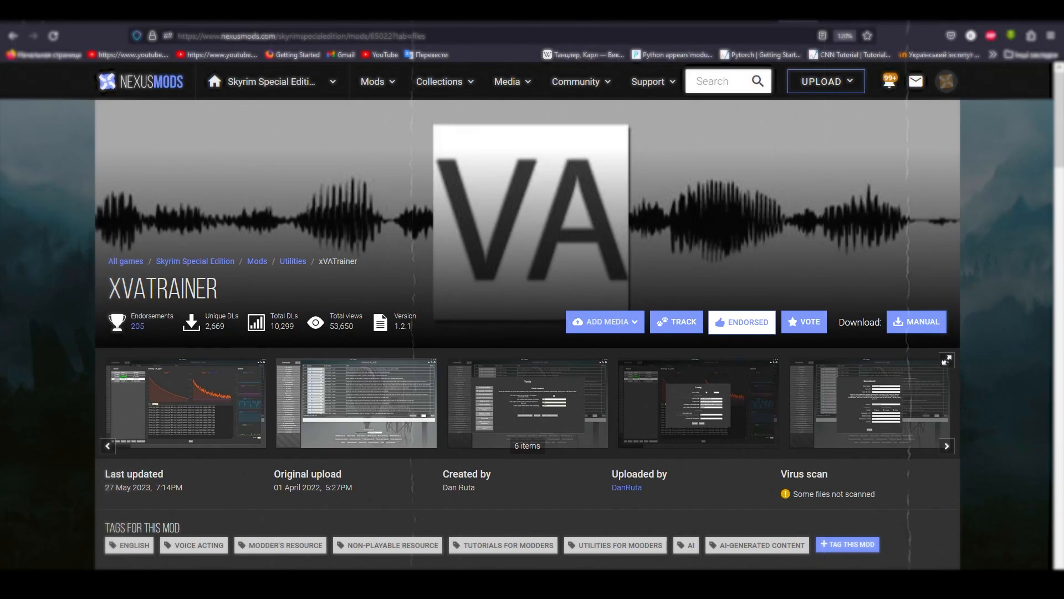
Step: Look over the xVATrainer mod page on Nexus Mods down to its files list
{"action": "scroll", "coordinate": [532, 333], "scroll_direction": "down", "scroll_amount": 2}
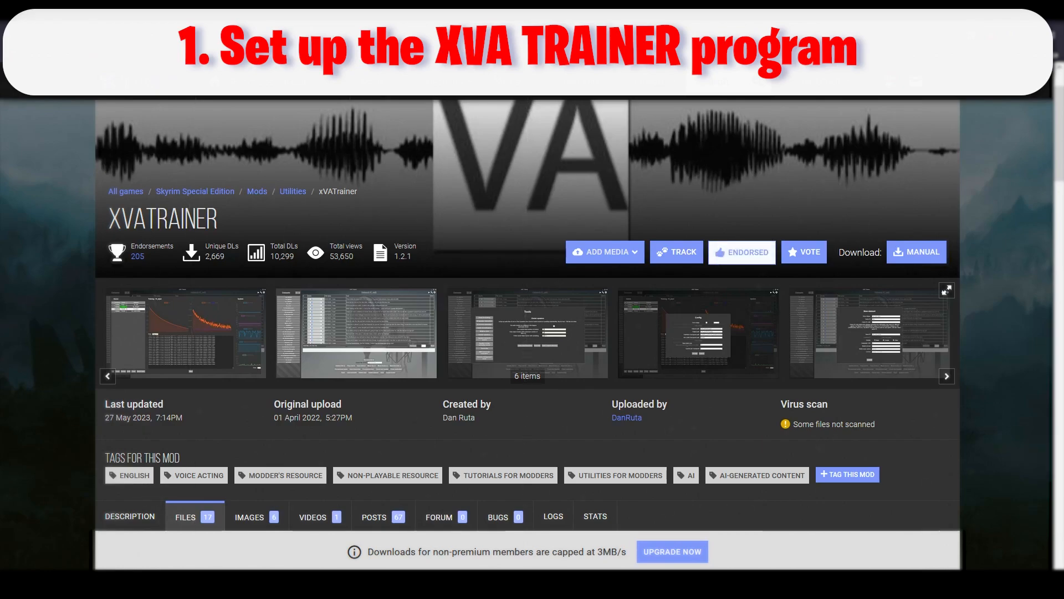
{"action": "scroll", "coordinate": [532, 333], "scroll_direction": "down", "scroll_amount": 2}
{"action": "scroll", "coordinate": [532, 332], "scroll_direction": "up", "scroll_amount": 3}
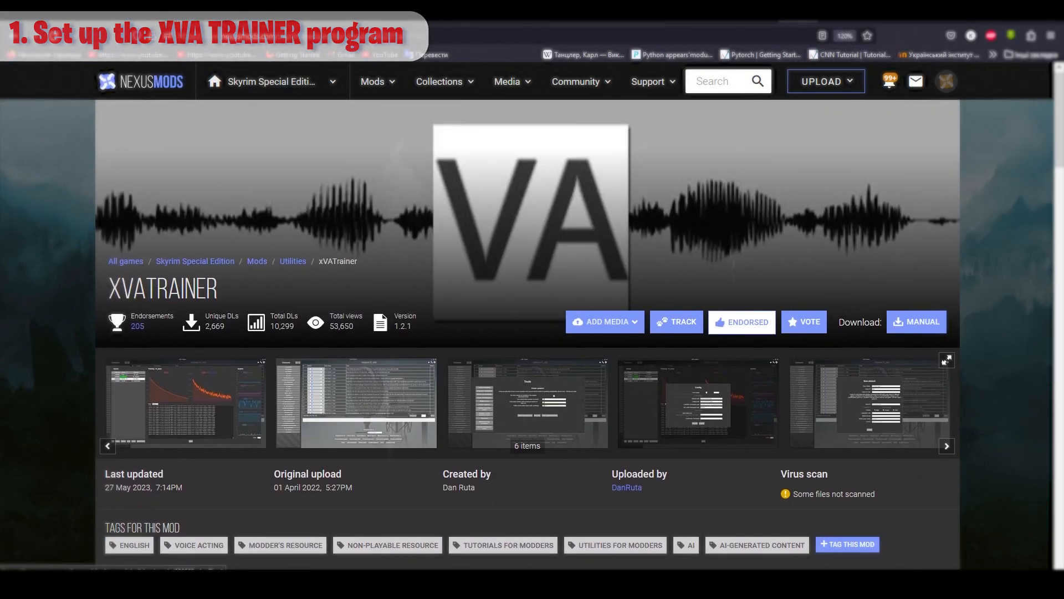
{"action": "scroll", "coordinate": [533, 333], "scroll_direction": "down", "scroll_amount": 3}
{"action": "scroll", "coordinate": [532, 332], "scroll_direction": "up", "scroll_amount": 3}
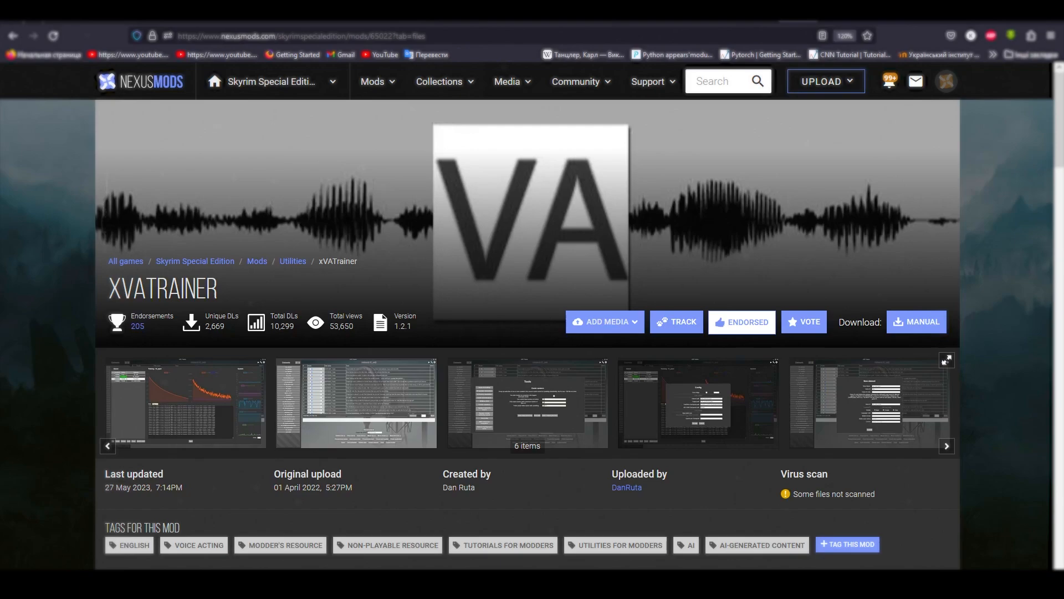
{"action": "scroll", "coordinate": [533, 333], "scroll_direction": "down", "scroll_amount": 3}
Step: Switch to Steam to view the xVATrainer page in the library, and return to the Nexus Mods page
{"action": "key", "text": "alt+Tab"}
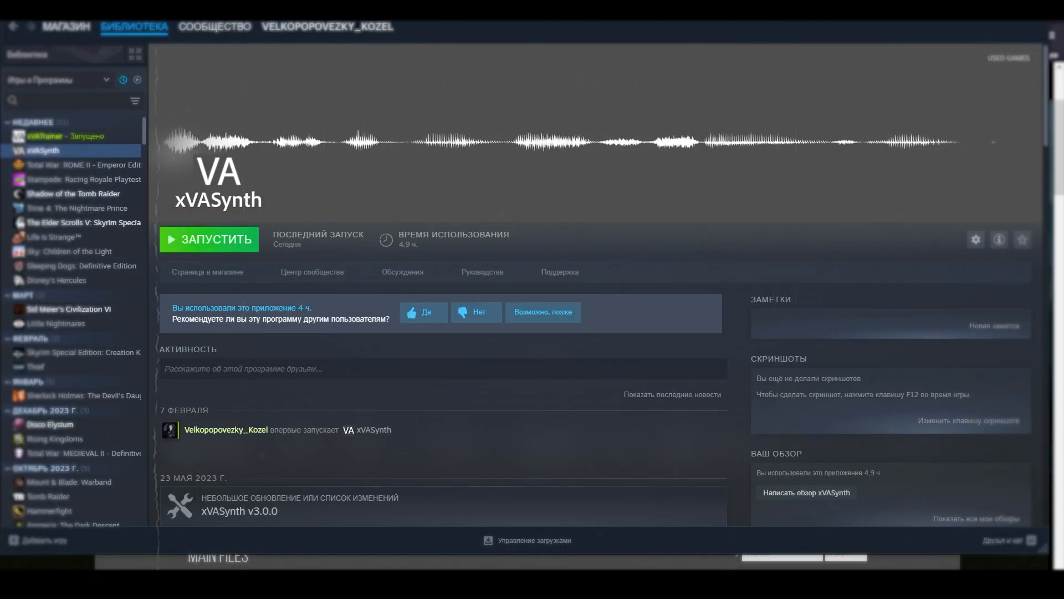
{"action": "left_click", "coordinate": [78, 136]}
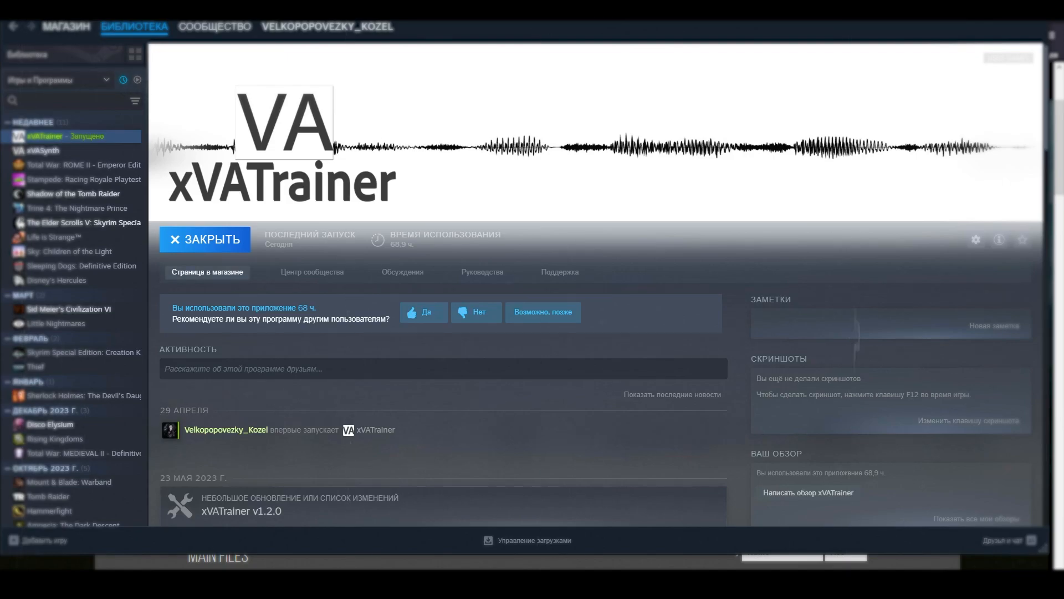
{"action": "key", "text": "alt+Tab"}
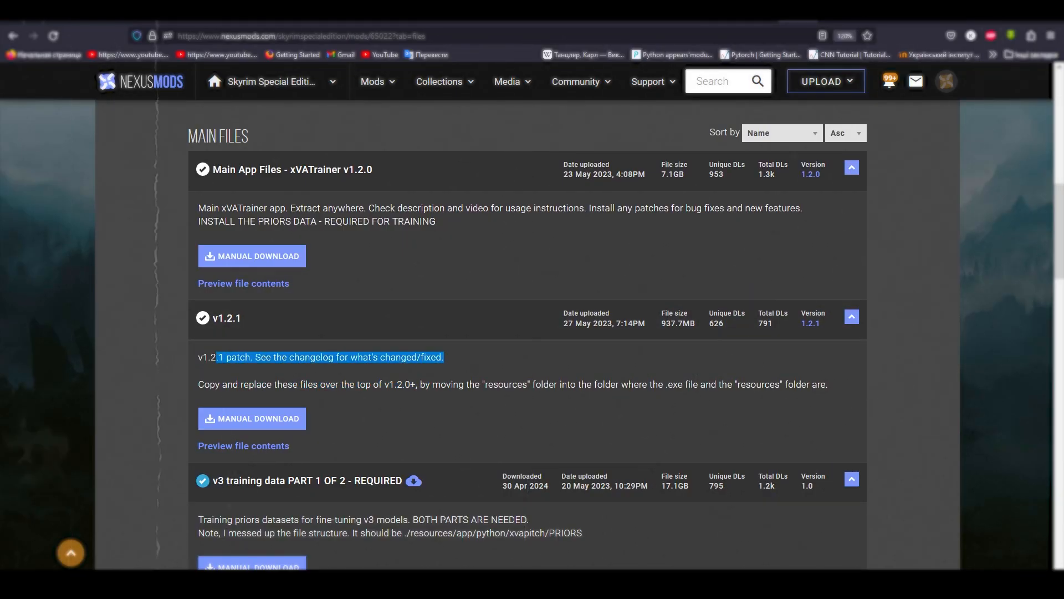
Step: Review the xVATrainer main files, including the v1.2.1 patch and both required v3 training data parts
{"action": "scroll", "coordinate": [527, 332], "scroll_direction": "up", "scroll_amount": 10}
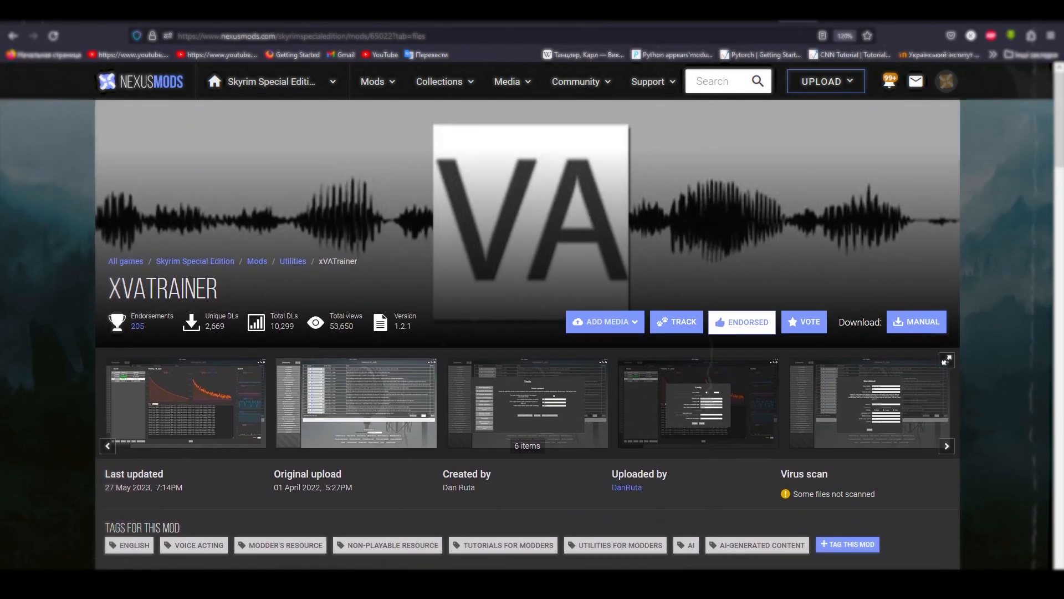
{"action": "scroll", "coordinate": [526, 333], "scroll_direction": "down", "scroll_amount": 10}
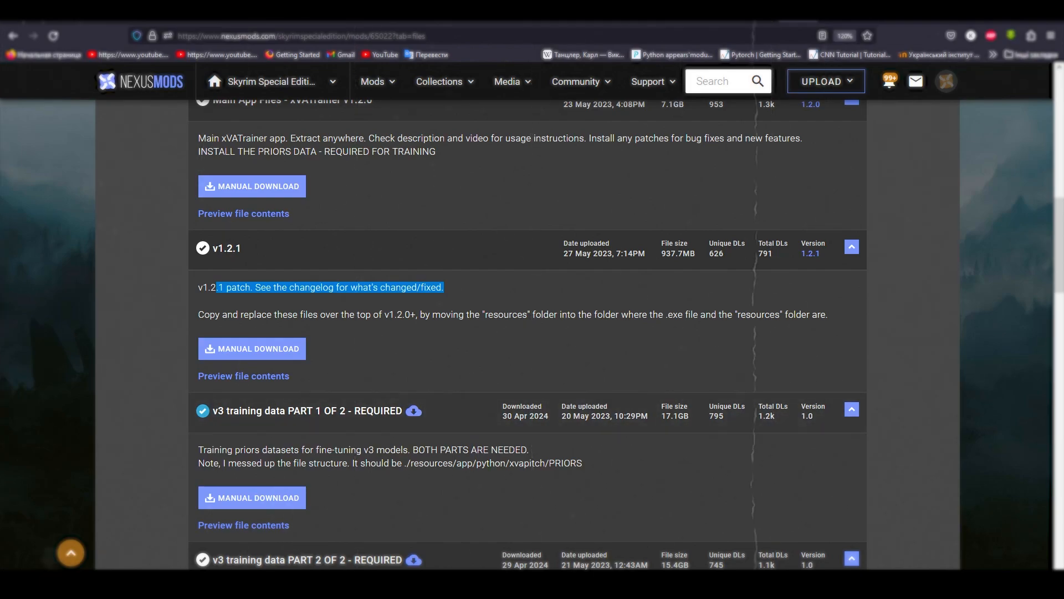
{"action": "scroll", "coordinate": [527, 332], "scroll_direction": "up", "scroll_amount": 10}
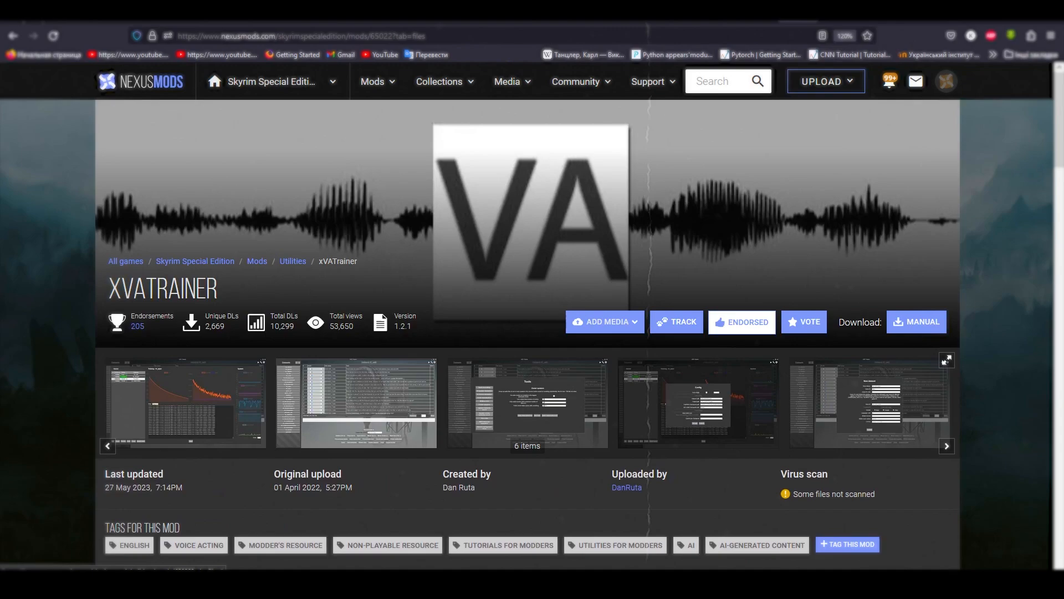
{"action": "scroll", "coordinate": [526, 332], "scroll_direction": "down", "scroll_amount": 4}
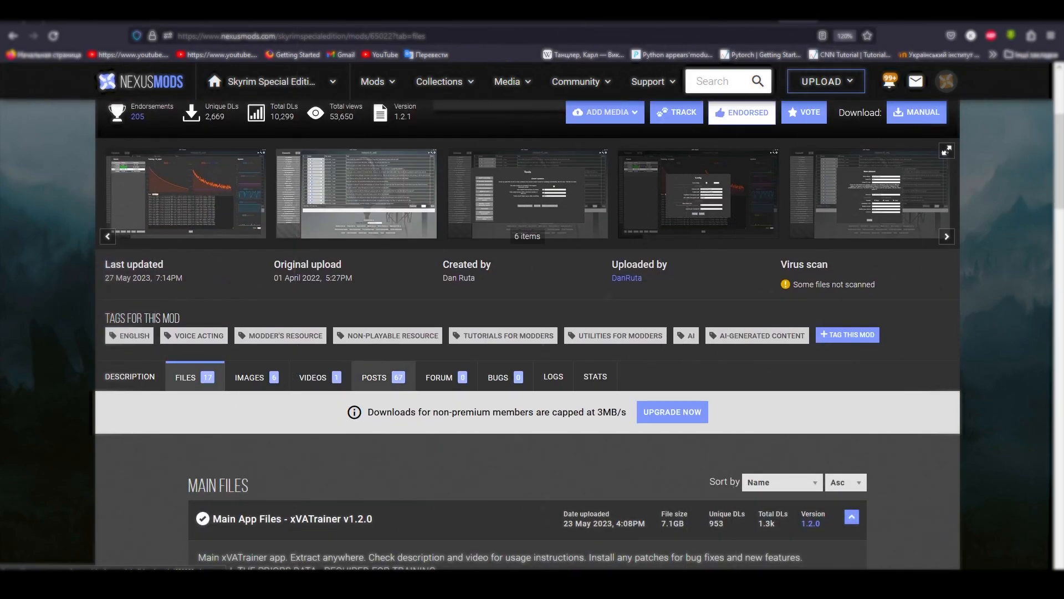
{"action": "scroll", "coordinate": [527, 332], "scroll_direction": "down", "scroll_amount": 10}
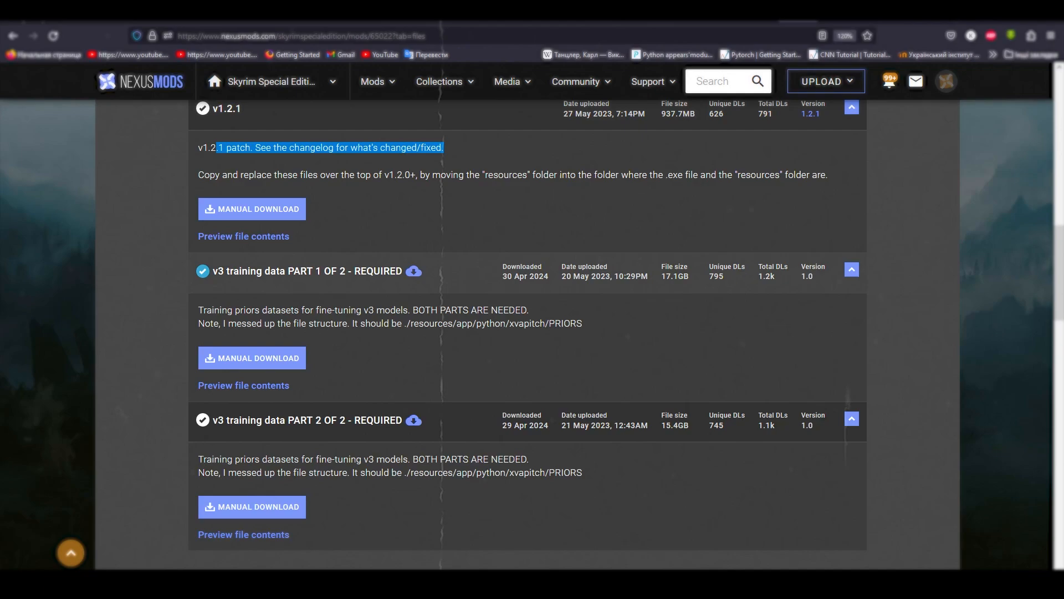
Step: Examine the optional OpenAI Whisper Large (v2) Auto-Transcription model and leave its details expanded
{"action": "scroll", "coordinate": [527, 332], "scroll_direction": "down", "scroll_amount": 3}
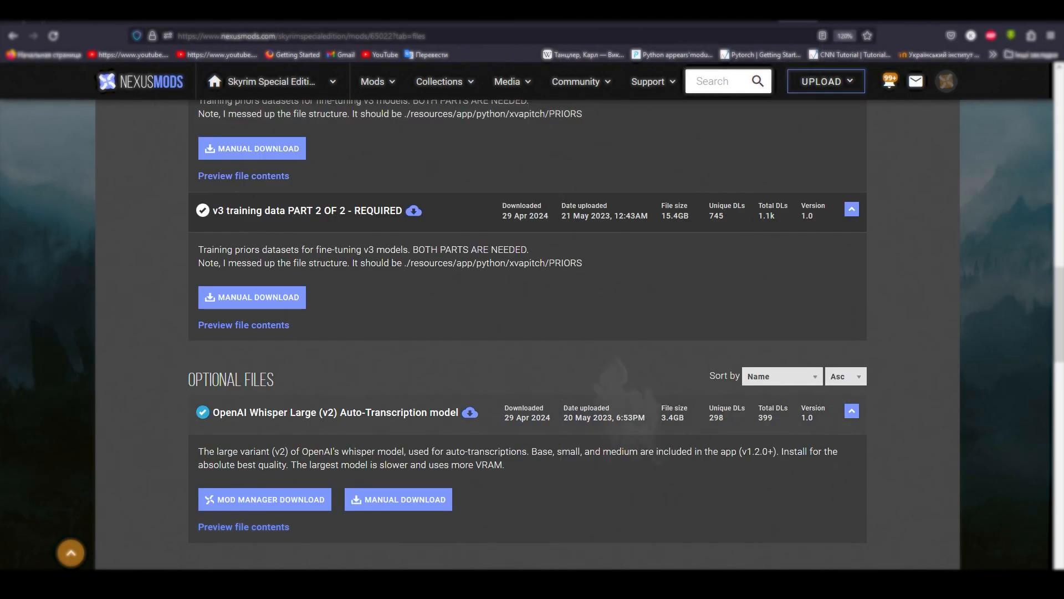
{"action": "left_click_drag", "start_coordinate": [244, 413], "coordinate": [337, 412]}
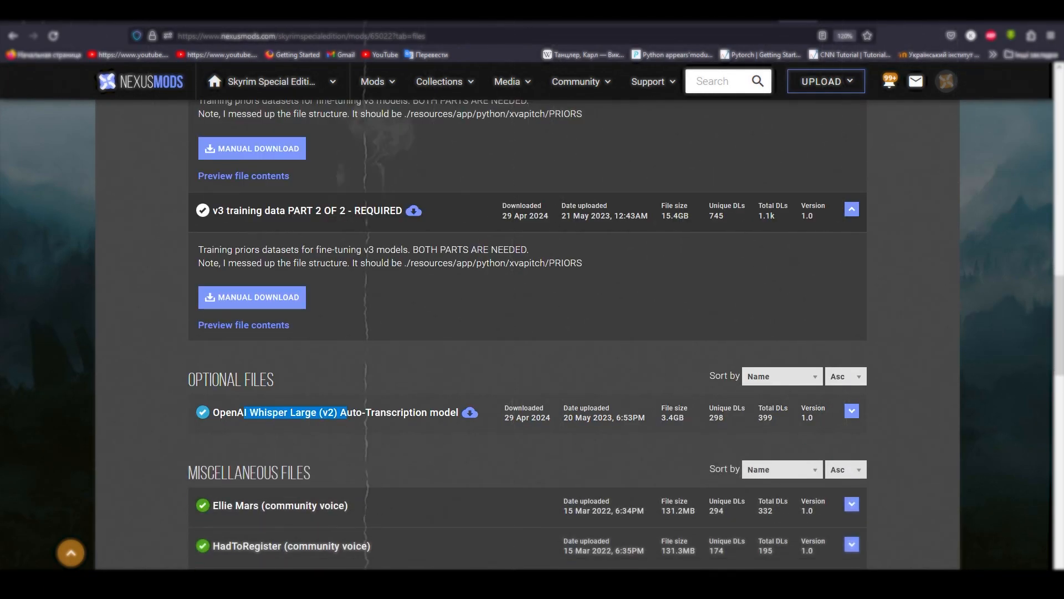
{"action": "left_click", "coordinate": [337, 413]}
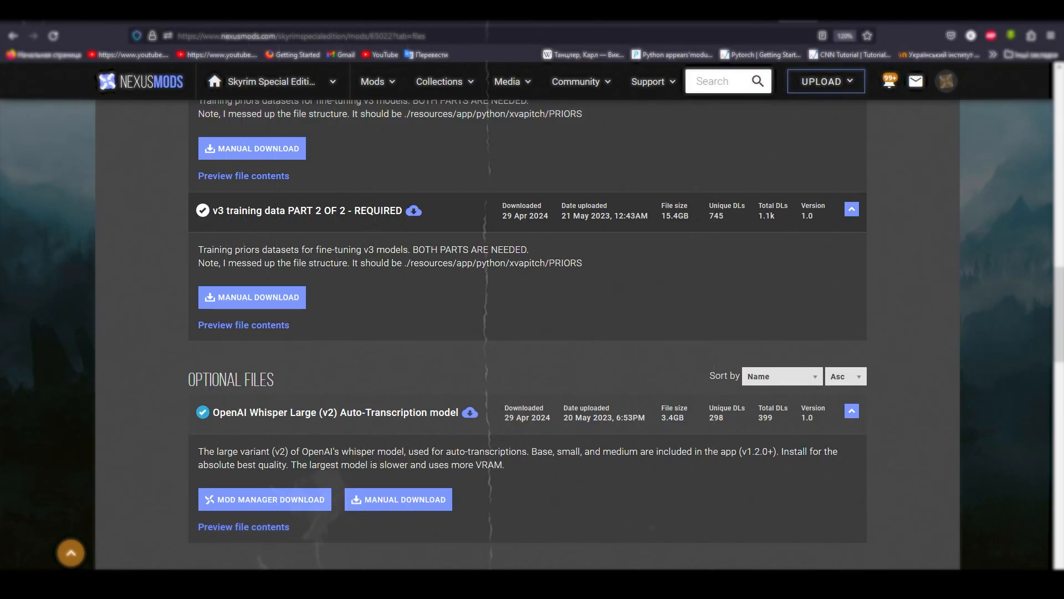
Step: Browse xVATrainer's local files from the Steam library and place the folder window beside the training data's file contents preview
{"action": "scroll", "coordinate": [526, 333], "scroll_direction": "up", "scroll_amount": 4}
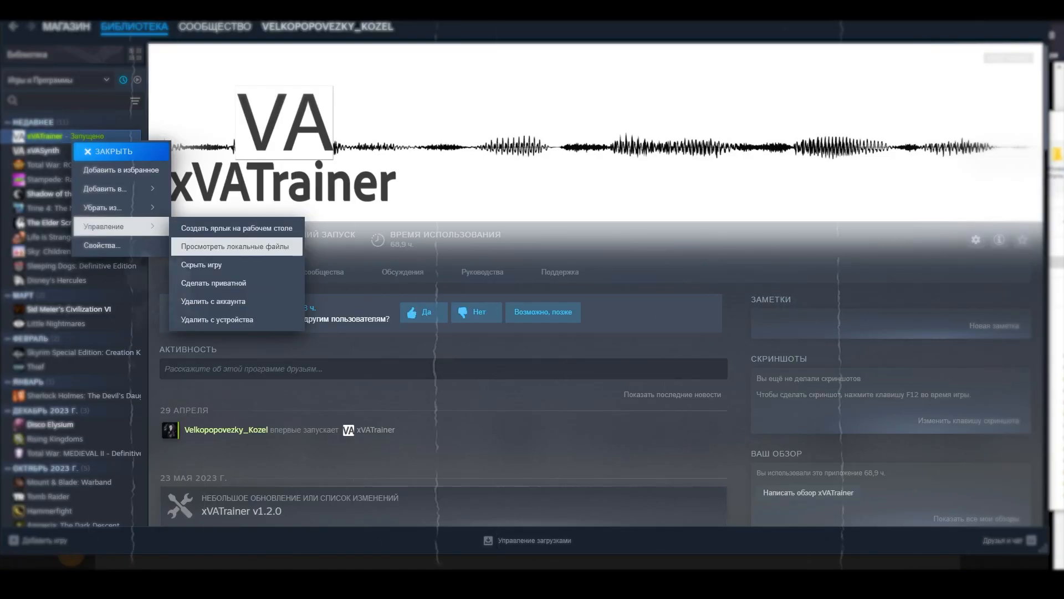
{"action": "left_click", "coordinate": [237, 246]}
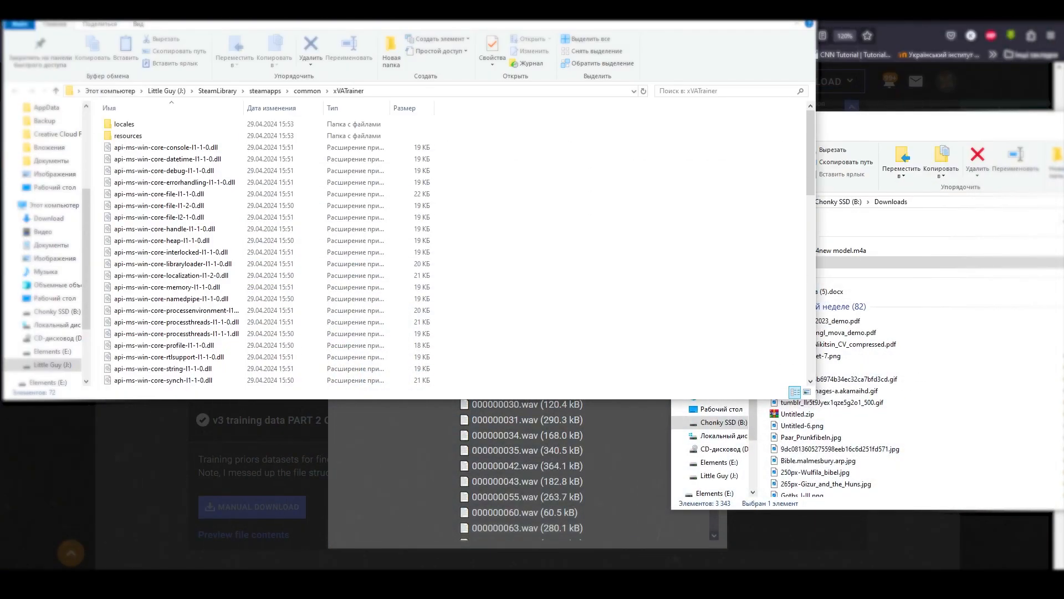
{"action": "left_click_drag", "start_coordinate": [287, 18], "coordinate": [852, 144]}
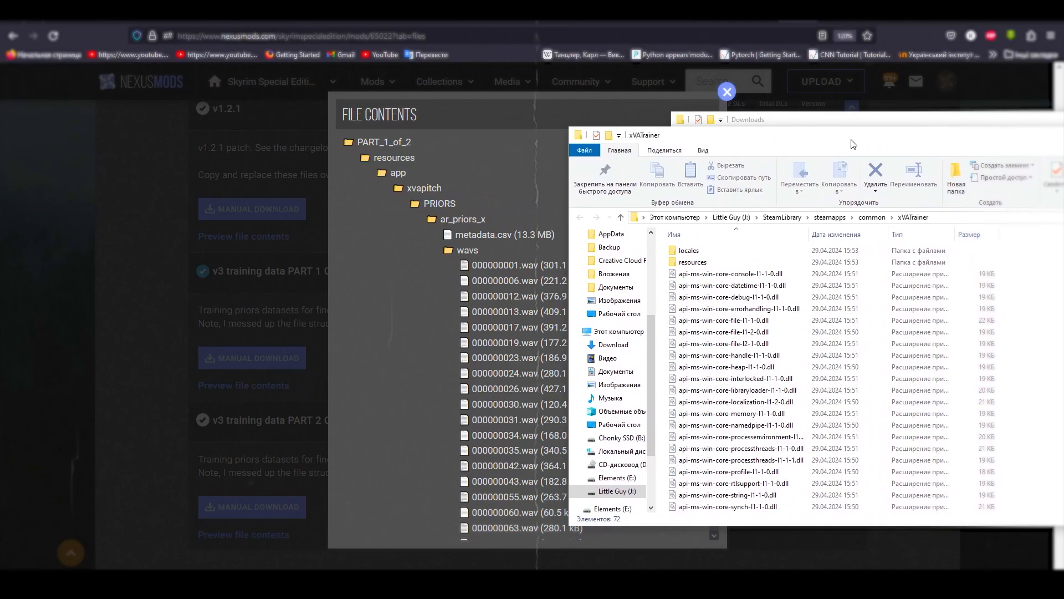
Step: Close the training data's file contents preview and bring the xVATrainer folder window to the front
{"action": "left_click", "coordinate": [727, 92]}
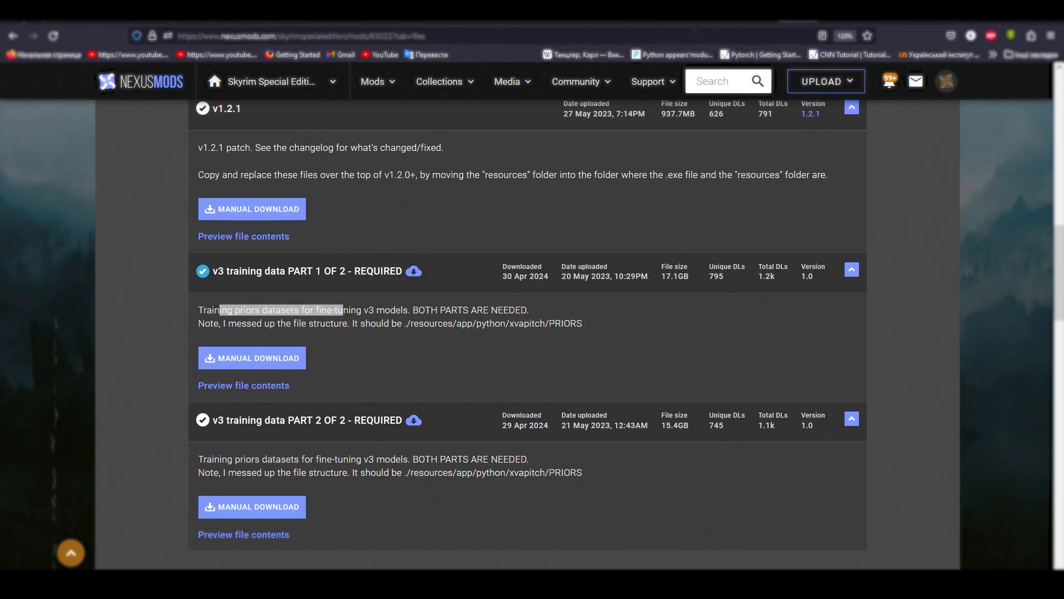
{"action": "mouse_move", "coordinate": [336, 585]}
{"action": "left_click", "coordinate": [455, 543]}
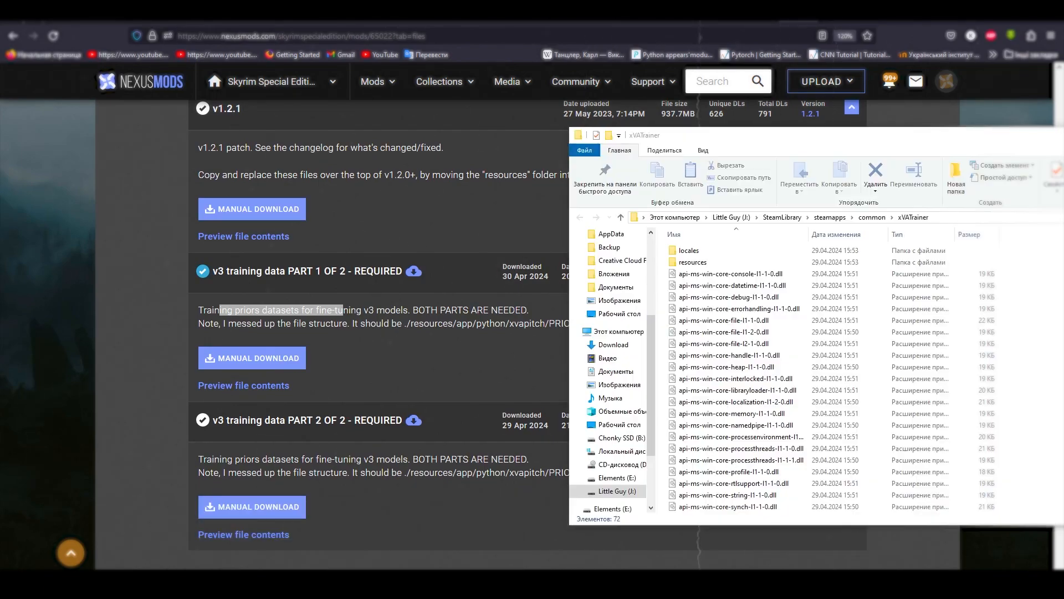
Step: Close the unneeded Видео and Downloads folder windows
{"action": "mouse_move", "coordinate": [336, 585]}
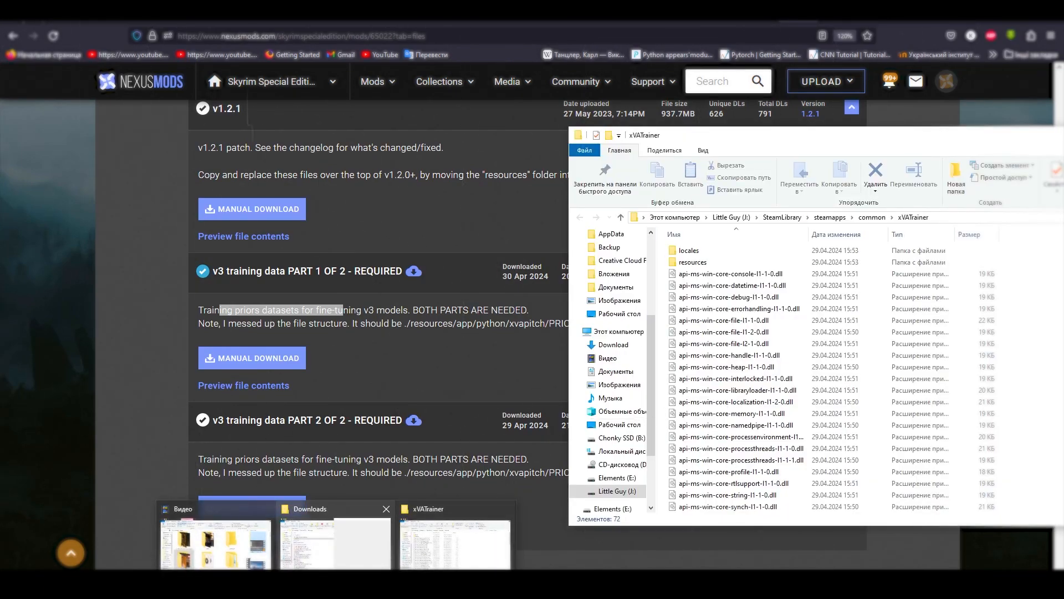
{"action": "left_click", "coordinate": [267, 509]}
{"action": "left_click", "coordinate": [326, 509]}
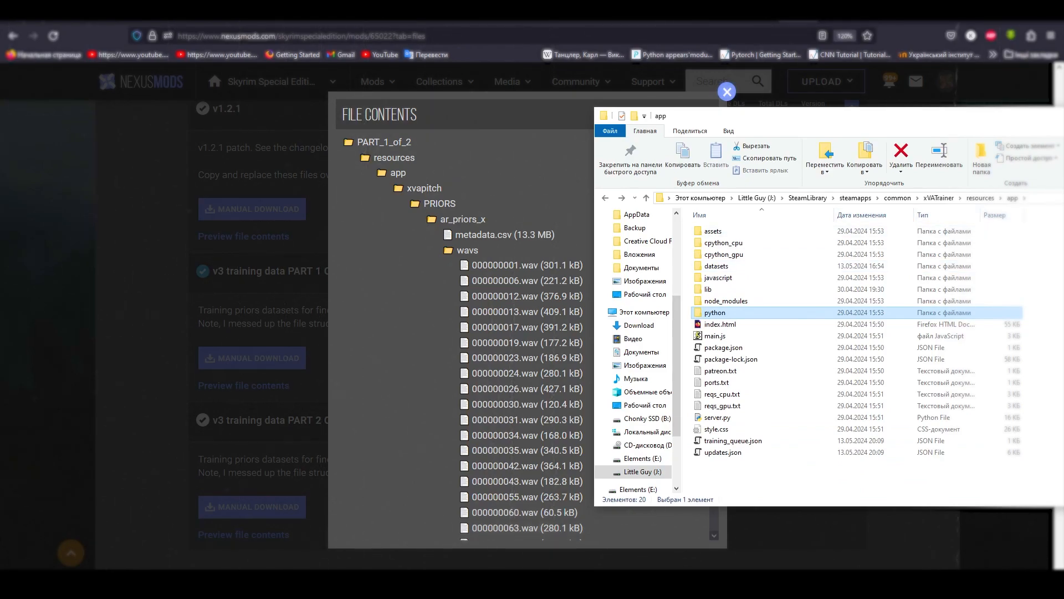
Step: Close the PART 1 file preview, try to preview the contents of v3 training data PART 2 OF 2, and dismiss it
{"action": "left_click", "coordinate": [727, 92]}
{"action": "scroll", "coordinate": [528, 333], "scroll_direction": "down", "scroll_amount": 1}
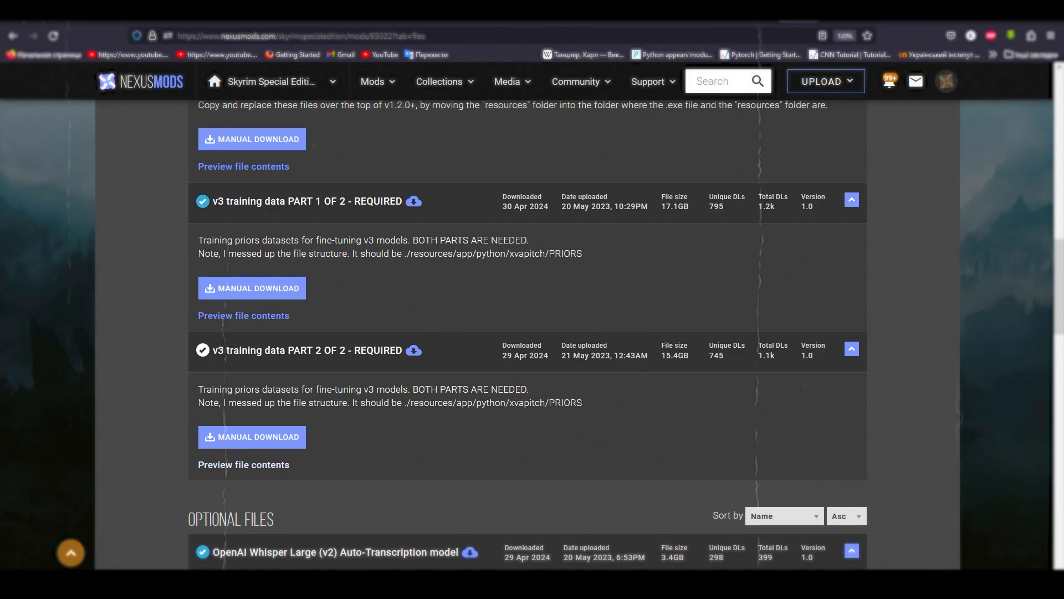
{"action": "left_click", "coordinate": [243, 465]}
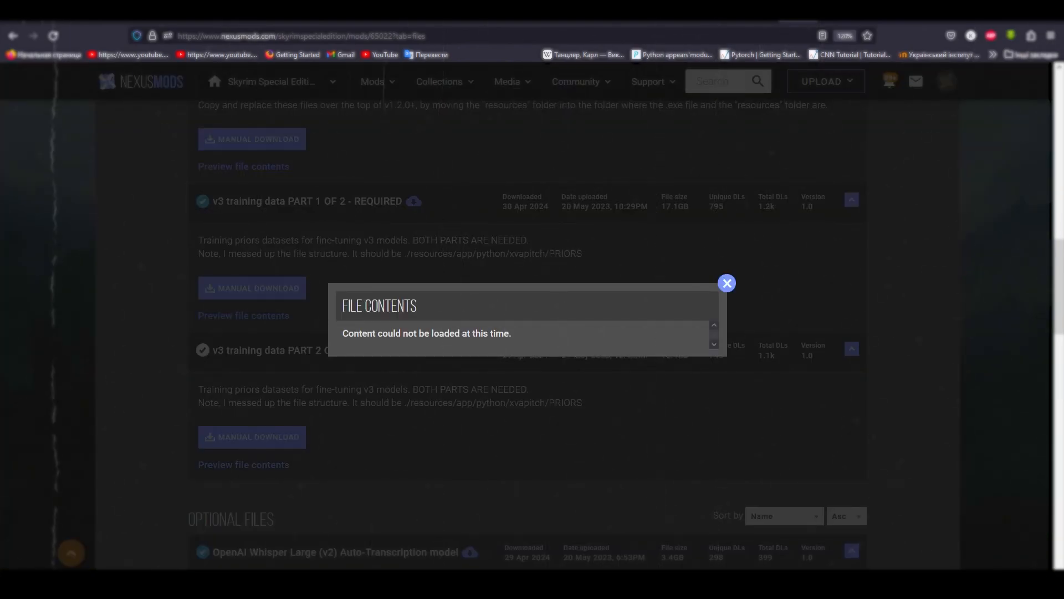
{"action": "key", "text": "Escape"}
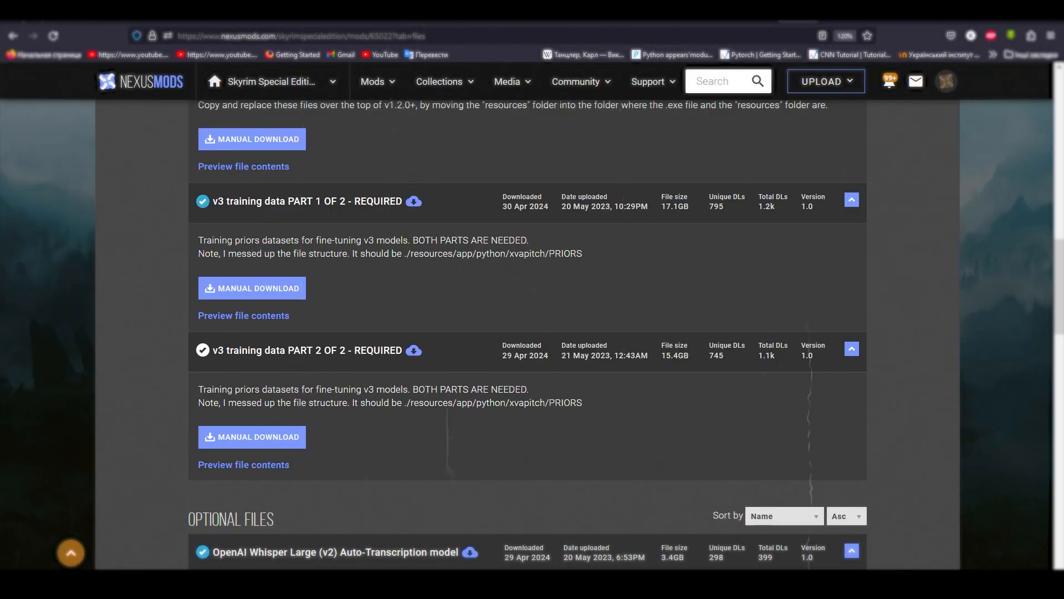
Step: Look through the optional Whisper model entry, the mod page header and the main app and v1.2.1 patch entries again
{"action": "scroll", "coordinate": [527, 333], "scroll_direction": "down", "scroll_amount": 3}
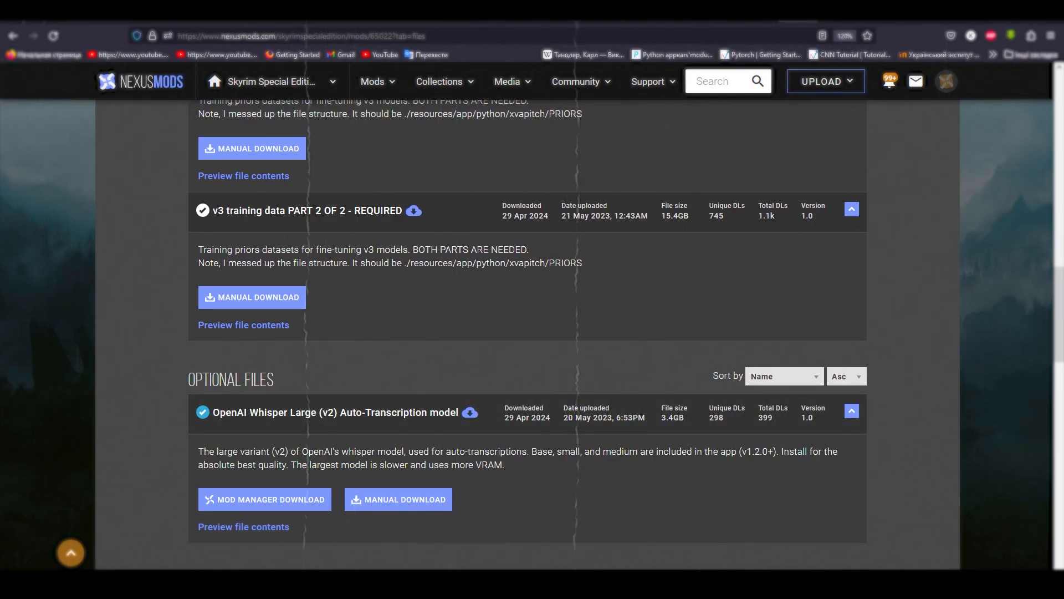
{"action": "mouse_move", "coordinate": [336, 582]}
{"action": "scroll", "coordinate": [532, 333], "scroll_direction": "up", "scroll_amount": 3}
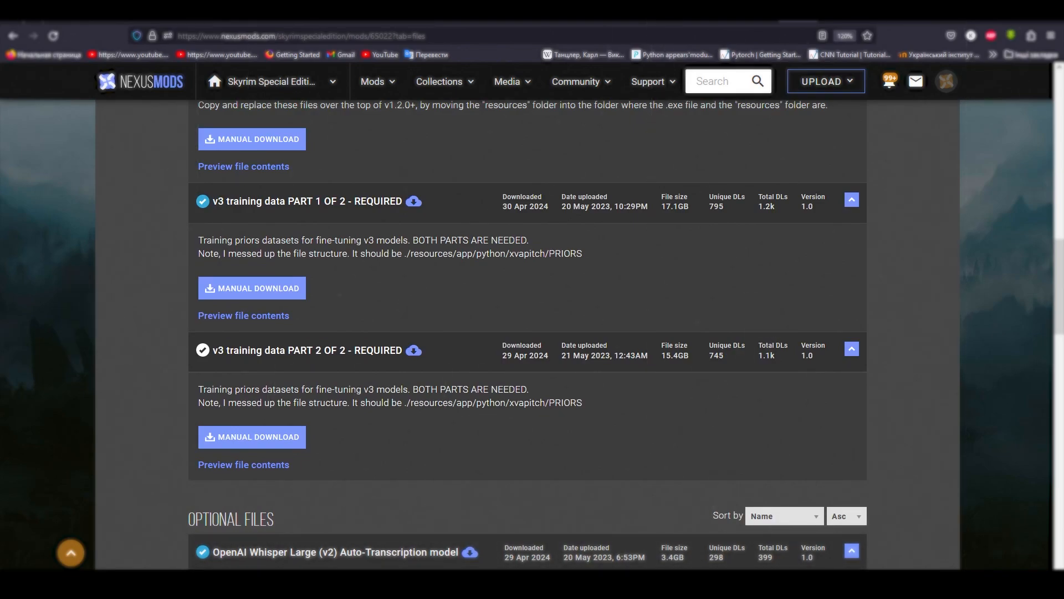
{"action": "scroll", "coordinate": [533, 333], "scroll_direction": "up", "scroll_amount": 10}
{"action": "scroll", "coordinate": [532, 333], "scroll_direction": "down", "scroll_amount": 4}
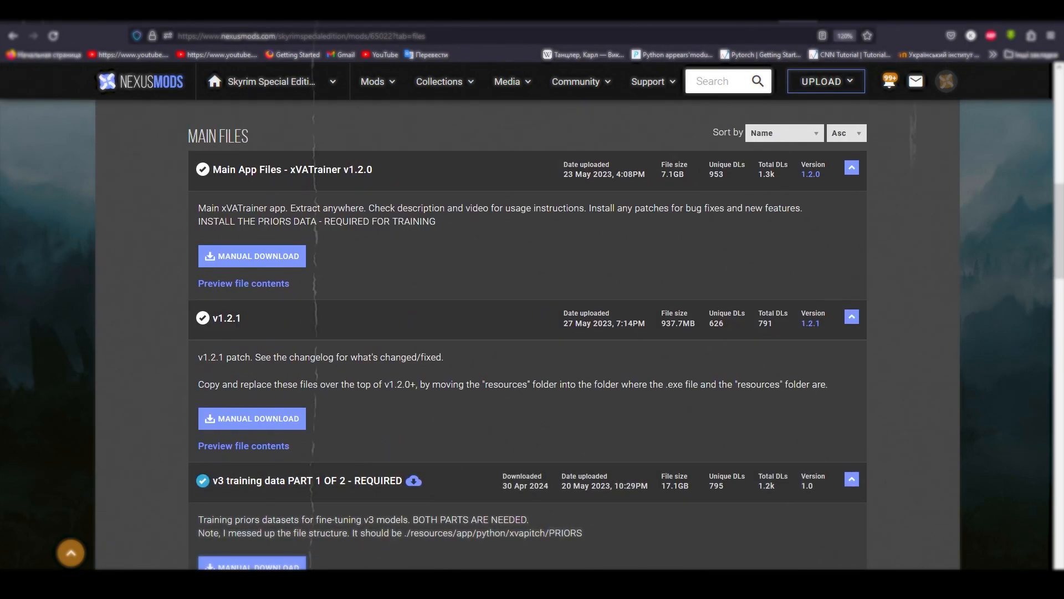
{"action": "scroll", "coordinate": [532, 332], "scroll_direction": "up", "scroll_amount": 6}
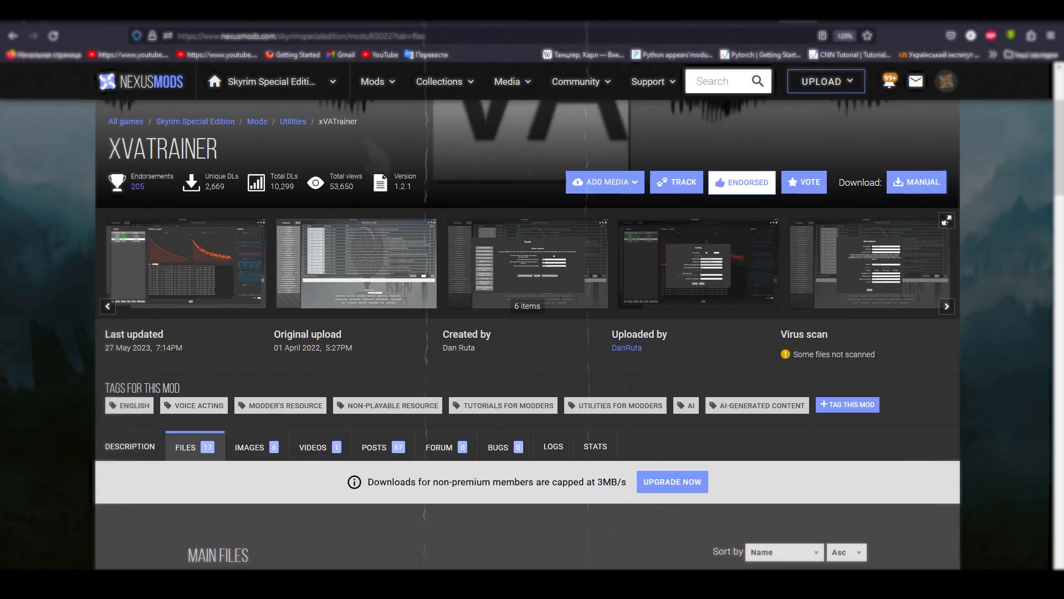
{"action": "scroll", "coordinate": [532, 333], "scroll_direction": "down", "scroll_amount": 4}
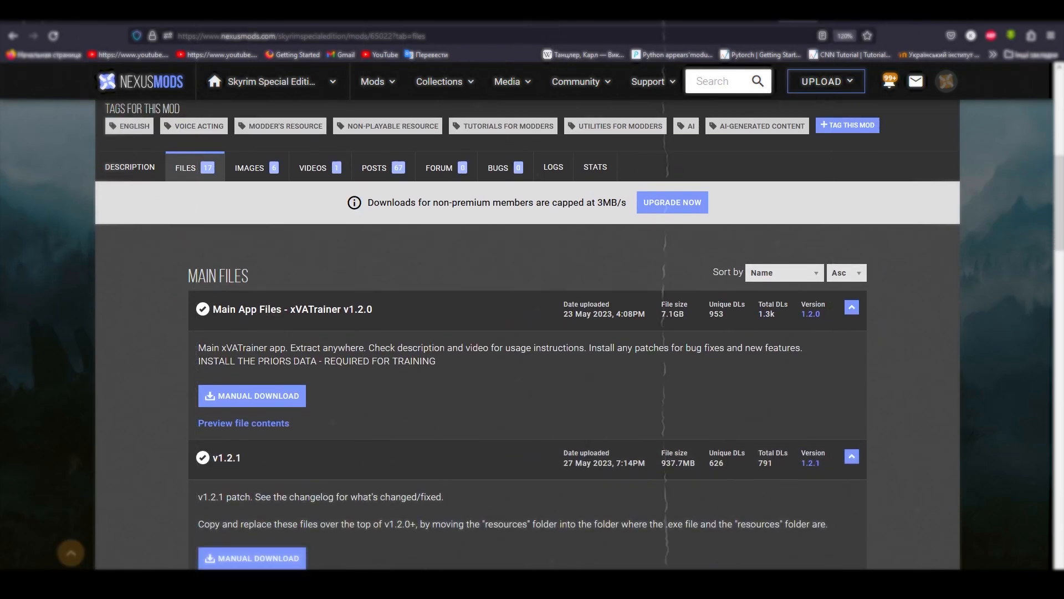
{"action": "scroll", "coordinate": [532, 333], "scroll_direction": "down", "scroll_amount": 1}
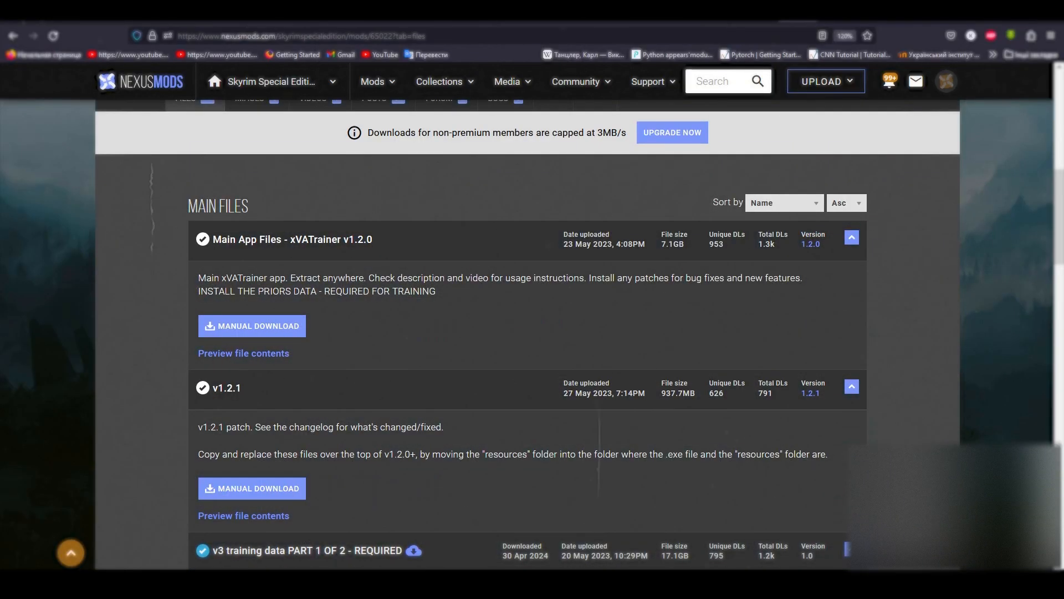
Step: Highlight the description under v3 training data PART 1 OF 2 saying that both parts are needed
{"action": "scroll", "coordinate": [532, 333], "scroll_direction": "down", "scroll_amount": 4}
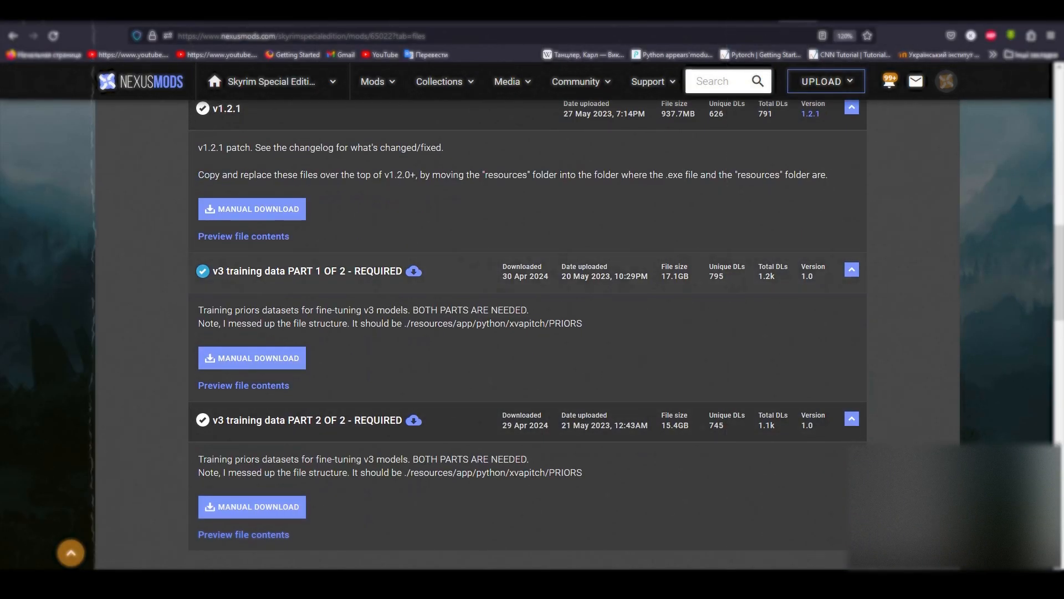
{"action": "left_click_drag", "start_coordinate": [198, 310], "coordinate": [509, 310]}
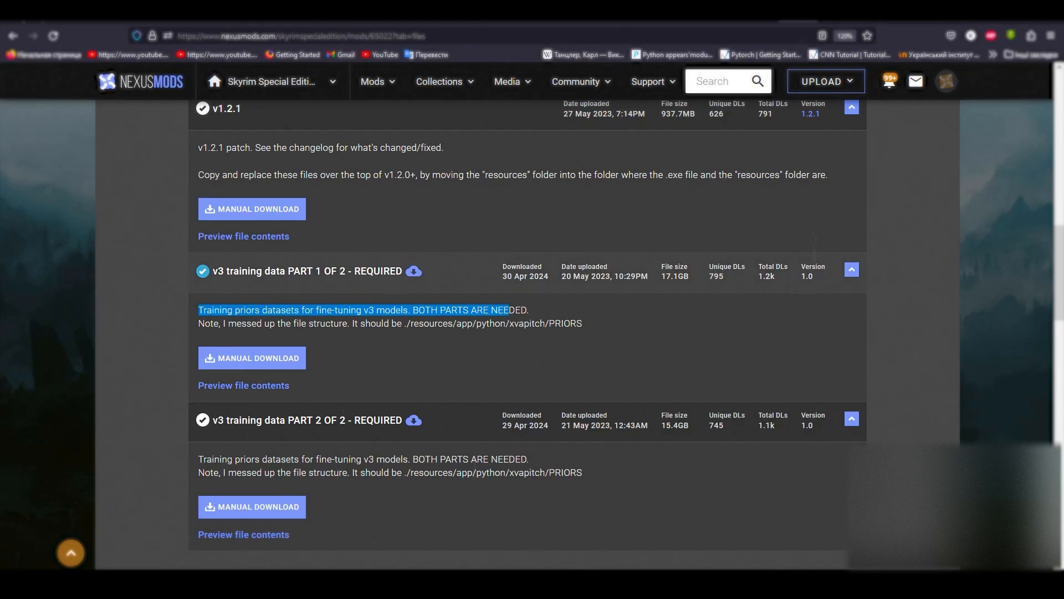
{"action": "scroll", "coordinate": [532, 333], "scroll_direction": "down", "scroll_amount": 1}
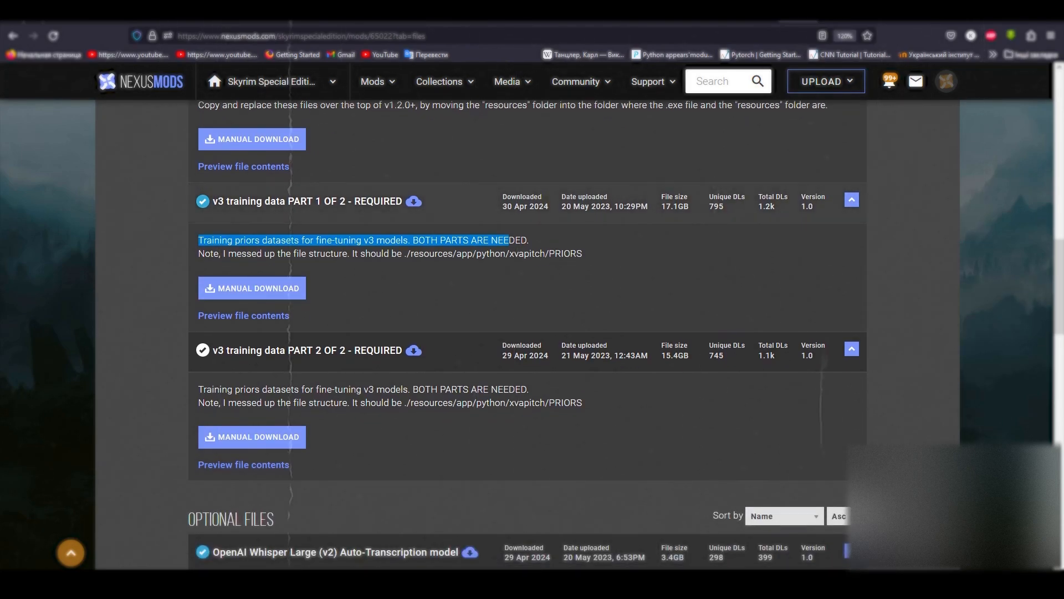
Step: Open the python folder inside xVATrainer's resources\app folder and highlight the xvapitch/PRIORS path in the PART 2 OF 2 note
{"action": "key", "text": "alt+Tab"}
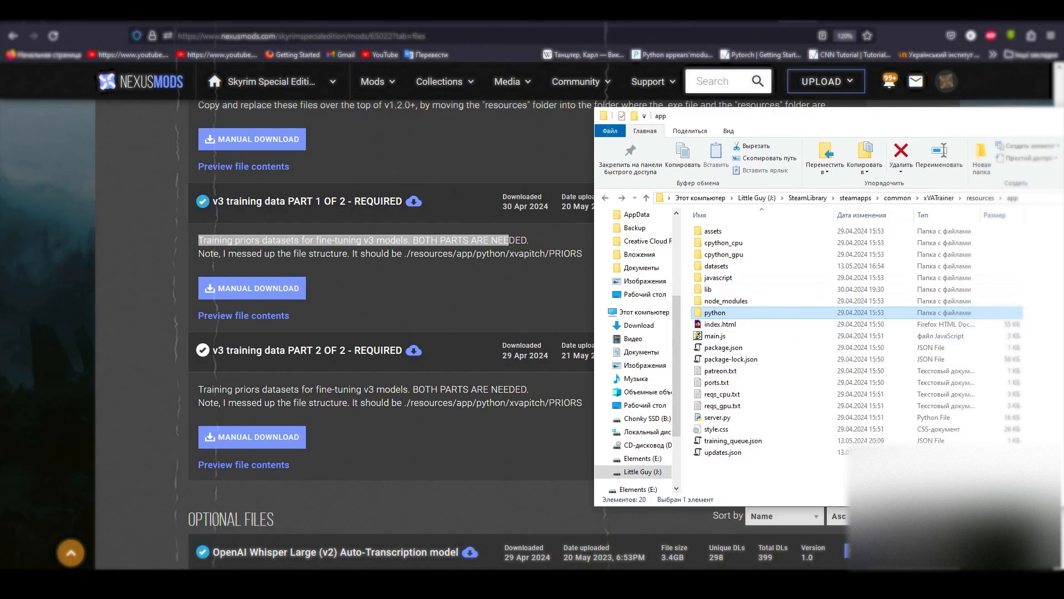
{"action": "key", "text": "Return"}
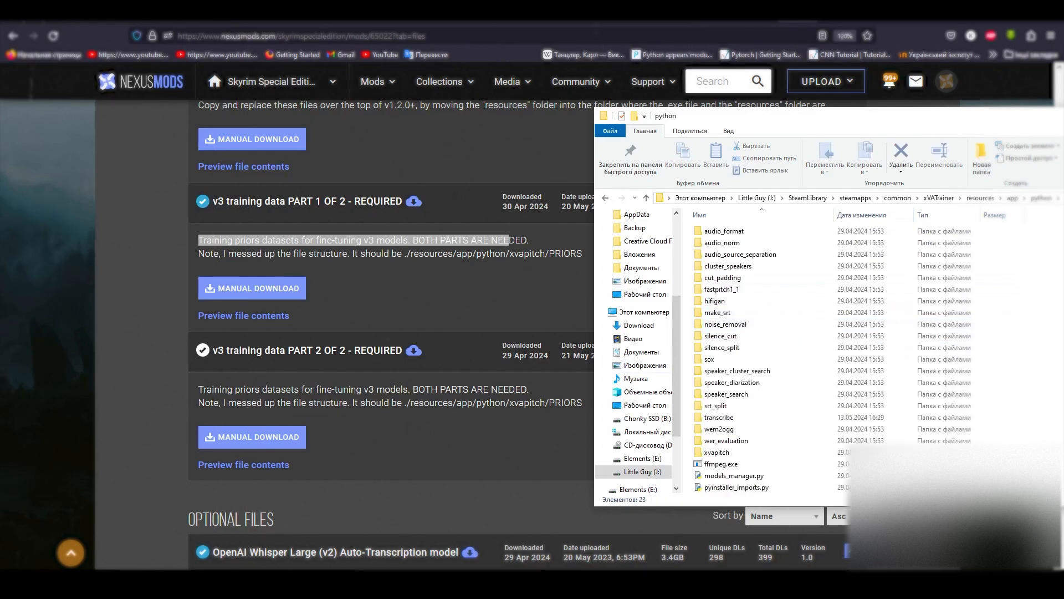
{"action": "left_click_drag", "start_coordinate": [509, 403], "coordinate": [582, 403]}
Step: Switch to xVATrainer and look through the sample transcript lines of custom_dataset, returning to the first line
{"action": "key", "text": "alt+Tab"}
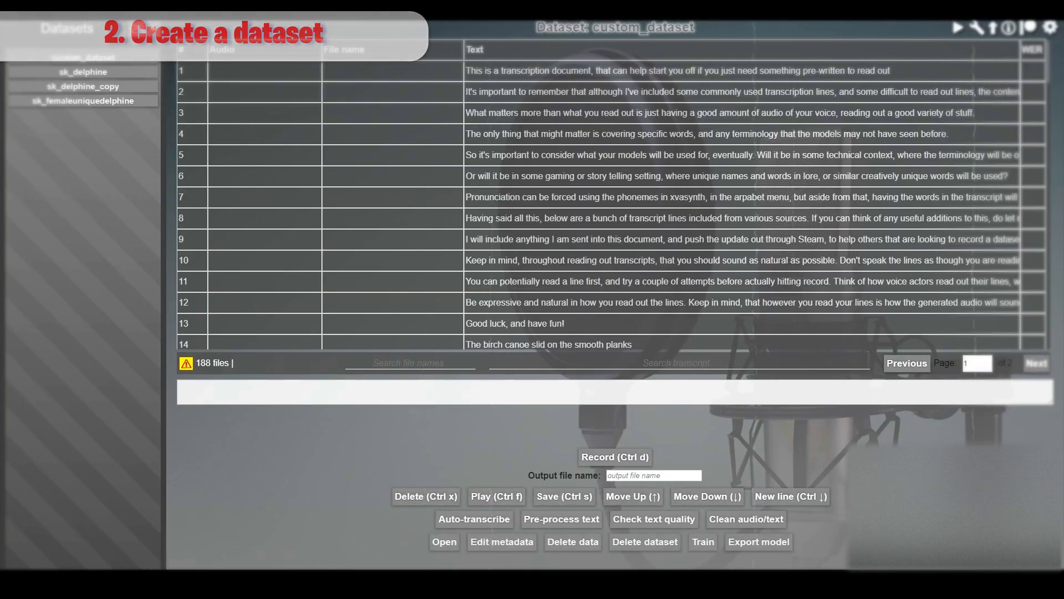
{"action": "scroll", "coordinate": [610, 205], "scroll_direction": "down", "scroll_amount": 20}
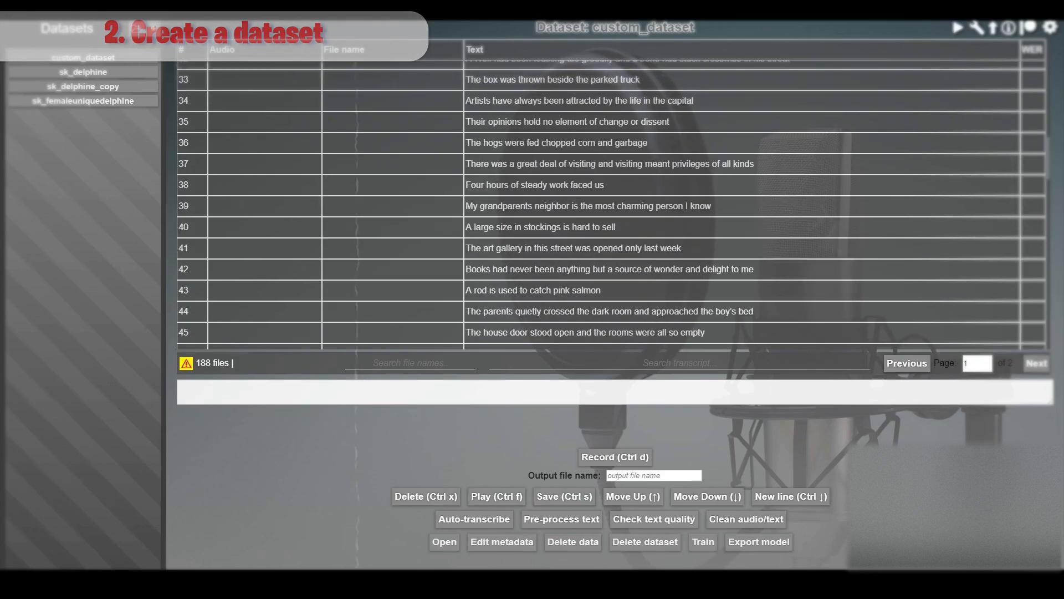
{"action": "scroll", "coordinate": [609, 205], "scroll_direction": "up", "scroll_amount": 20}
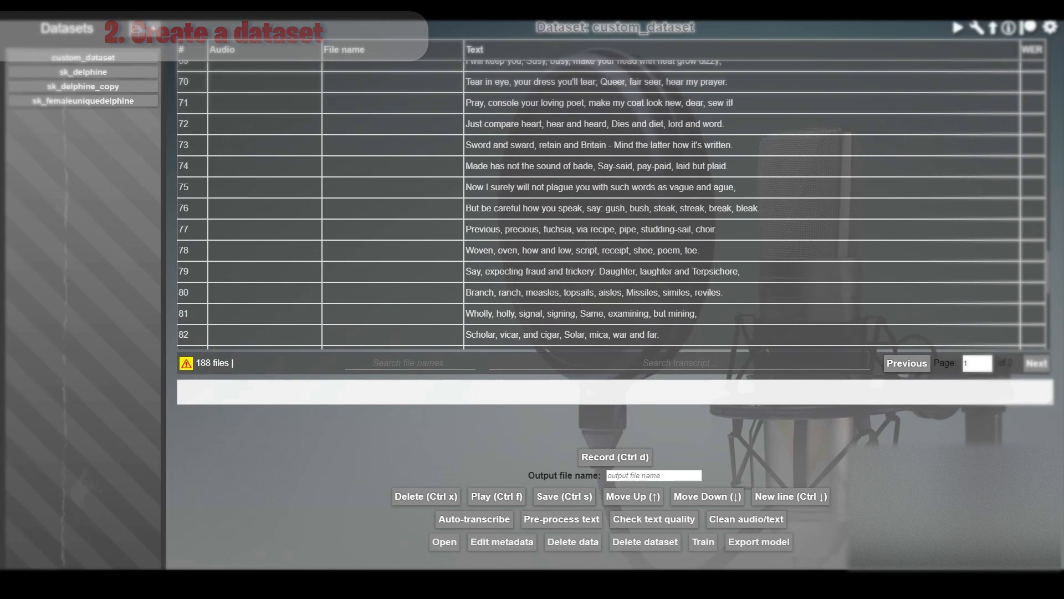
{"action": "scroll", "coordinate": [546, 280], "scroll_direction": "up", "scroll_amount": 5}
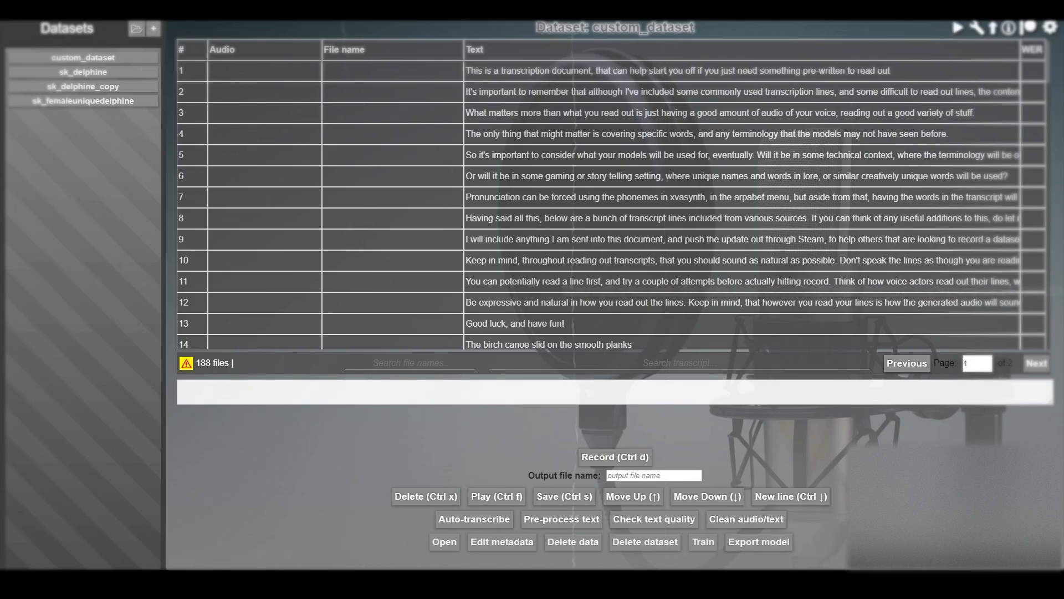
{"action": "scroll", "coordinate": [610, 205], "scroll_direction": "down", "scroll_amount": 7}
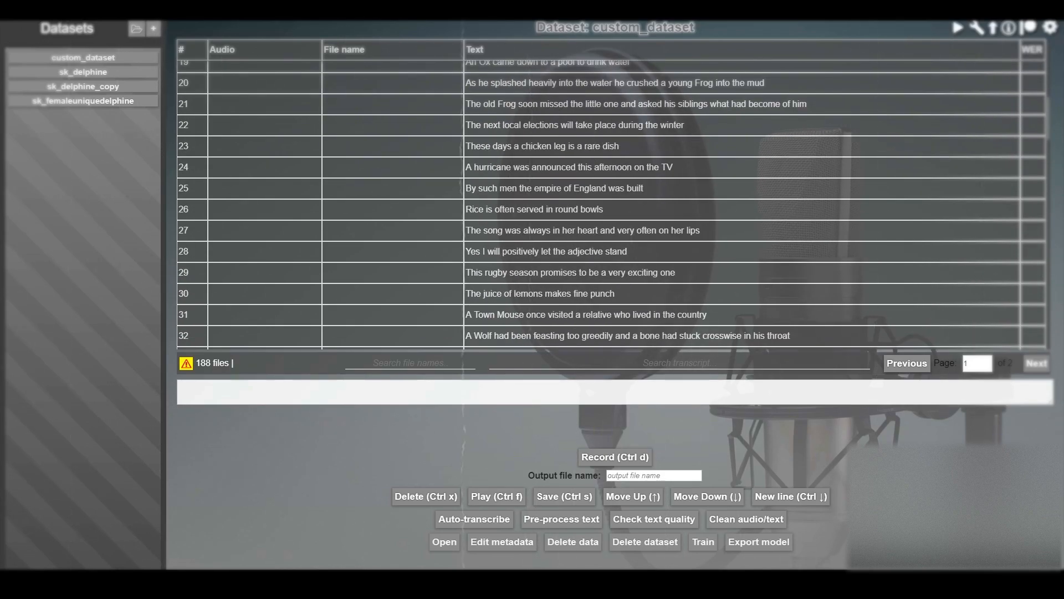
{"action": "scroll", "coordinate": [610, 205], "scroll_direction": "up", "scroll_amount": 7}
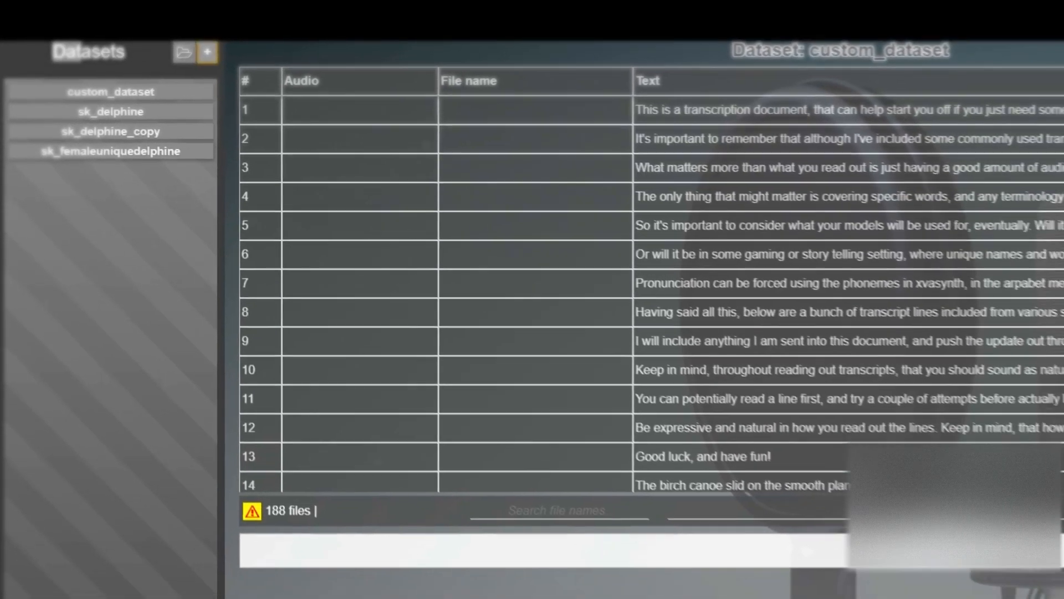
Step: Start a new dataset and copy the folder name cruniquepaarthurnax from the skyrim.esm voice folder in File Explorer
{"action": "left_click", "coordinate": [277, 77]}
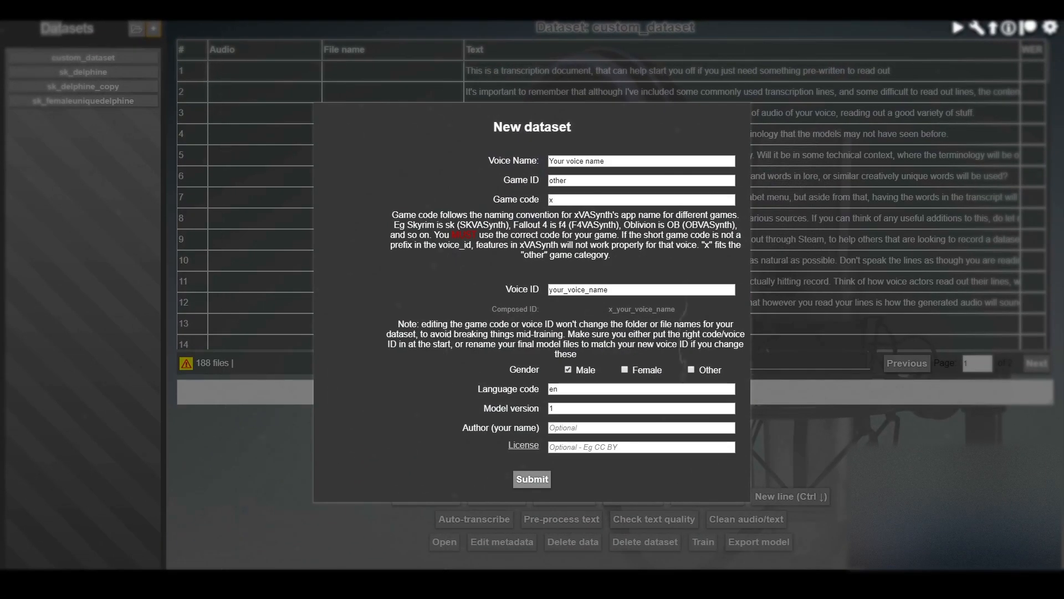
{"action": "left_click", "coordinate": [625, 167]}
{"action": "key", "text": "ctrl+a"}
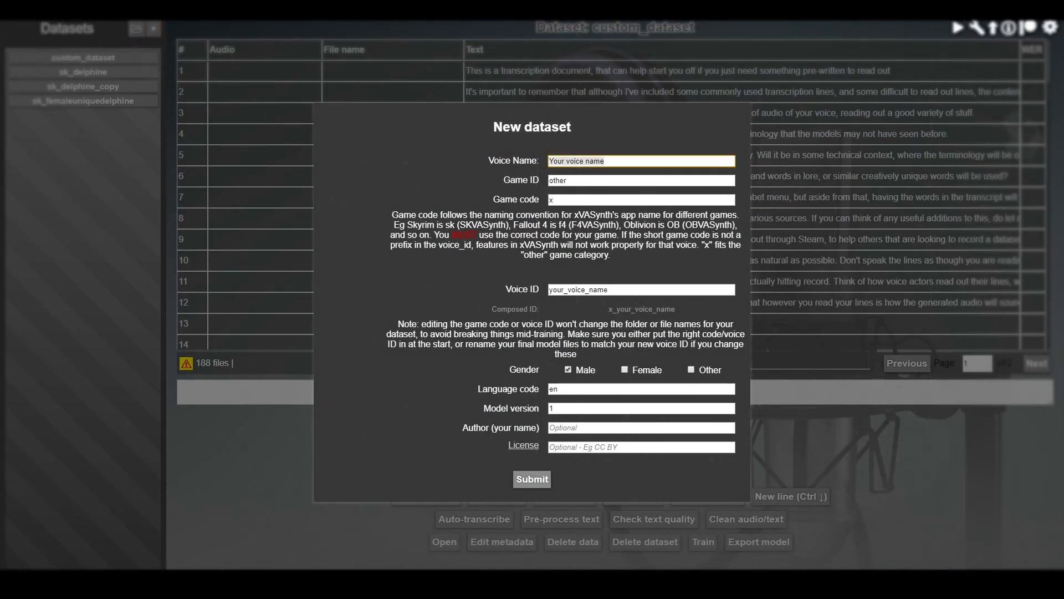
{"action": "key", "text": "alt+Tab"}
{"action": "left_click", "coordinate": [735, 324]}
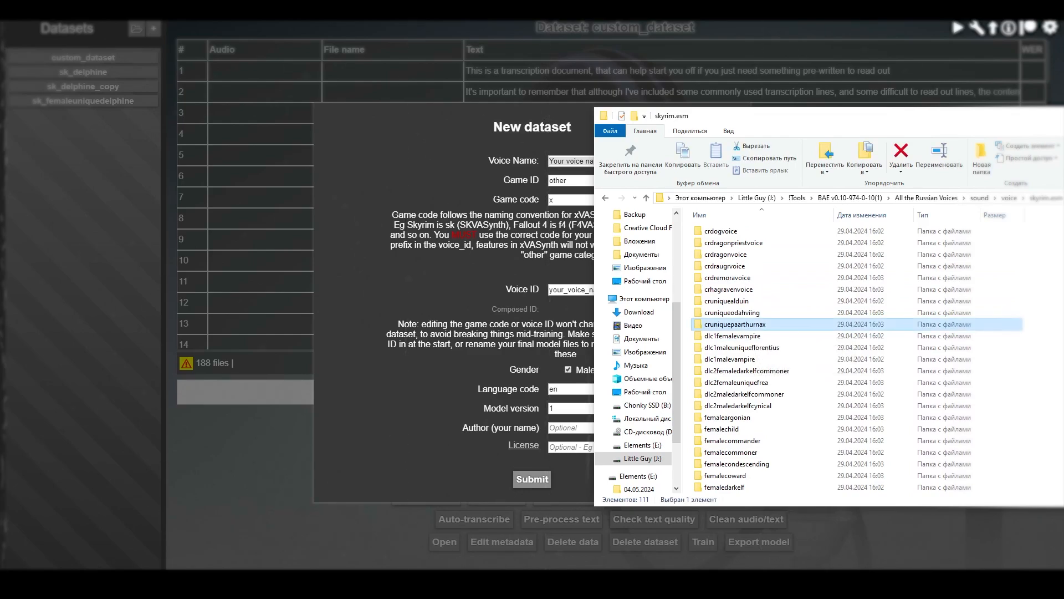
{"action": "key", "text": "F2"}
{"action": "key", "text": "ctrl+c"}
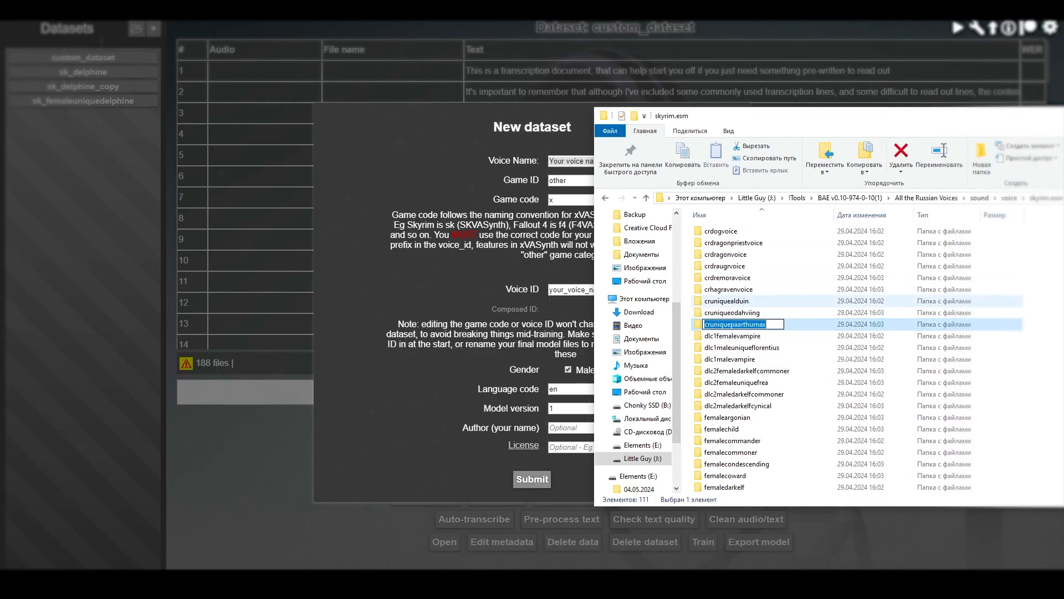
Step: Return to xVATrainer and set the new dataset's voice name to cruniquepaarthurnax_ua using the copied folder name
{"action": "key", "text": "alt+Tab"}
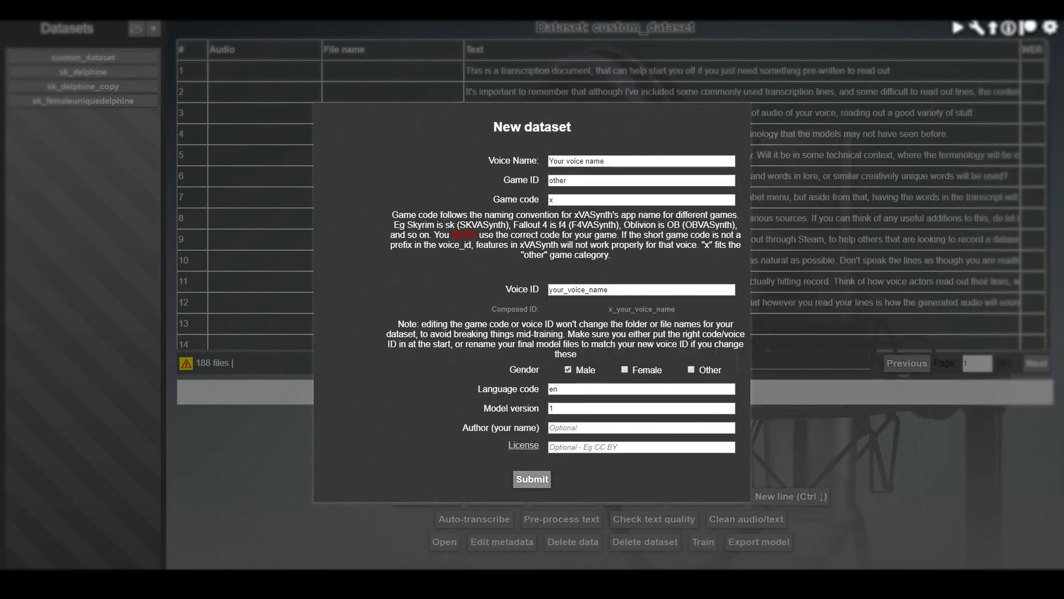
{"action": "triple_click", "coordinate": [577, 161]}
{"action": "key", "text": "ctrl+v"}
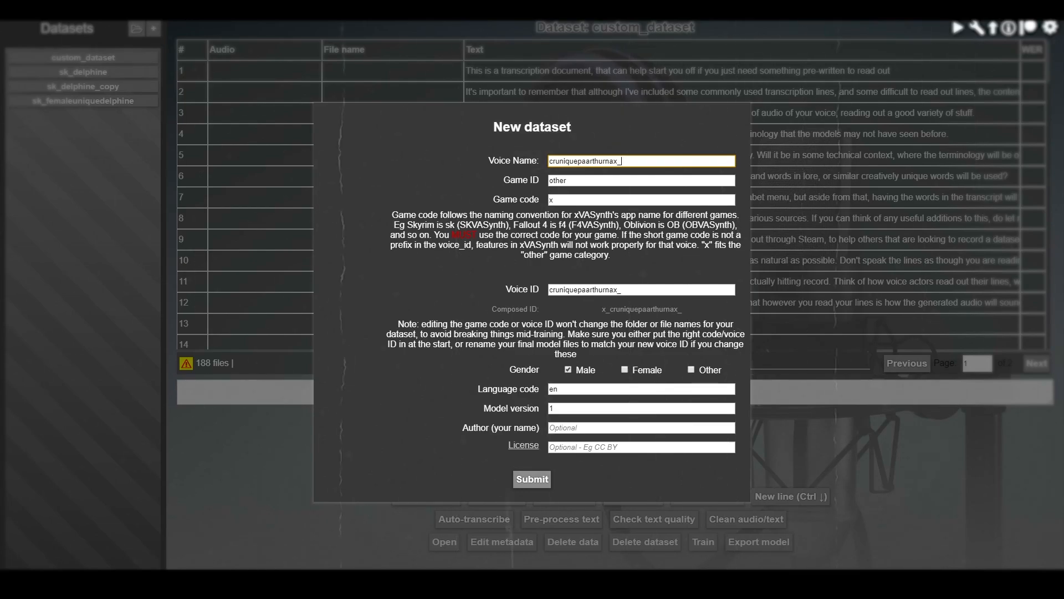
{"action": "type", "text": "ua"}
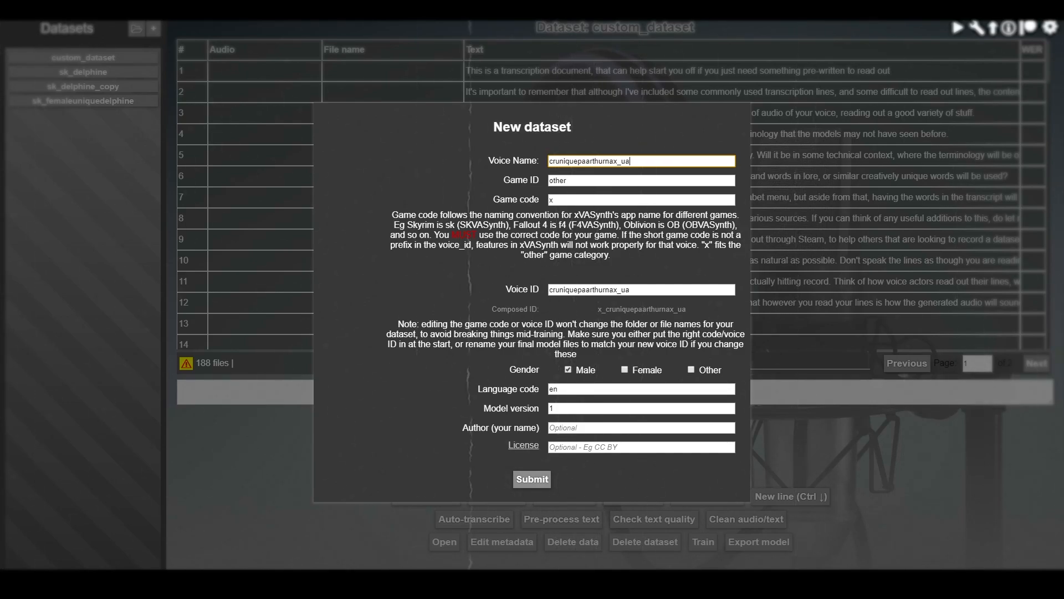
Step: Set the new dataset's Game ID to Skyrim and its game code to sk
{"action": "key", "text": "Tab"}
{"action": "type", "text": "S"}
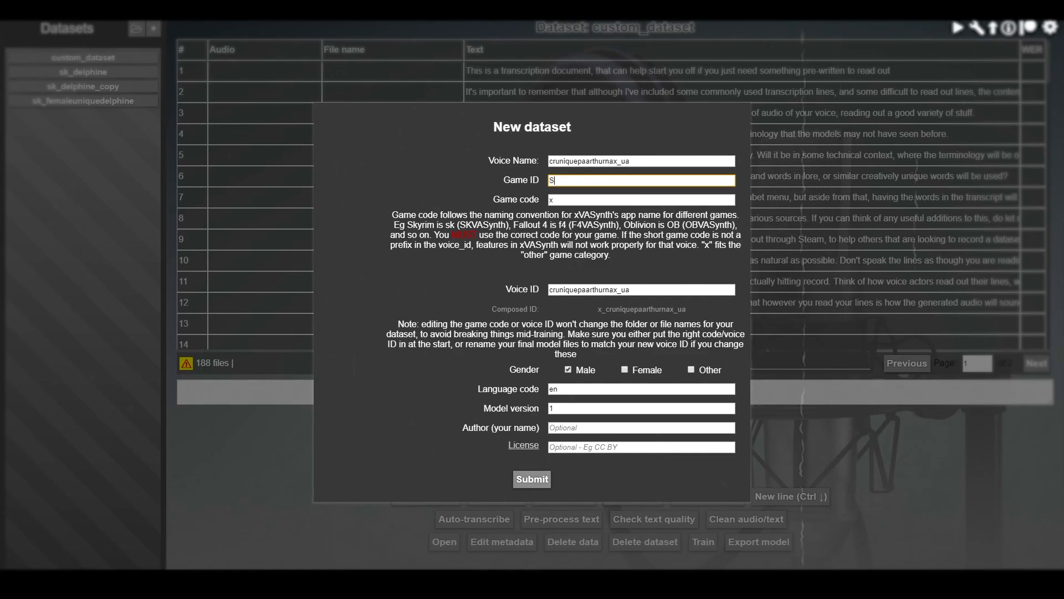
{"action": "type", "text": "kyrim"}
{"action": "key", "text": "Tab"}
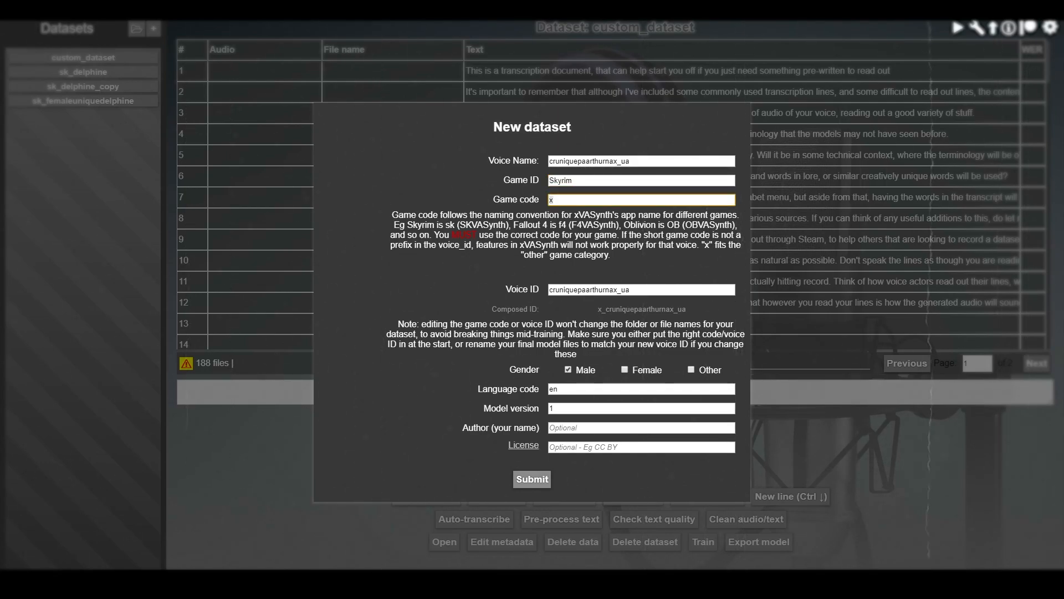
{"action": "left_click_drag", "start_coordinate": [540, 199], "coordinate": [492, 199]}
{"action": "left_click", "coordinate": [516, 199]}
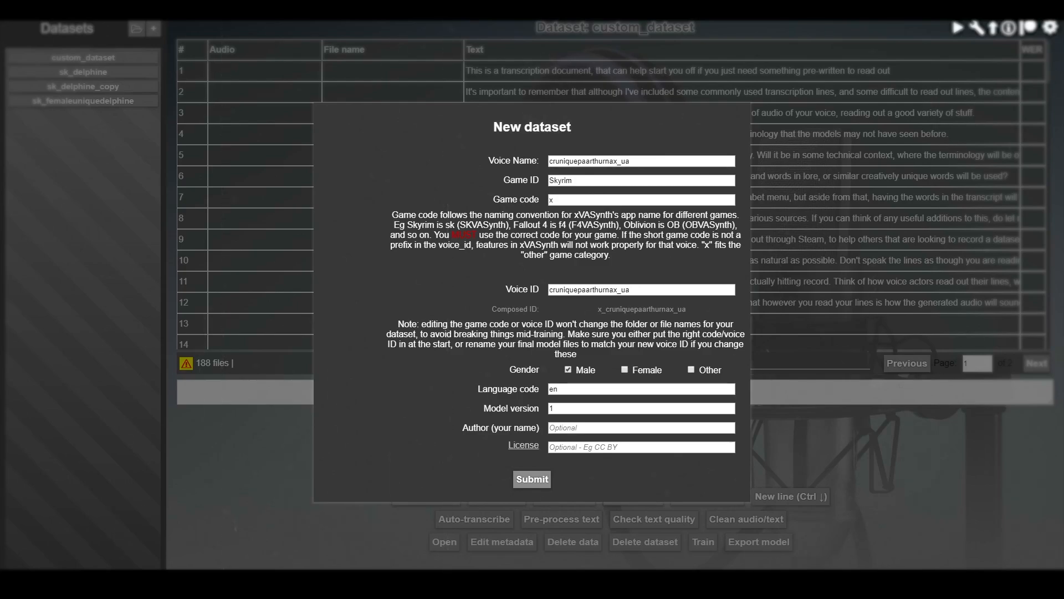
{"action": "left_click", "coordinate": [553, 199]}
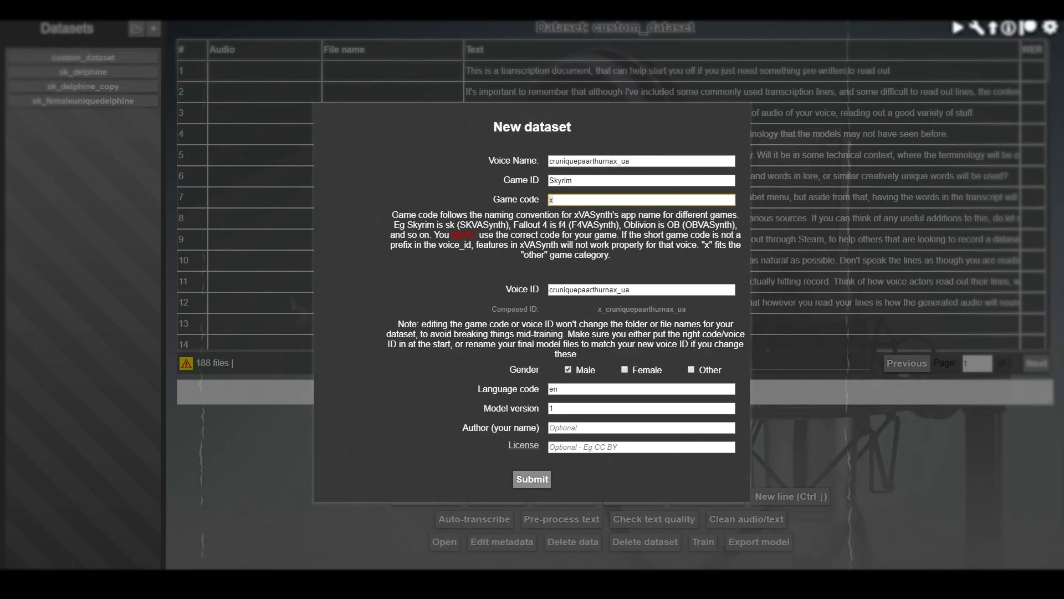
{"action": "key", "text": "BackSpace"}
{"action": "type", "text": "skl"}
{"action": "key", "text": "BackSpace"}
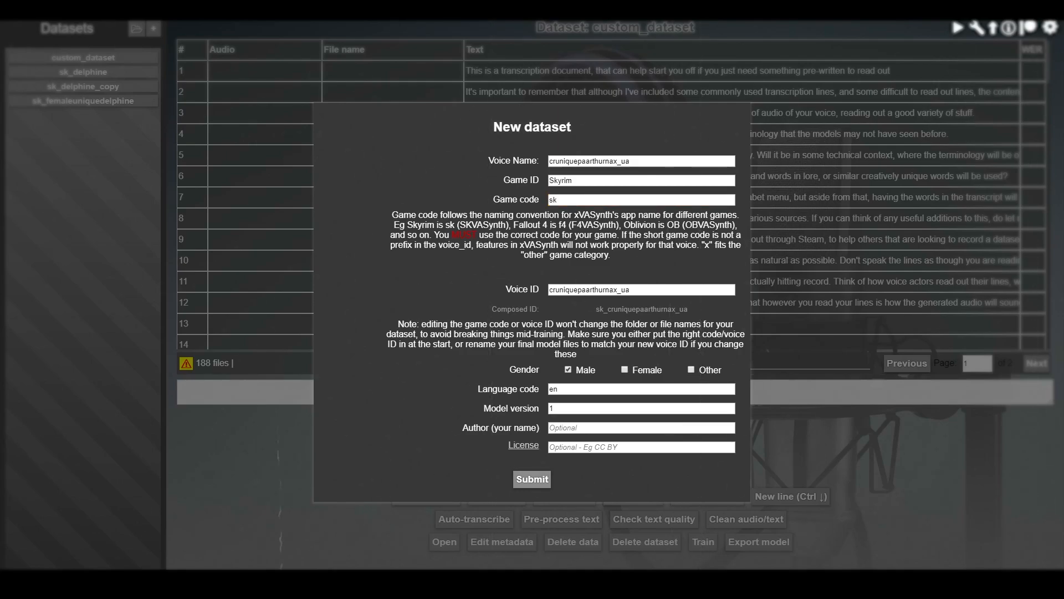
Step: Examine the game code examples, the Voice ID, the composed ID and the gender options in the new dataset form
{"action": "double_click", "coordinate": [482, 224]}
{"action": "double_click", "coordinate": [563, 225]}
{"action": "left_click_drag", "start_coordinate": [518, 289], "coordinate": [533, 289]}
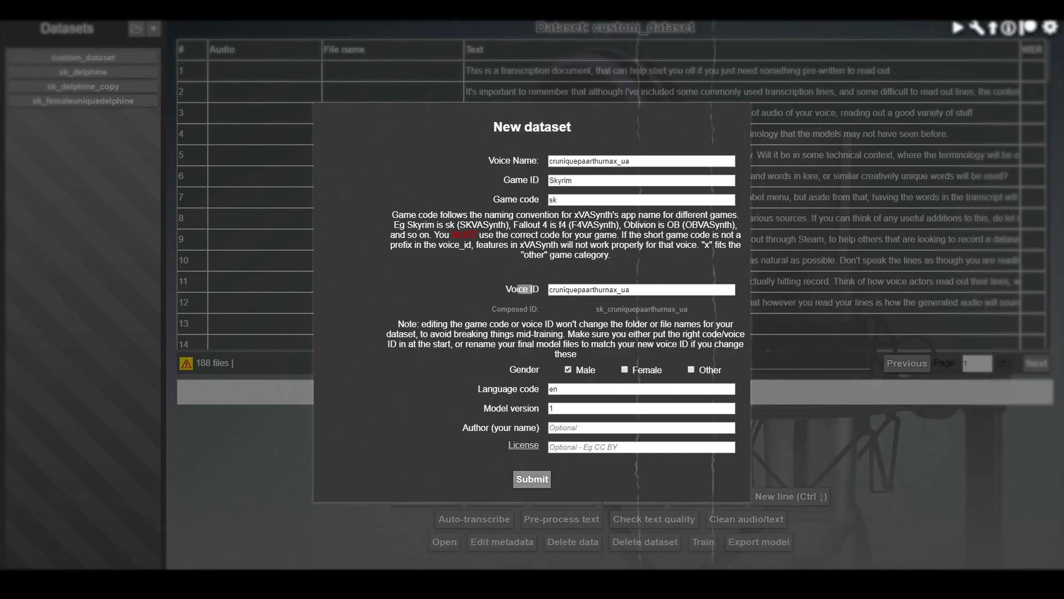
{"action": "left_click_drag", "start_coordinate": [596, 309], "coordinate": [689, 309]}
{"action": "left_click", "coordinate": [688, 309]}
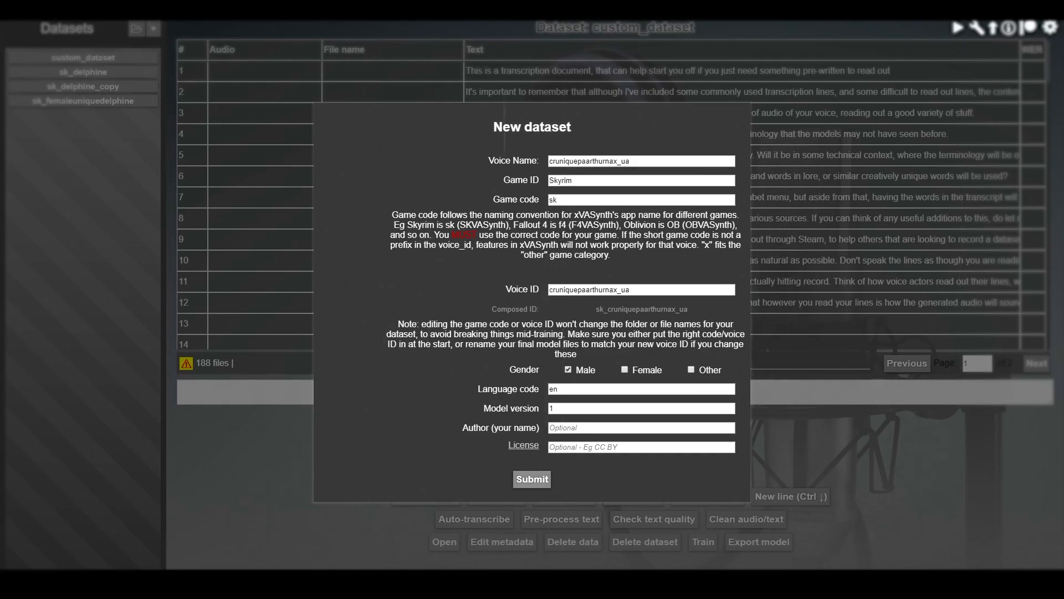
{"action": "left_click_drag", "start_coordinate": [663, 370], "coordinate": [510, 370]}
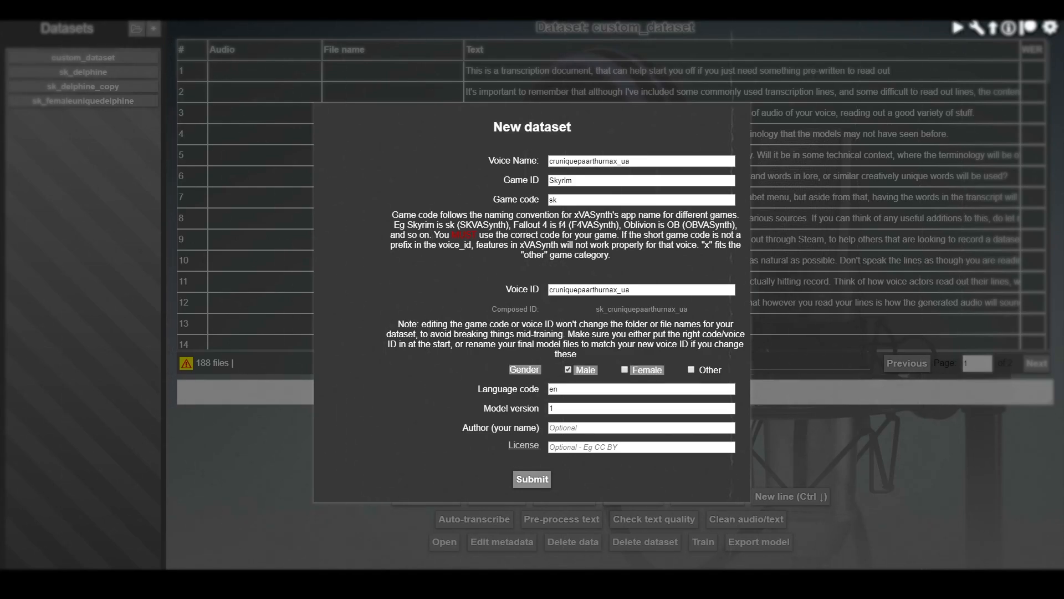
{"action": "left_click", "coordinate": [509, 370]}
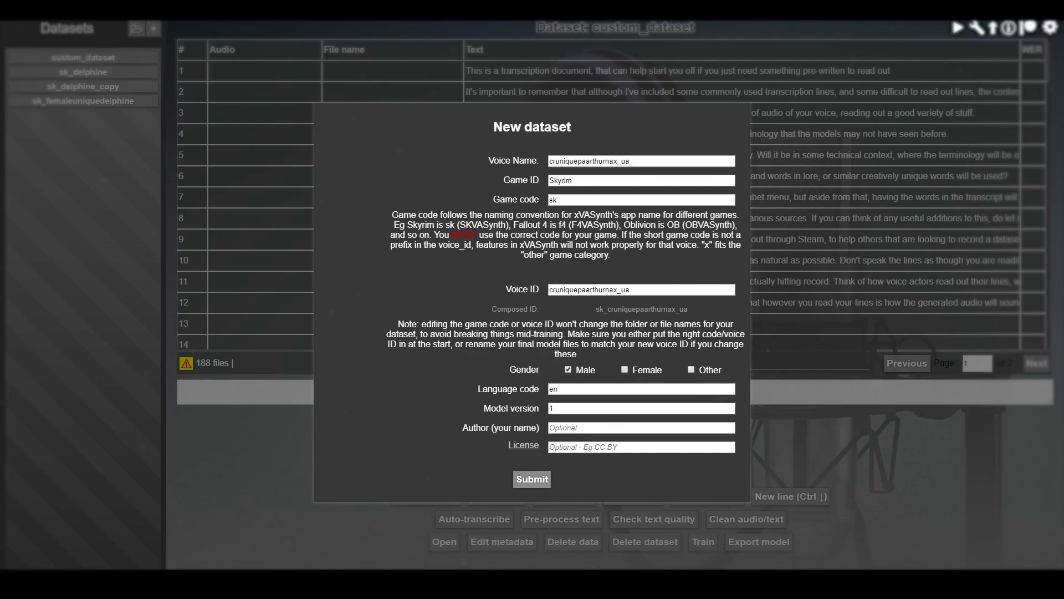
Step: Set the language code to ua, fill in the author's name and submit the new dataset
{"action": "double_click", "coordinate": [554, 388]}
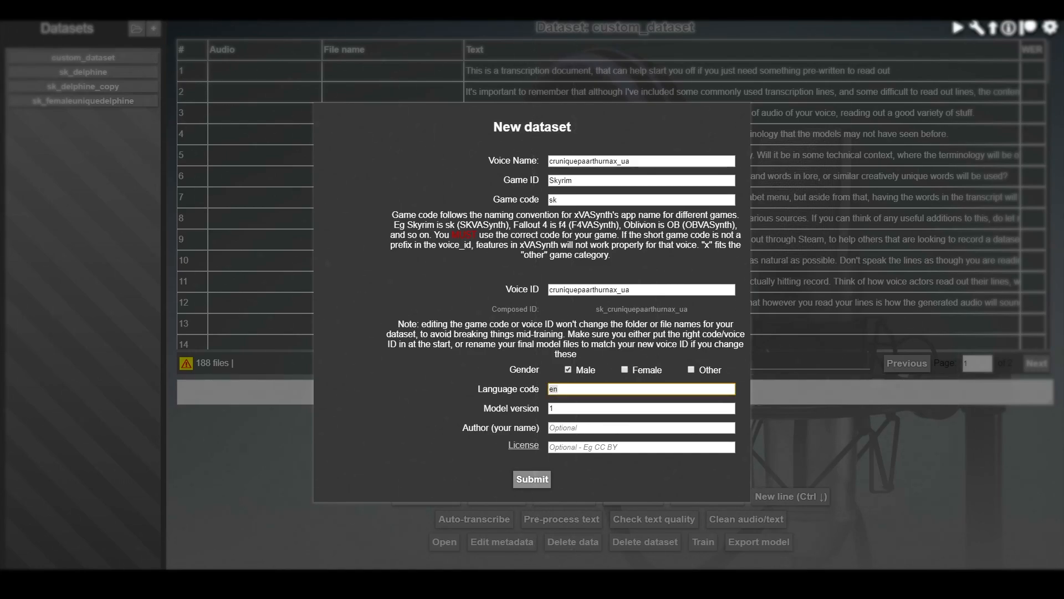
{"action": "type", "text": "ua"}
{"action": "left_click", "coordinate": [550, 428]}
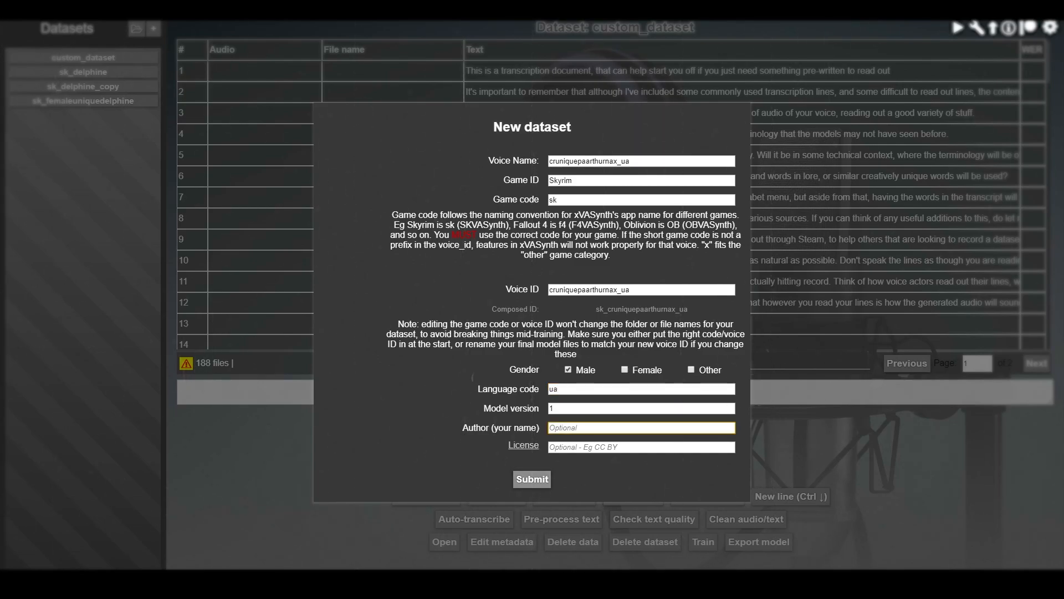
{"action": "type", "text": "ZhateckyGus"}
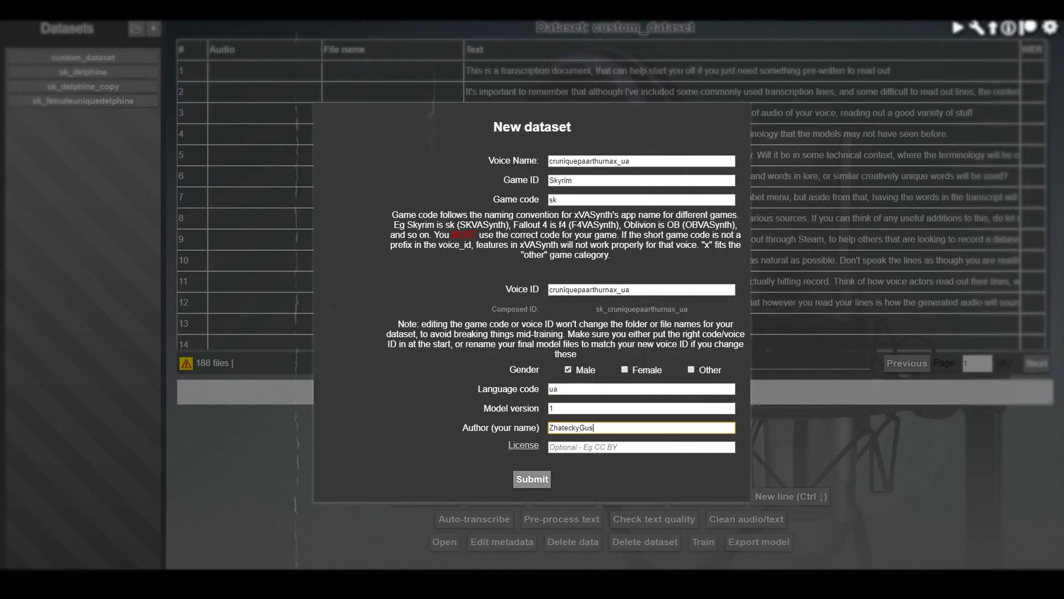
{"action": "left_click", "coordinate": [532, 479]}
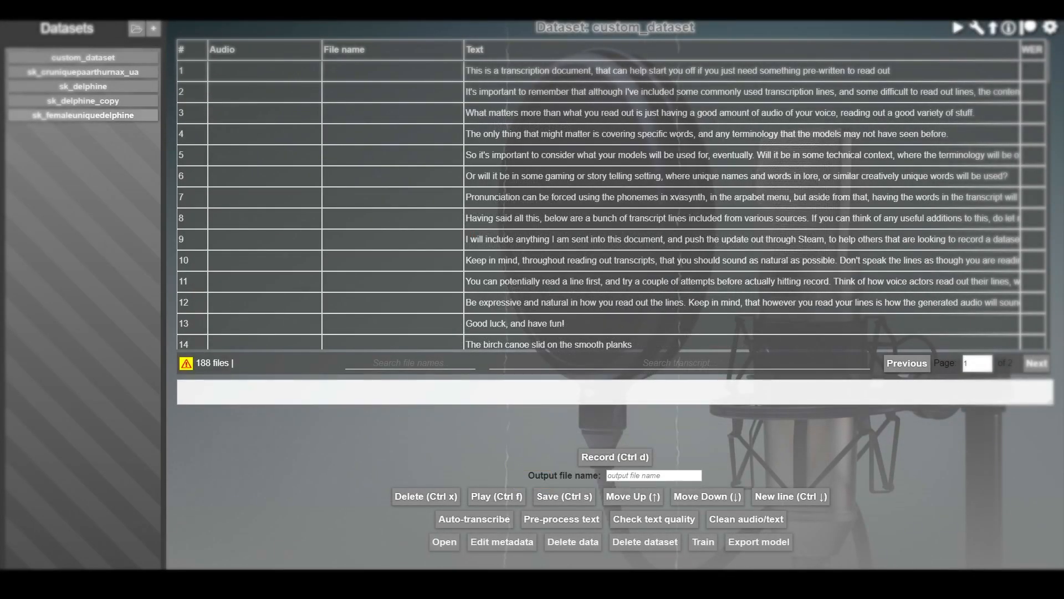
Step: Load the sk_cruniquepaarthurnax_ua dataset and submit its missing metadata with the prefilled values
{"action": "left_click", "coordinate": [83, 71]}
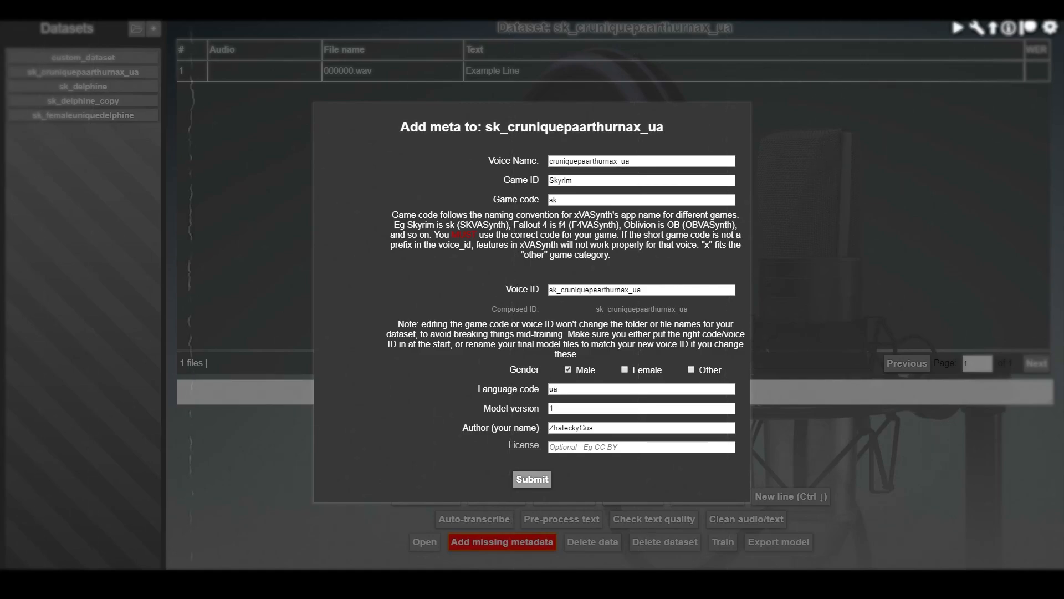
{"action": "key", "text": "Return"}
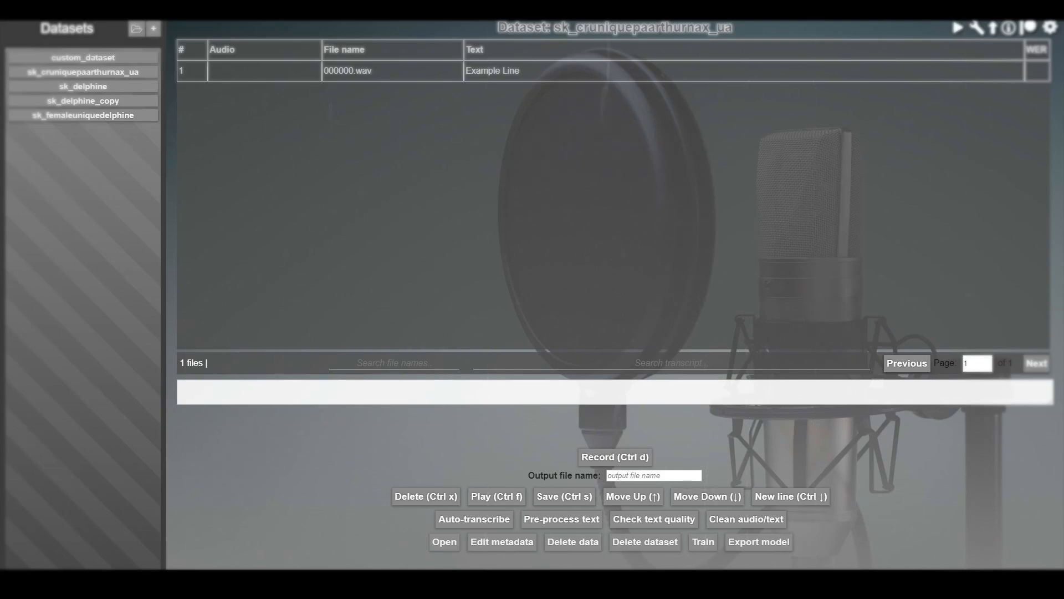
Step: Open the sk_cruniquepaarthurnax_ua dataset folder, inspect dataset_metadata.json and metadata.csv, and place the folder window beside the CSV opened in Excel
{"action": "mouse_move", "coordinate": [338, 583]}
{"action": "left_click", "coordinate": [395, 540]}
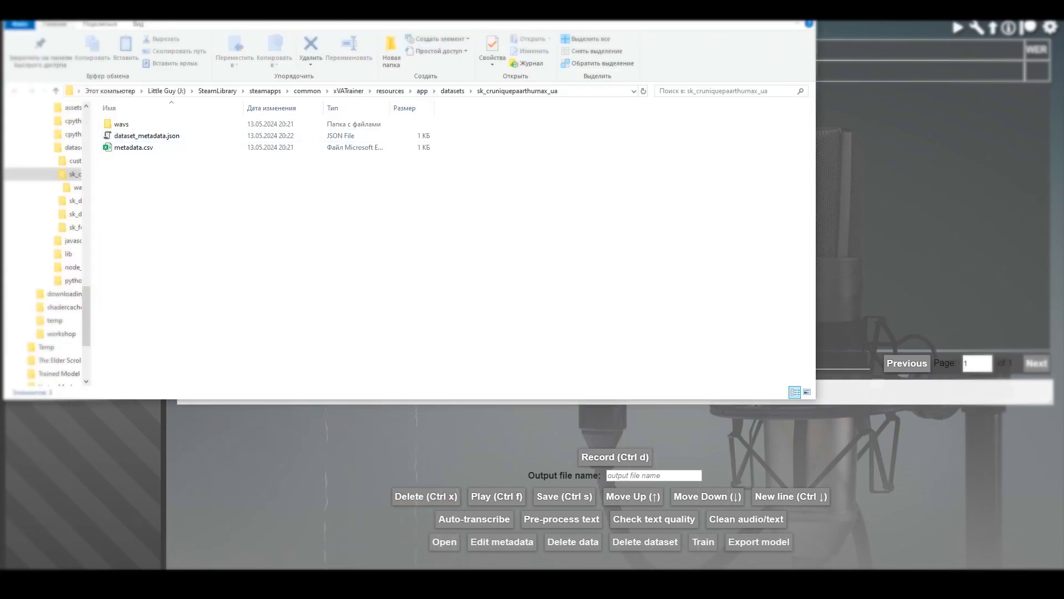
{"action": "left_click_drag", "start_coordinate": [360, 17], "coordinate": [546, 106]}
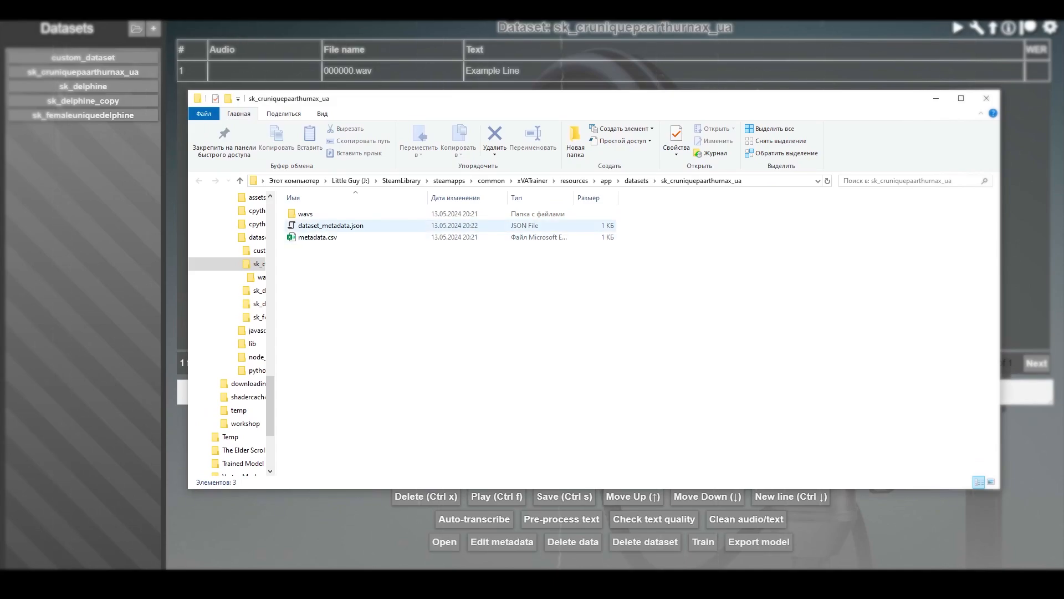
{"action": "left_click", "coordinate": [350, 226]}
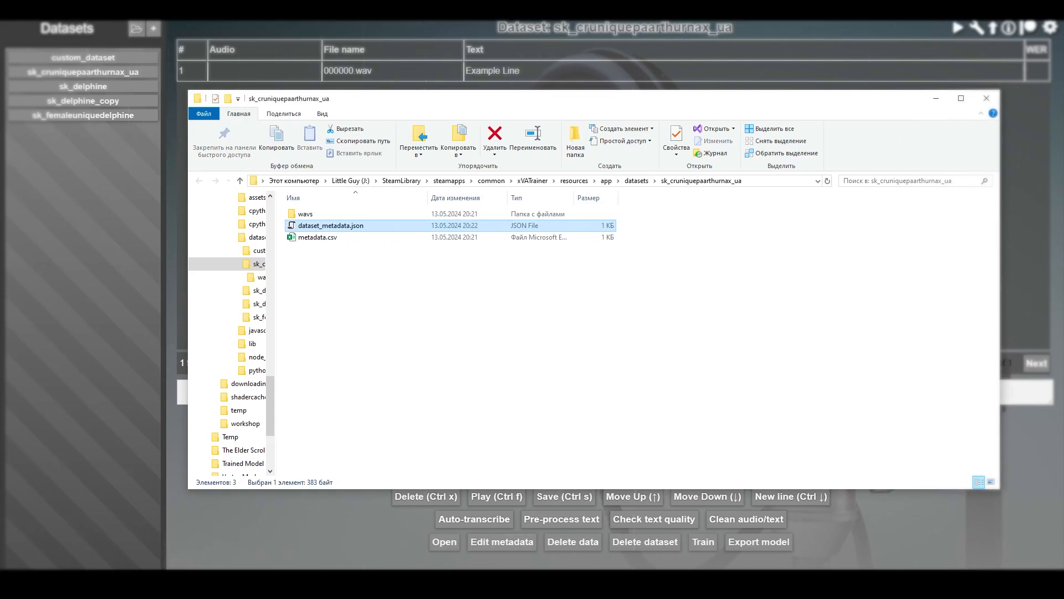
{"action": "left_click", "coordinate": [351, 237]}
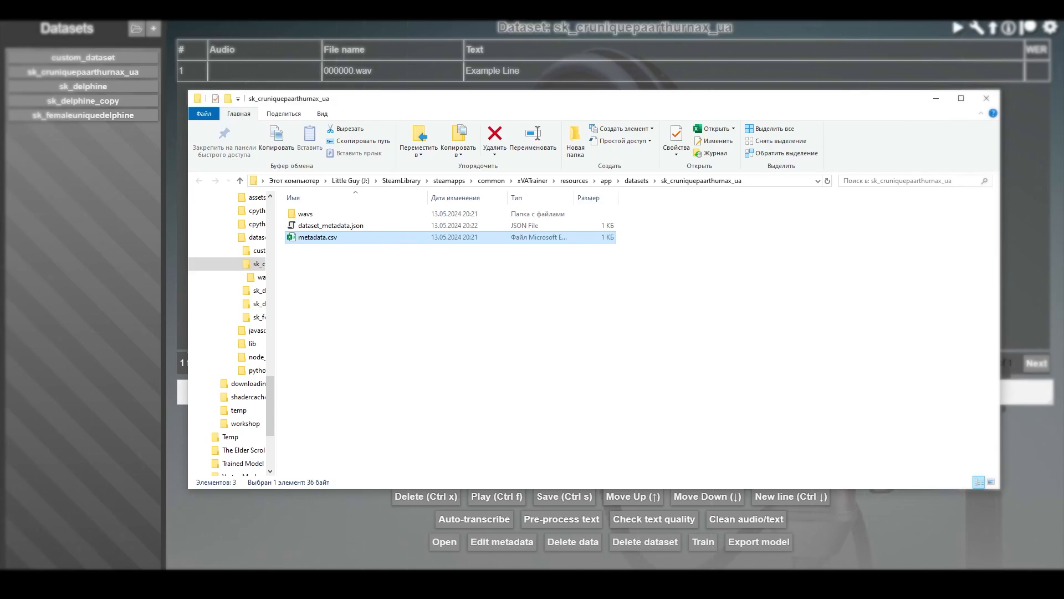
{"action": "left_click_drag", "start_coordinate": [334, 104], "coordinate": [507, 111]}
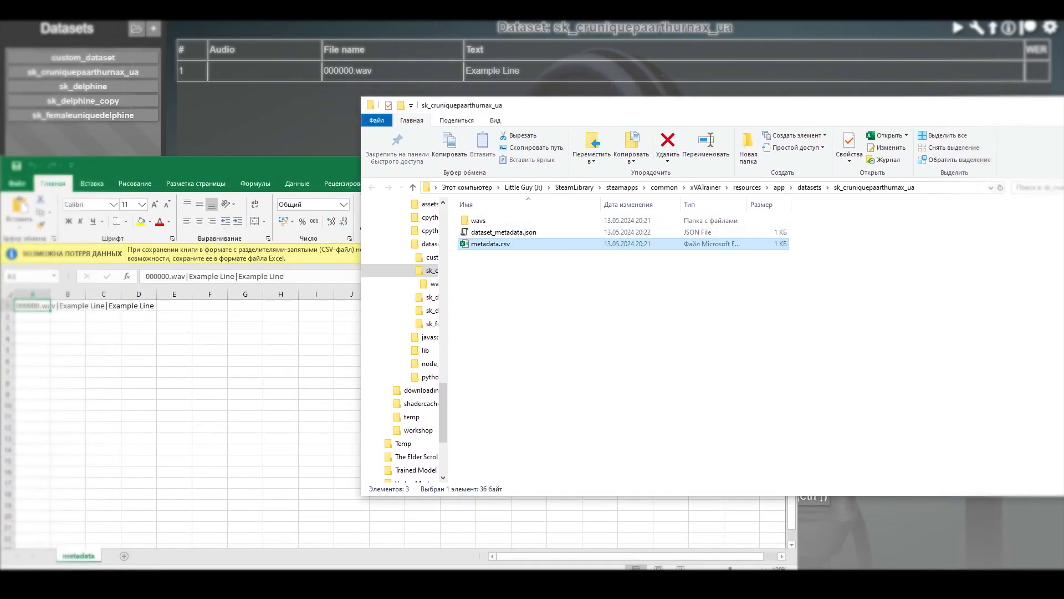
Step: Bring the metadata.csv workbook to the front, examine the pipe-separated example line in cell A1 and close the workbook
{"action": "left_click_drag", "start_coordinate": [121, 167], "coordinate": [320, 152]}
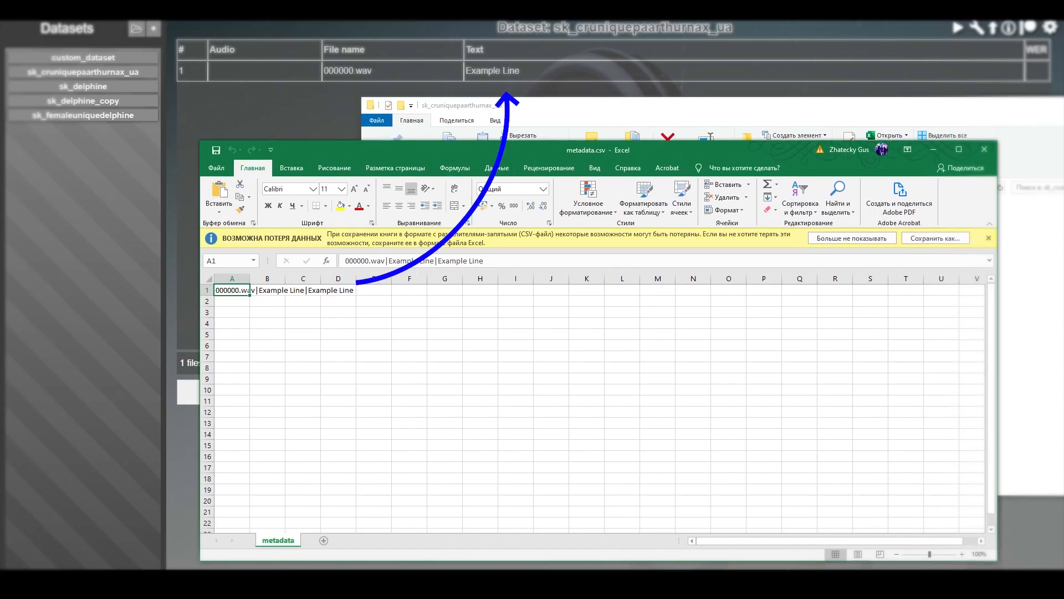
{"action": "left_click_drag", "start_coordinate": [369, 260], "coordinate": [484, 260]}
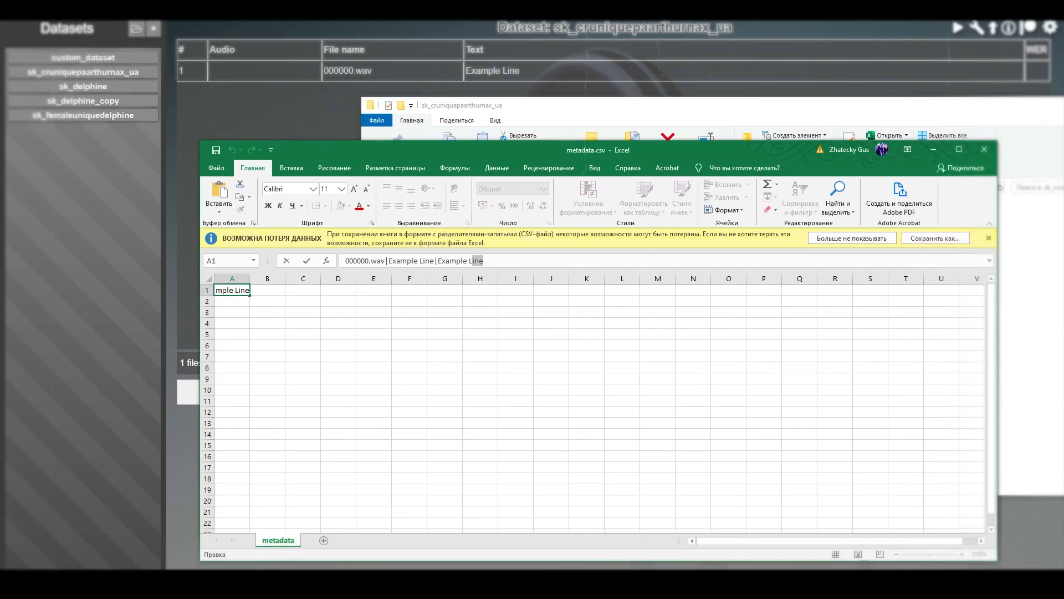
{"action": "left_click", "coordinate": [984, 149]}
Step: Look inside the dataset's wavs folder and return to the sk_cruniquepaarthurnax_ua folder
{"action": "left_click", "coordinate": [531, 308]}
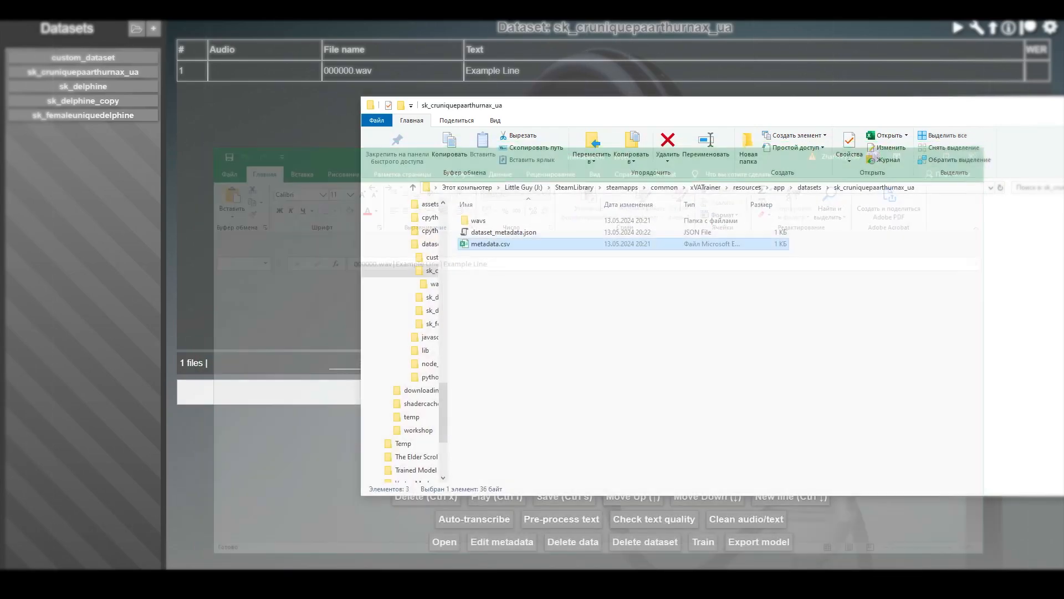
{"action": "double_click", "coordinate": [541, 220]}
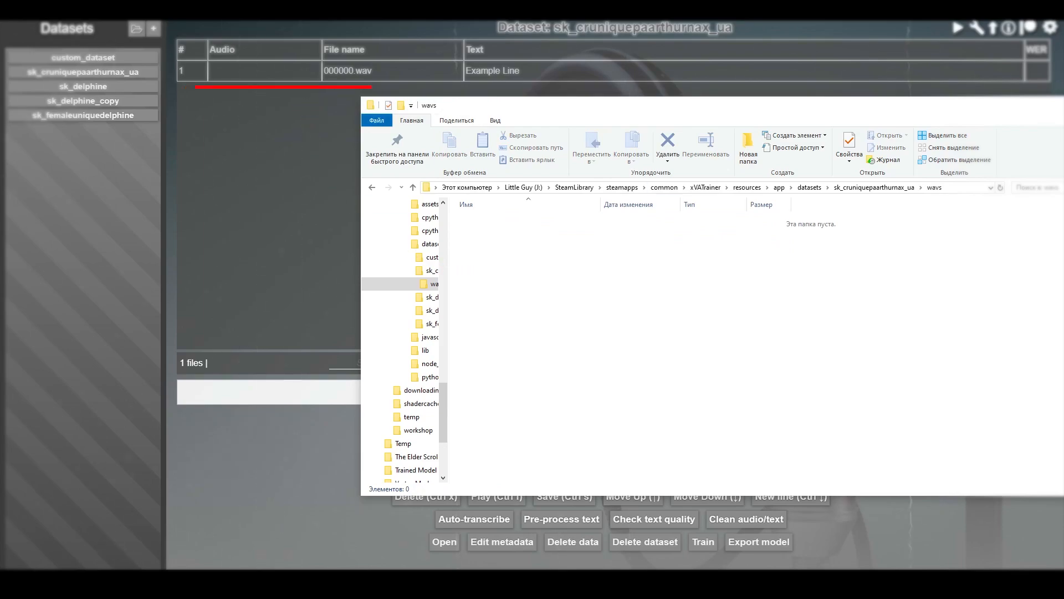
{"action": "key", "text": "alt+Left"}
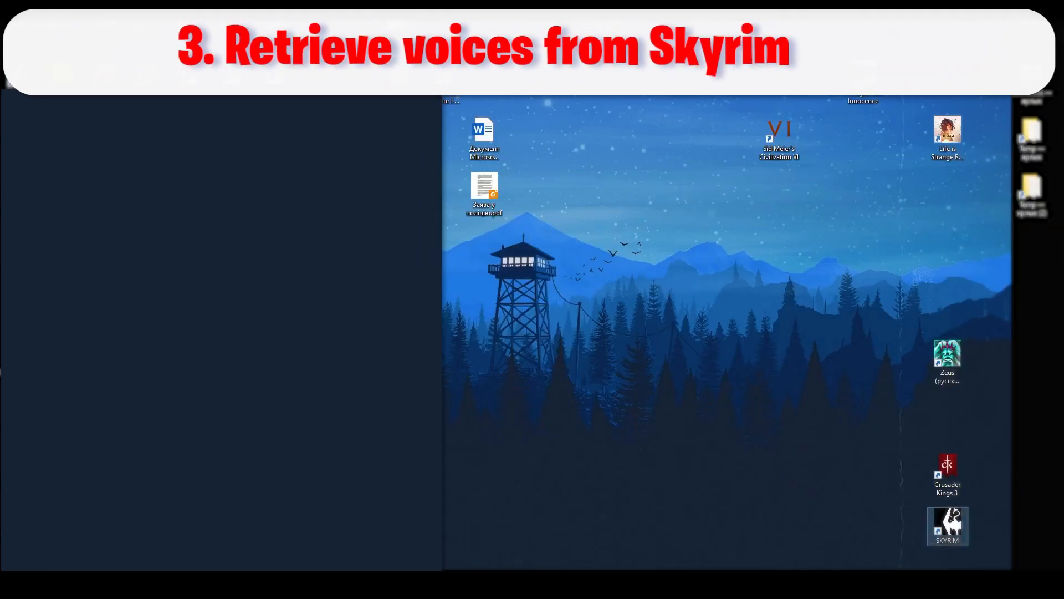
Step: From the SKYRIM desktop shortcut's file location, open the game's Data folder and find the Skyrim - Voices archives
{"action": "right_click", "coordinate": [948, 525]}
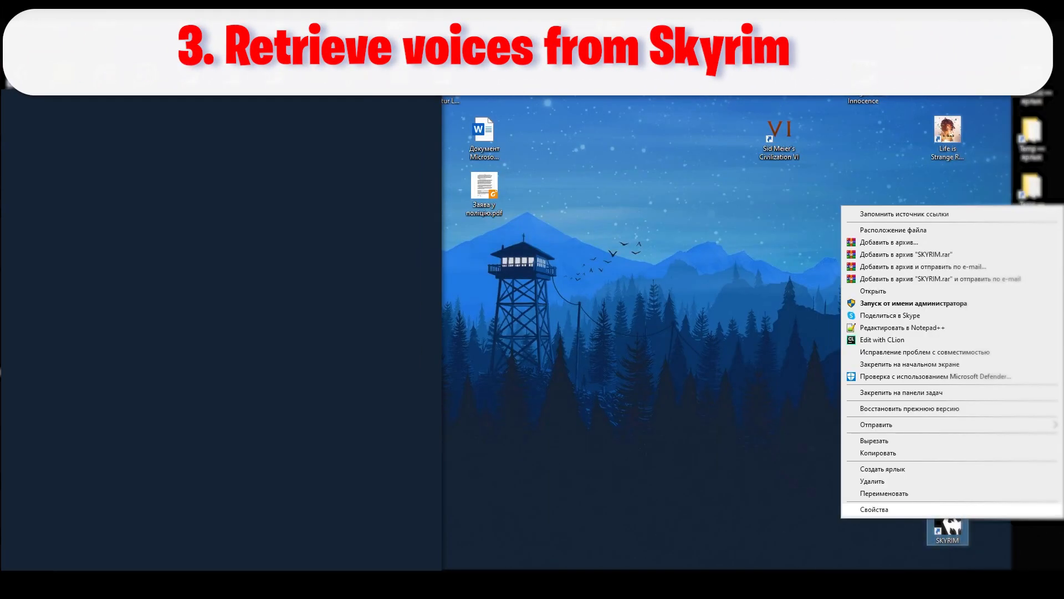
{"action": "left_click", "coordinate": [887, 229]}
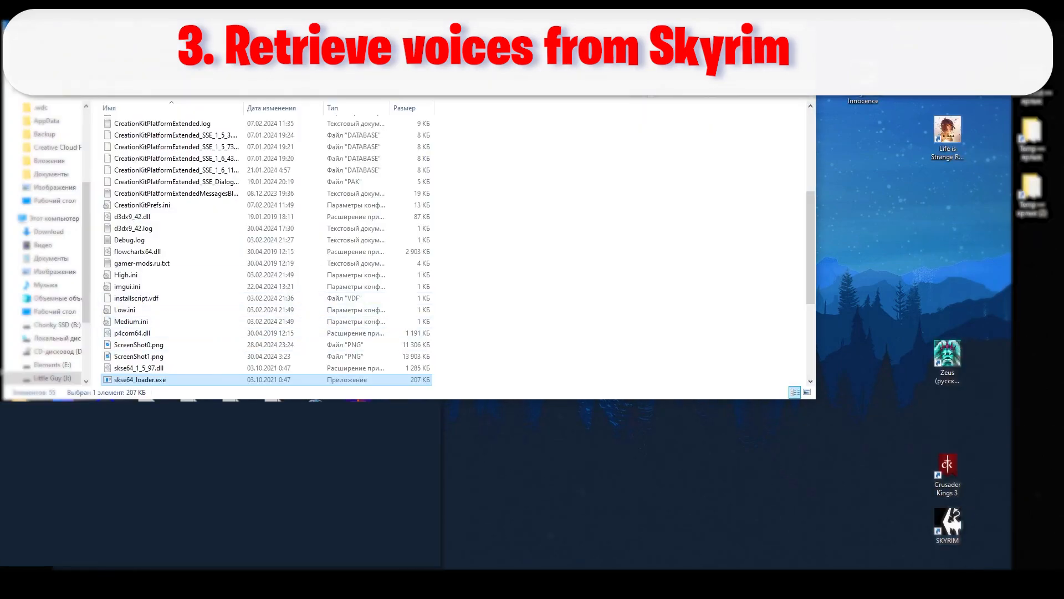
{"action": "scroll", "coordinate": [266, 249], "scroll_direction": "up", "scroll_amount": 6}
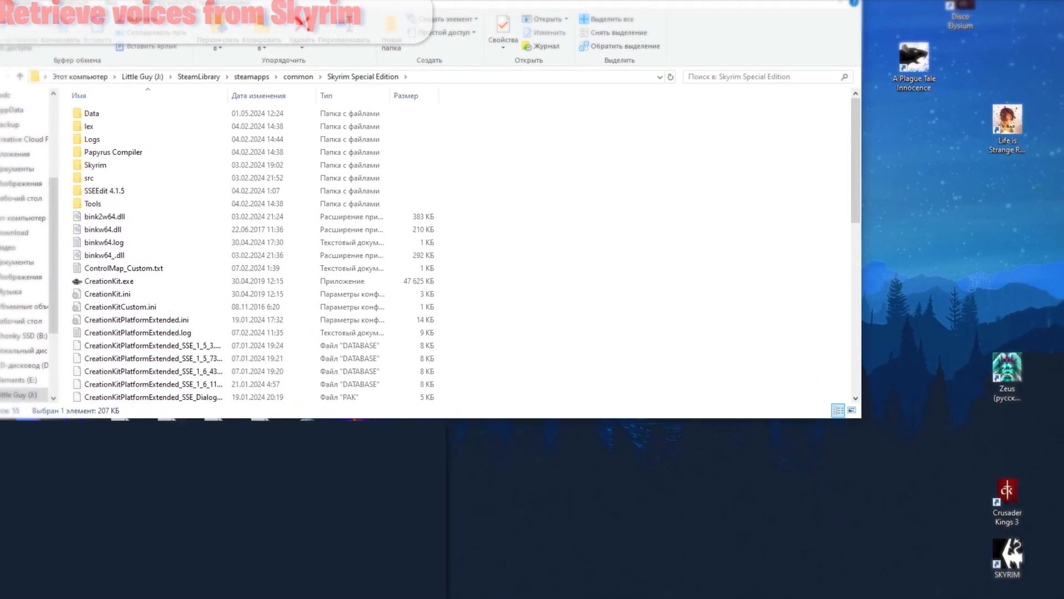
{"action": "double_click", "coordinate": [109, 119]}
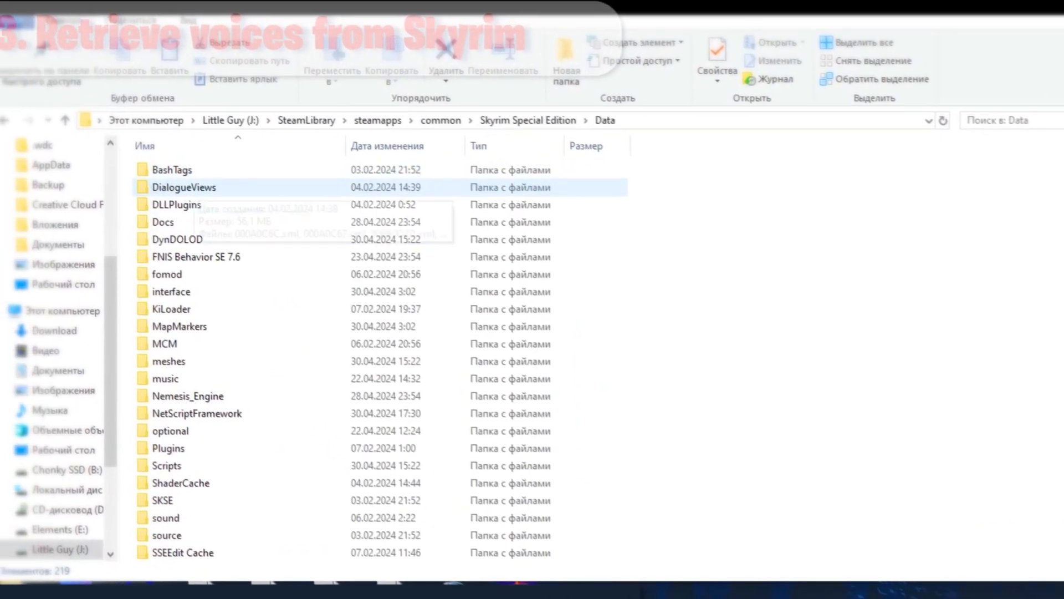
{"action": "scroll", "coordinate": [388, 361], "scroll_direction": "down", "scroll_amount": 20}
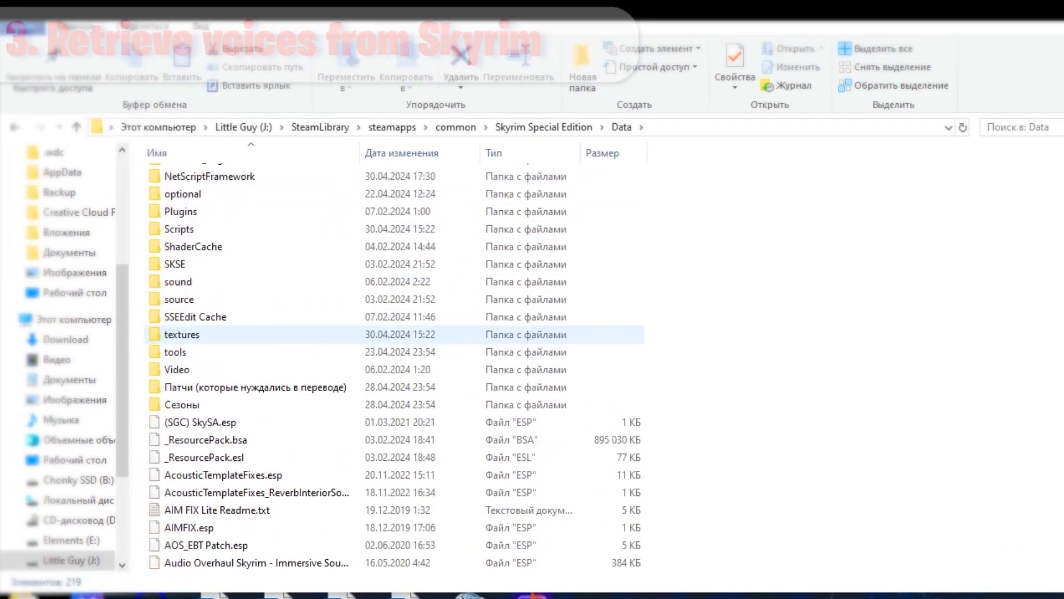
{"action": "scroll", "coordinate": [388, 438], "scroll_direction": "down", "scroll_amount": 20}
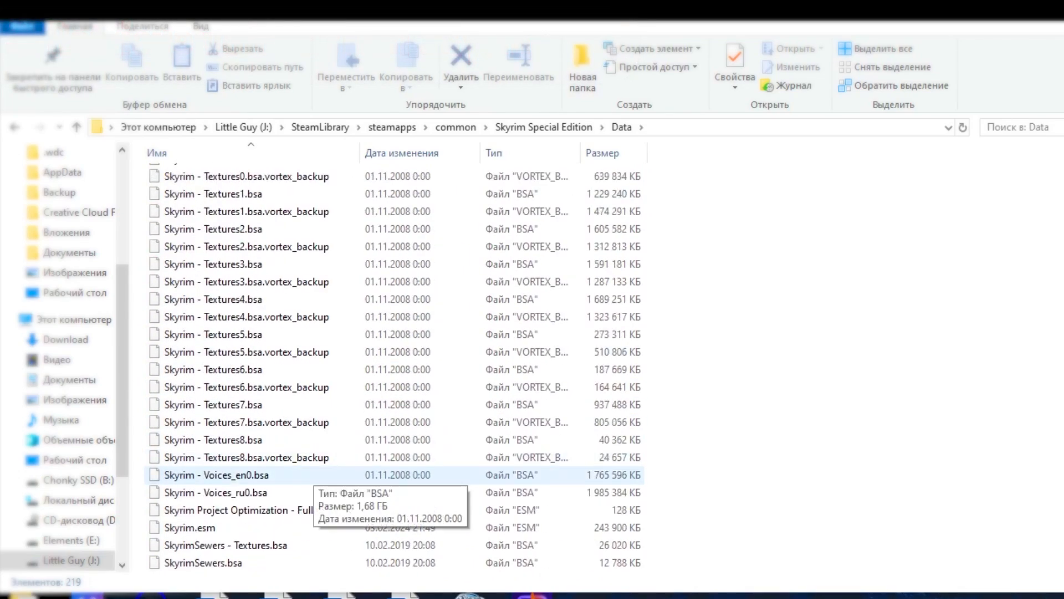
Step: Examine the language code in the Skyrim - Voices_en0.bsa file name without renaming it, and select Skyrim - Voices_ru0.bsa
{"action": "left_click", "coordinate": [310, 475]}
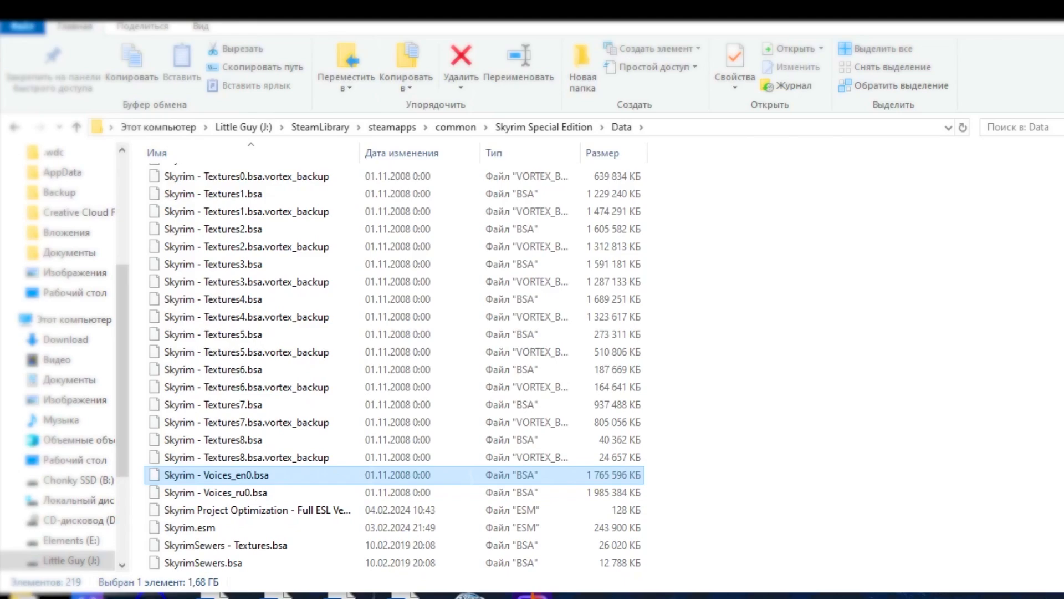
{"action": "key", "text": "F2"}
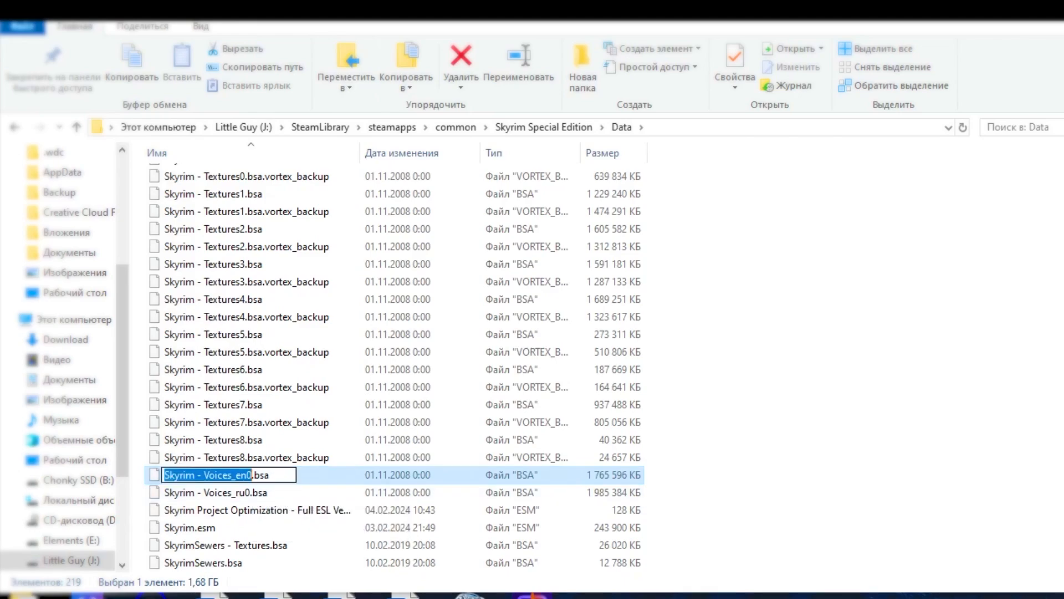
{"action": "key", "text": "Right"}
{"action": "key", "text": "shift+Left"}
{"action": "key", "text": "shift+Left"}
{"action": "key", "text": "shift+Left"}
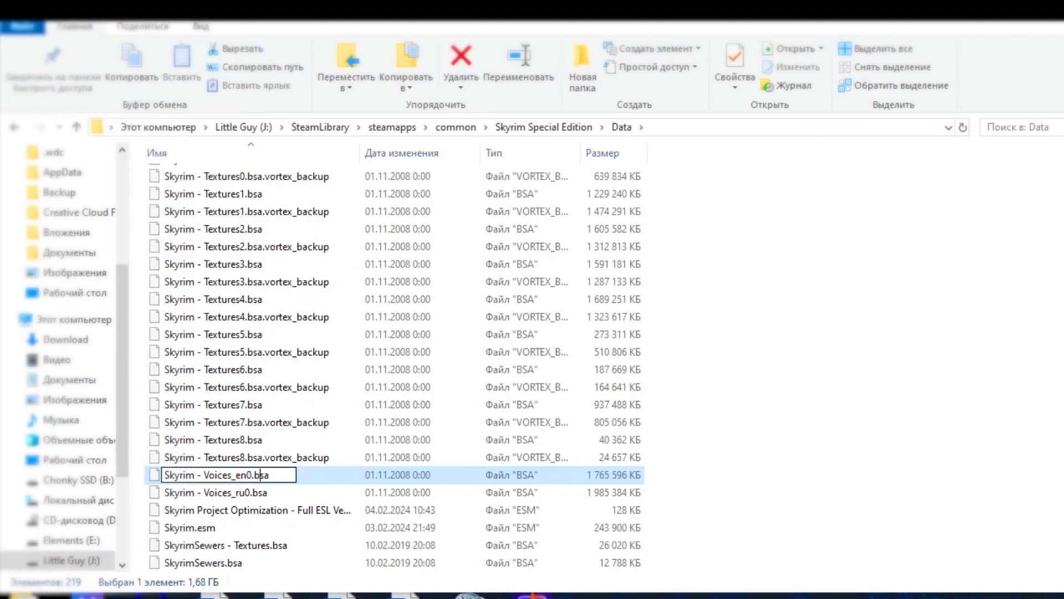
{"action": "left_click", "coordinate": [305, 439]}
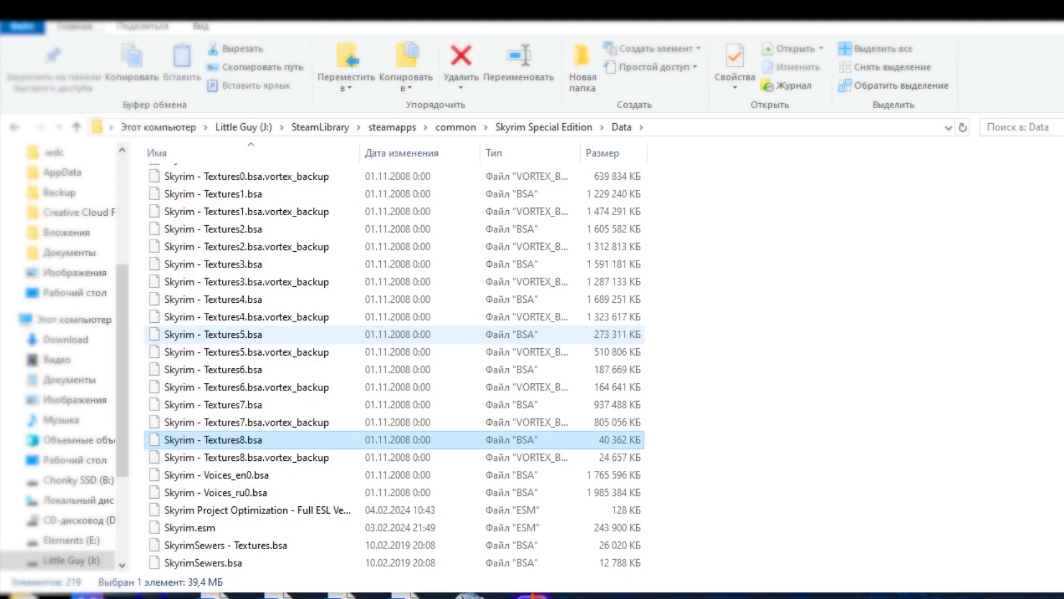
{"action": "left_click", "coordinate": [213, 492]}
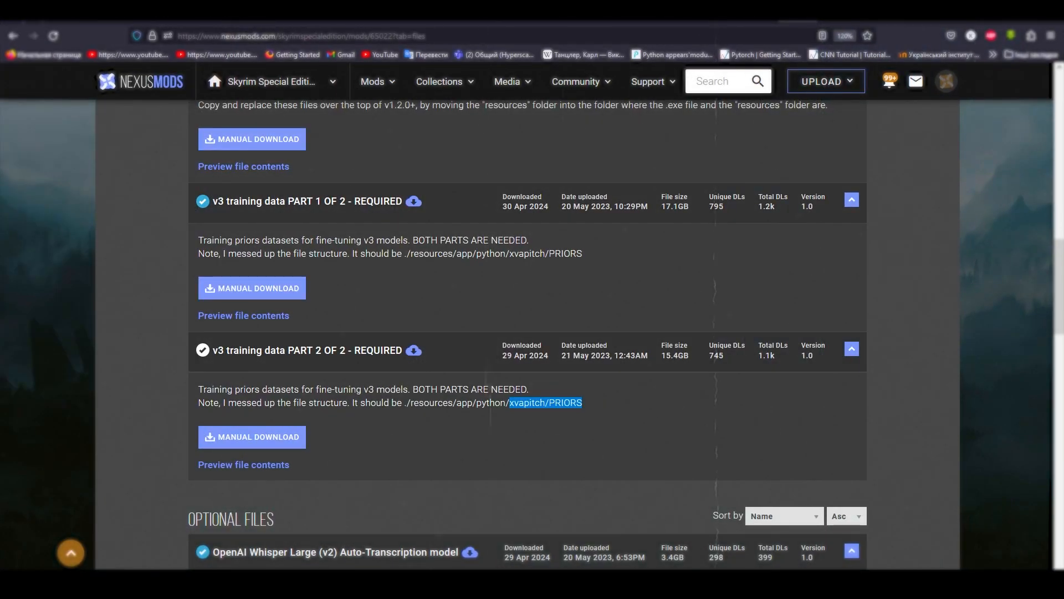
Step: Switch to Nexus Mods, search the Skyrim Special Edition mods for "bsa" and open the Bethesda Archive Extractor (BSA and BA2) page
{"action": "scroll", "coordinate": [533, 332], "scroll_direction": "up", "scroll_amount": 10}
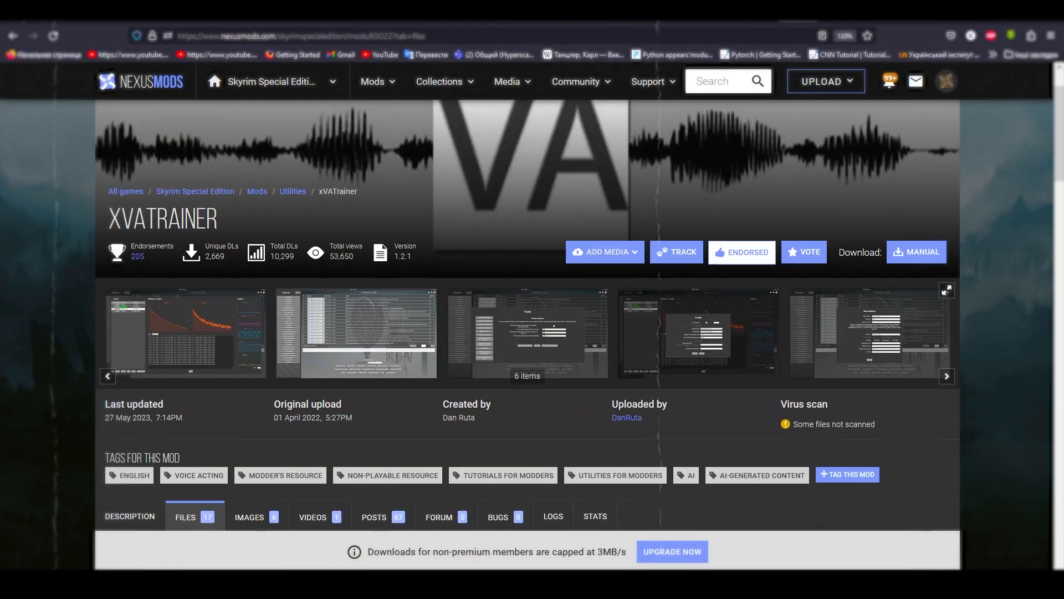
{"action": "left_click", "coordinate": [718, 81]}
{"action": "type", "text": "bsa"}
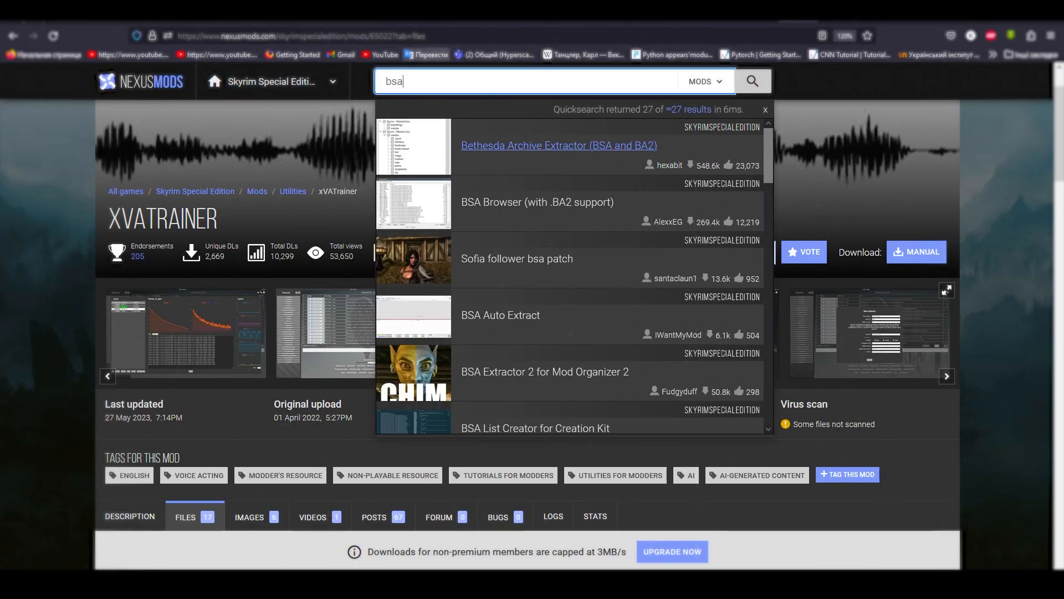
{"action": "left_click", "coordinate": [559, 145]}
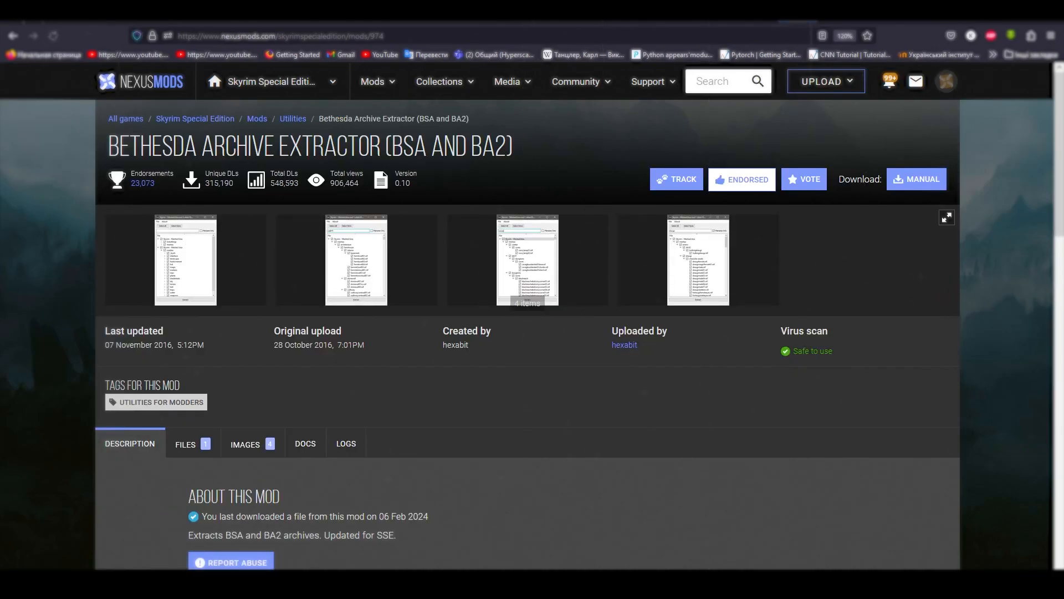
Step: Examine the Bethesda Archive Extractor's title and its downloadable files, including the BAE v0.10 main file
{"action": "left_click_drag", "start_coordinate": [118, 145], "coordinate": [495, 145]}
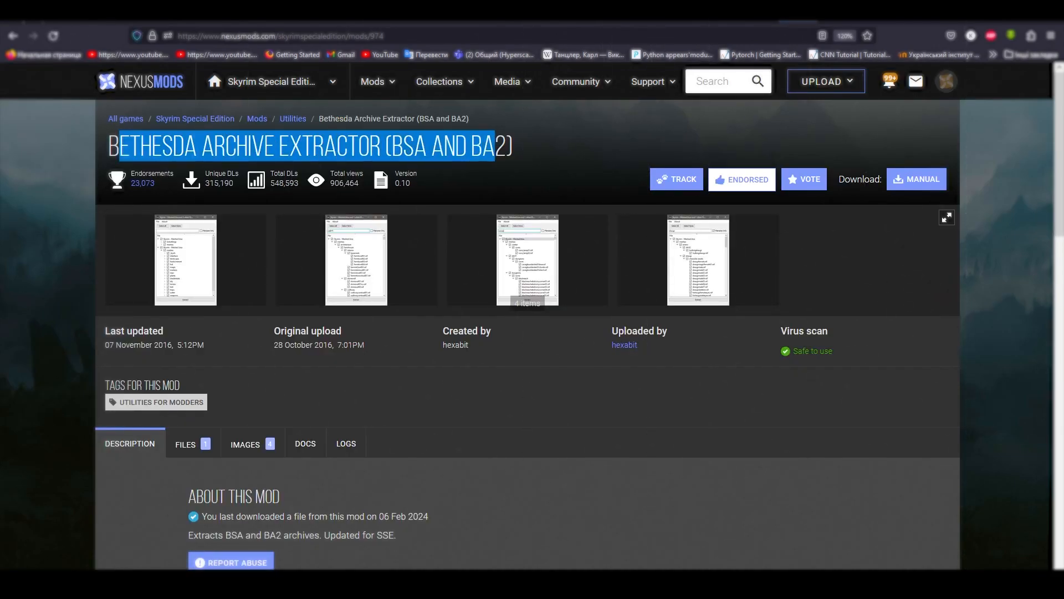
{"action": "left_click", "coordinate": [495, 145]}
{"action": "left_click", "coordinate": [193, 444]}
{"action": "scroll", "coordinate": [192, 444], "scroll_direction": "down", "scroll_amount": 1}
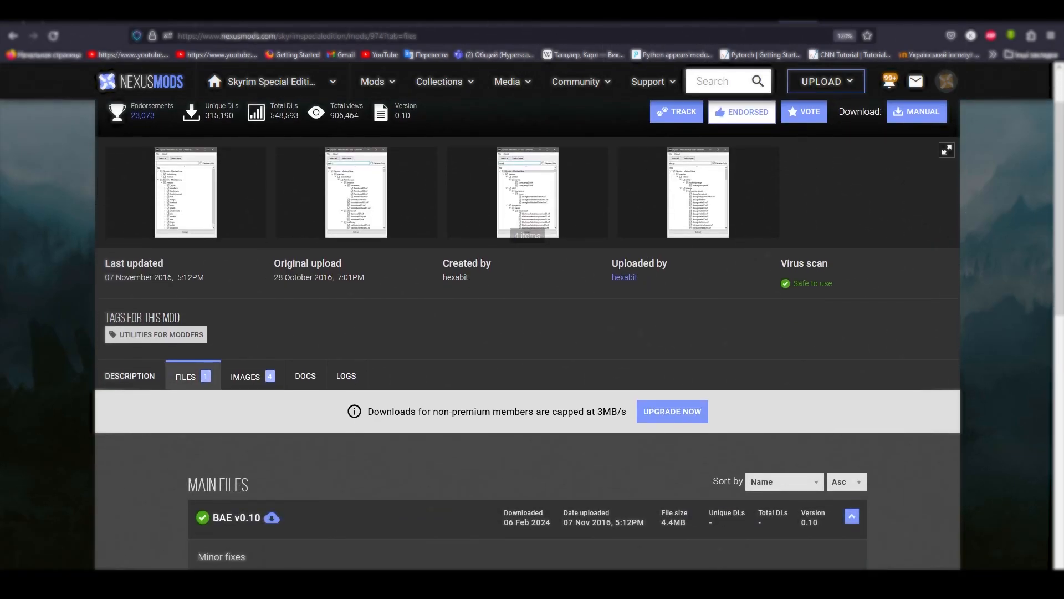
{"action": "scroll", "coordinate": [526, 333], "scroll_direction": "down", "scroll_amount": 3}
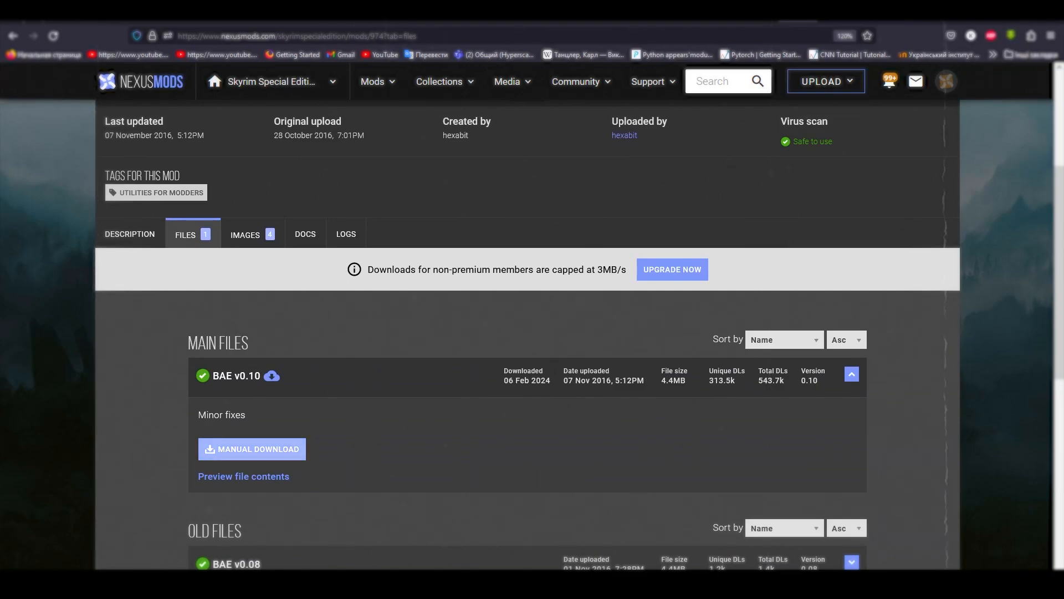
{"action": "scroll", "coordinate": [527, 333], "scroll_direction": "up", "scroll_amount": 4}
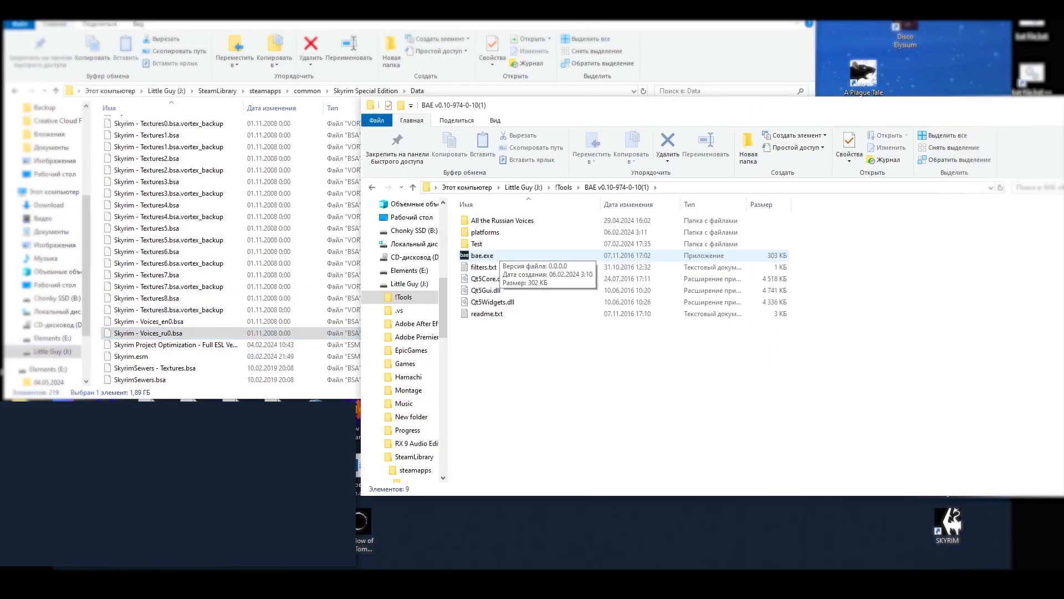
Step: Launch bae.exe and load the Skyrim - Voices_ru0.bsa archive from the game's Data folder into it
{"action": "key", "text": "Return"}
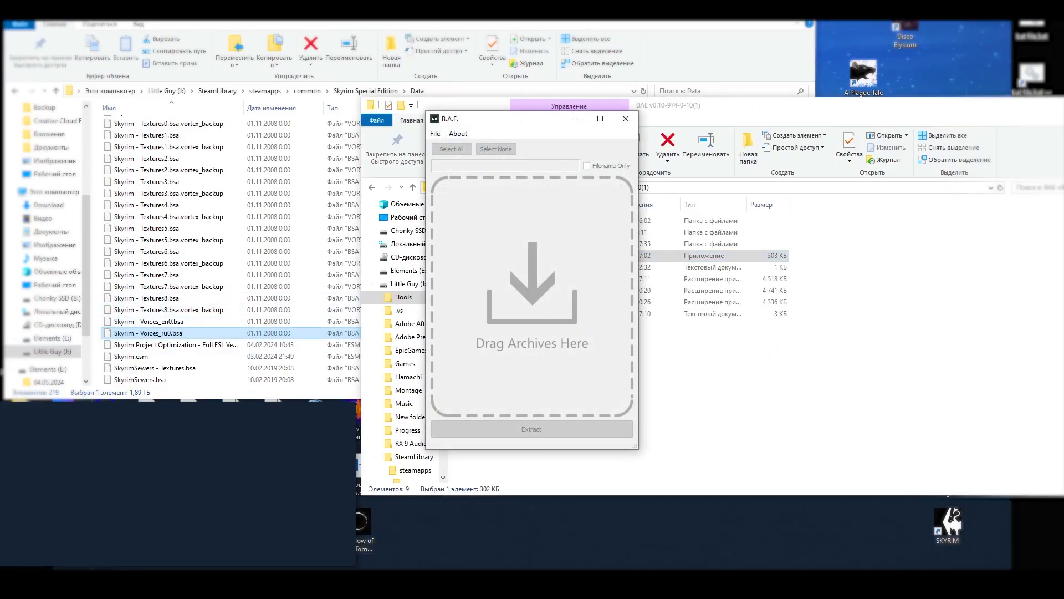
{"action": "left_click_drag", "start_coordinate": [183, 333], "coordinate": [515, 275]}
{"action": "left_click", "coordinate": [437, 193]}
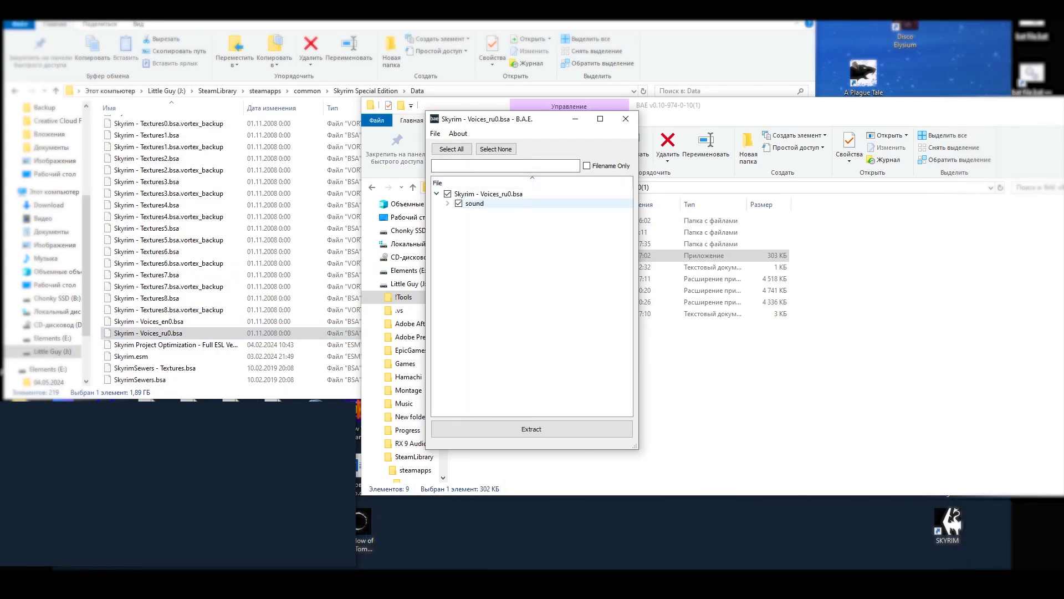
Step: Expand the archive's sound, voice and dawnguard.esm folders down to the crdragonvoice files
{"action": "left_click", "coordinate": [448, 203]}
{"action": "left_click", "coordinate": [458, 212]}
{"action": "left_click", "coordinate": [470, 222]}
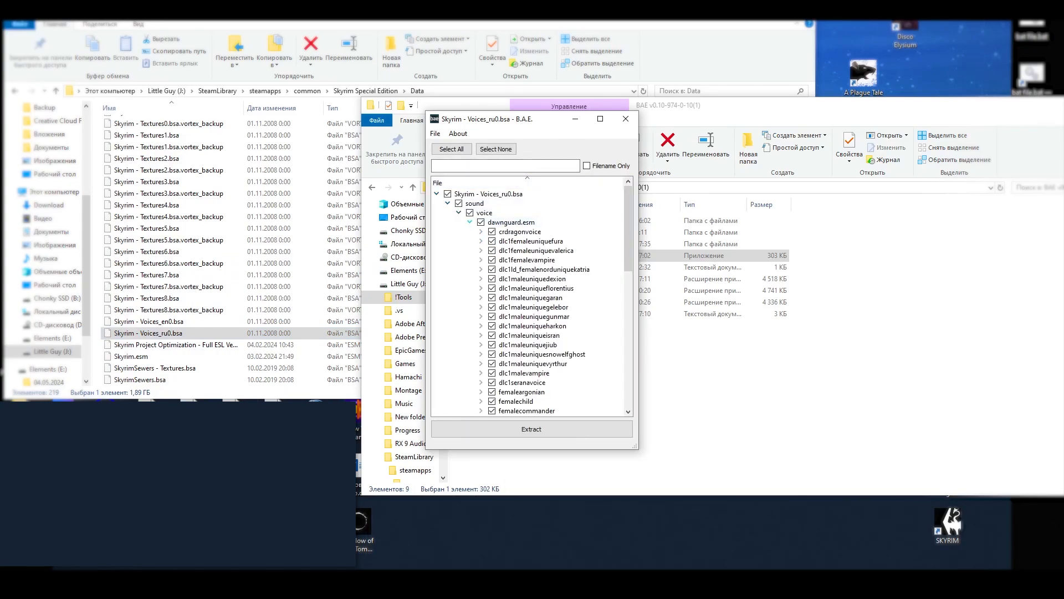
{"action": "left_click", "coordinate": [481, 231]}
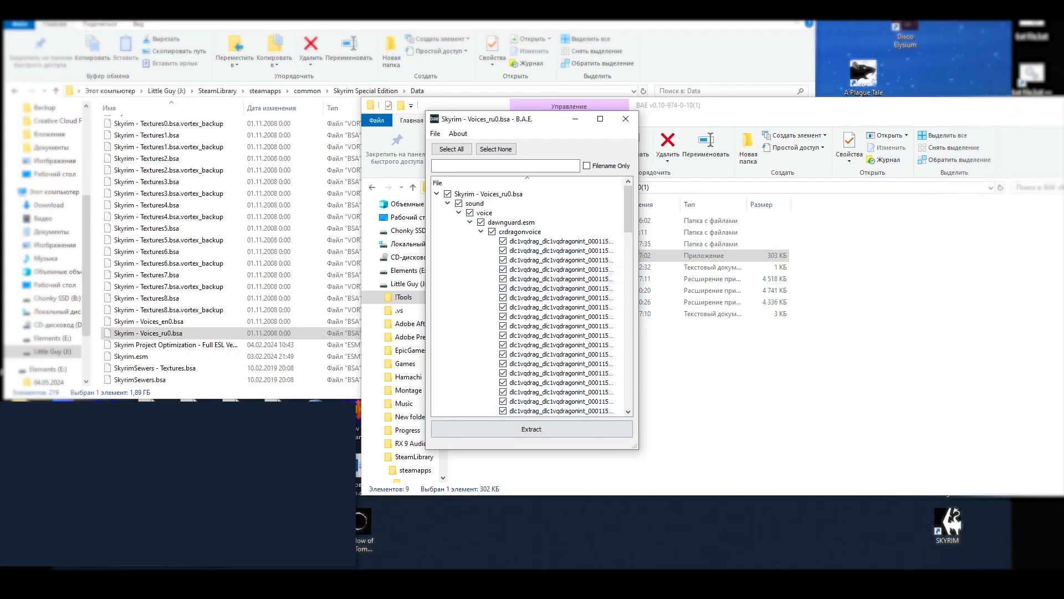
Step: Start extracting the archive as far as the destination folder choice, cancel it and close B.A.E
{"action": "left_click", "coordinate": [532, 428]}
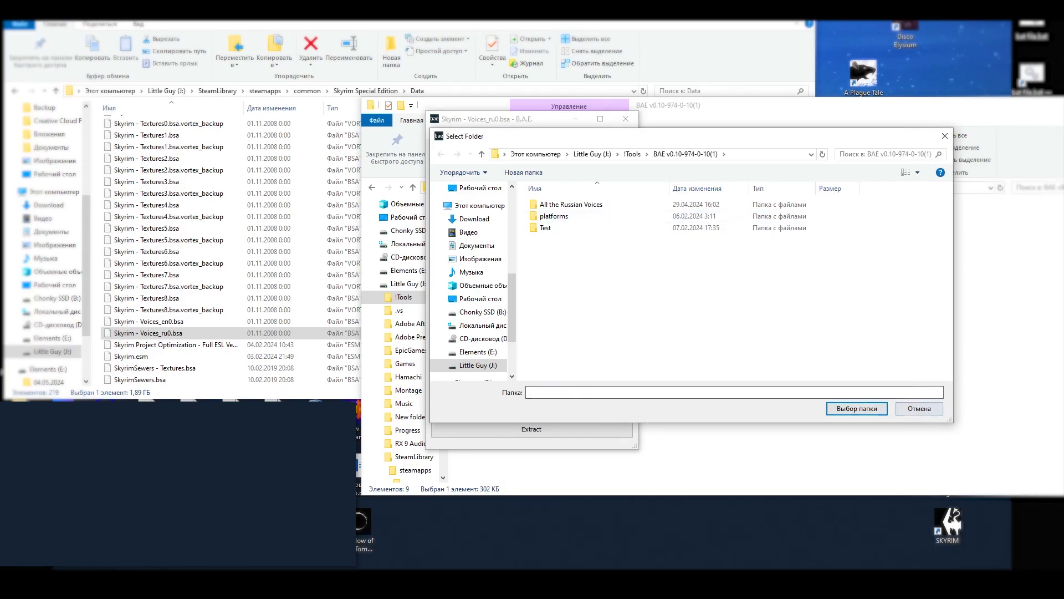
{"action": "key", "text": "Escape"}
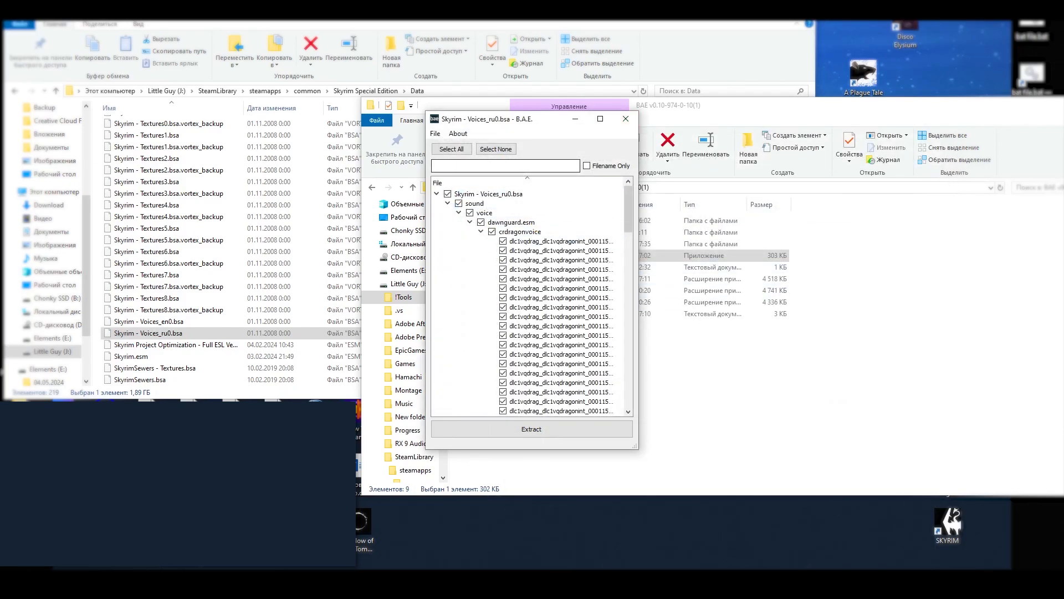
{"action": "left_click", "coordinate": [626, 119]}
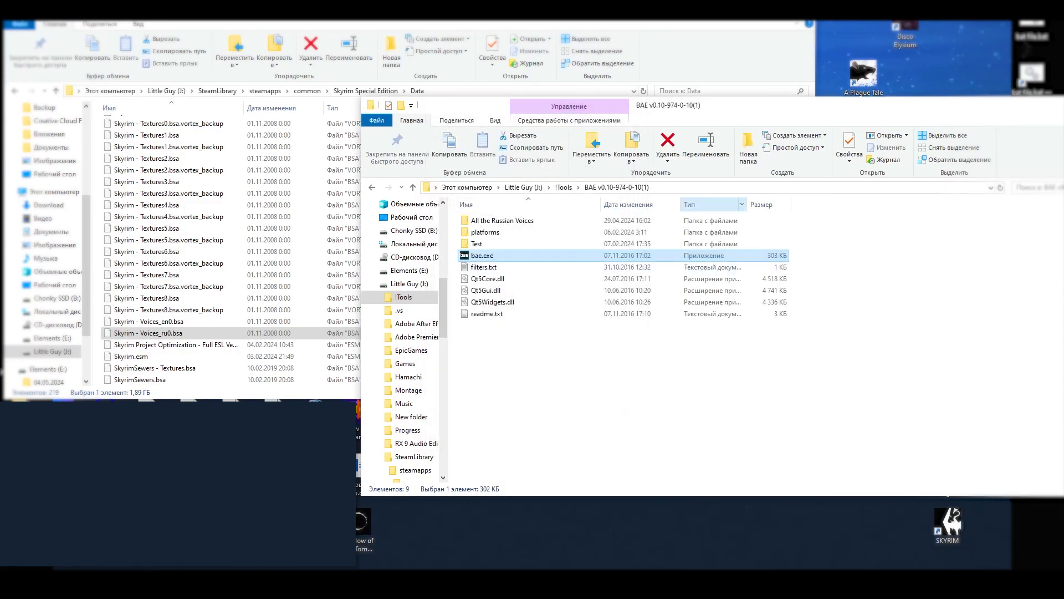
Step: Open the voice folder under All the Russian Voices\sound and select its dawnguard.esm, dragonborn.esm, hearthfires.esm and skyrim.esm folders
{"action": "left_click", "coordinate": [502, 220]}
{"action": "double_click", "coordinate": [502, 220]}
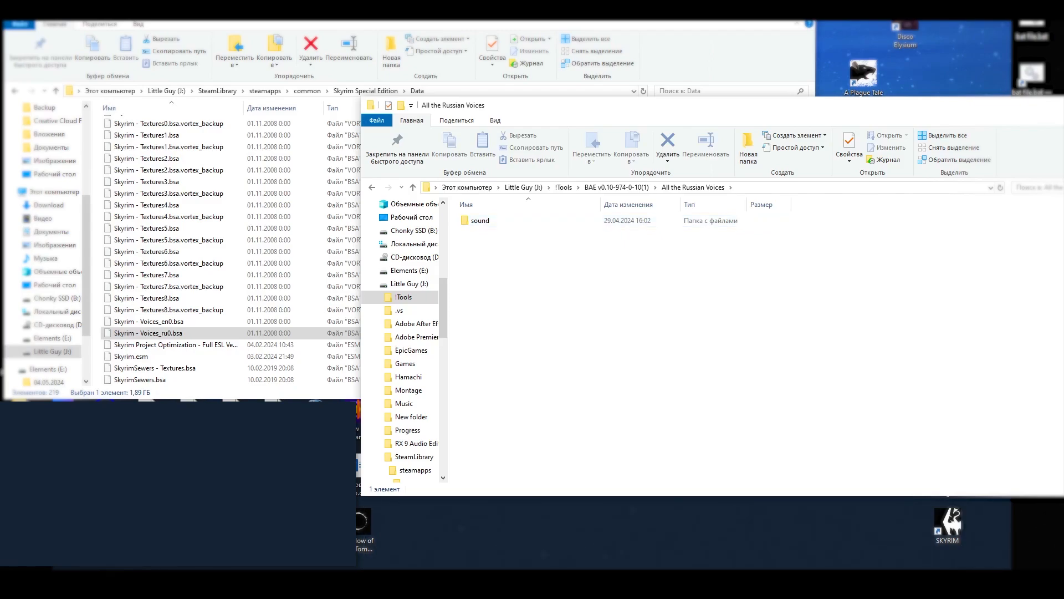
{"action": "key", "text": "alt+Left"}
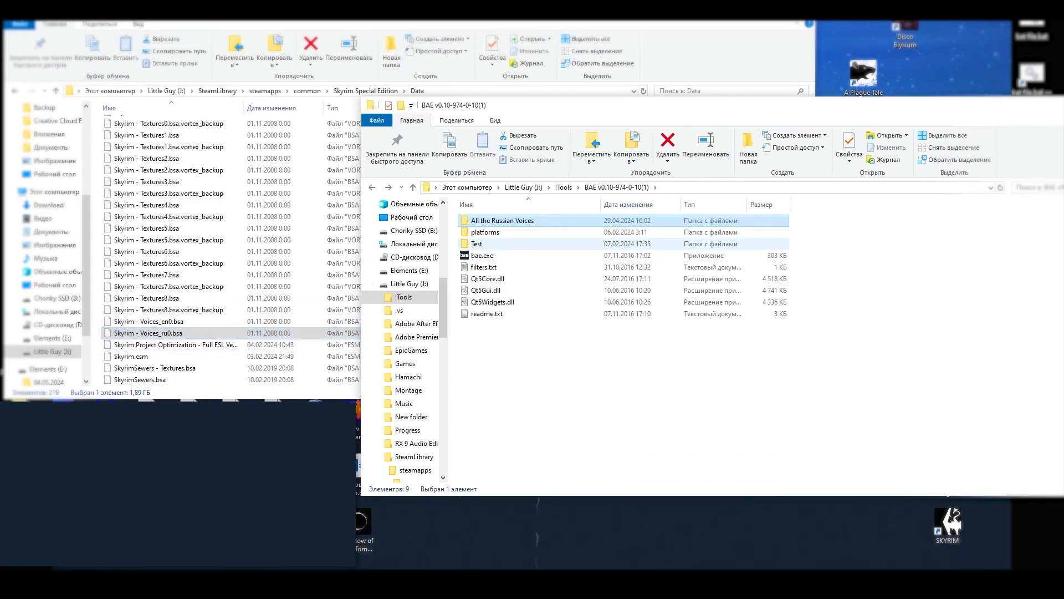
{"action": "double_click", "coordinate": [502, 220]}
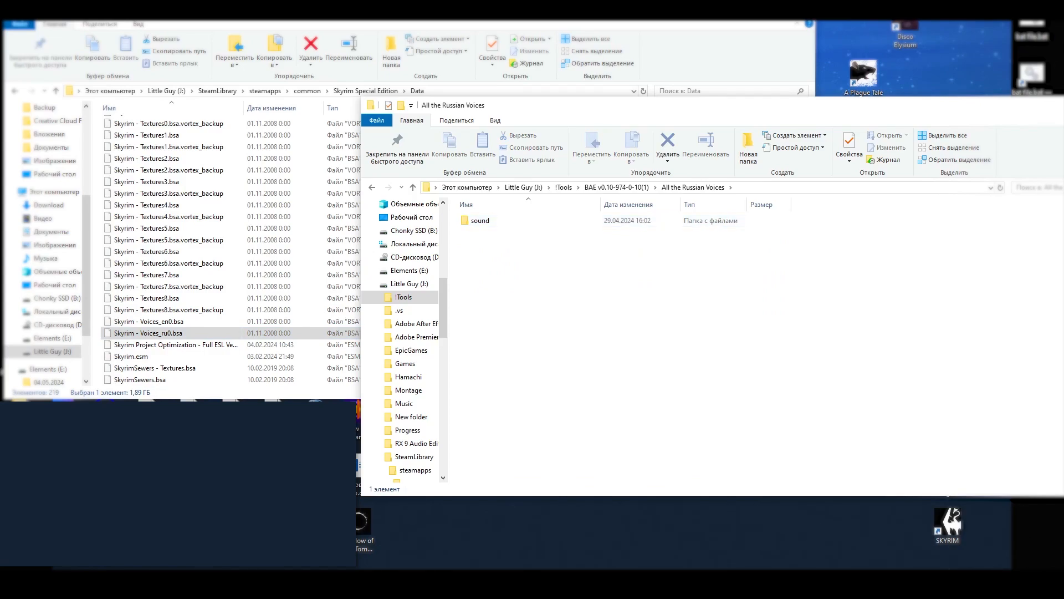
{"action": "double_click", "coordinate": [482, 220]}
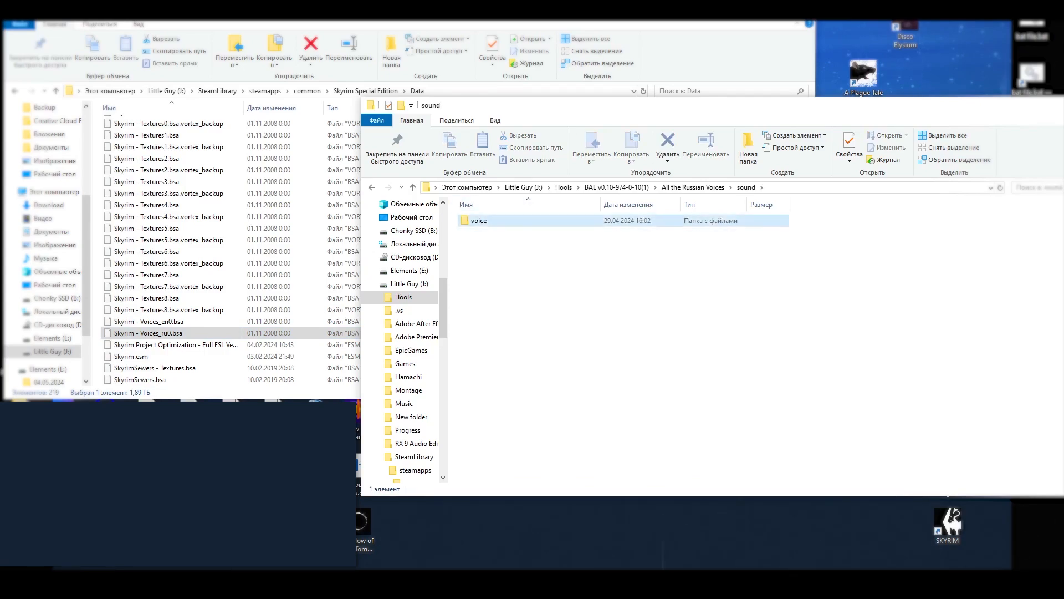
{"action": "double_click", "coordinate": [479, 220]}
{"action": "left_click_drag", "start_coordinate": [506, 319], "coordinate": [458, 212]}
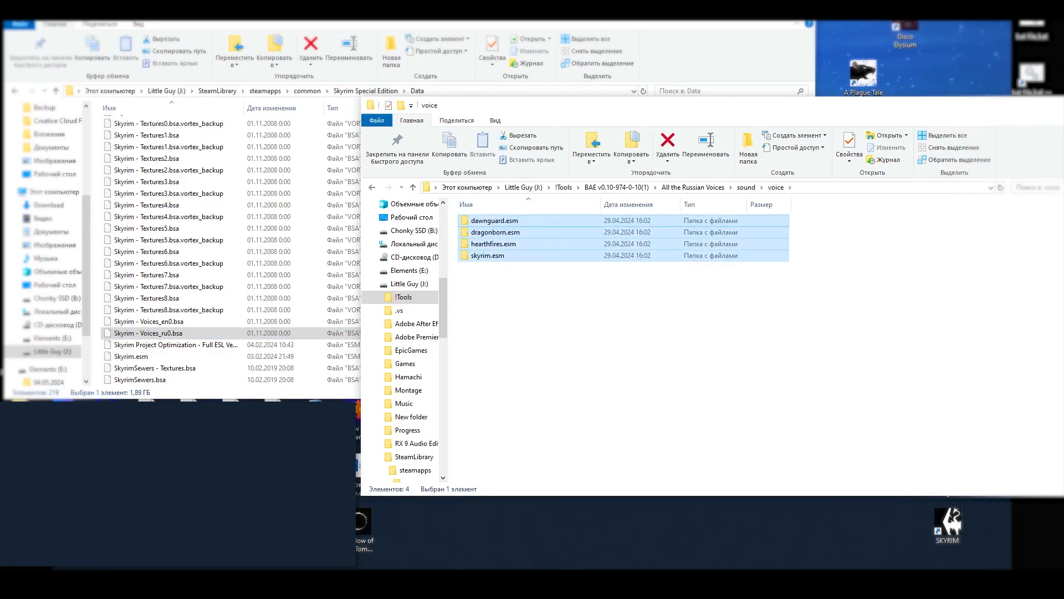
Step: Open the cruniquepaarthurnax folder inside skyrim.esm and look through its FUZ voice files
{"action": "left_click", "coordinate": [507, 288]}
{"action": "double_click", "coordinate": [488, 255]}
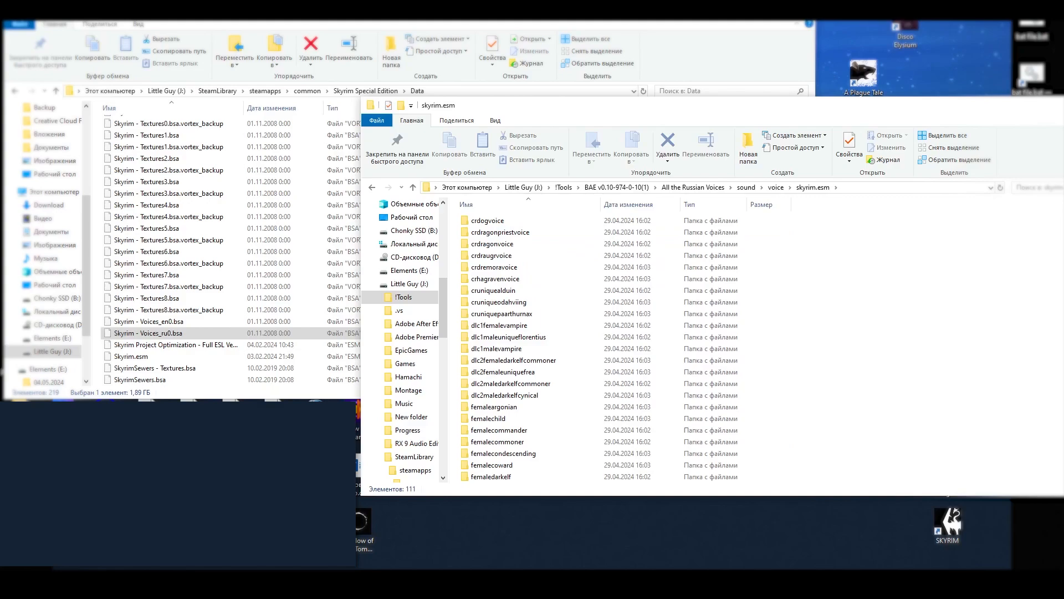
{"action": "left_click", "coordinate": [502, 313]}
{"action": "double_click", "coordinate": [501, 313]}
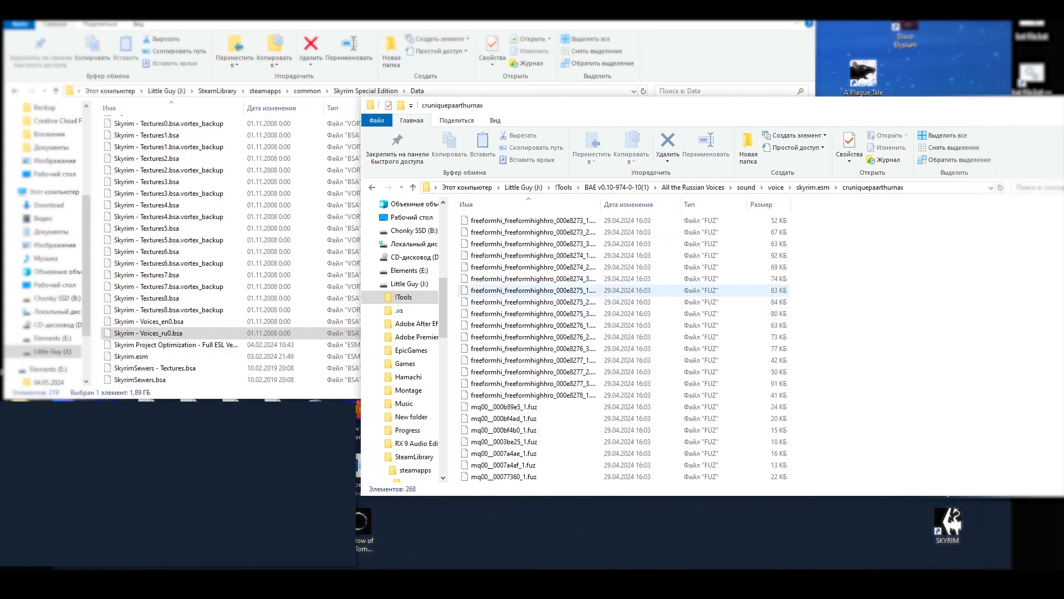
{"action": "scroll", "coordinate": [532, 333], "scroll_direction": "down", "scroll_amount": 10}
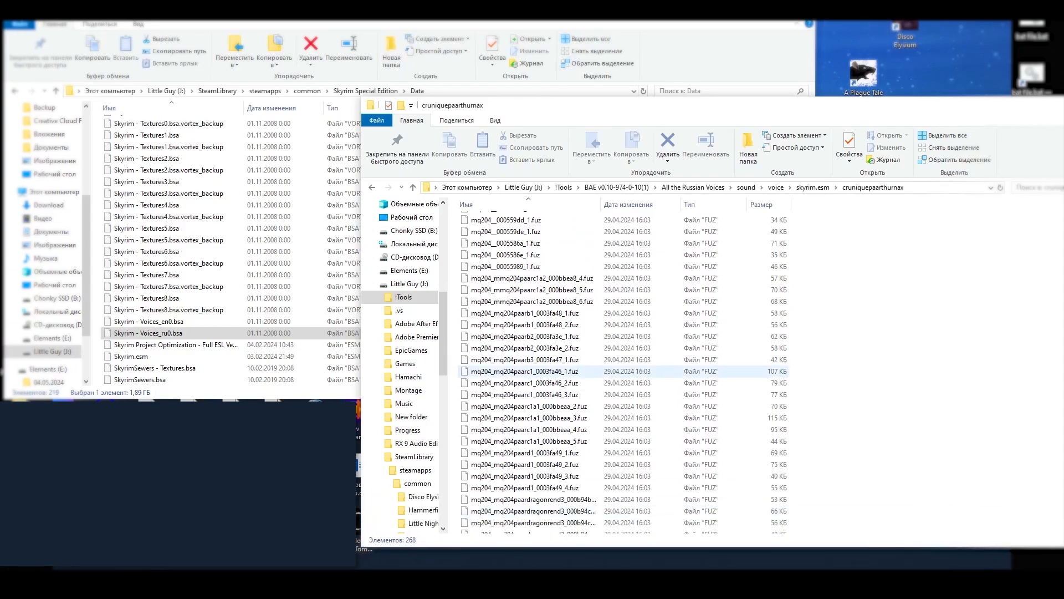
{"action": "left_click_drag", "start_coordinate": [684, 107], "coordinate": [507, 79]}
{"action": "scroll", "coordinate": [554, 333], "scroll_direction": "up", "scroll_amount": 15}
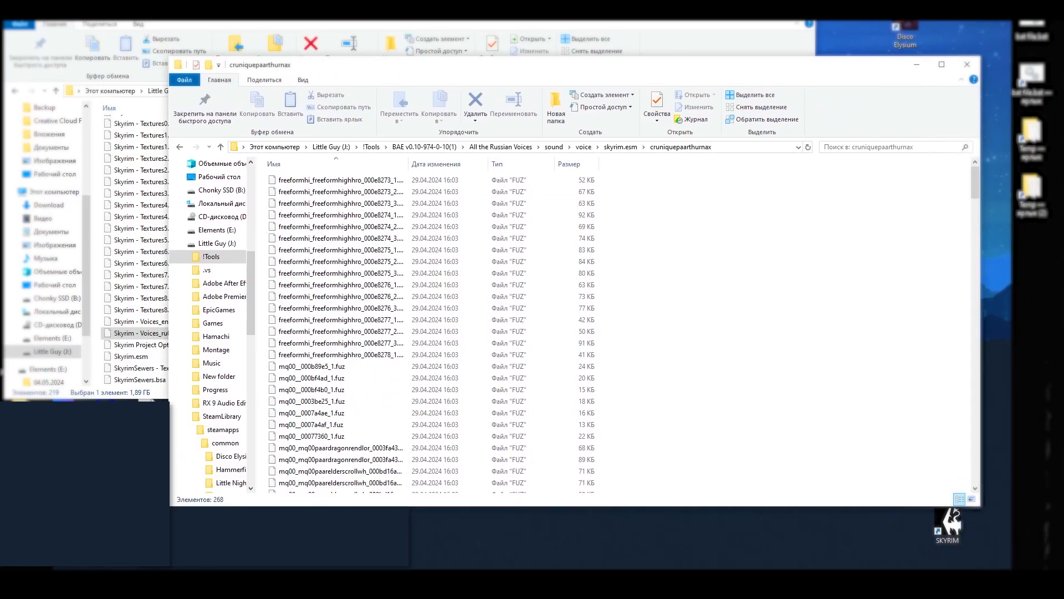
{"action": "scroll", "coordinate": [499, 333], "scroll_direction": "down", "scroll_amount": 20}
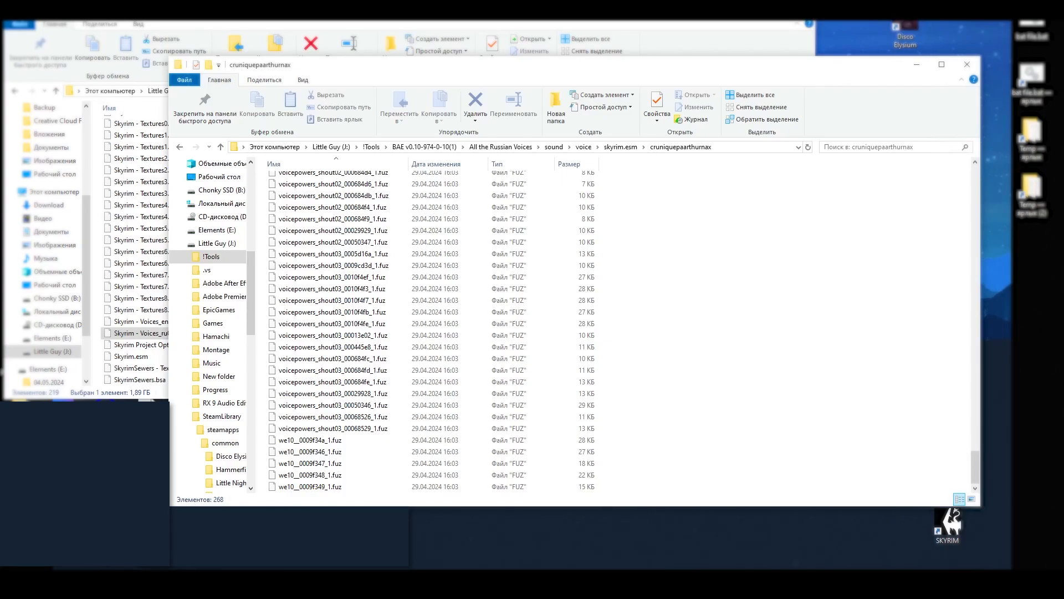
{"action": "scroll", "coordinate": [432, 332], "scroll_direction": "up", "scroll_amount": 20}
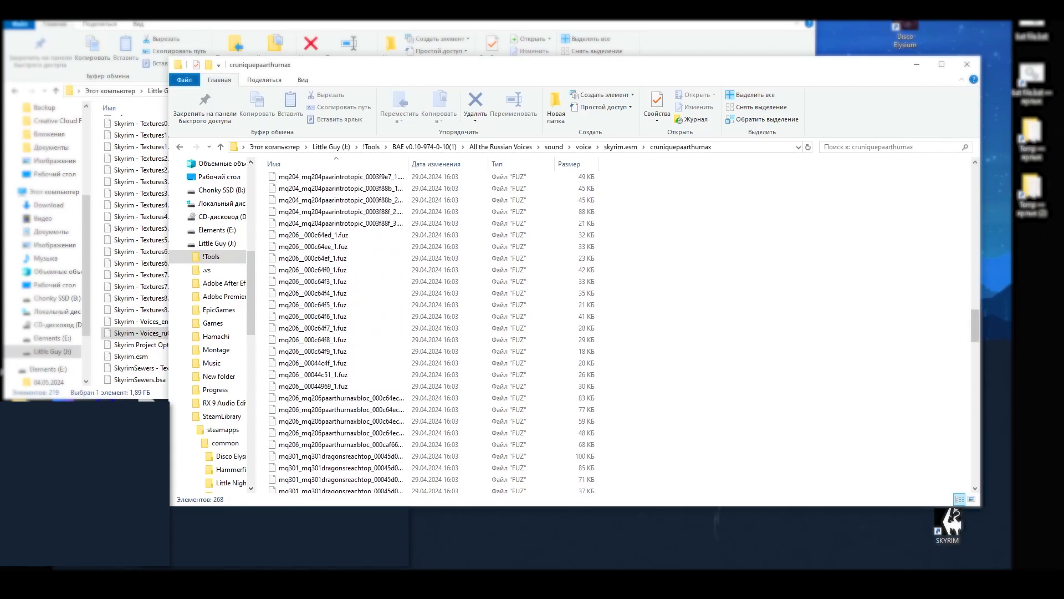
{"action": "scroll", "coordinate": [432, 332], "scroll_direction": "up", "scroll_amount": 20}
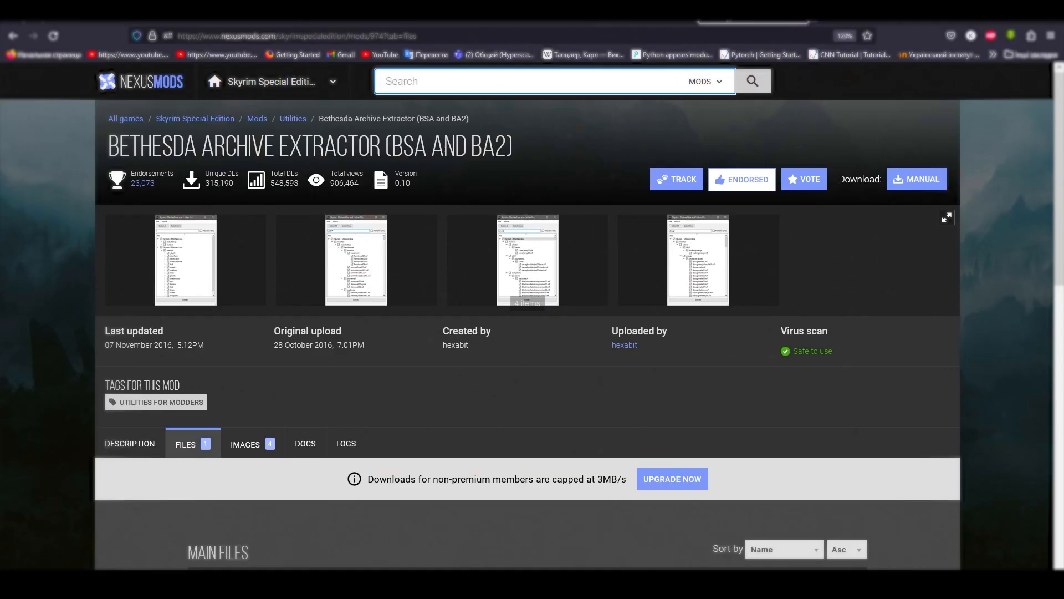
Step: Search Nexus Mods for "yak", open the Yakitori Audio Converter mod and show its downloadable files
{"action": "type", "text": "yak"}
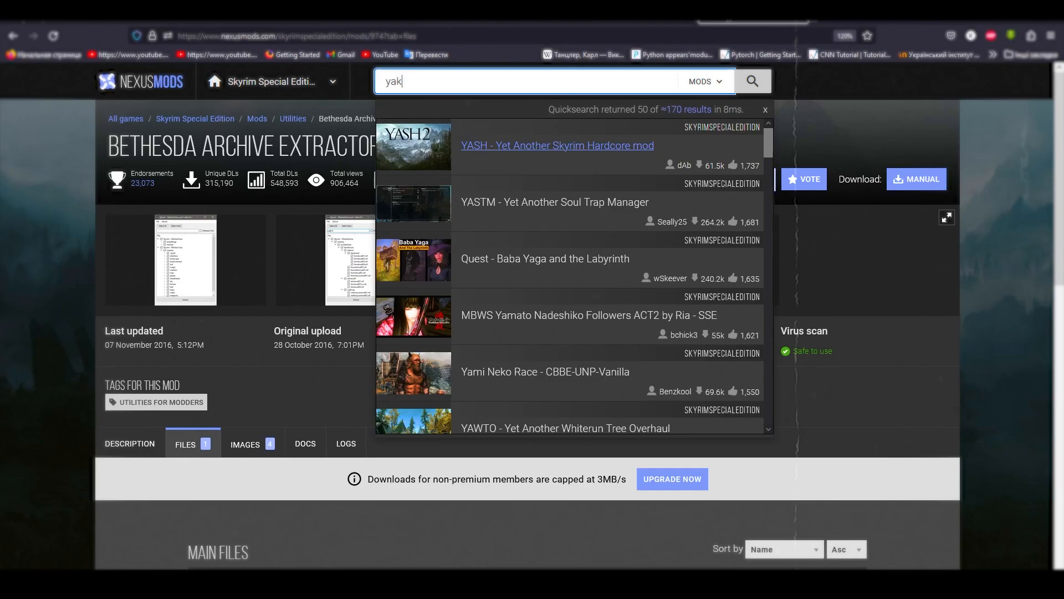
{"action": "left_click", "coordinate": [604, 145]}
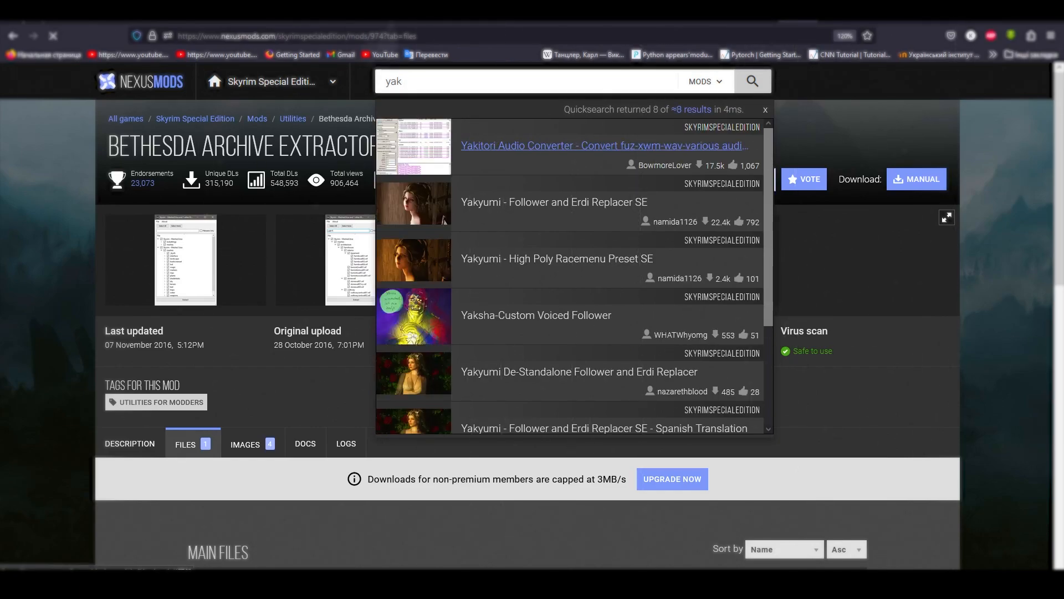
{"action": "scroll", "coordinate": [527, 332], "scroll_direction": "down", "scroll_amount": 1}
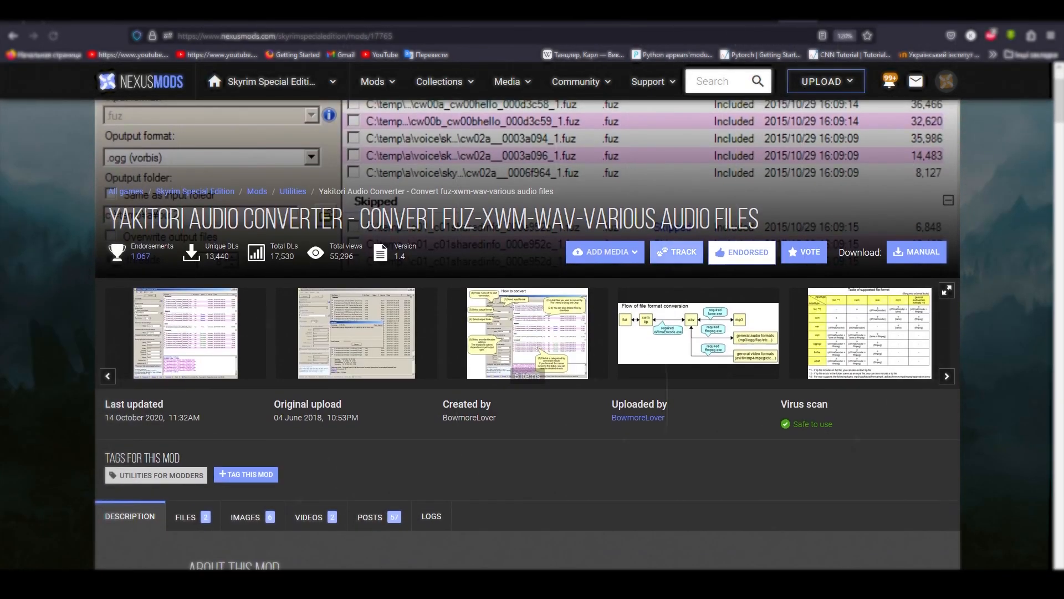
{"action": "scroll", "coordinate": [527, 333], "scroll_direction": "down", "scroll_amount": 4}
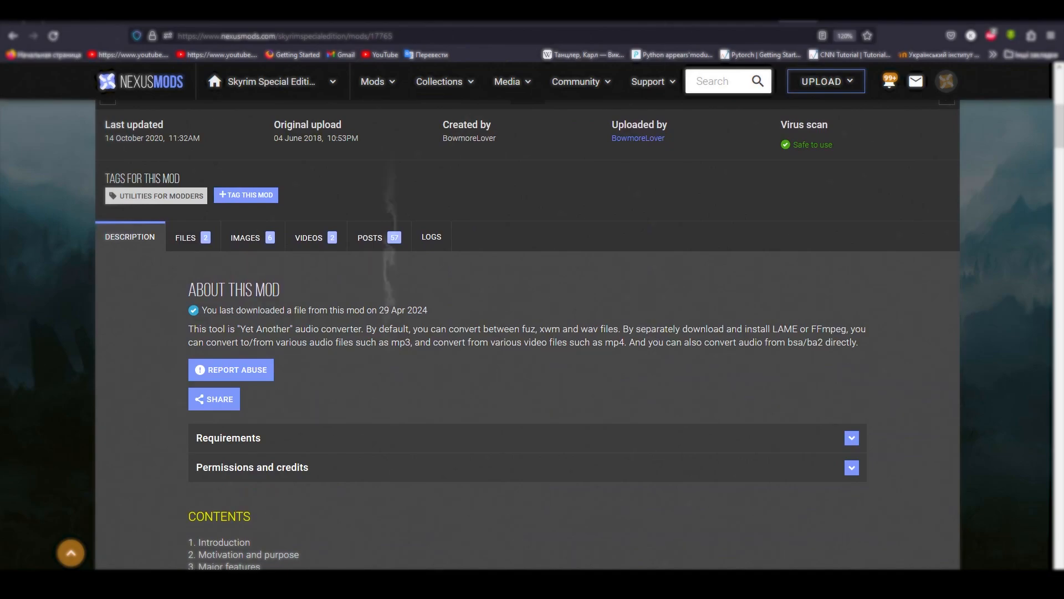
{"action": "left_click", "coordinate": [192, 237]}
{"action": "scroll", "coordinate": [527, 332], "scroll_direction": "down", "scroll_amount": 2}
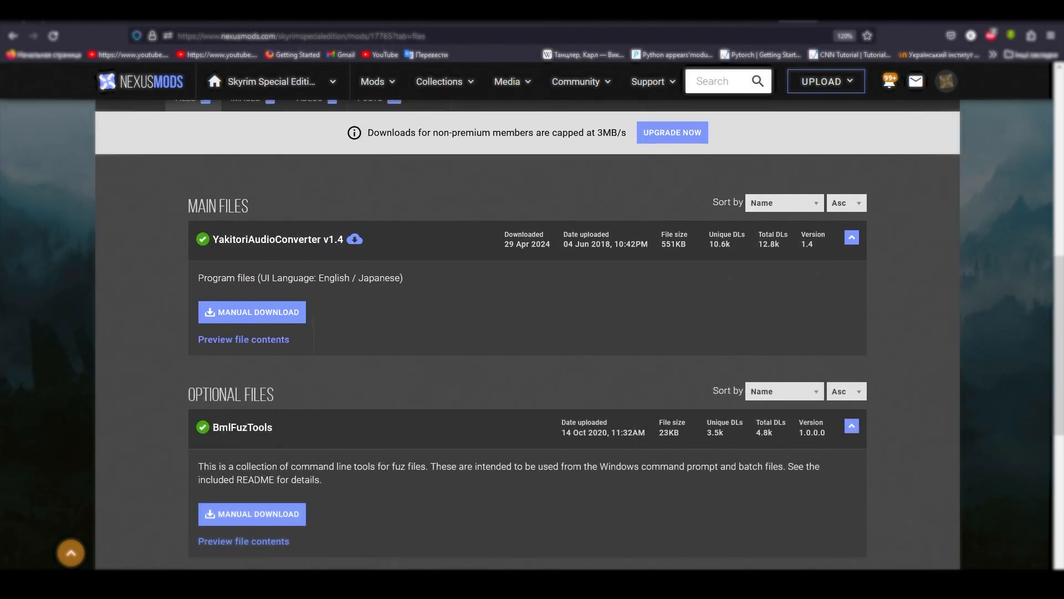
Step: Switch to File Explorer and launch YakitoriAudioConverter.exe from the !Tools\YakitoriAudioConverter folder
{"action": "mouse_move", "coordinate": [336, 582]}
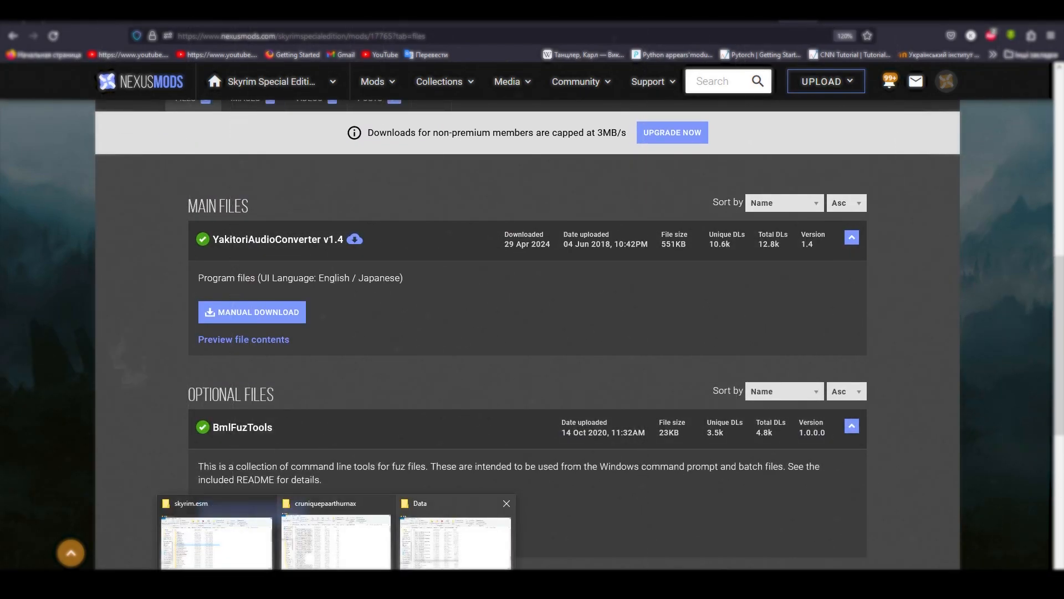
{"action": "left_click", "coordinate": [336, 540]}
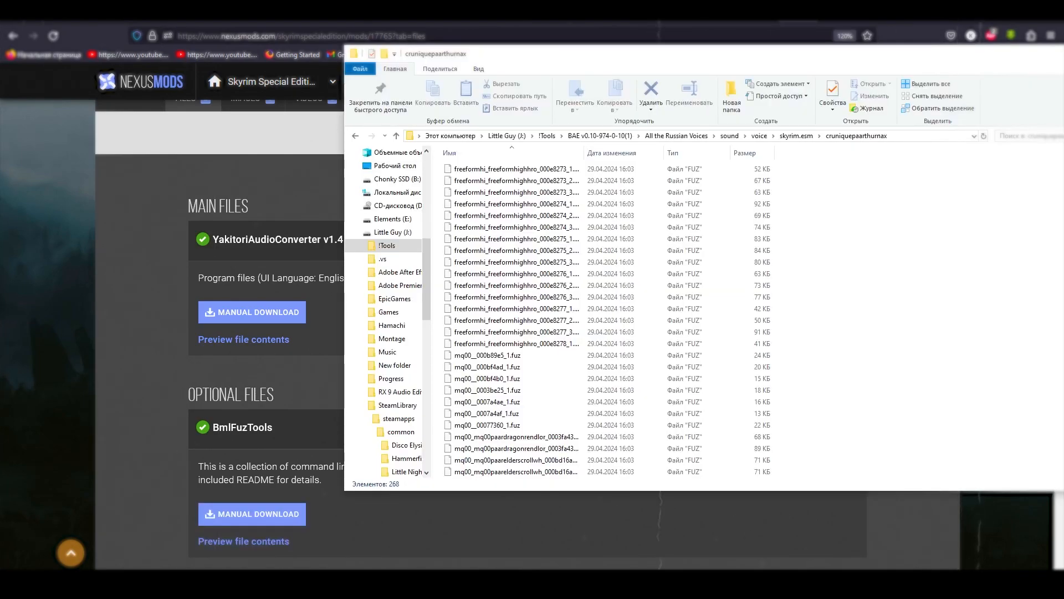
{"action": "left_click", "coordinate": [546, 135]}
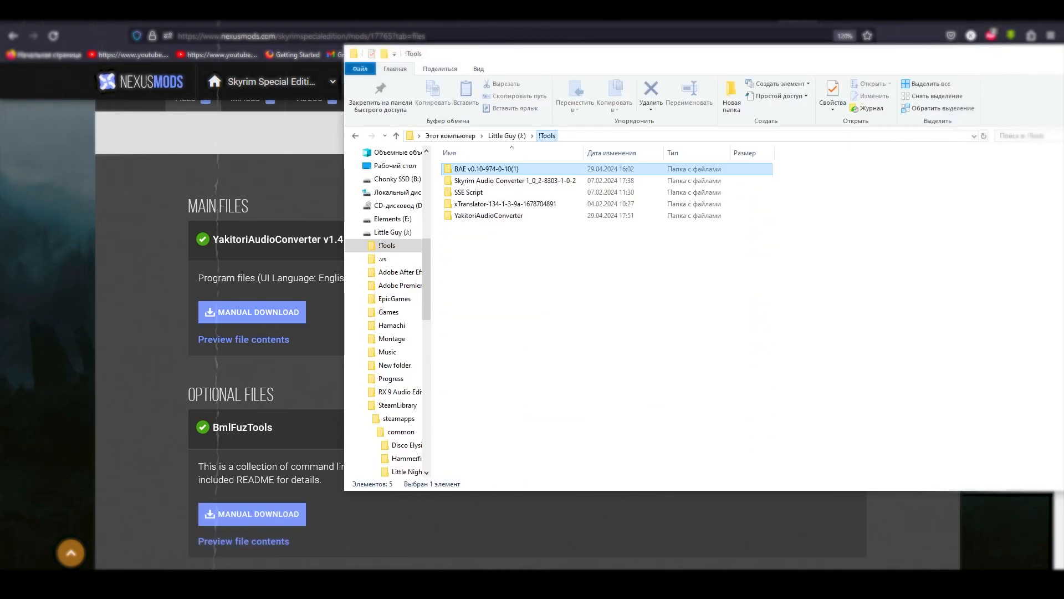
{"action": "left_click", "coordinate": [487, 215]}
{"action": "double_click", "coordinate": [488, 215]}
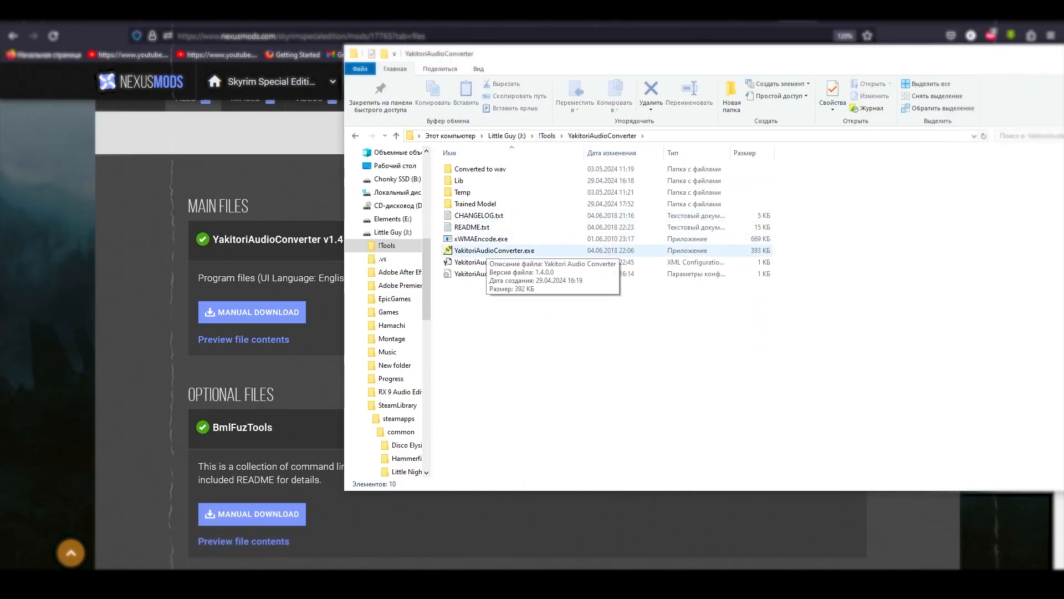
{"action": "left_click", "coordinate": [494, 250]}
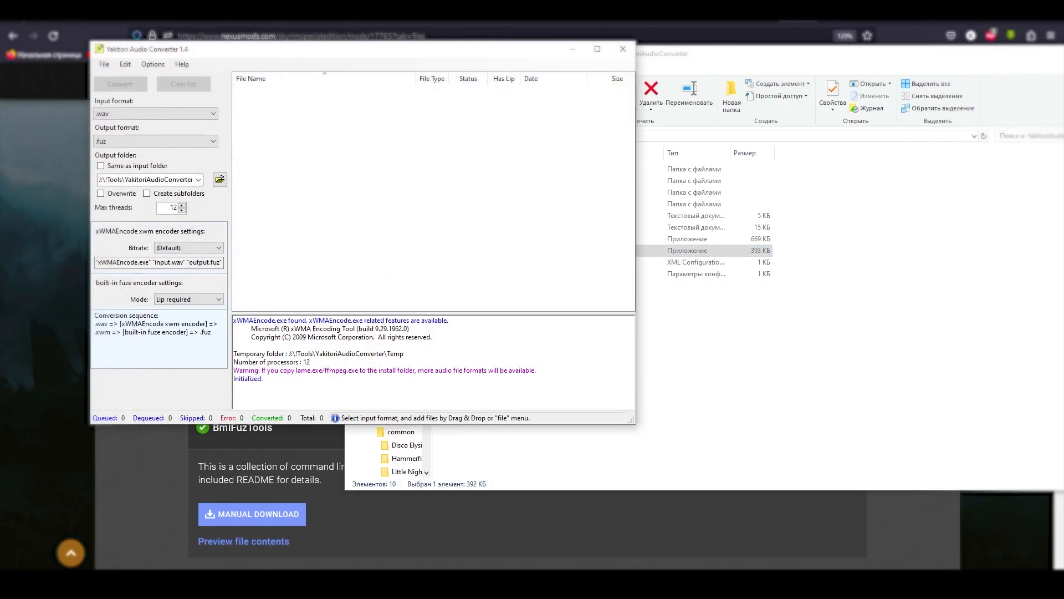
{"action": "left_click_drag", "start_coordinate": [205, 49], "coordinate": [512, 76]}
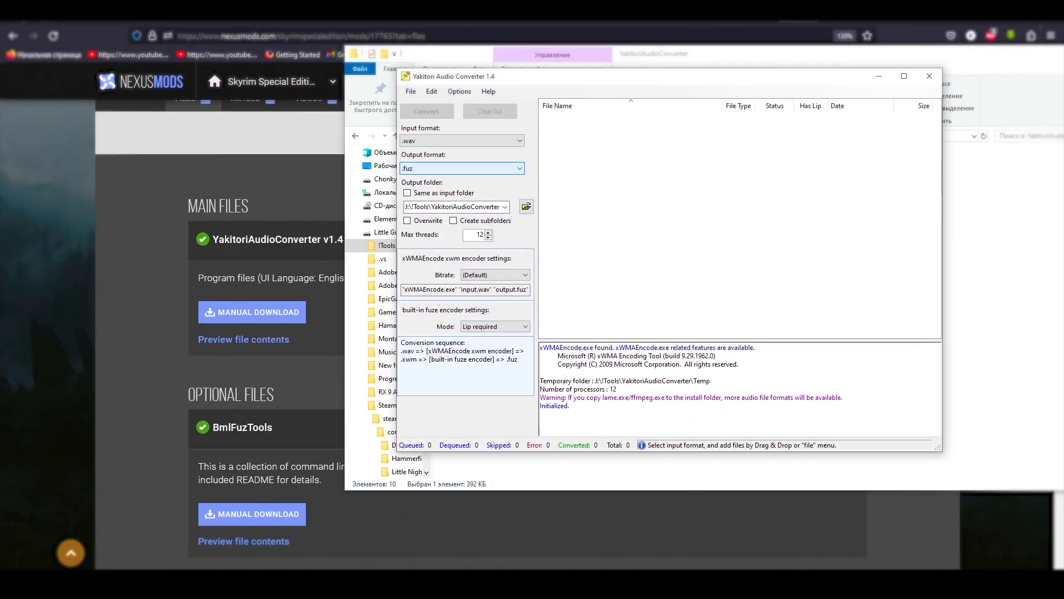
{"action": "left_click", "coordinate": [462, 141]}
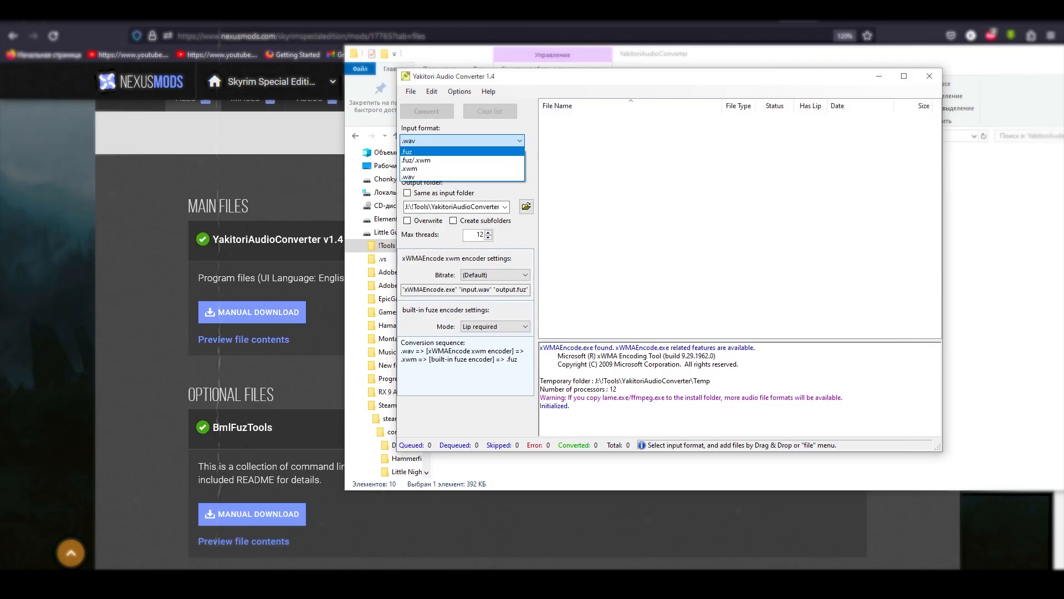
Step: Return to the cruniquepaarthurnax folder under BAE's All the Russian Voices\sound\voice\skyrim.esm and select all of its files
{"action": "left_click", "coordinate": [674, 46]}
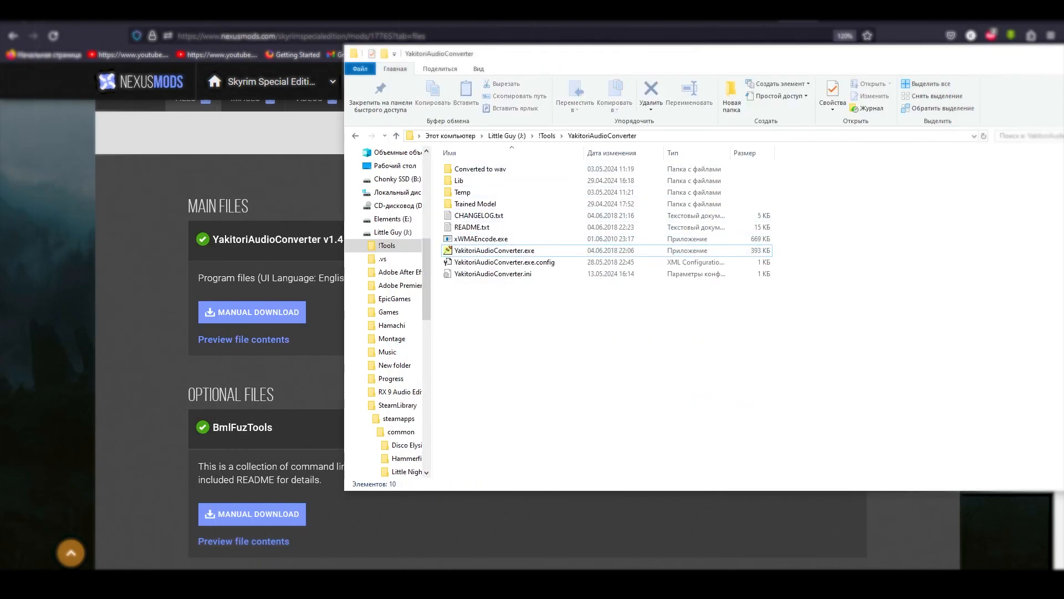
{"action": "left_click_drag", "start_coordinate": [674, 47], "coordinate": [690, 72]}
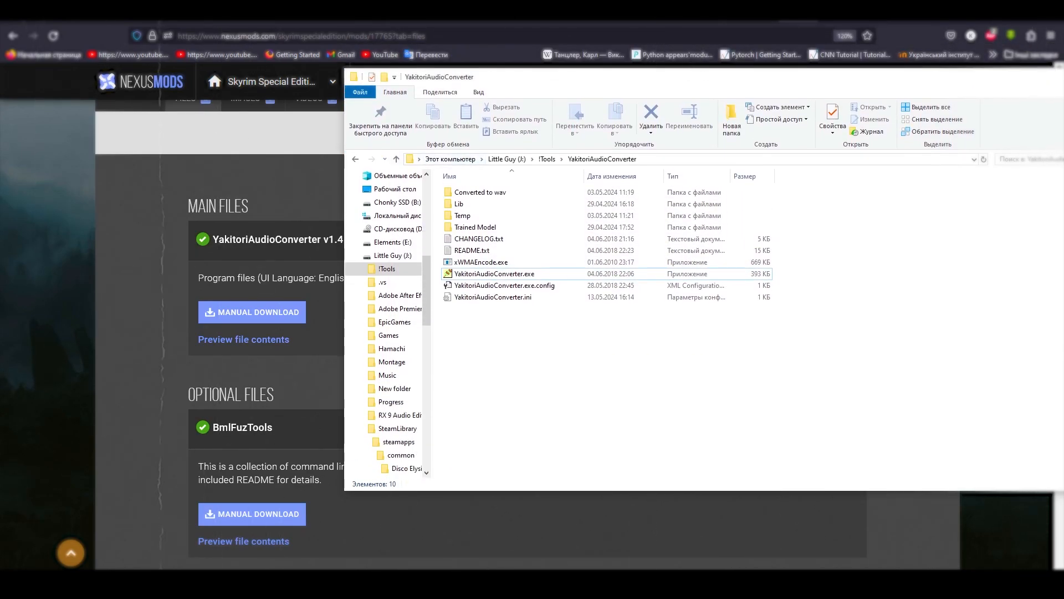
{"action": "key", "text": "alt+Left"}
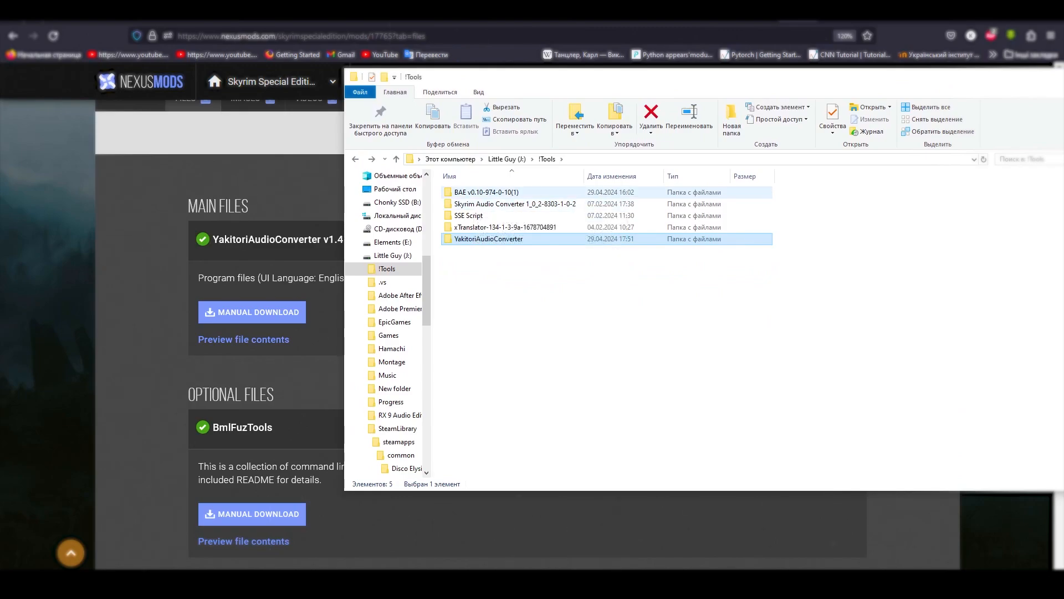
{"action": "double_click", "coordinate": [477, 192]}
{"action": "double_click", "coordinate": [477, 192]}
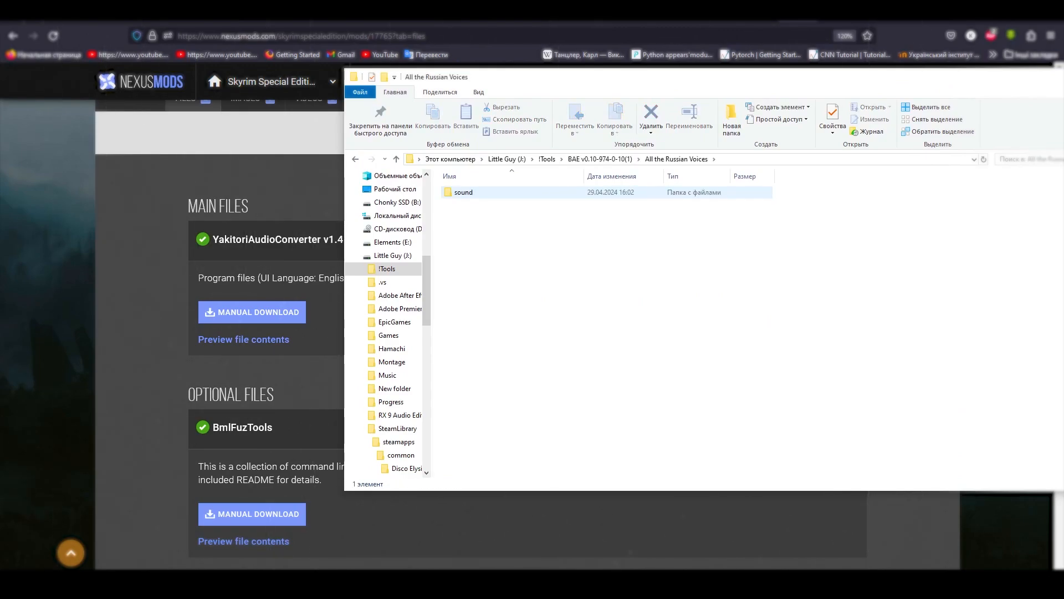
{"action": "double_click", "coordinate": [477, 192]}
{"action": "double_click", "coordinate": [476, 191]}
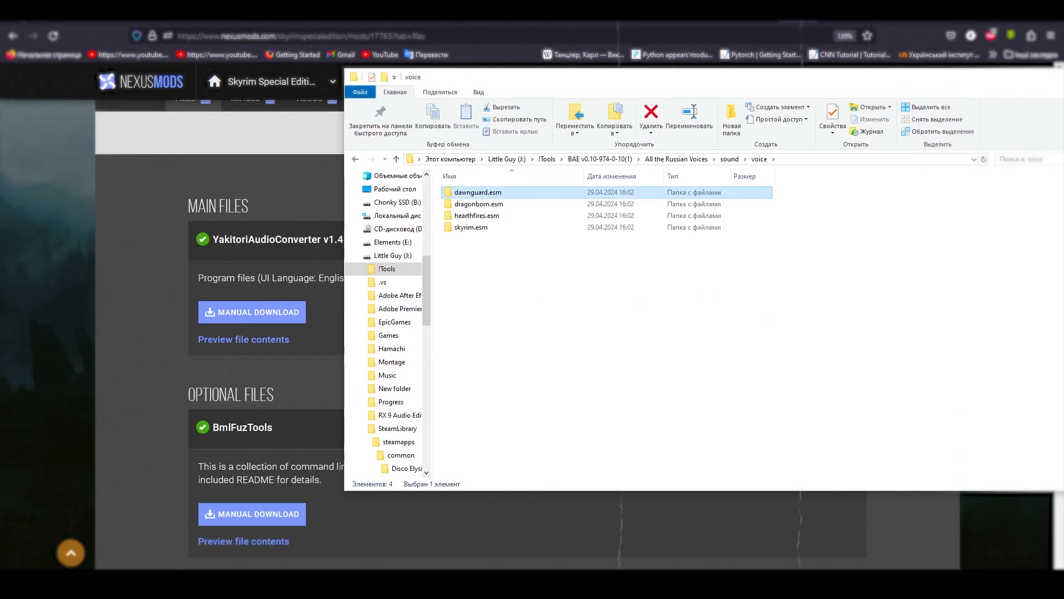
{"action": "double_click", "coordinate": [471, 227]}
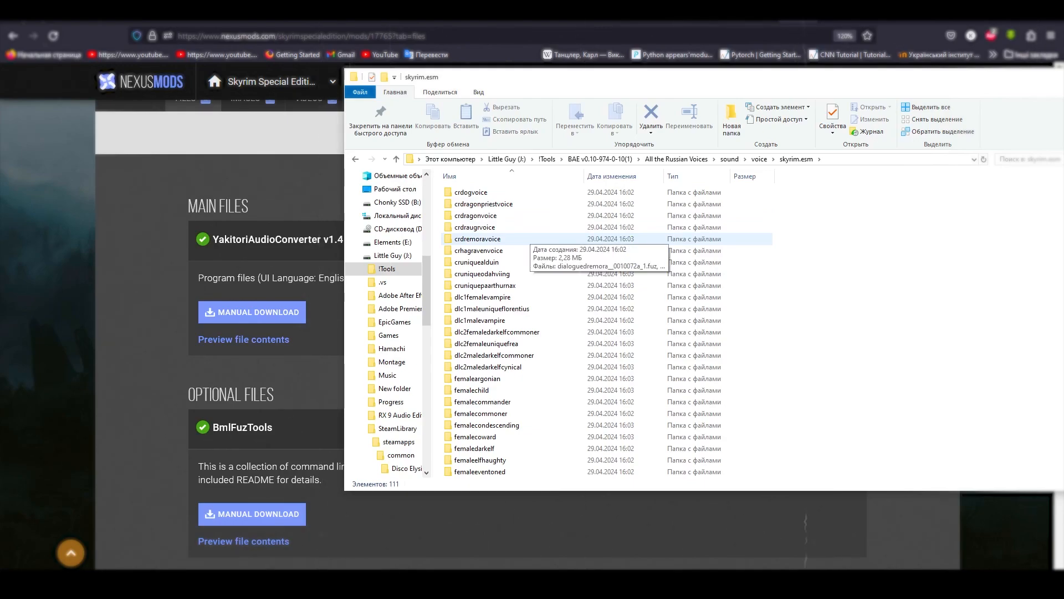
{"action": "double_click", "coordinate": [485, 285]}
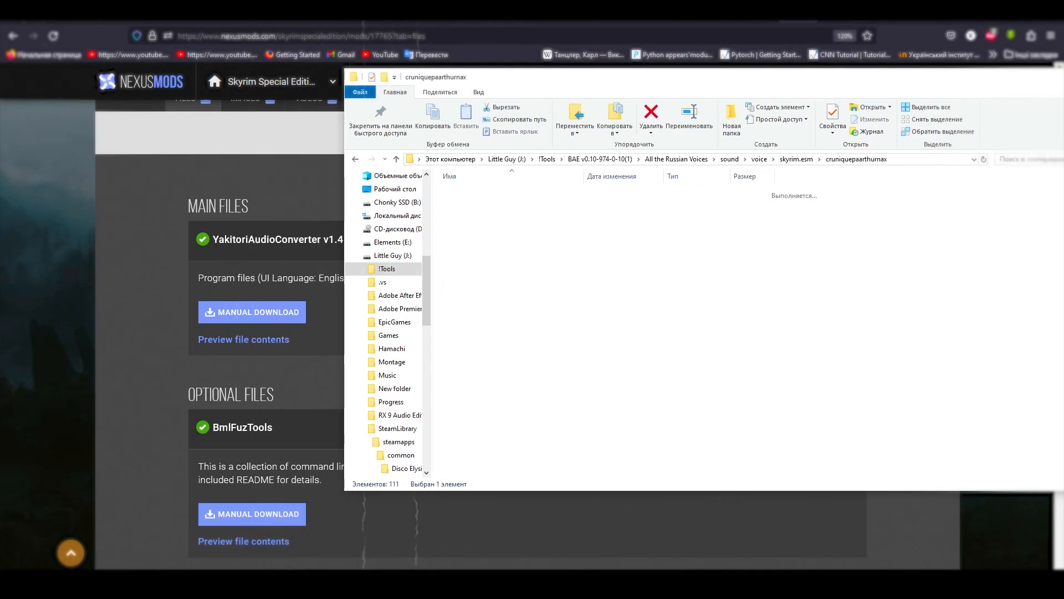
{"action": "left_click", "coordinate": [555, 273]}
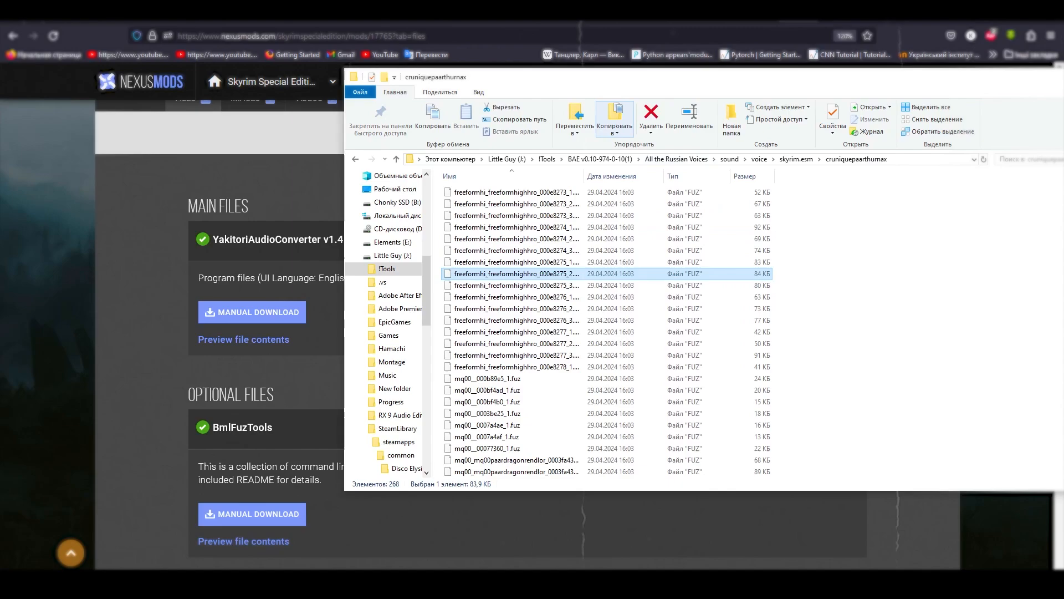
{"action": "key", "text": "ctrl+a"}
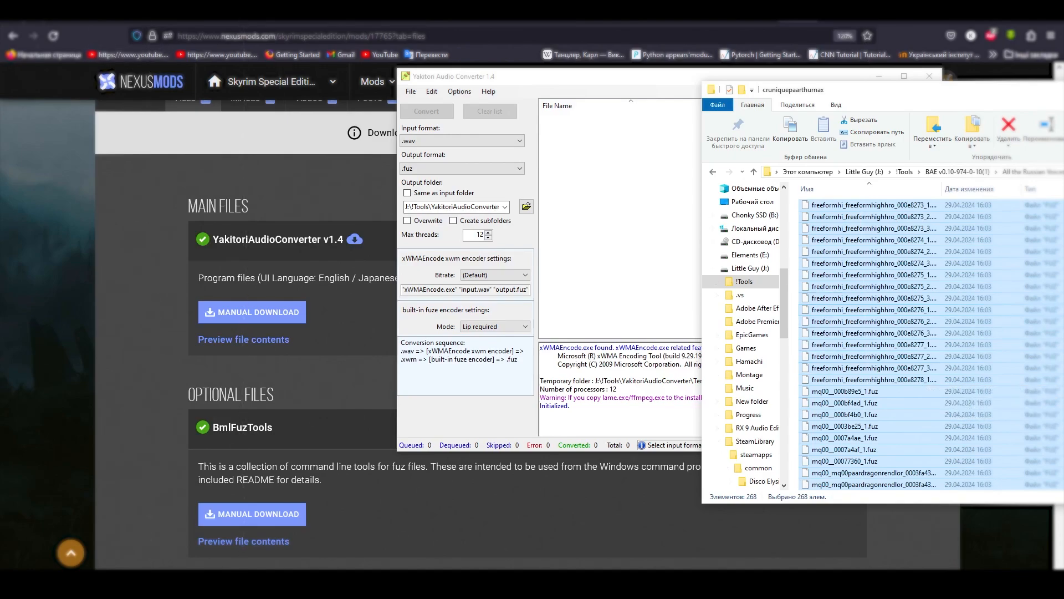
Step: Queue the selected Paarthurnax files in Yakitori Audio Converter with .fuz as the input format and .wav as the output format
{"action": "left_click", "coordinate": [462, 140]}
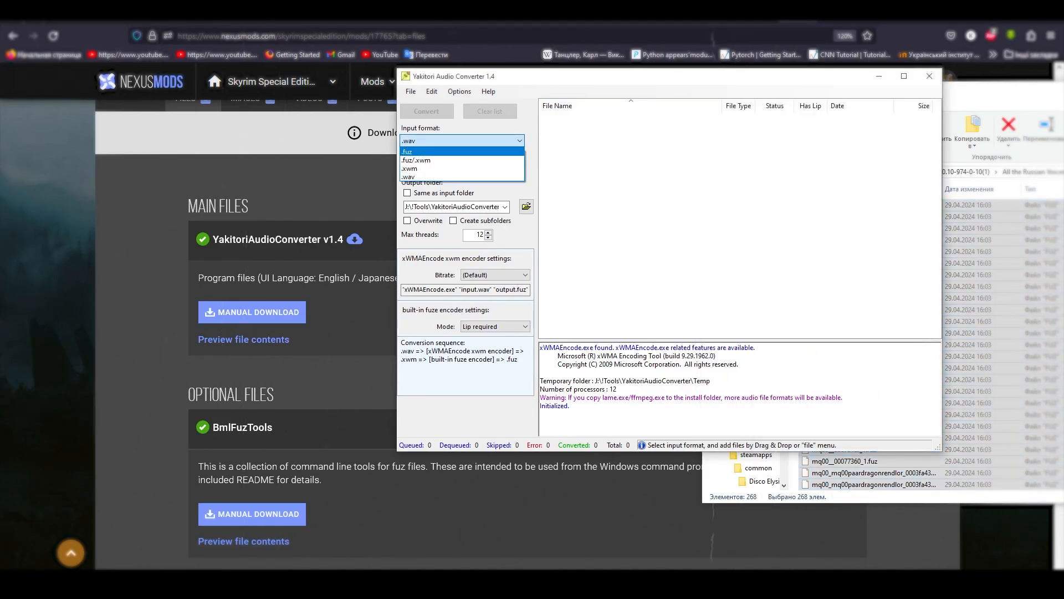
{"action": "left_click", "coordinate": [421, 152]}
{"action": "left_click_drag", "start_coordinate": [1045, 345], "coordinate": [739, 218]}
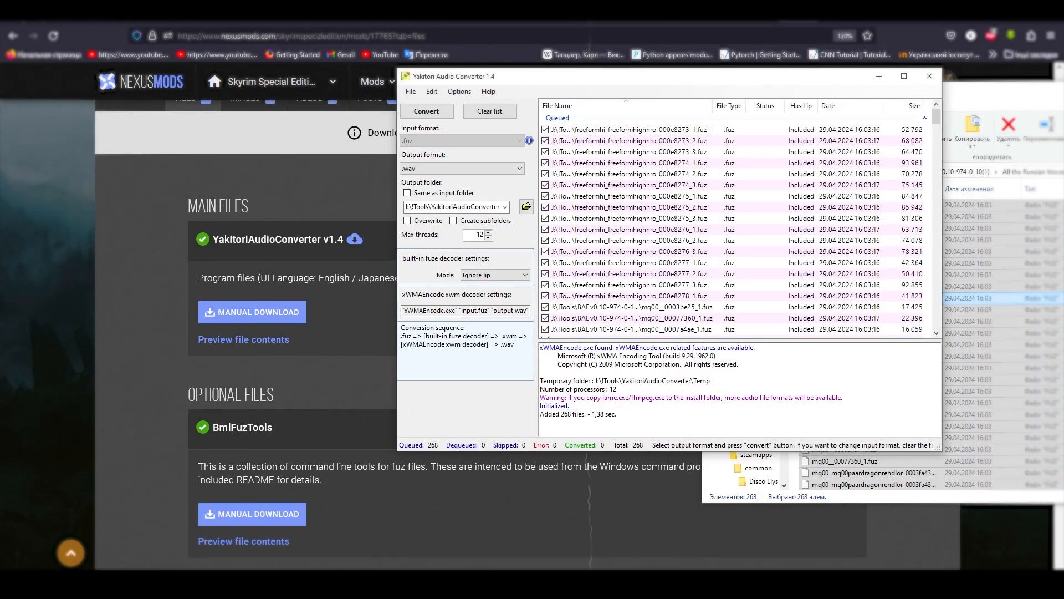
{"action": "left_click", "coordinate": [462, 168]}
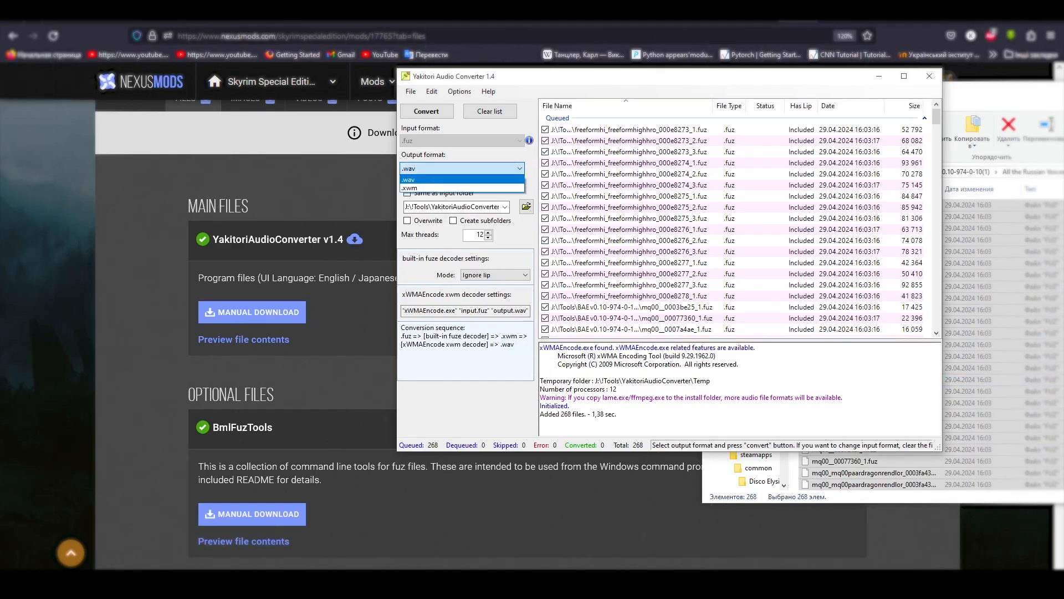
{"action": "left_click", "coordinate": [462, 179]}
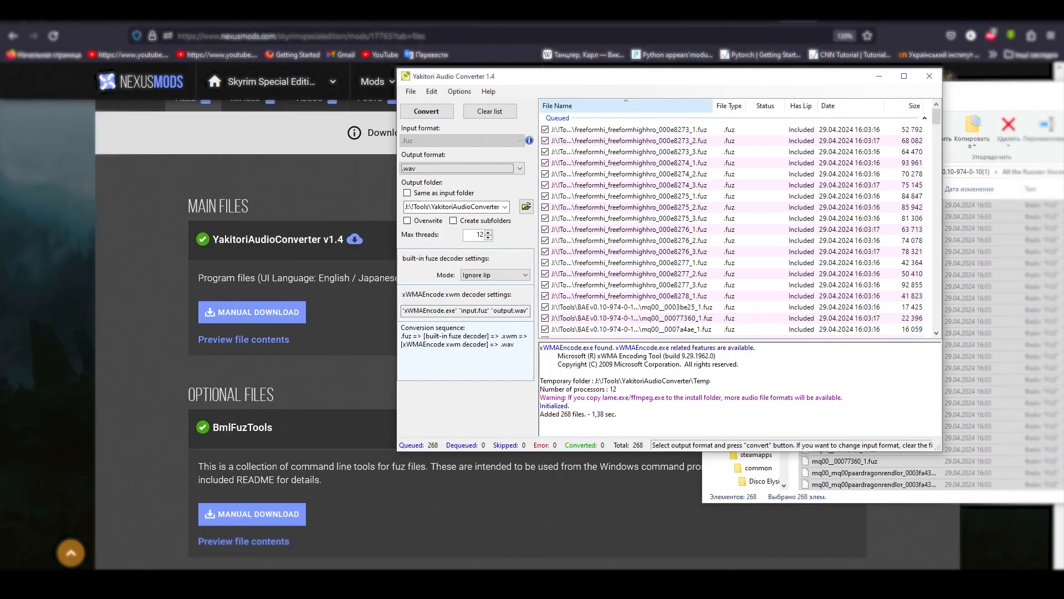
Step: Look through the cruniquepaarthurnax .fuz files and the built-in fuze decoder modes and output folder tree in Yakitori Audio Converter
{"action": "left_click", "coordinate": [998, 251]}
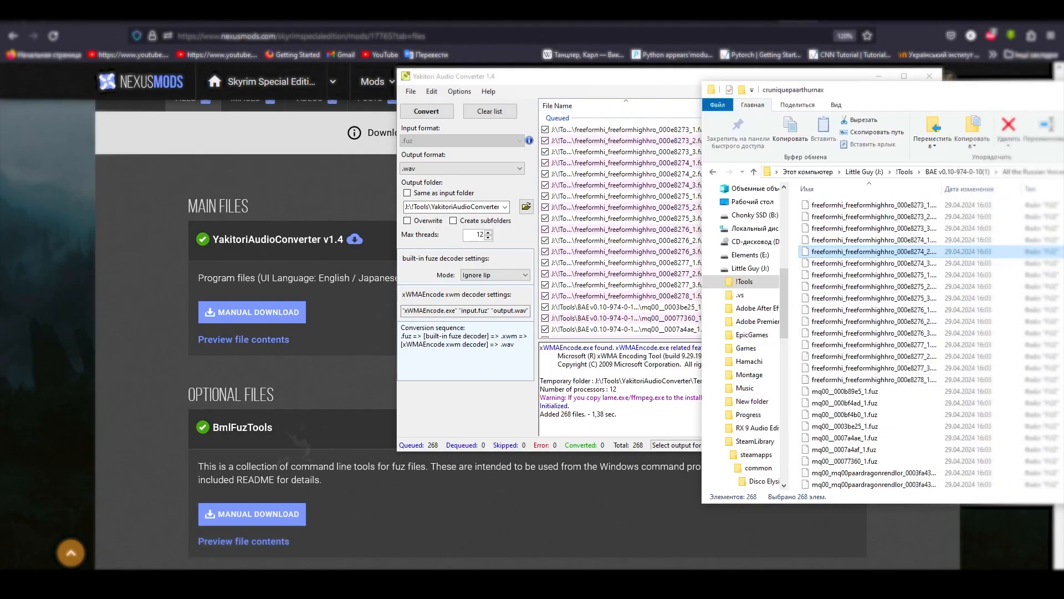
{"action": "scroll", "coordinate": [920, 286], "scroll_direction": "down", "scroll_amount": 15}
{"action": "scroll", "coordinate": [870, 286], "scroll_direction": "down", "scroll_amount": 15}
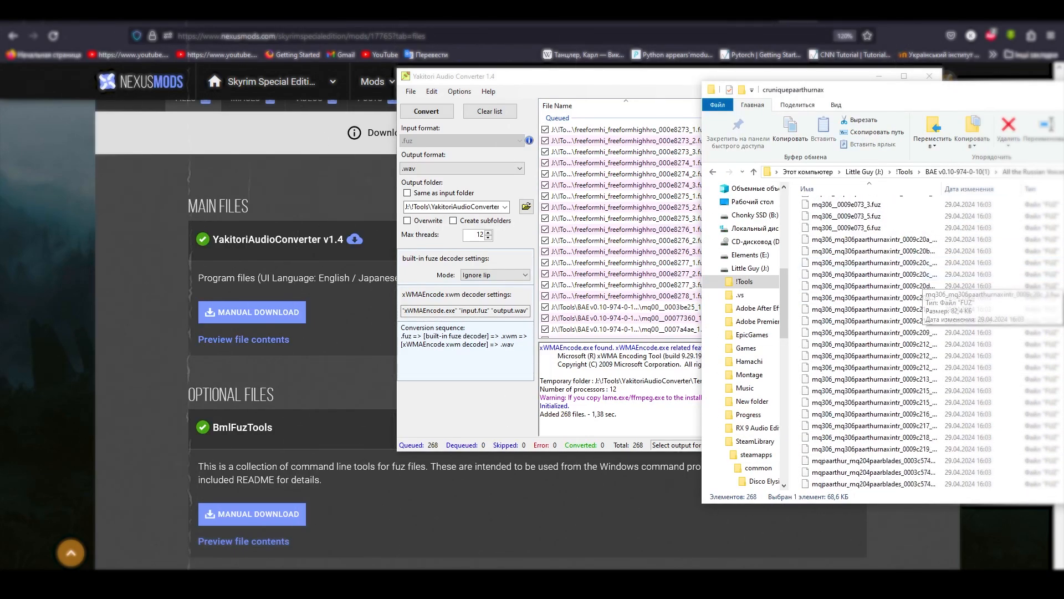
{"action": "key", "text": "alt+Tab"}
{"action": "left_click", "coordinate": [495, 275]}
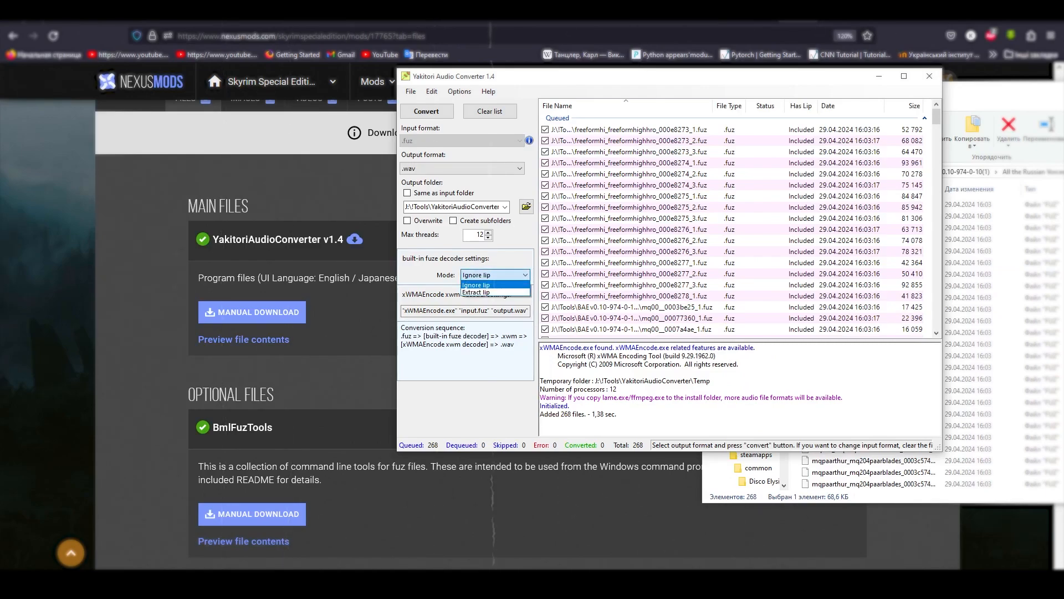
{"action": "left_click", "coordinate": [495, 275]}
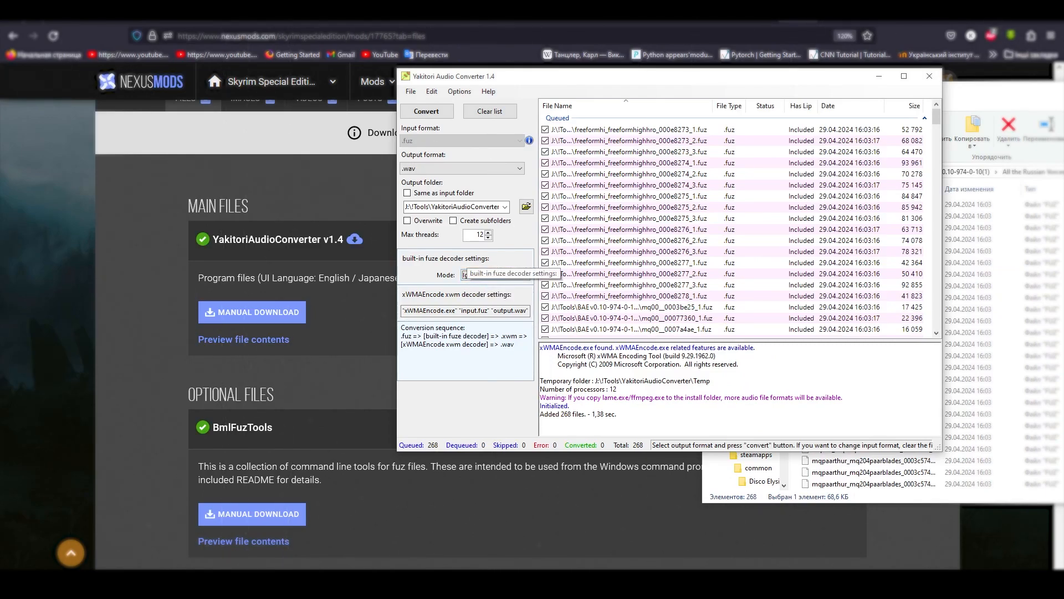
{"action": "left_click", "coordinate": [527, 207]}
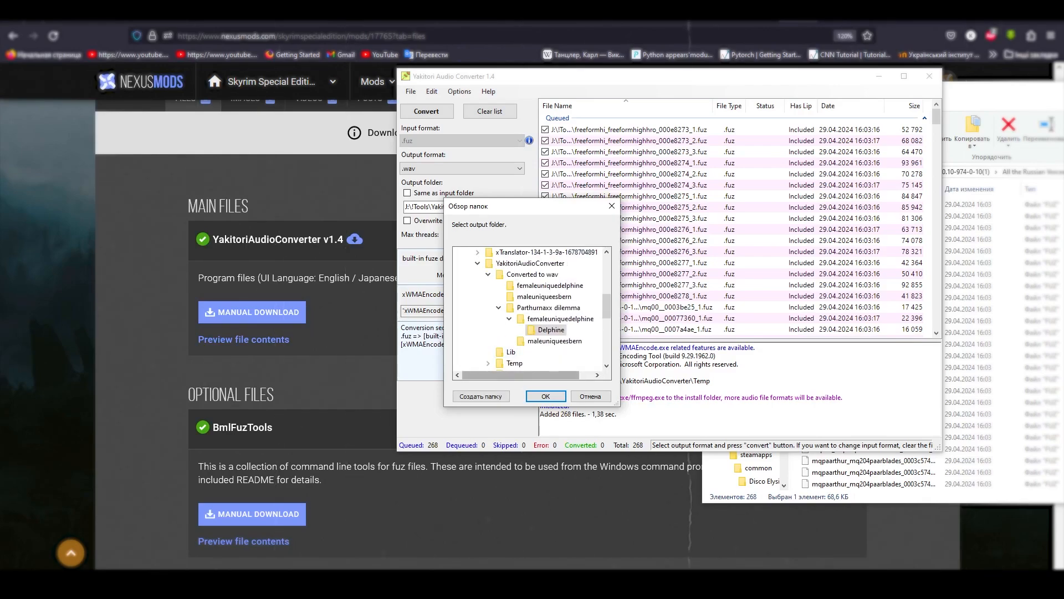
{"action": "left_click", "coordinate": [590, 396]}
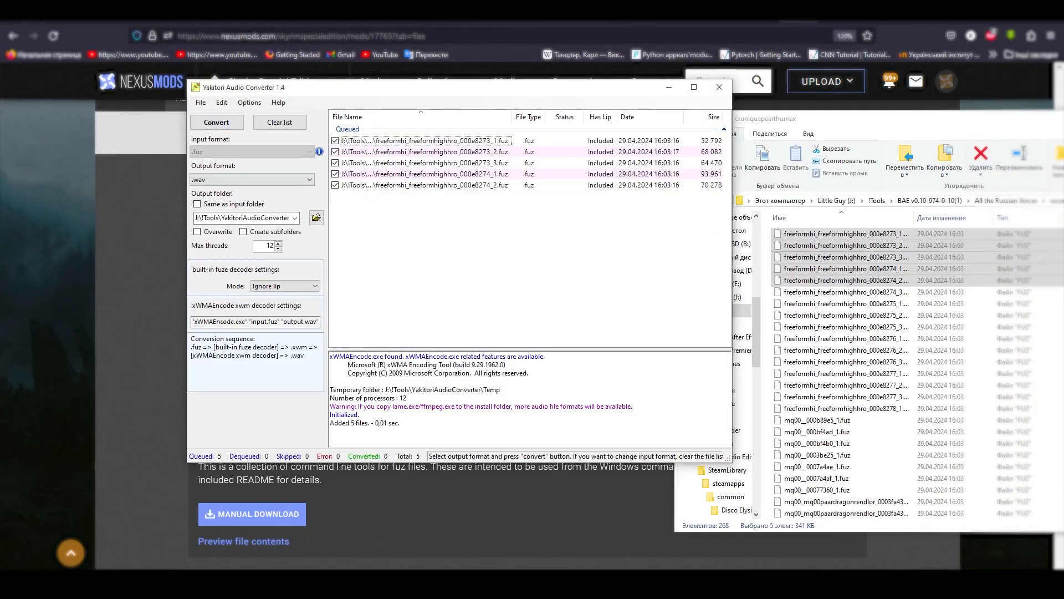
Step: Create a Paarthurnax subfolder in the Delphine folder as the output folder and convert the queued .fuz files to .wav
{"action": "left_click", "coordinate": [316, 217]}
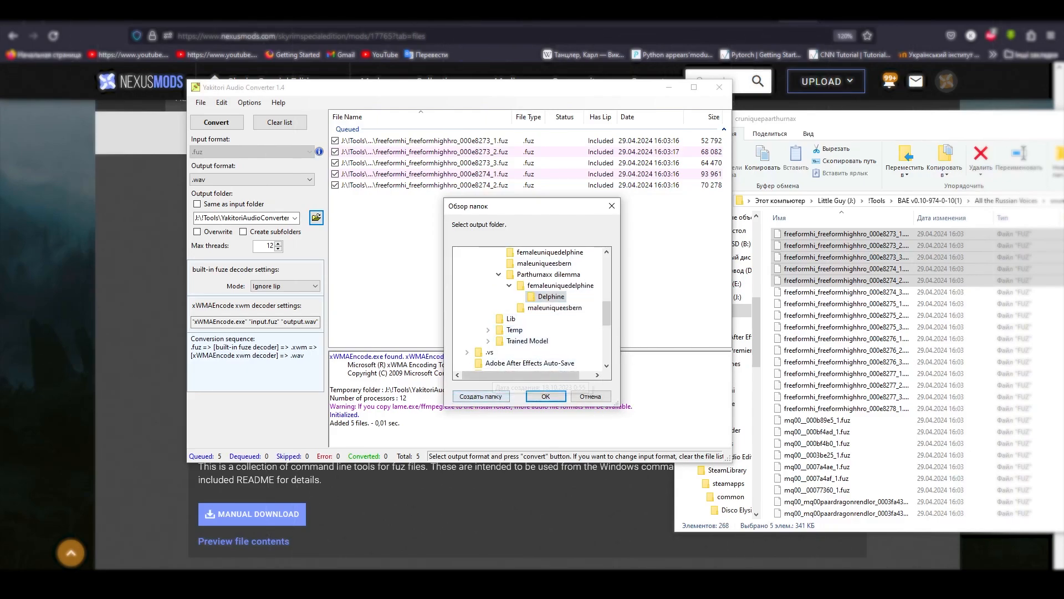
{"action": "left_click", "coordinate": [480, 396]}
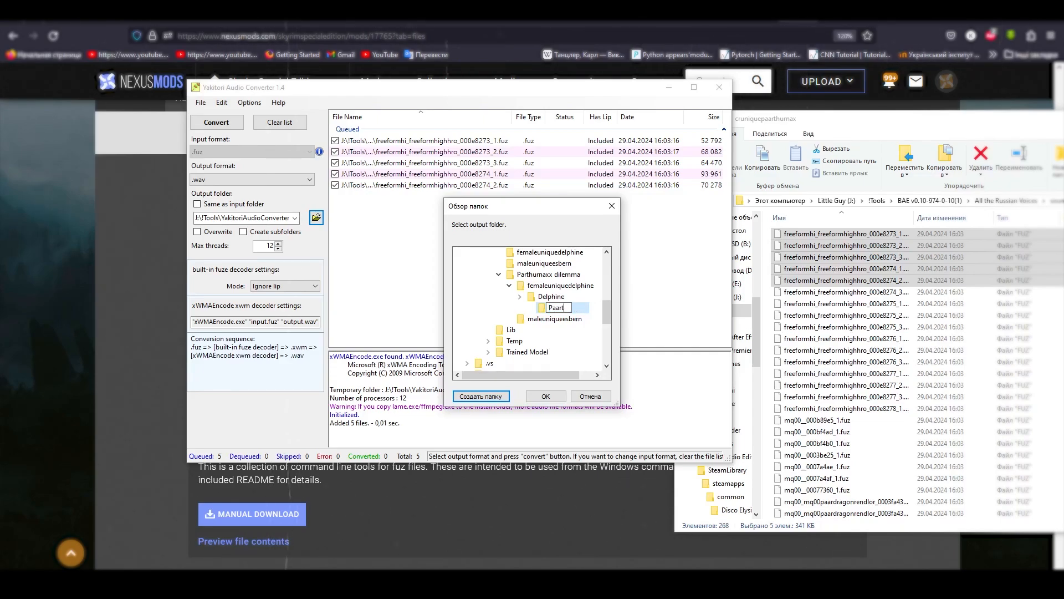
{"action": "type", "text": "Paarthurnax"}
{"action": "key", "text": "Return"}
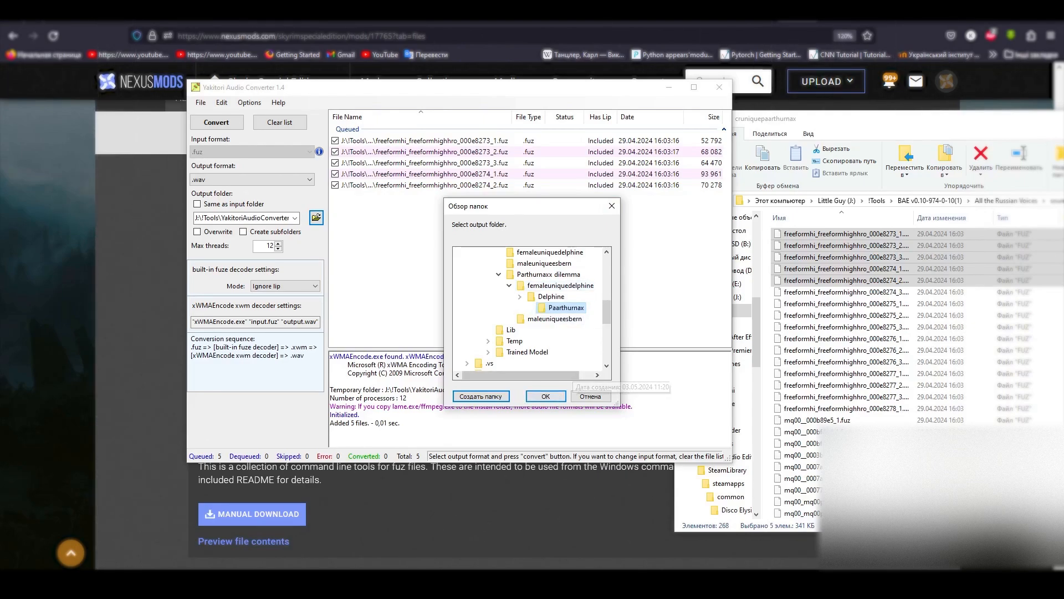
{"action": "key", "text": "Return"}
{"action": "left_click", "coordinate": [215, 122]}
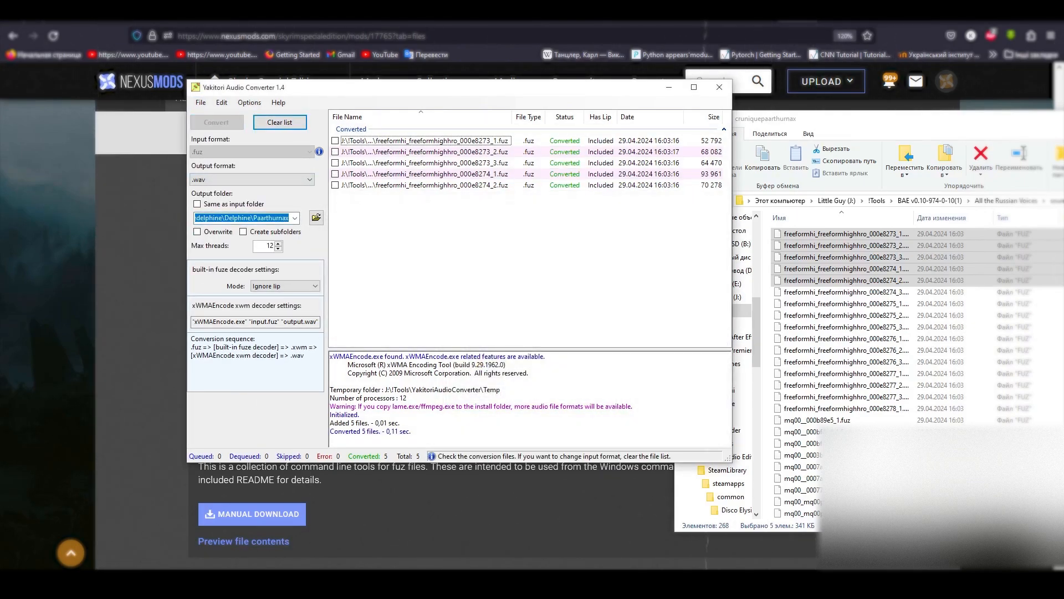
Step: In File Explorer, open the converted files in Converted to wav\Parthurnaxx dilemma\femaleuniquedelphine\Delphine\Paarthurnax and bring the window fully into view
{"action": "left_click", "coordinate": [848, 280]}
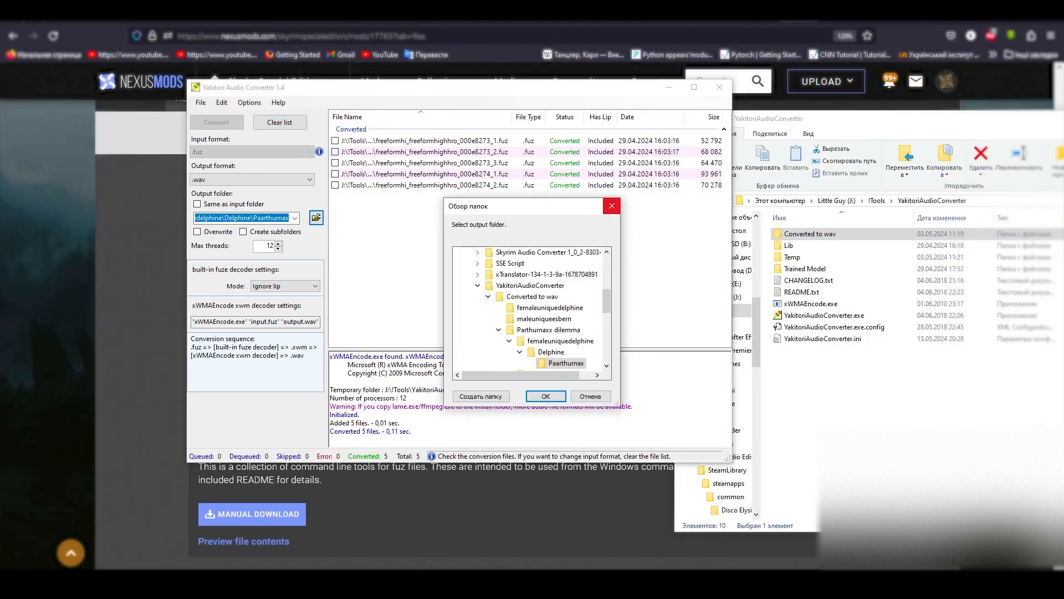
{"action": "left_click", "coordinate": [612, 206]}
{"action": "double_click", "coordinate": [809, 234]}
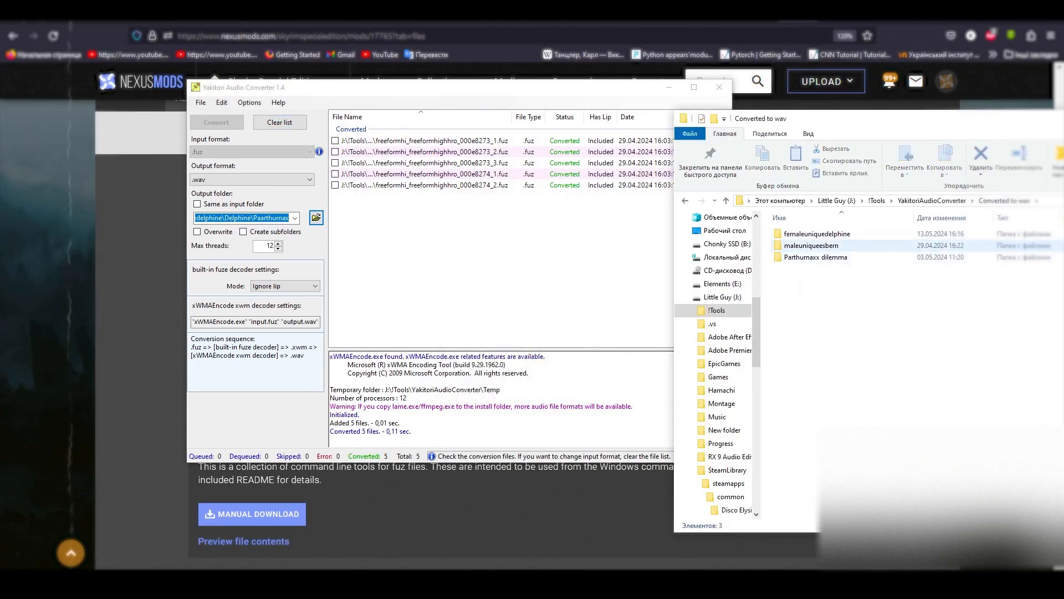
{"action": "double_click", "coordinate": [810, 257]}
{"action": "double_click", "coordinate": [816, 234]}
{"action": "double_click", "coordinate": [798, 234]}
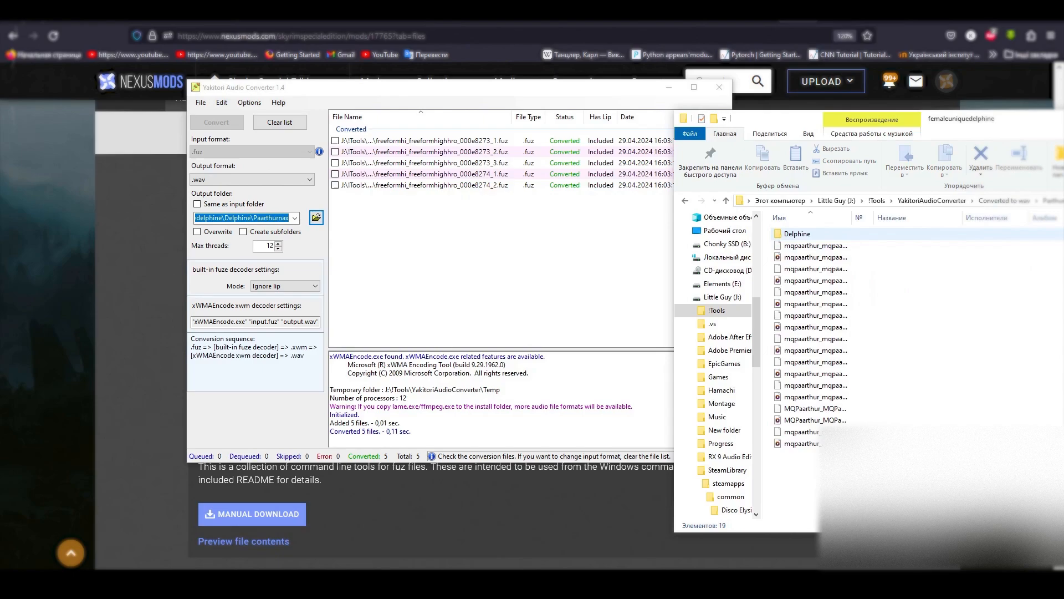
{"action": "double_click", "coordinate": [801, 233]}
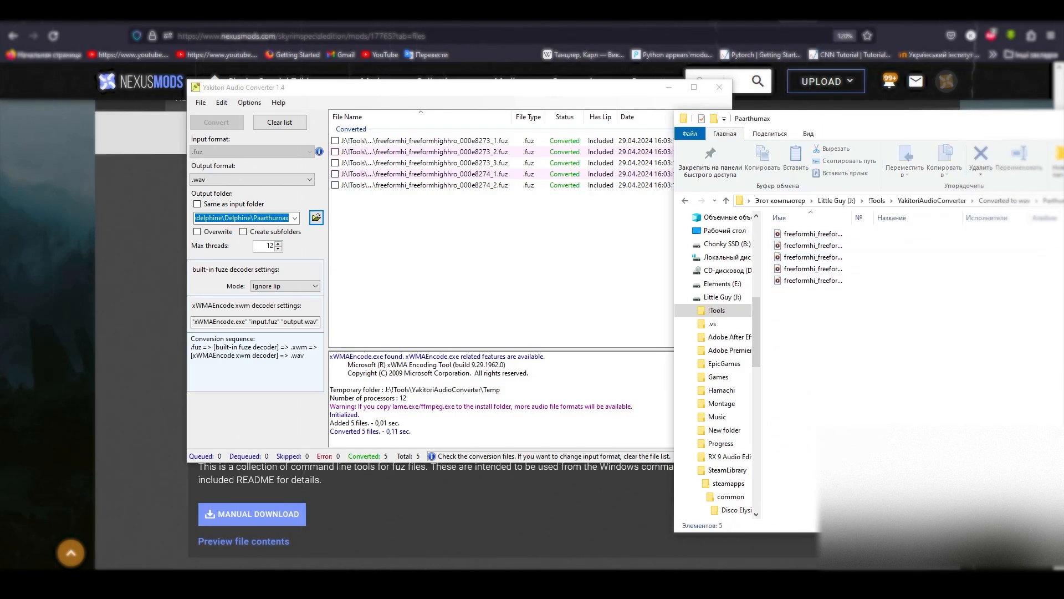
{"action": "left_click_drag", "start_coordinate": [887, 118], "coordinate": [486, 106]}
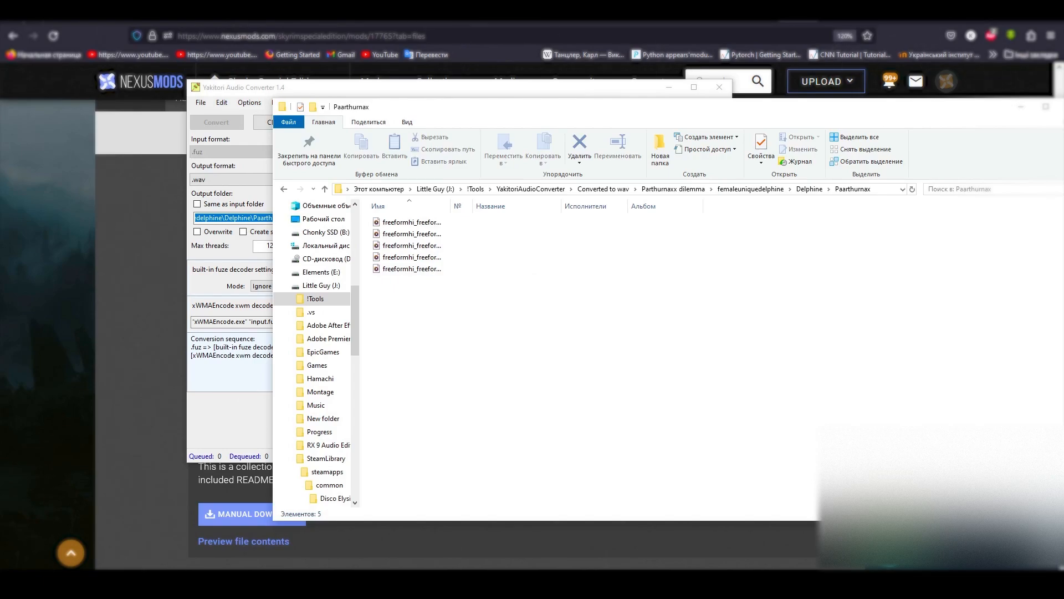
Step: Return to Yakitori Audio Converter and check the built-in fuze decoder's mode options, keeping Ignore lip
{"action": "key", "text": "alt+Tab"}
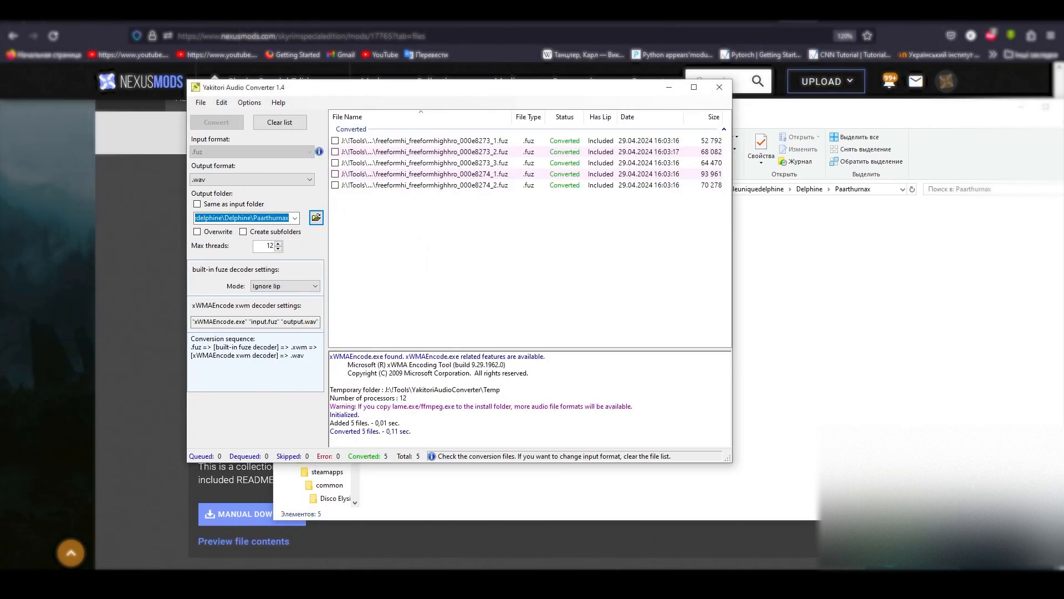
{"action": "left_click", "coordinate": [285, 286]}
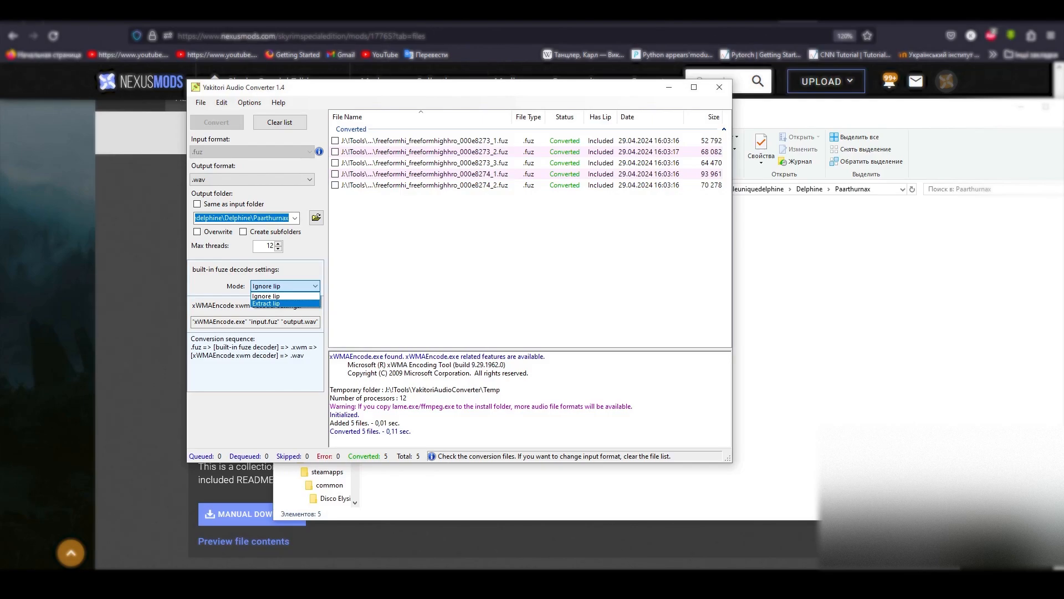
{"action": "left_click", "coordinate": [233, 291]}
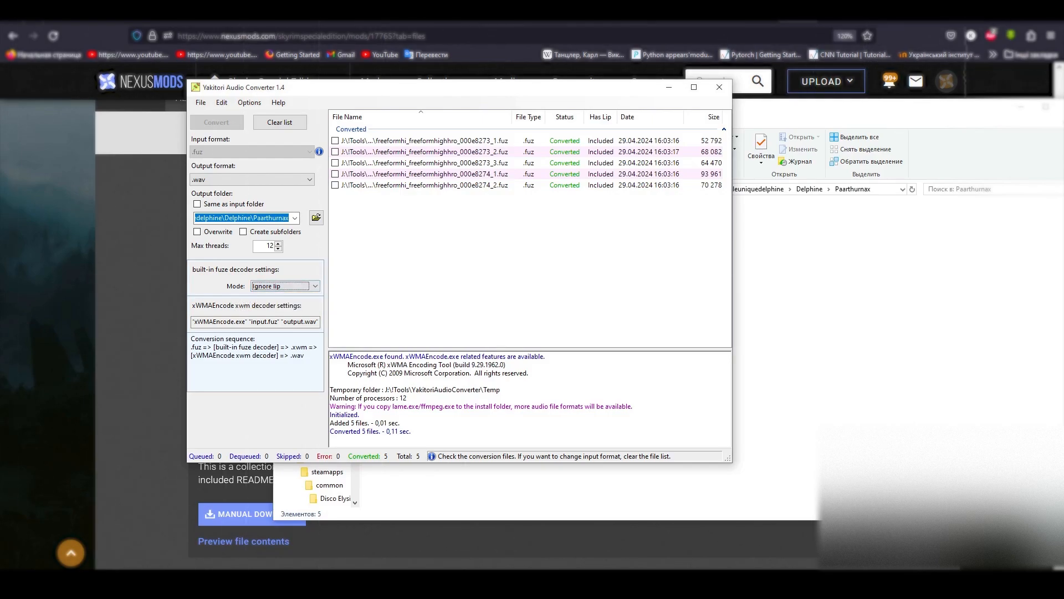
Step: Switch to File Explorer, open the femaleuniquedelphine folder directly under Converted to wav and sort its files by name
{"action": "key", "text": "alt+Tab"}
{"action": "left_click", "coordinate": [673, 189]}
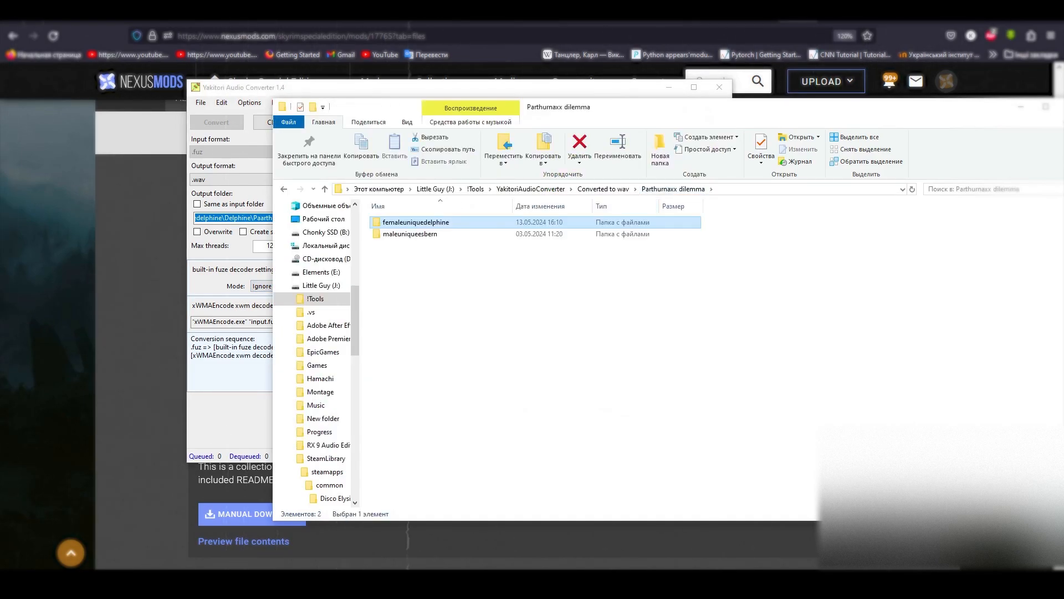
{"action": "left_click", "coordinate": [603, 188]}
{"action": "double_click", "coordinate": [449, 222]}
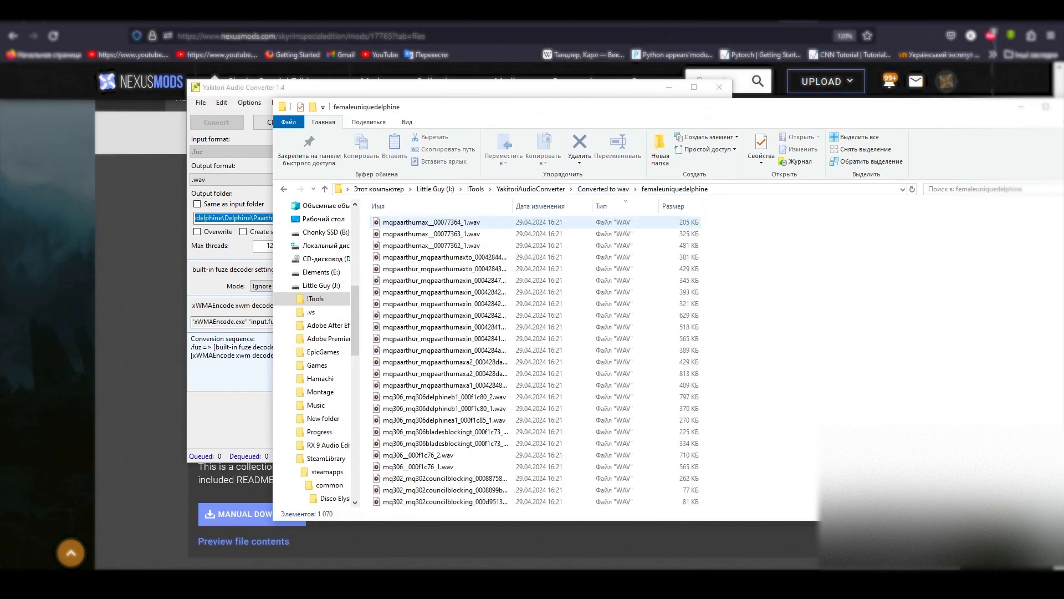
{"action": "scroll", "coordinate": [507, 291], "scroll_direction": "down", "scroll_amount": 6}
{"action": "scroll", "coordinate": [507, 299], "scroll_direction": "down", "scroll_amount": 5}
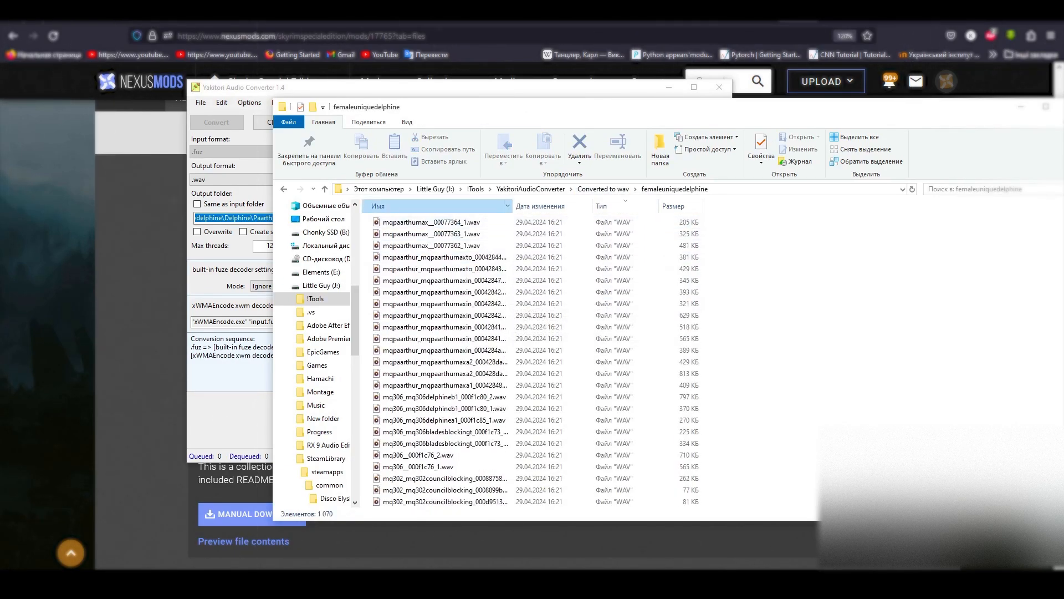
{"action": "left_click", "coordinate": [433, 205]}
Step: Play the first .wav file, dialoguefo_dialoguefollowe_000750a6_1, and close the player
{"action": "left_click", "coordinate": [444, 233]}
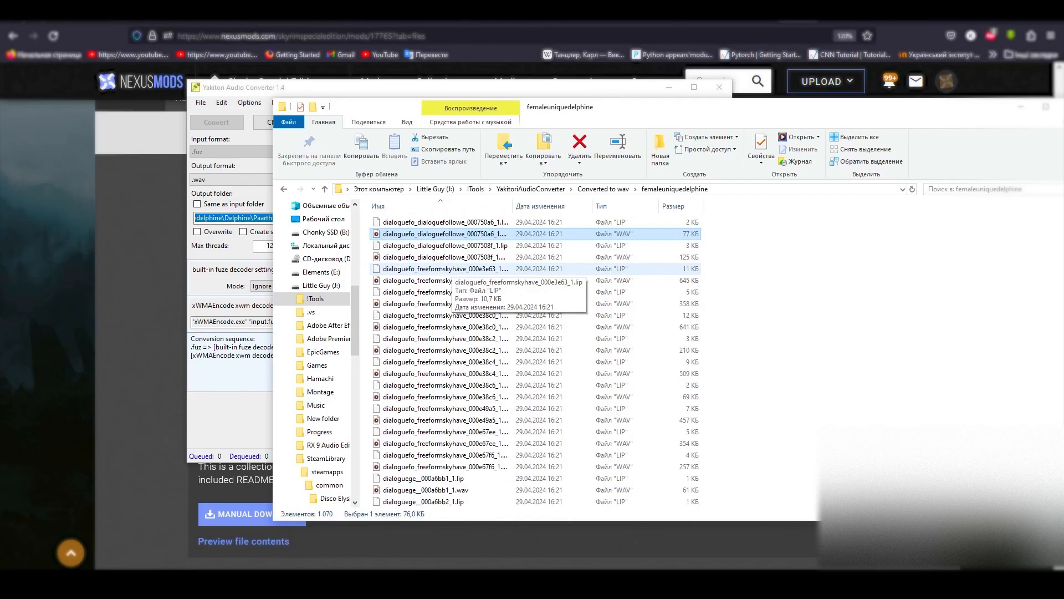
{"action": "double_click", "coordinate": [444, 233]}
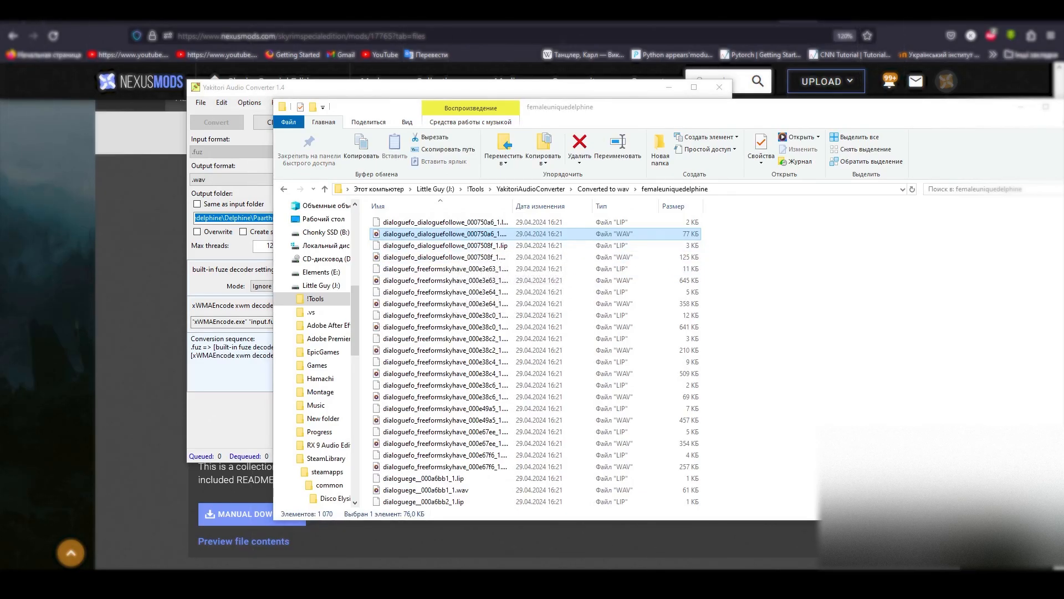
{"action": "key", "text": "alt+F4"}
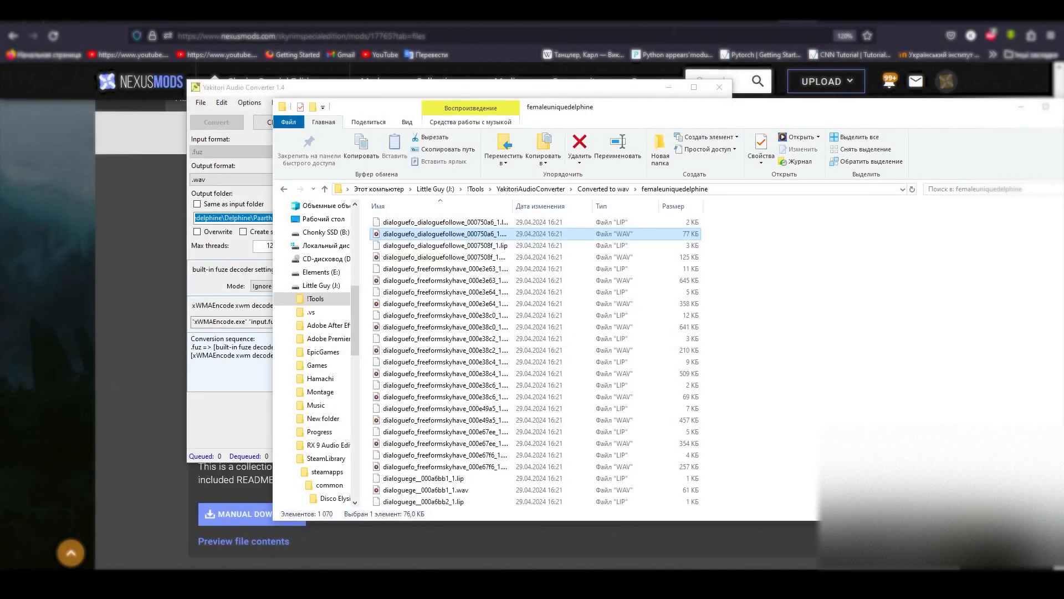
Step: Select the first .lip file, hide and restore the Type column, and sort the femaleuniquedelphine files by type
{"action": "left_click", "coordinate": [444, 222]}
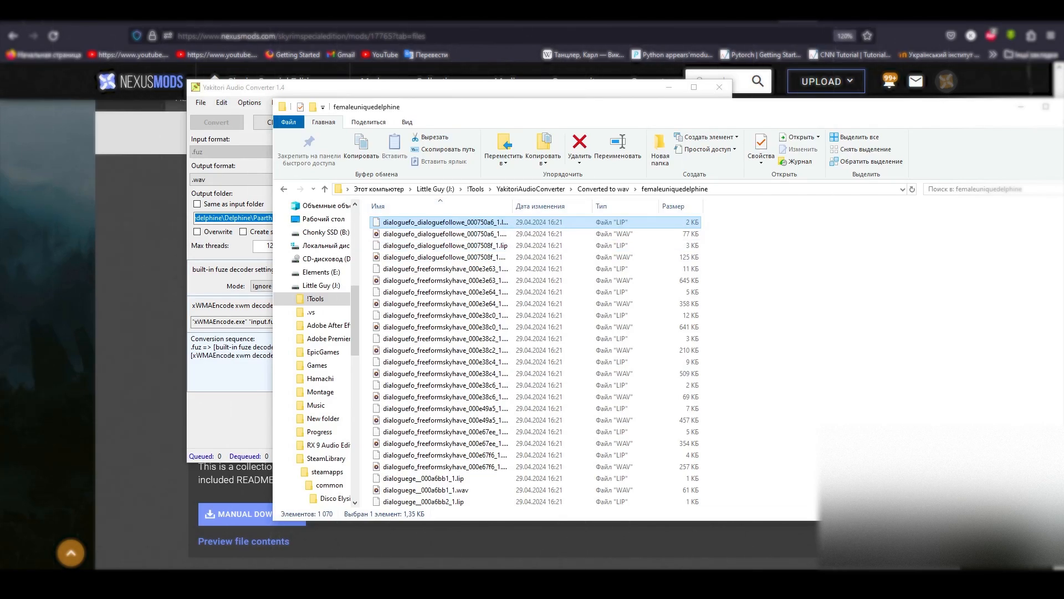
{"action": "right_click", "coordinate": [728, 208]}
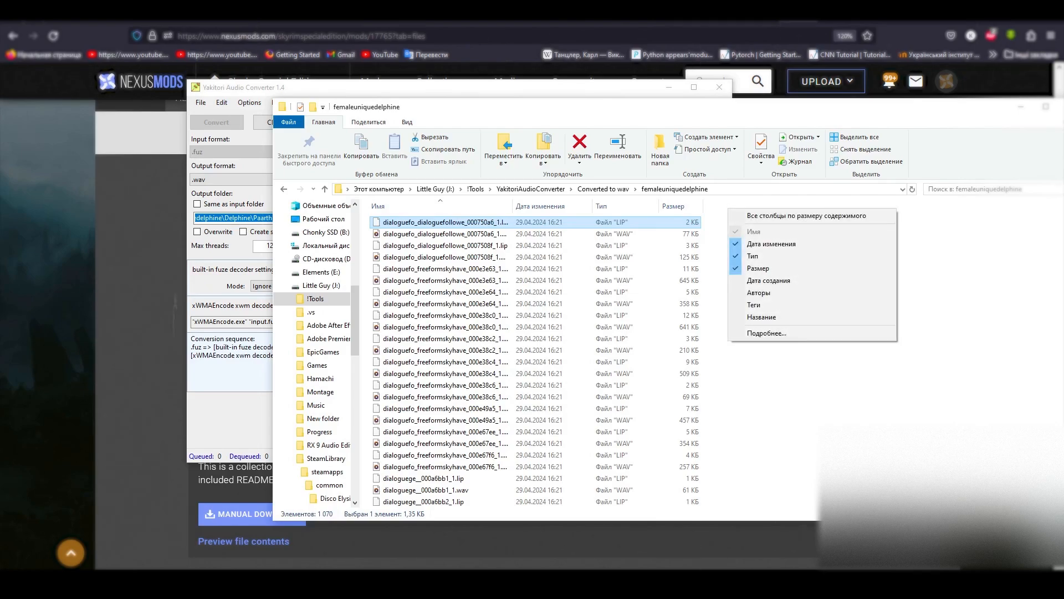
{"action": "left_click", "coordinate": [752, 256]}
{"action": "right_click", "coordinate": [717, 208]}
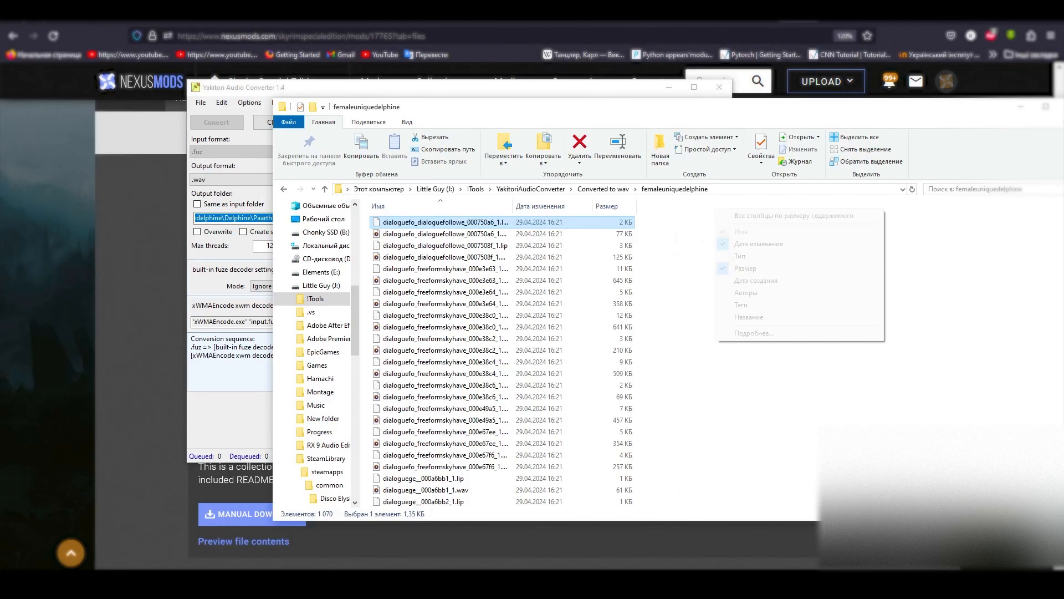
{"action": "left_click", "coordinate": [740, 256]}
{"action": "left_click", "coordinate": [609, 206]}
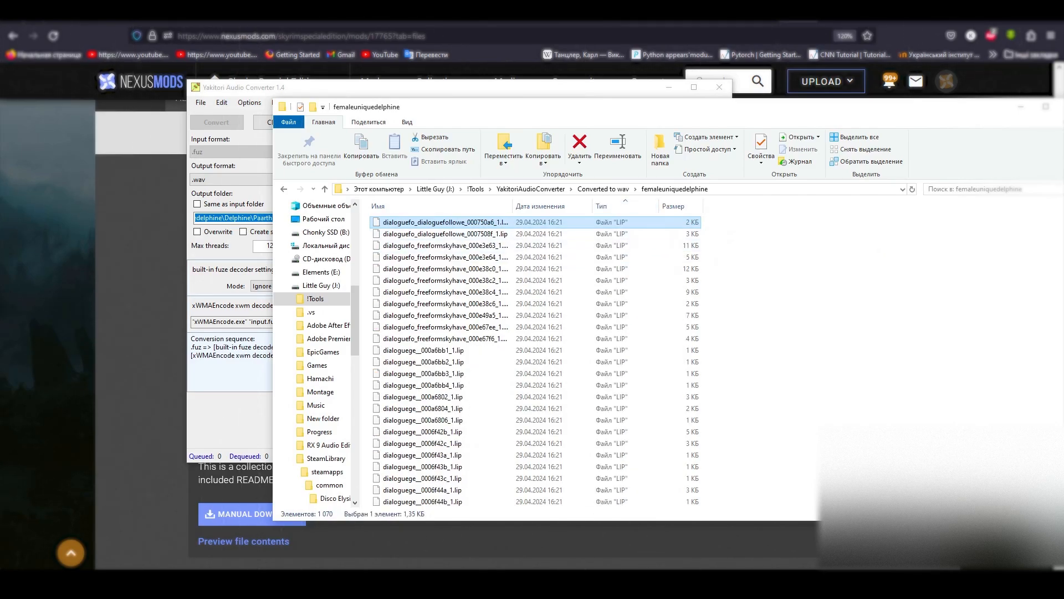
Step: Delete all .lip files from the femaleuniquedelphine folder, from the first one through mqpaarthurnax__00077364_1.lip
{"action": "scroll", "coordinate": [535, 360], "scroll_direction": "down", "scroll_amount": 20}
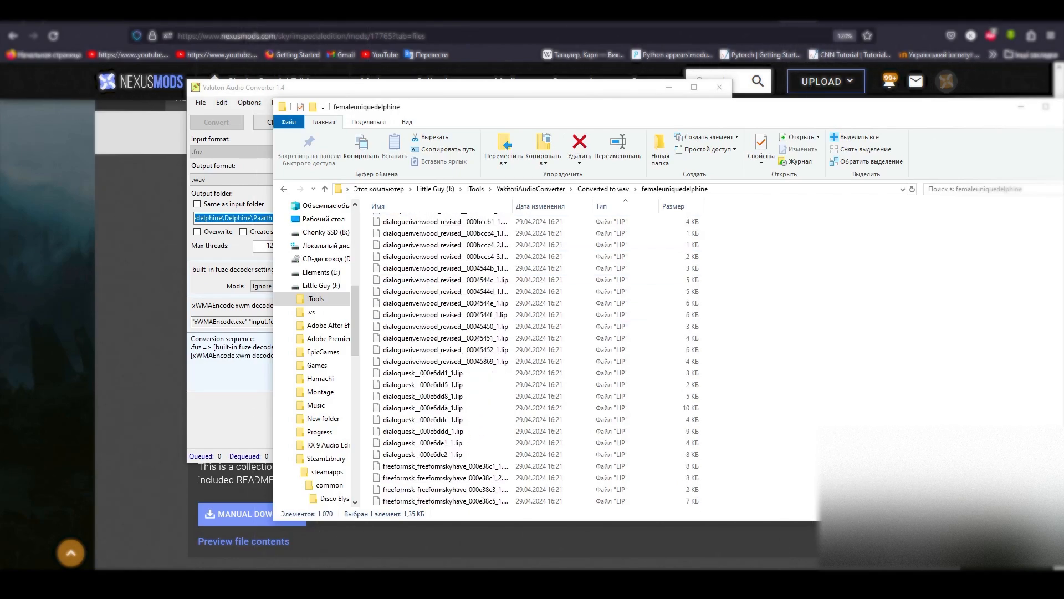
{"action": "scroll", "coordinate": [444, 303], "scroll_direction": "down", "scroll_amount": 15}
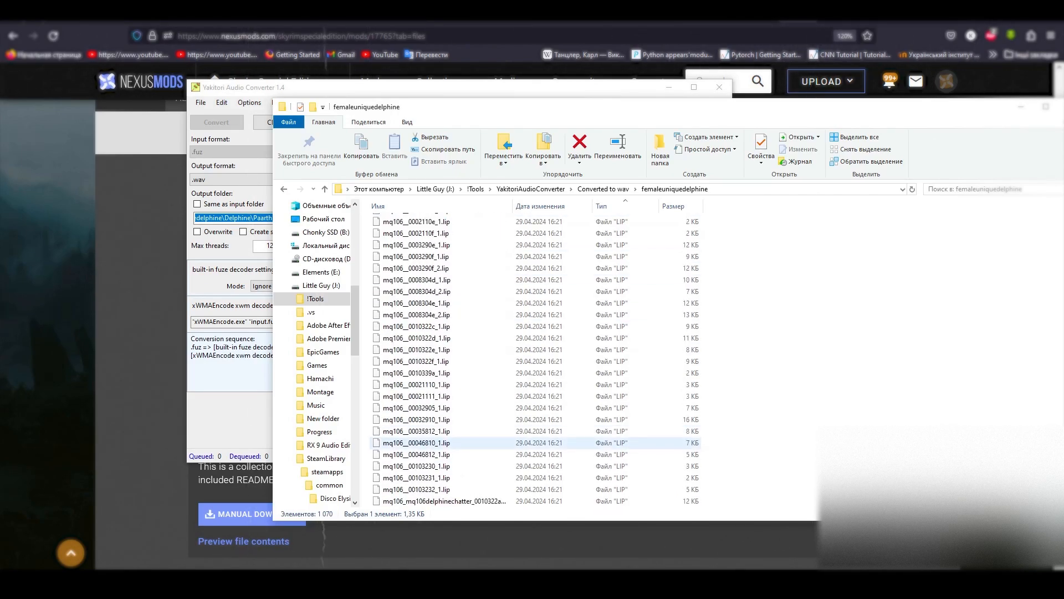
{"action": "scroll", "coordinate": [443, 350], "scroll_direction": "down", "scroll_amount": 15}
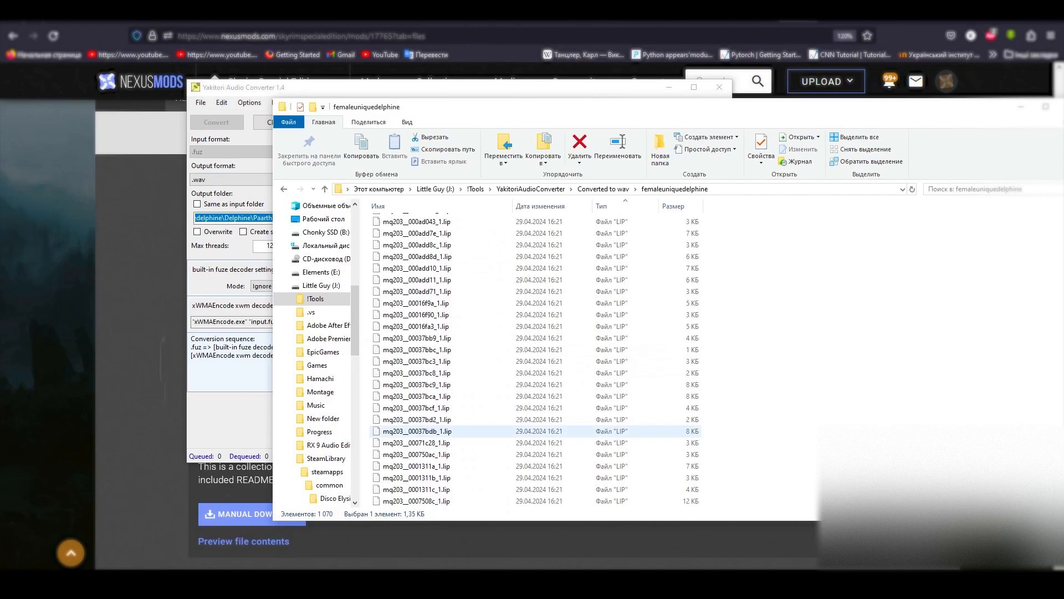
{"action": "scroll", "coordinate": [444, 396], "scroll_direction": "up", "scroll_amount": 7}
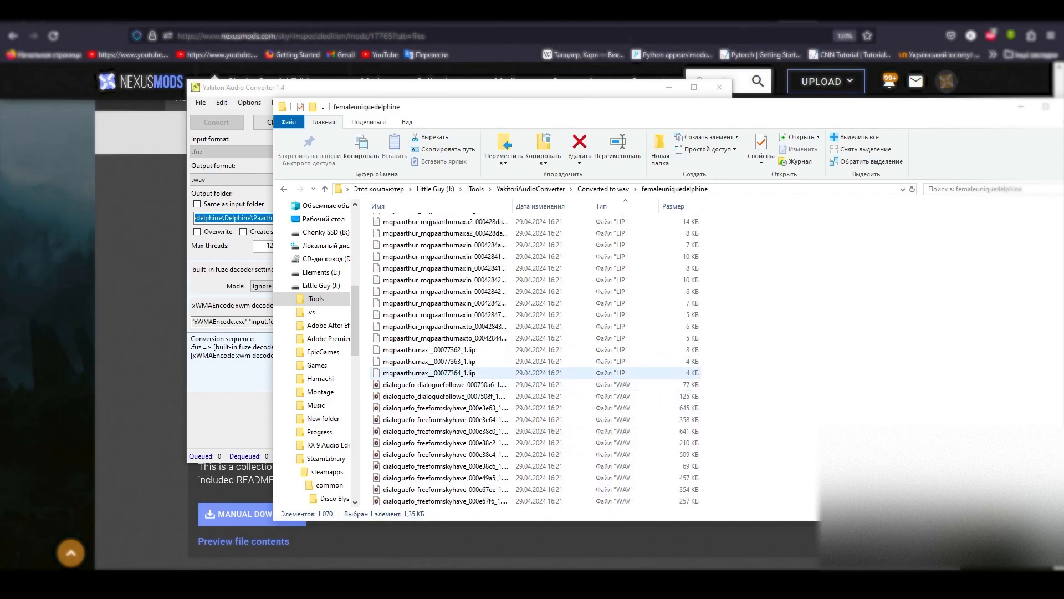
{"action": "left_click", "coordinate": [430, 372], "text": "shift"}
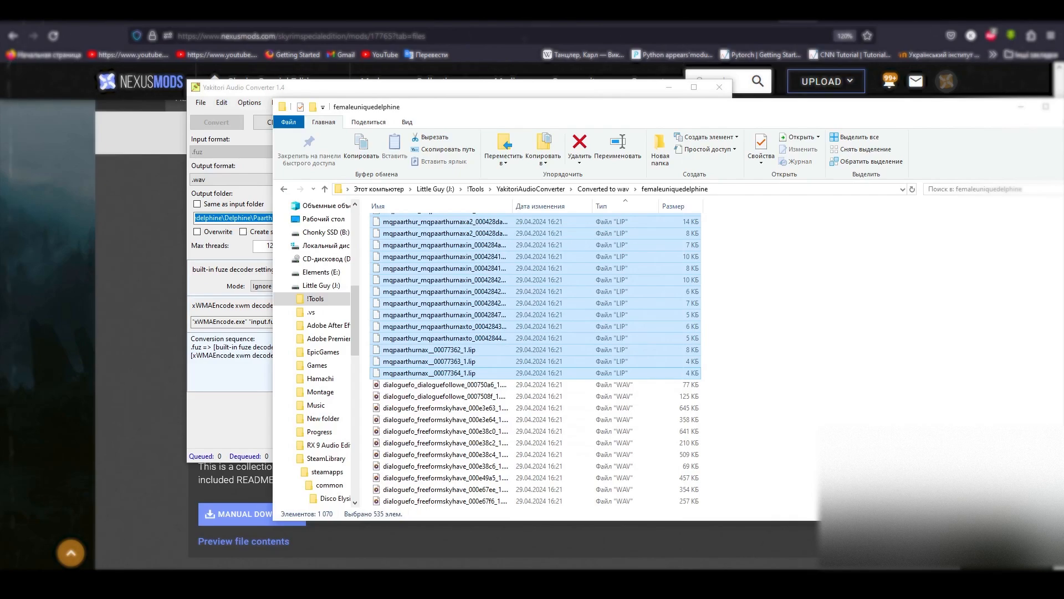
{"action": "key", "text": "Delete"}
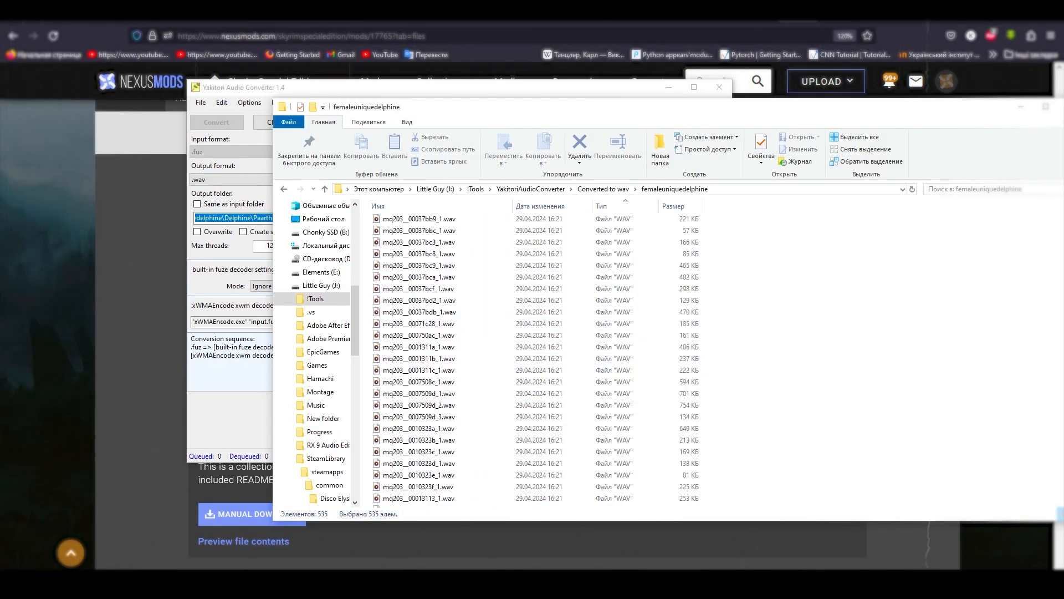
{"action": "scroll", "coordinate": [537, 358], "scroll_direction": "up", "scroll_amount": 9}
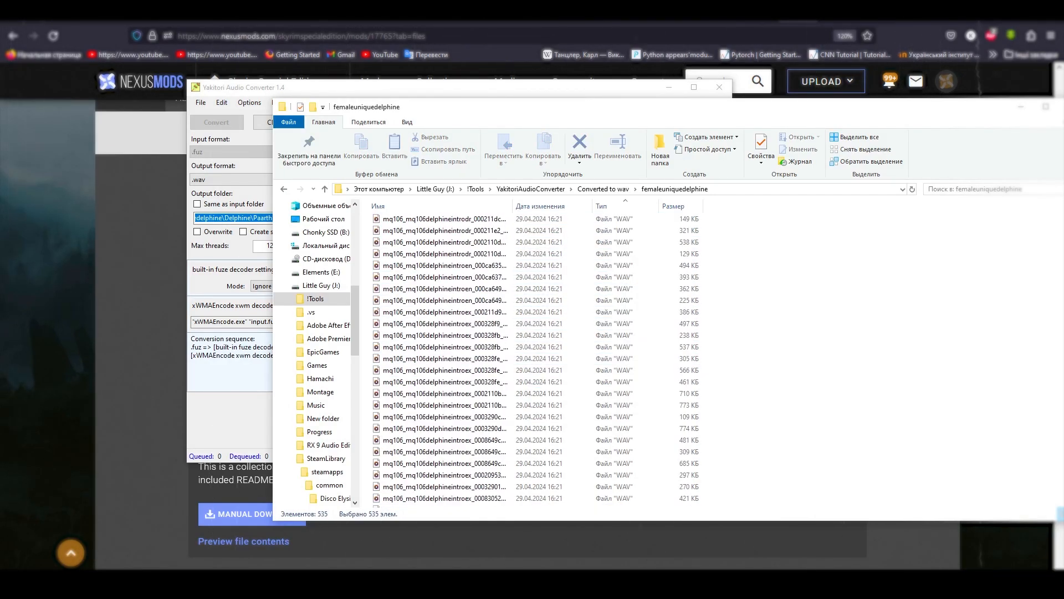
Step: Go back to Converted to wav and open Parthurnaxx dilemma, femaleuniquedelphine, Delphine, and its Paarthurnax folder
{"action": "scroll", "coordinate": [537, 359], "scroll_direction": "up", "scroll_amount": 5}
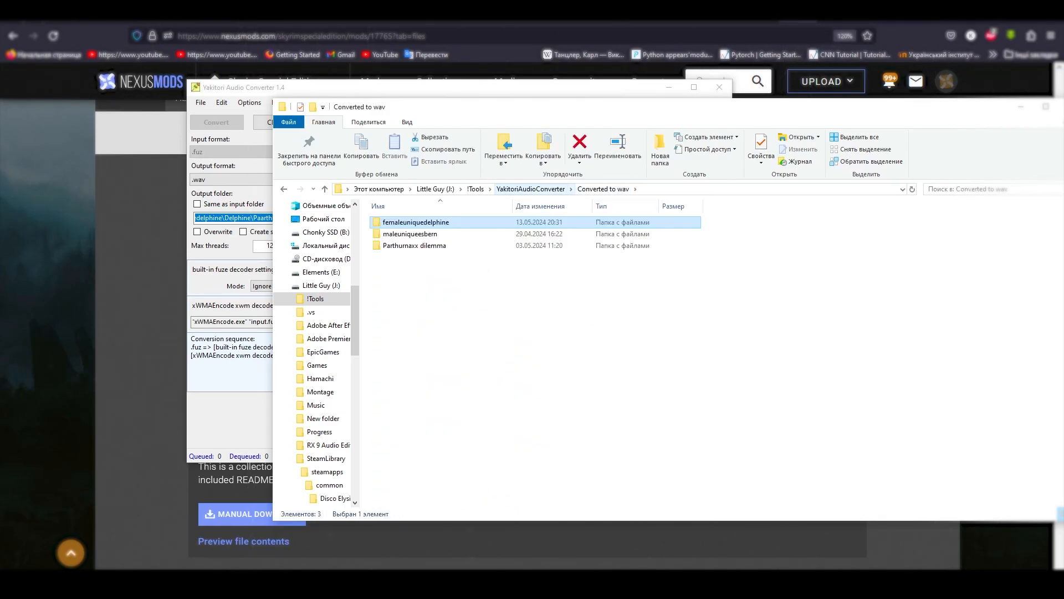
{"action": "left_click", "coordinate": [416, 266]}
{"action": "left_click", "coordinate": [414, 246]}
{"action": "double_click", "coordinate": [414, 245]}
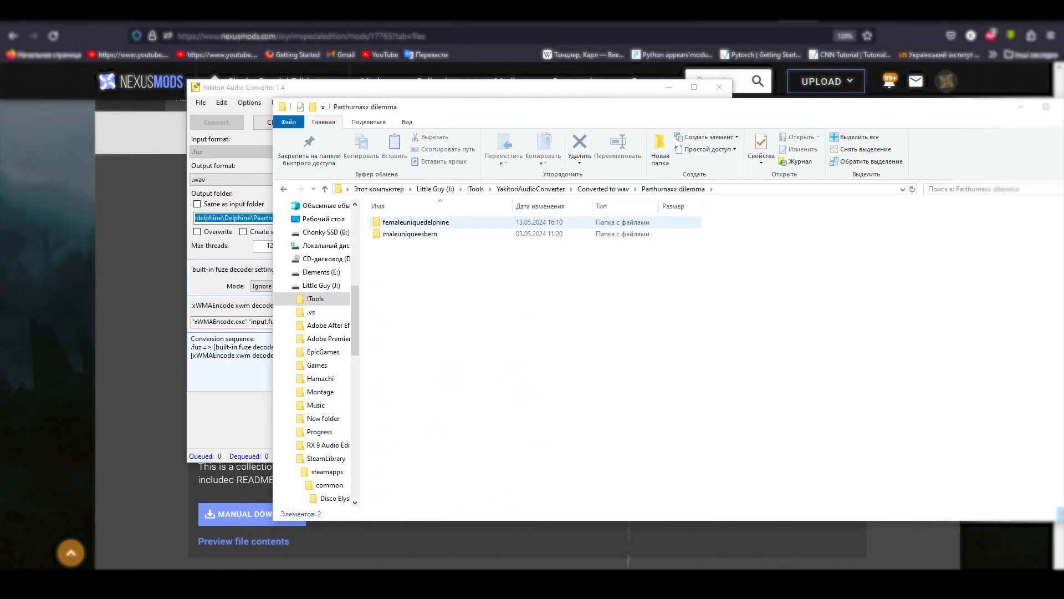
{"action": "double_click", "coordinate": [416, 222]}
{"action": "double_click", "coordinate": [416, 222]}
{"action": "double_click", "coordinate": [416, 221]}
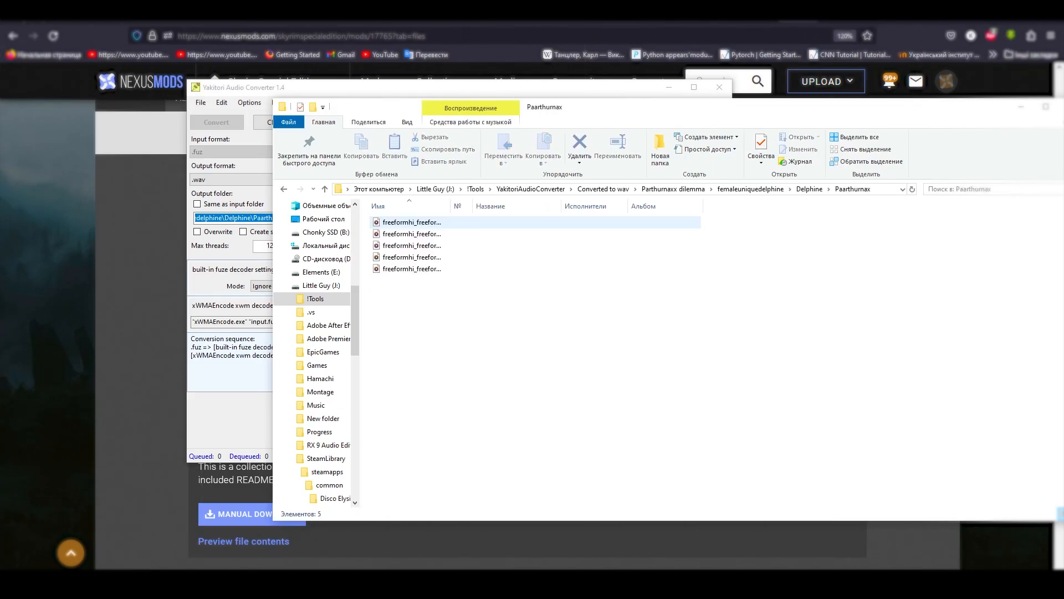
Step: Play the first WAV file in the Paarthurnax folder, close the player, and select all the files briefly
{"action": "double_click", "coordinate": [415, 222]}
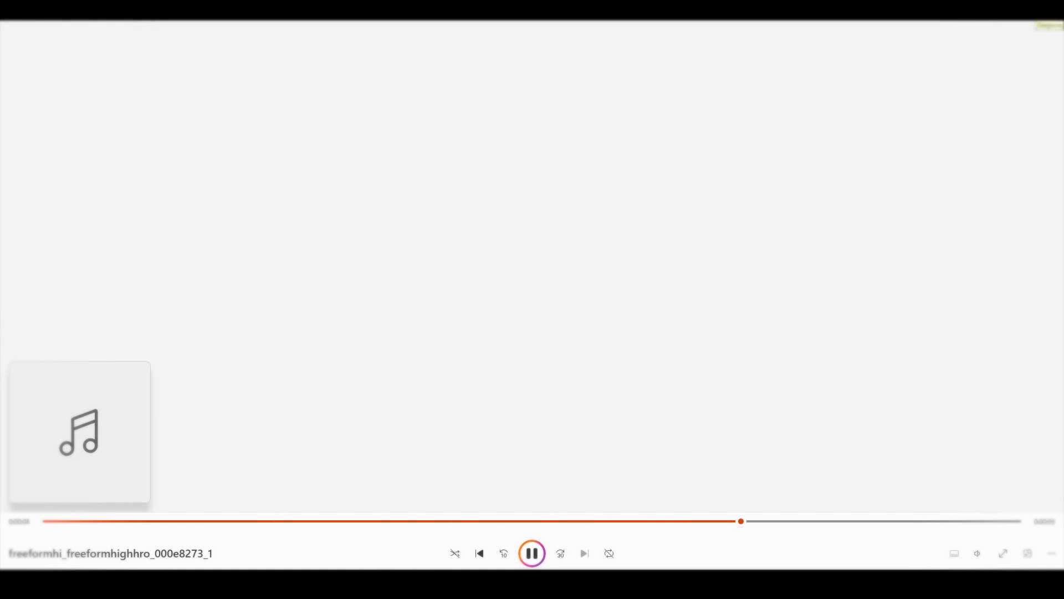
{"action": "key", "text": "alt+F4"}
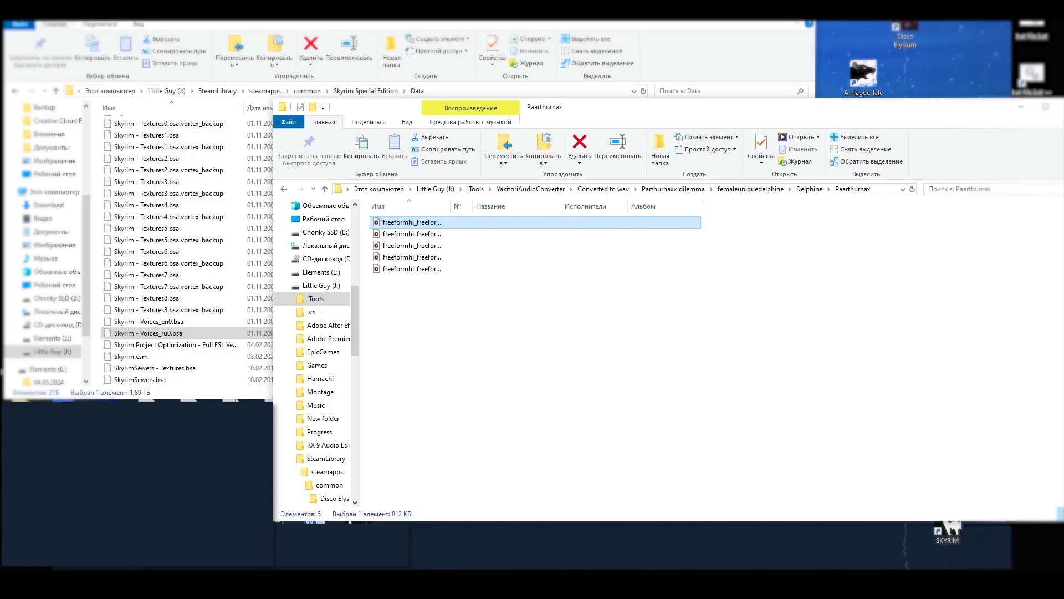
{"action": "key", "text": "ctrl+a"}
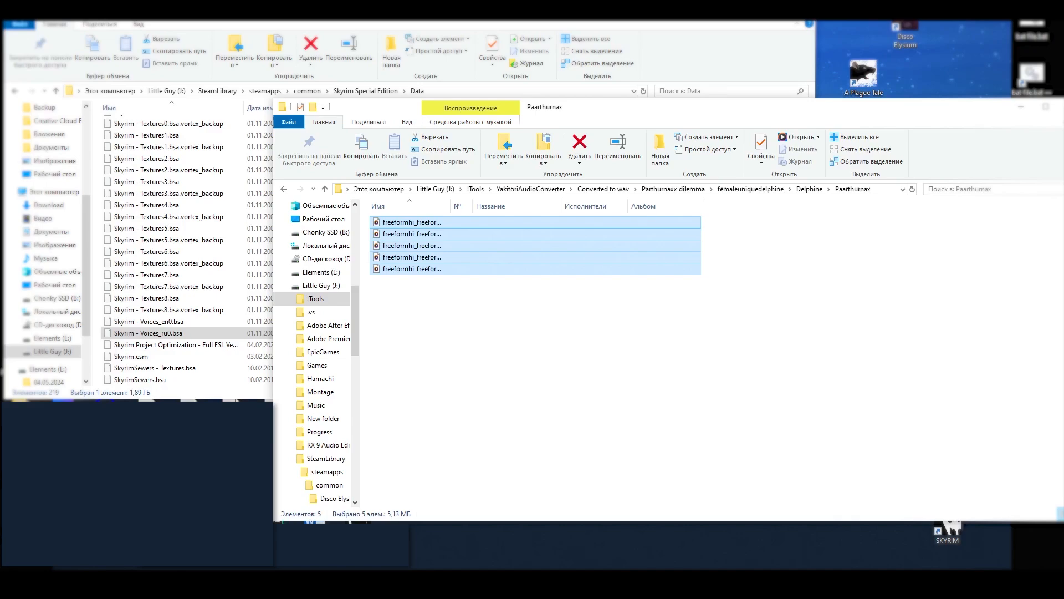
{"action": "left_click", "coordinate": [471, 299]}
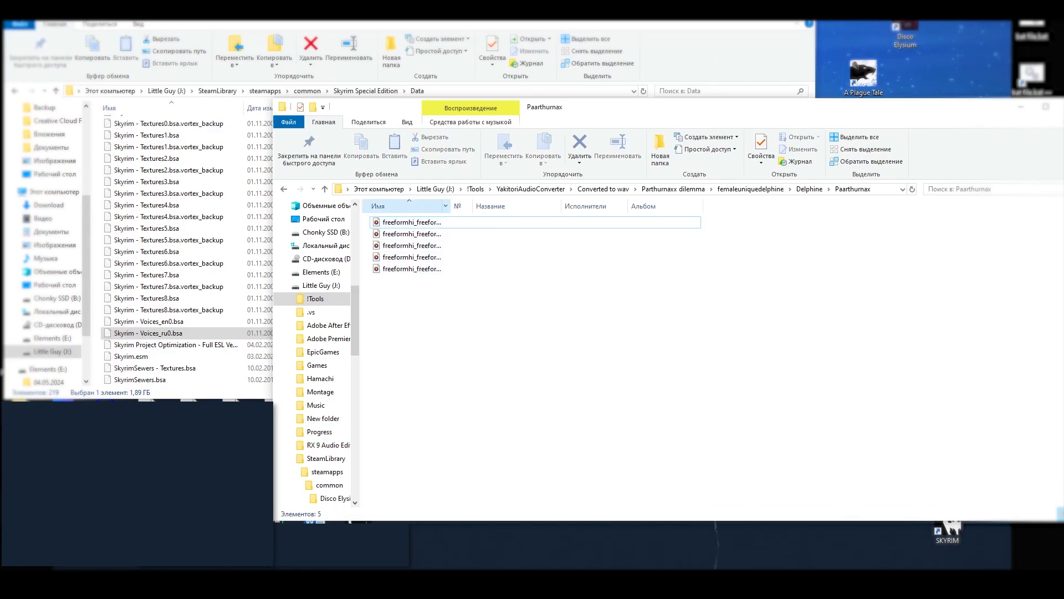
Step: Widen the file name column to fit the full names and open freeformhi_freeformhighhro_000e8274_2.wav for playback
{"action": "left_click_drag", "start_coordinate": [450, 205], "coordinate": [589, 205]}
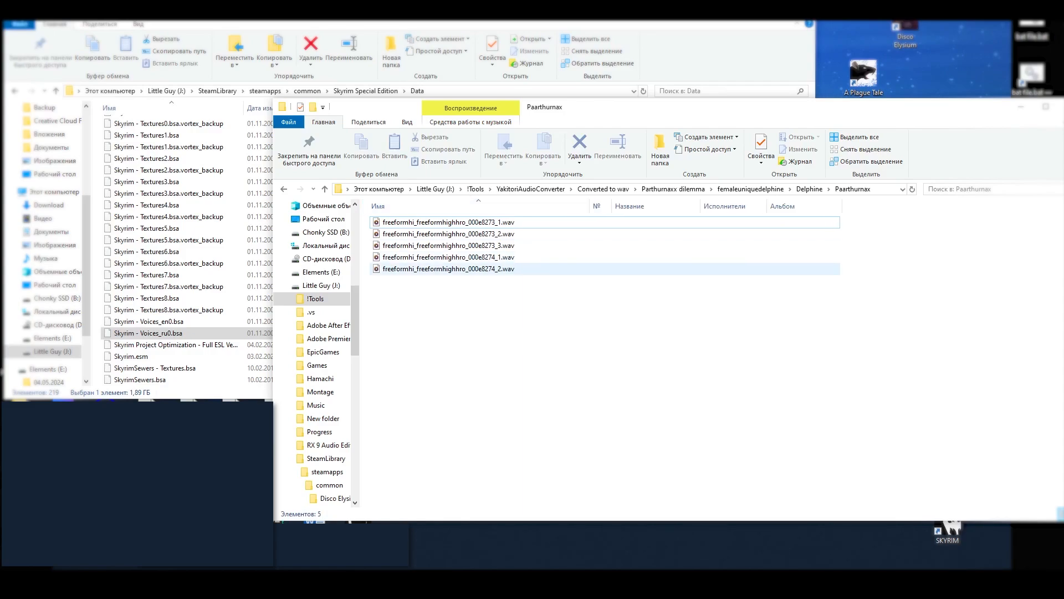
{"action": "double_click", "coordinate": [448, 269]}
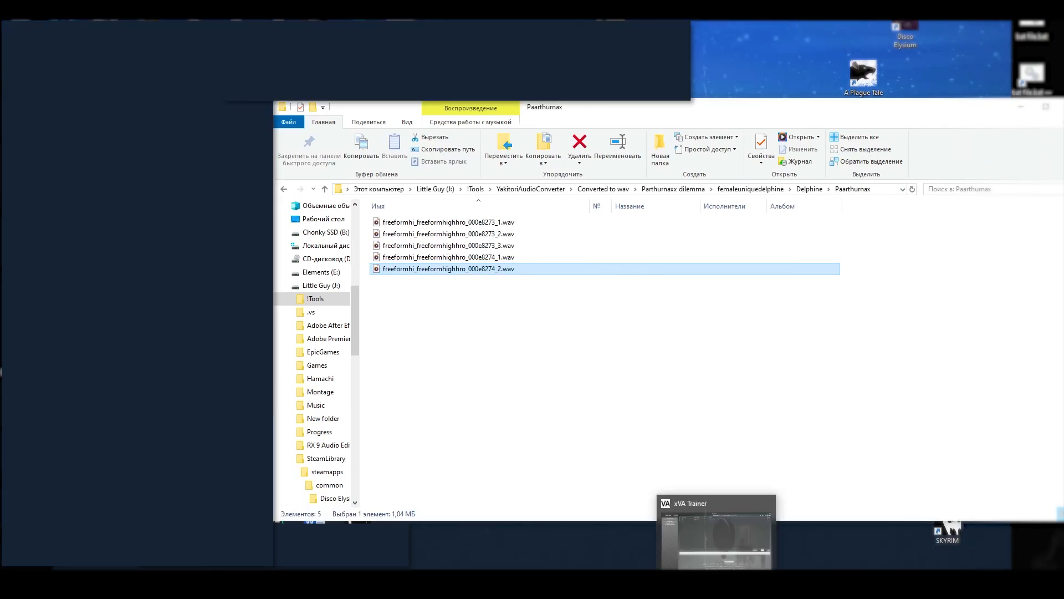
Step: Switch to xVATrainer and open the wavs subfolder of the sk_cruniquepaarthurnax_ua dataset in File Explorer
{"action": "left_click", "coordinate": [717, 532]}
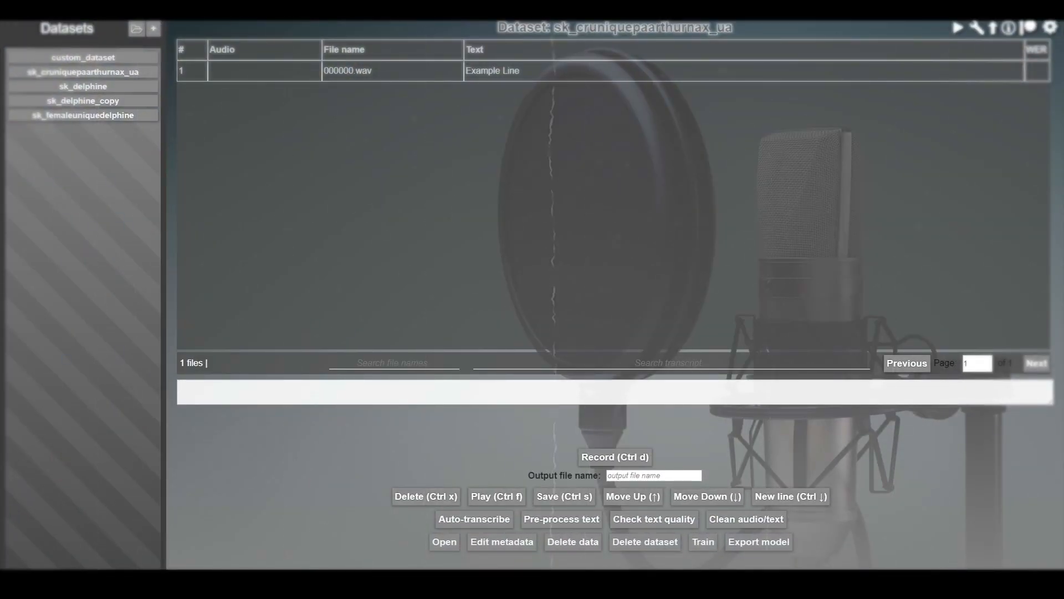
{"action": "mouse_move", "coordinate": [716, 582]}
{"action": "left_click", "coordinate": [444, 542]}
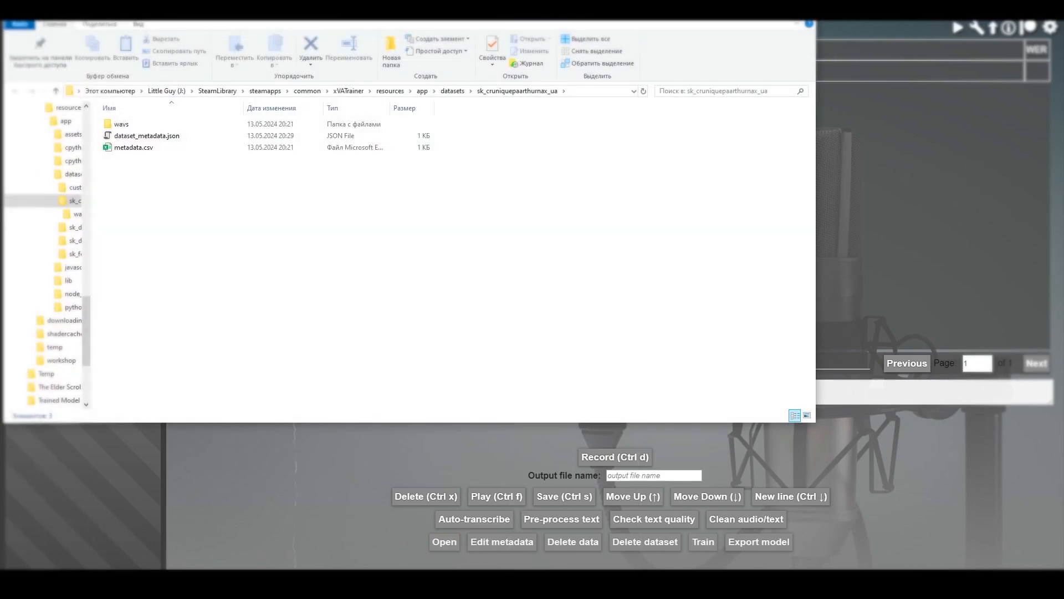
{"action": "double_click", "coordinate": [121, 123]}
Step: Move all WAV files from the Paarthurnax folder into the dataset's wavs folder and return to the sk_cruniquepaarthurnax_ua folder
{"action": "left_click", "coordinate": [336, 582]}
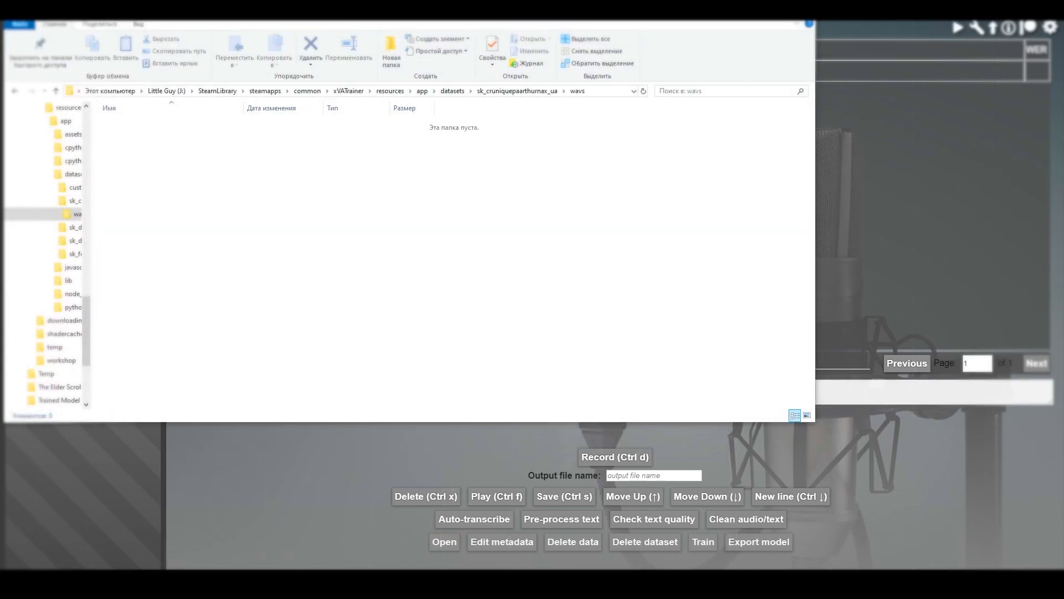
{"action": "left_click", "coordinate": [336, 541]}
{"action": "key", "text": "ctrl+a"}
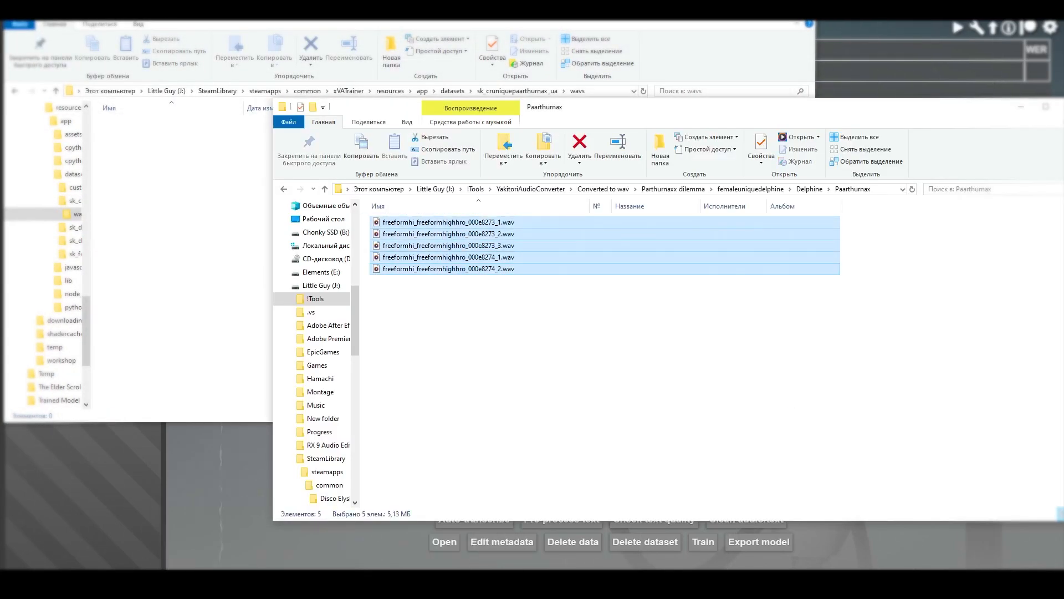
{"action": "left_click_drag", "start_coordinate": [458, 265], "coordinate": [213, 196]}
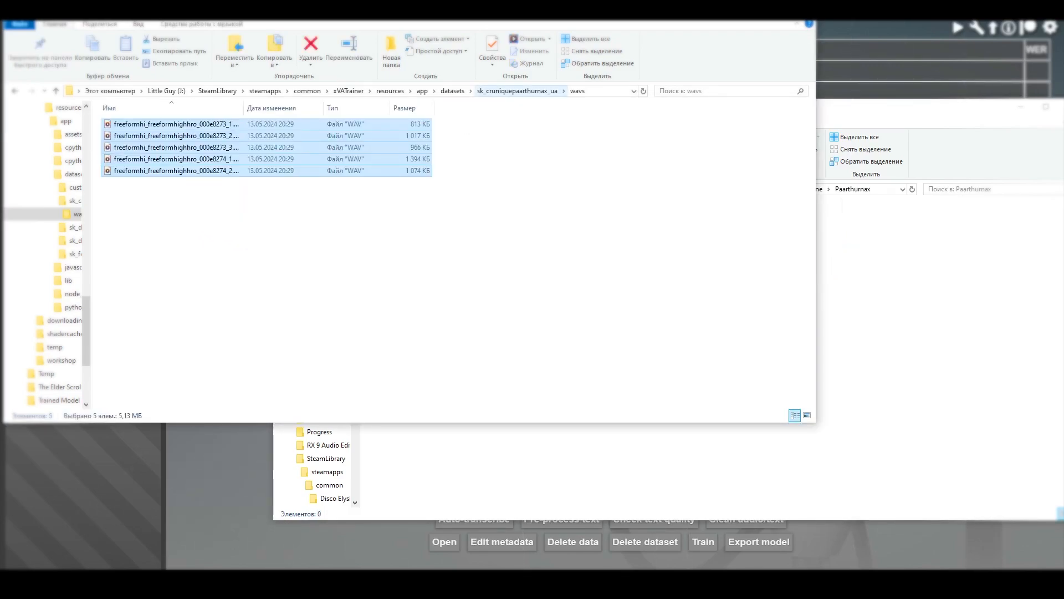
{"action": "left_click", "coordinate": [518, 91]}
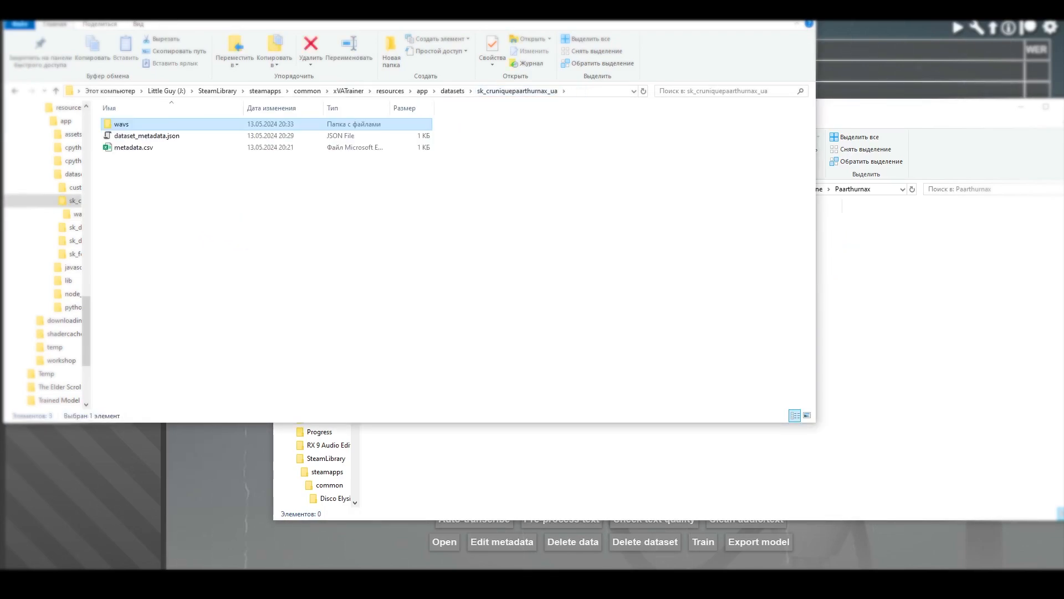
Step: Switch to xVATrainer and reload sk_cruniquepaarthurnax_ua by opening sk_delphine_copy and reopening the Paarthurnax dataset
{"action": "key", "text": "alt+Tab"}
{"action": "left_click", "coordinate": [83, 101]}
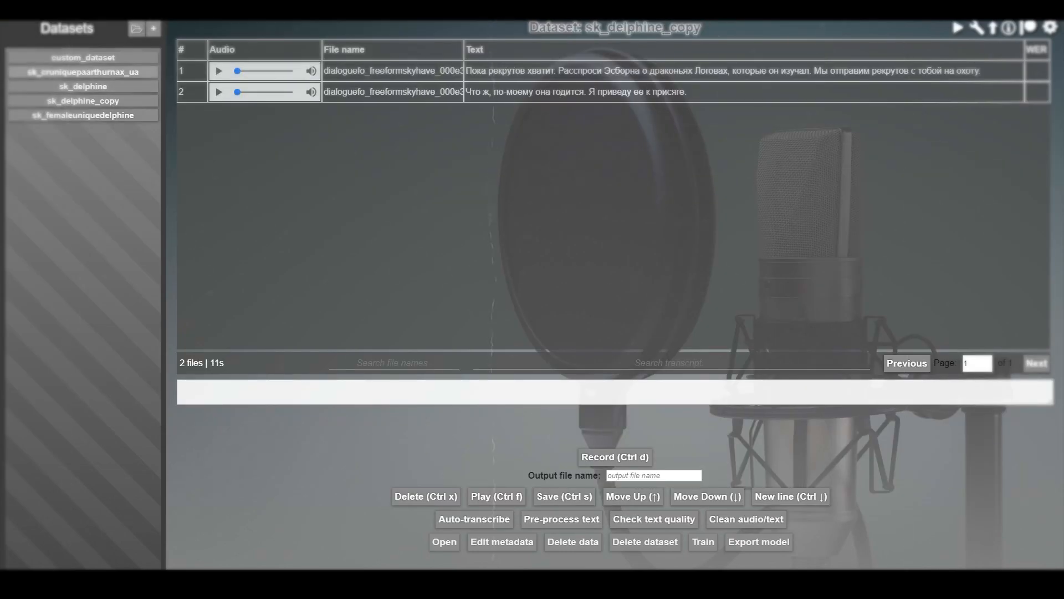
{"action": "left_click", "coordinate": [83, 72]}
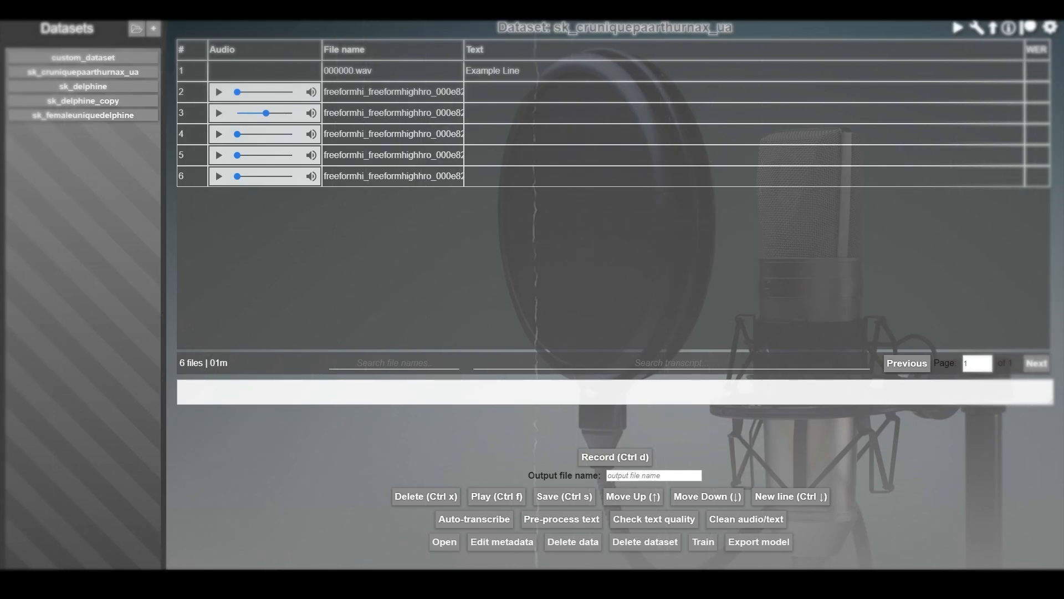
Step: Play the audio of row 3, enter the transcript "Нго не, довакин" for it, and save the line
{"action": "left_click", "coordinate": [392, 112]}
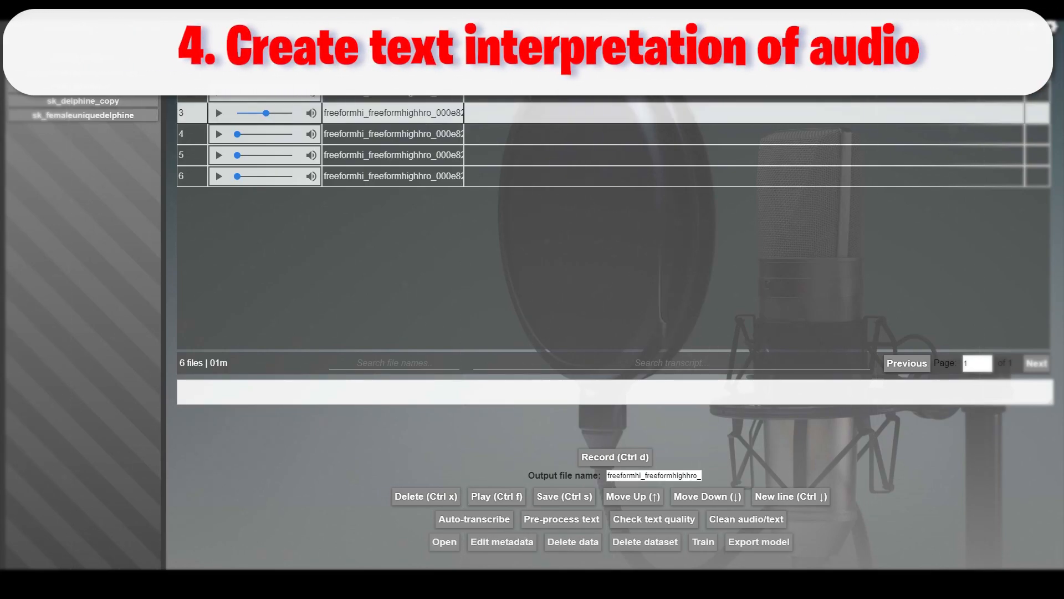
{"action": "left_click", "coordinate": [615, 386]}
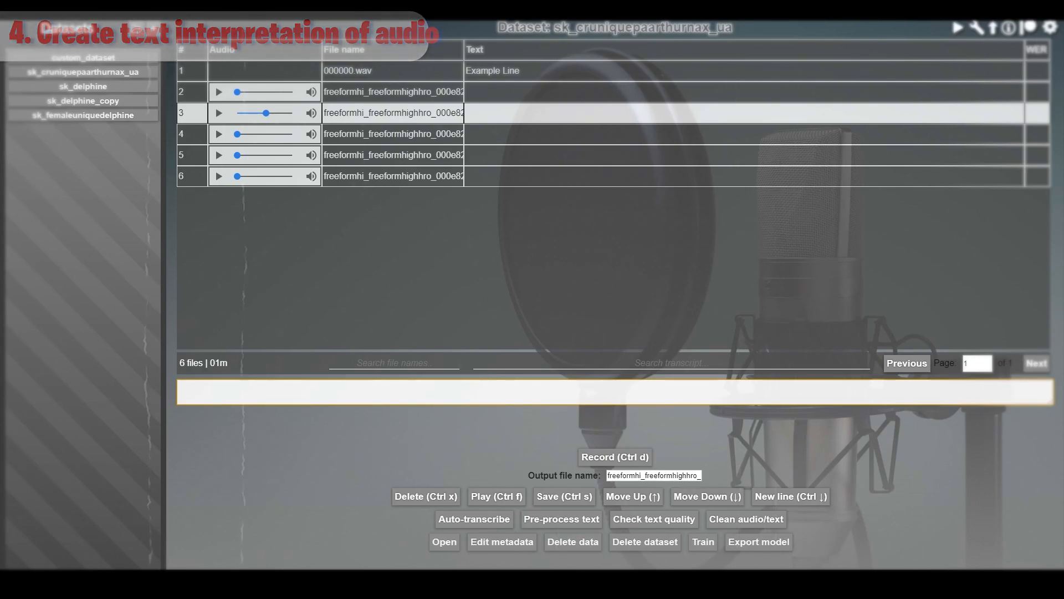
{"action": "left_click", "coordinate": [615, 154]}
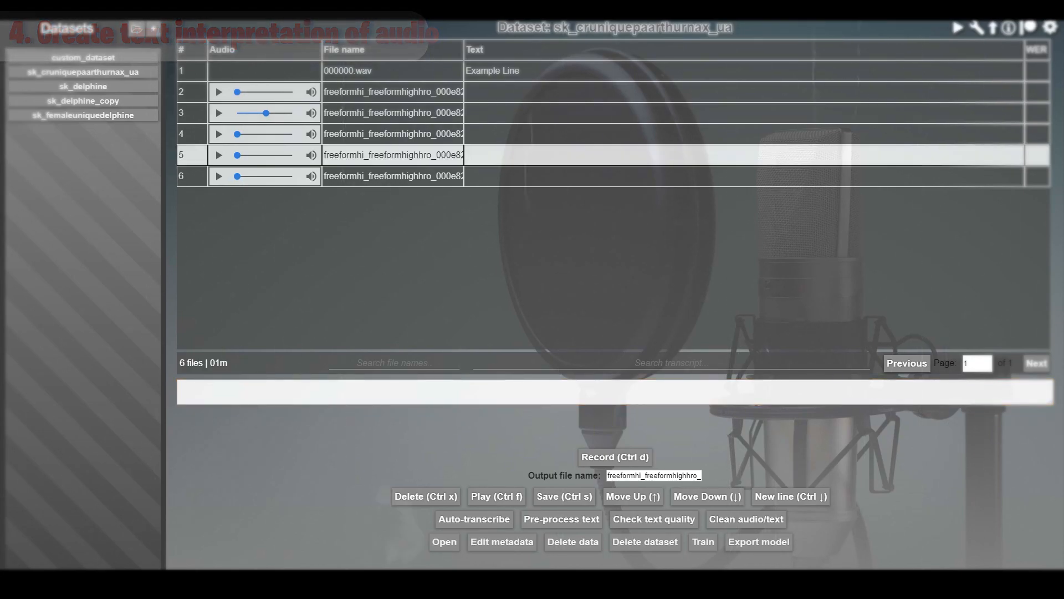
{"action": "left_click", "coordinate": [615, 113]}
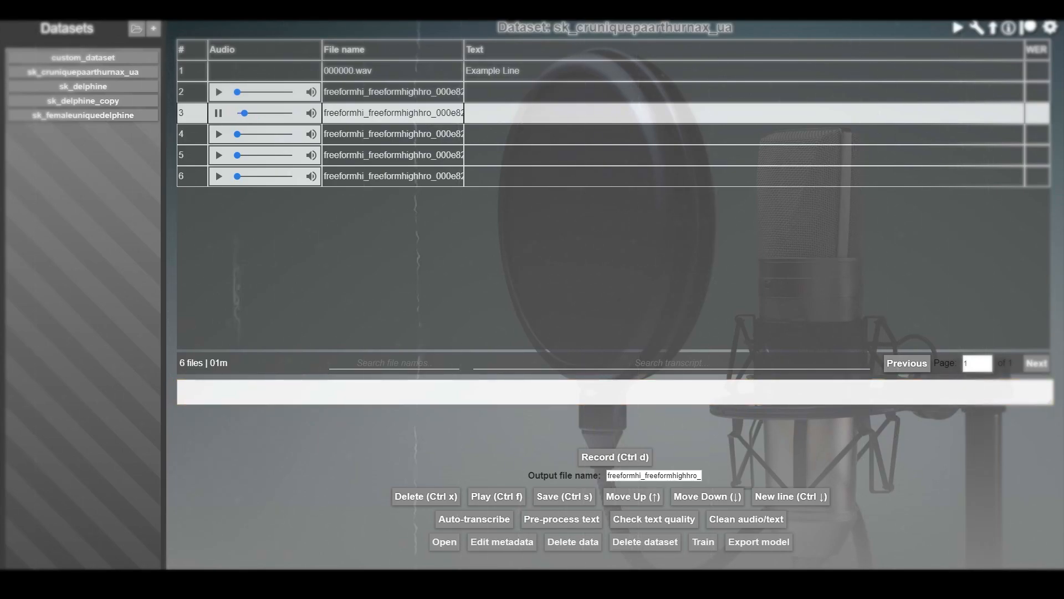
{"action": "type", "text": "Нго не, дов"}
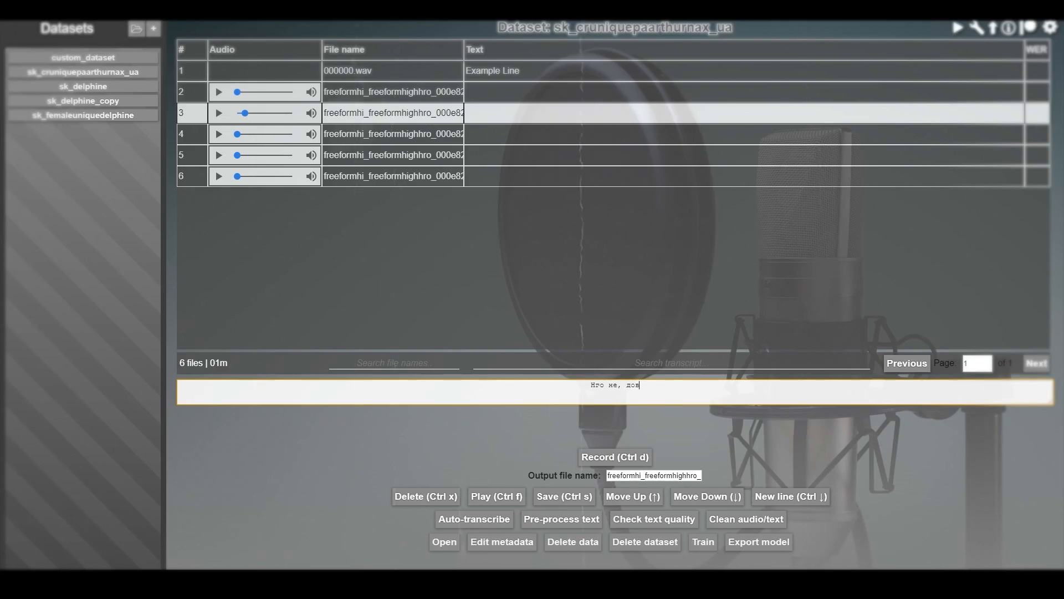
{"action": "type", "text": "акин"}
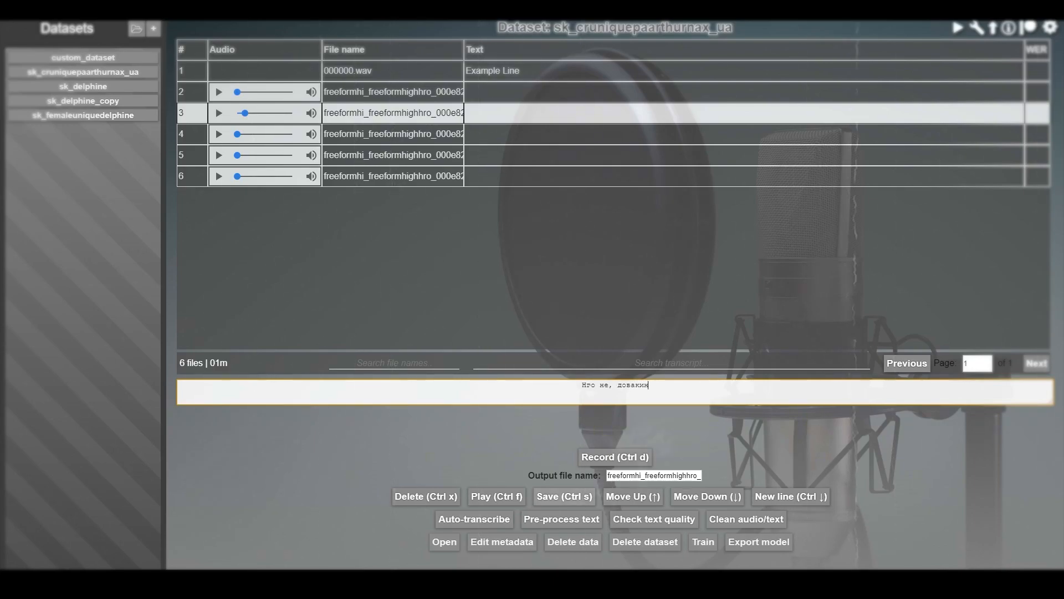
{"action": "key", "text": "ctrl+s"}
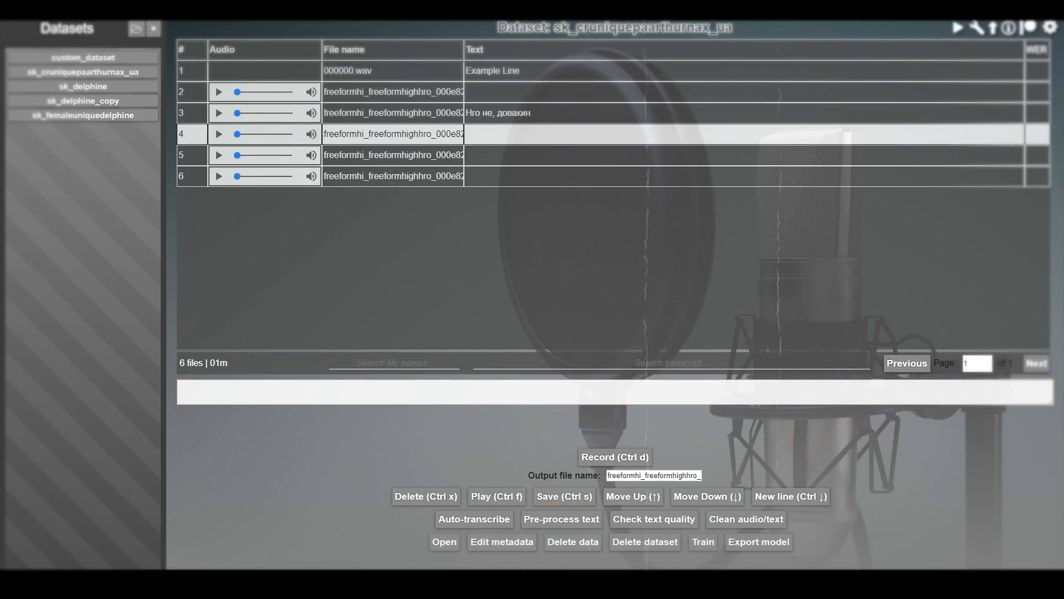
Step: Return to row 3, clear its transcript text, and save the line
{"action": "type", "text": "anannaa"}
{"action": "key", "text": "Down"}
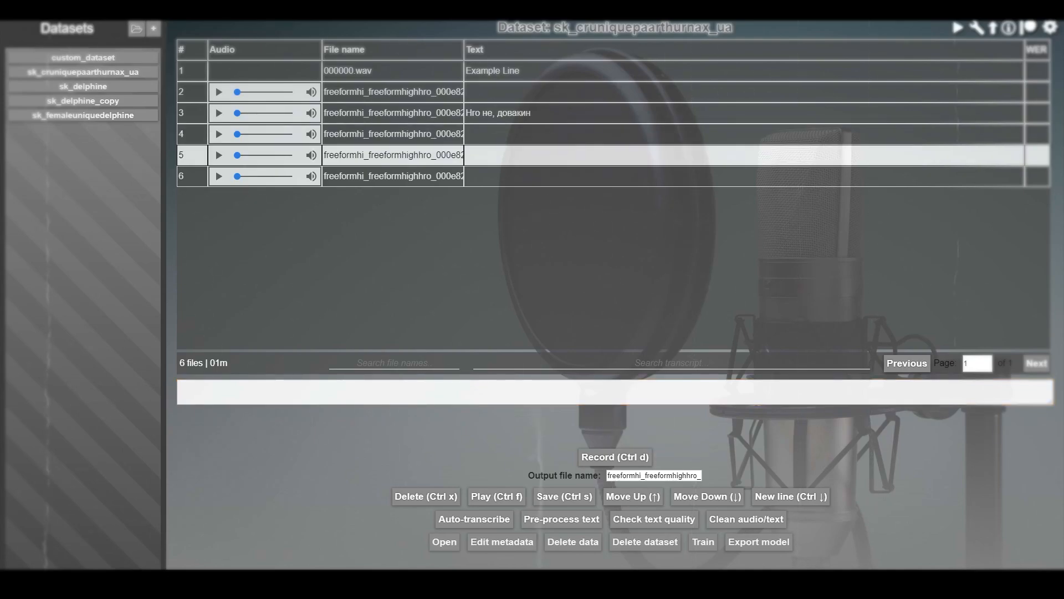
{"action": "key", "text": "Up"}
{"action": "key", "text": "Up"}
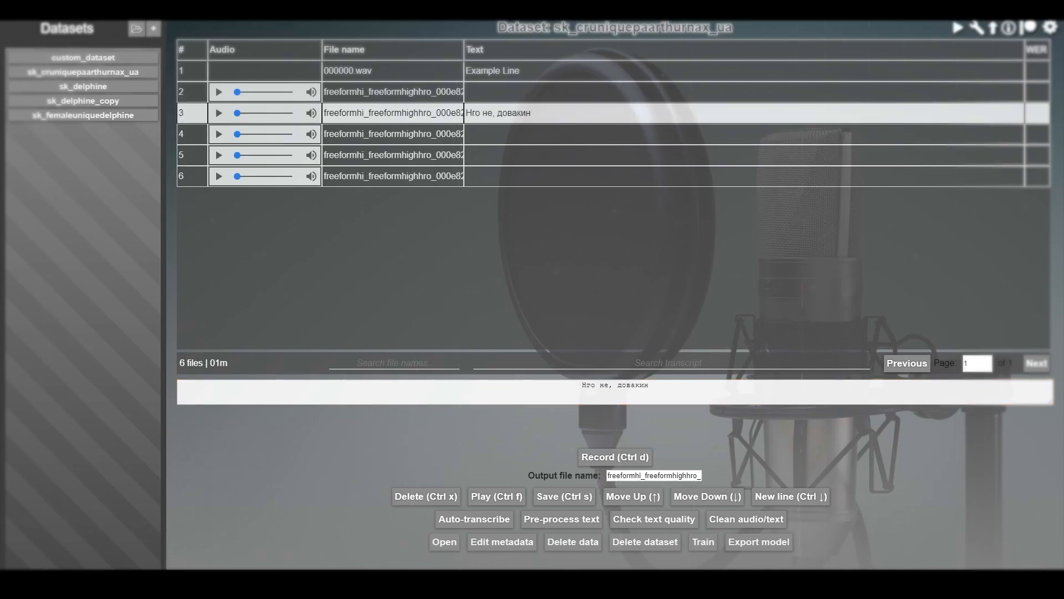
{"action": "key", "text": "Delete"}
{"action": "key", "text": "ctrl+s"}
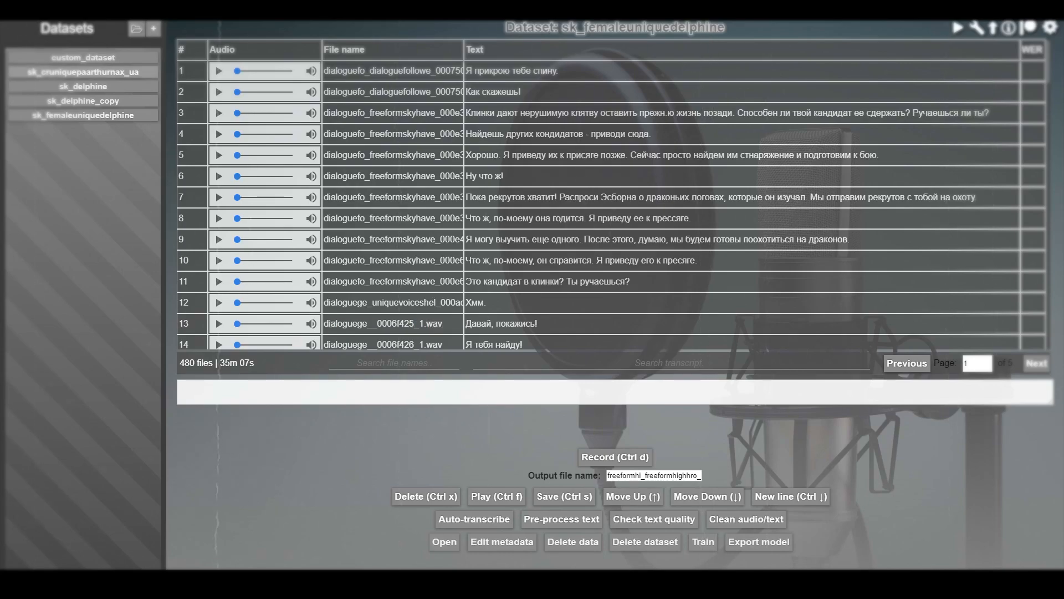
Step: Open the sk_femaleuniquedelphine dataset, select row 2, and look through the transcripts of its lines
{"action": "left_click", "coordinate": [83, 72]}
{"action": "left_click", "coordinate": [82, 115]}
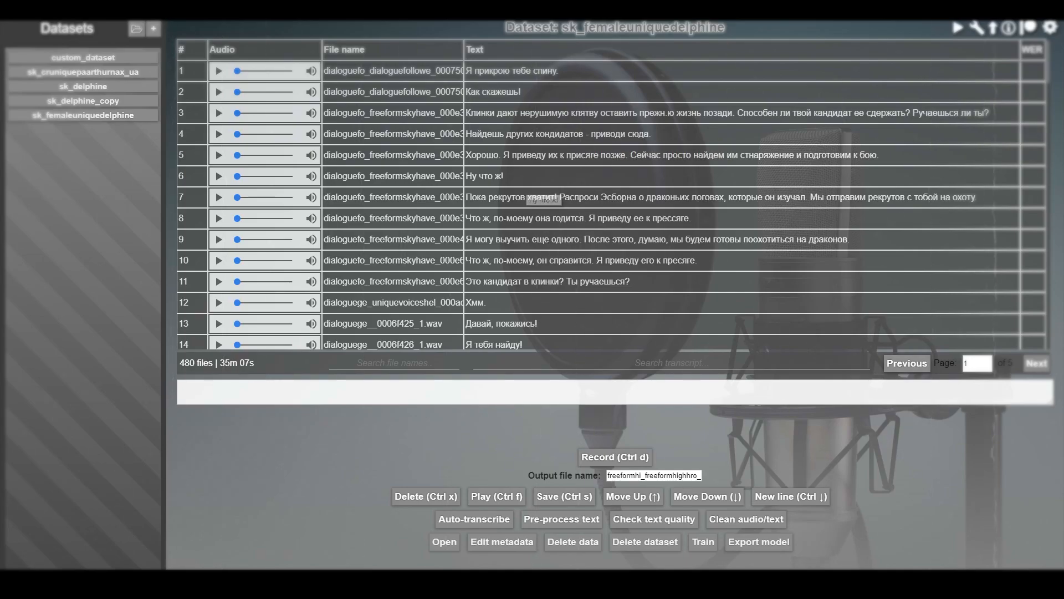
{"action": "left_click", "coordinate": [527, 92]}
{"action": "scroll", "coordinate": [609, 206], "scroll_direction": "down", "scroll_amount": 20}
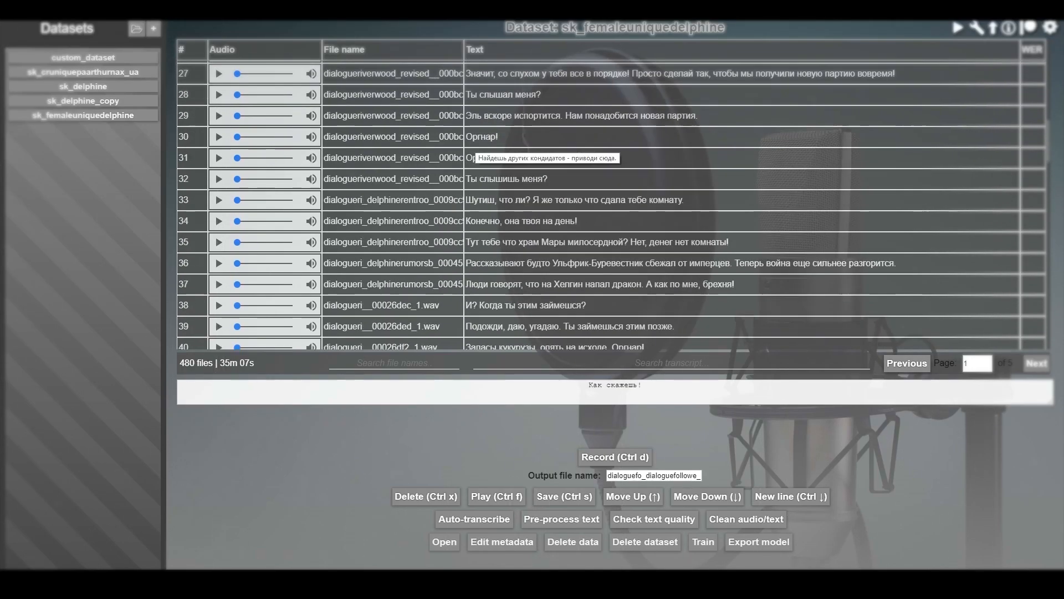
Step: Reopen the sk_cruniquepaarthurnax_ua dataset and set the Transcribe tool's transcription model to Whisper (Large)
{"action": "left_click", "coordinate": [83, 72]}
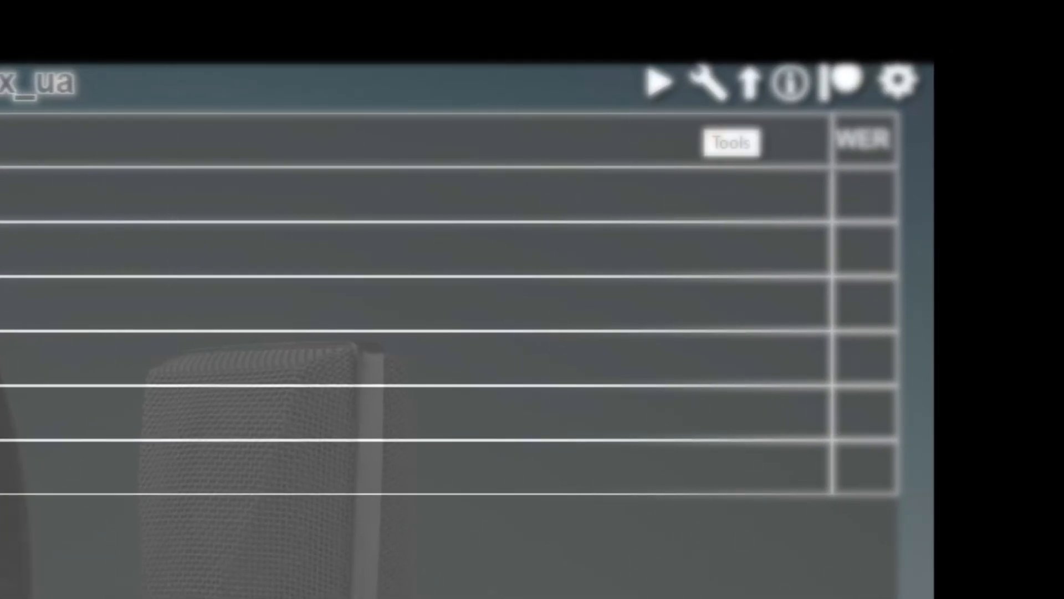
{"action": "left_click", "coordinate": [710, 83]}
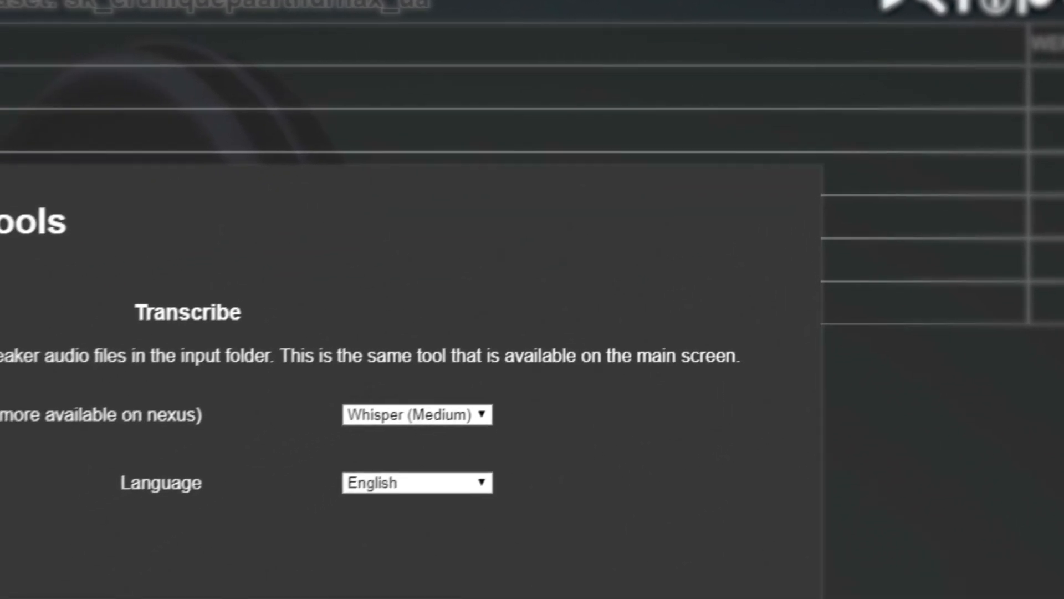
{"action": "left_click", "coordinate": [580, 320]}
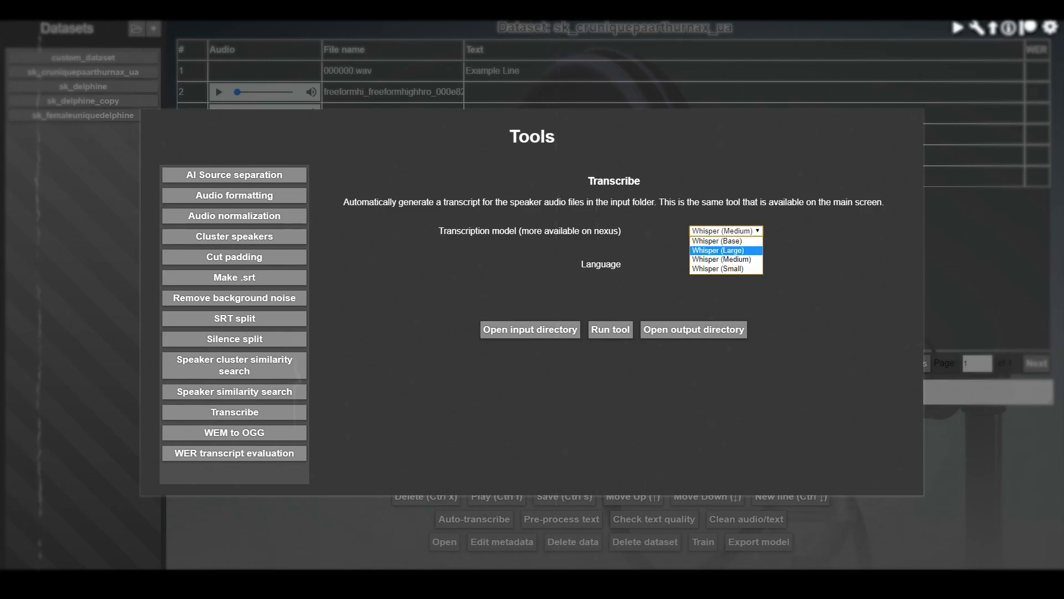
{"action": "left_click", "coordinate": [718, 250]}
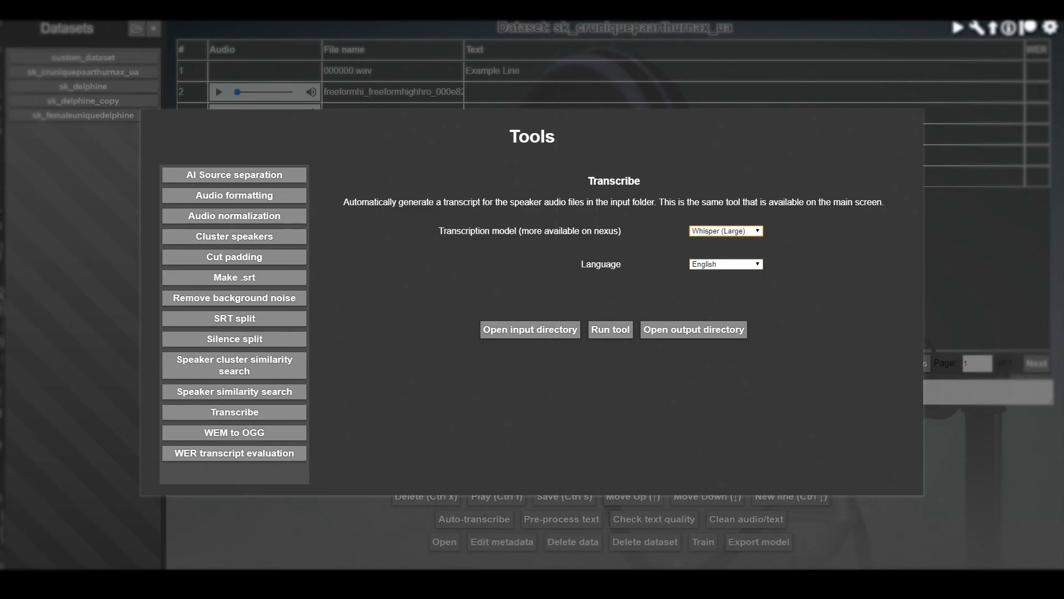
Step: Set the transcription language to Russian and check the available Whisper models, keeping Whisper (Large)
{"action": "left_click", "coordinate": [725, 264]}
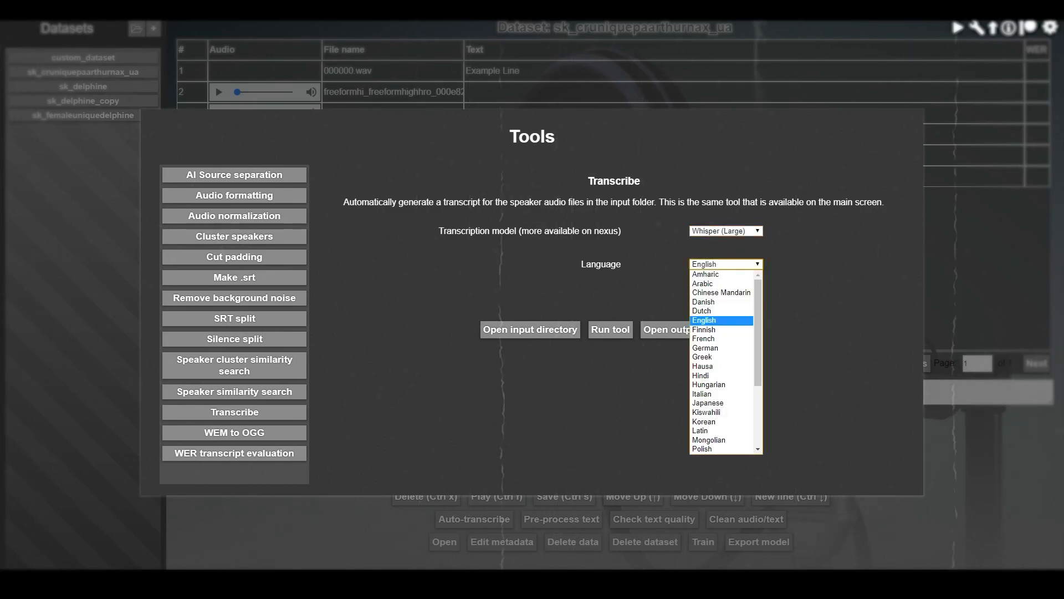
{"action": "scroll", "coordinate": [721, 403], "scroll_direction": "down", "scroll_amount": 3}
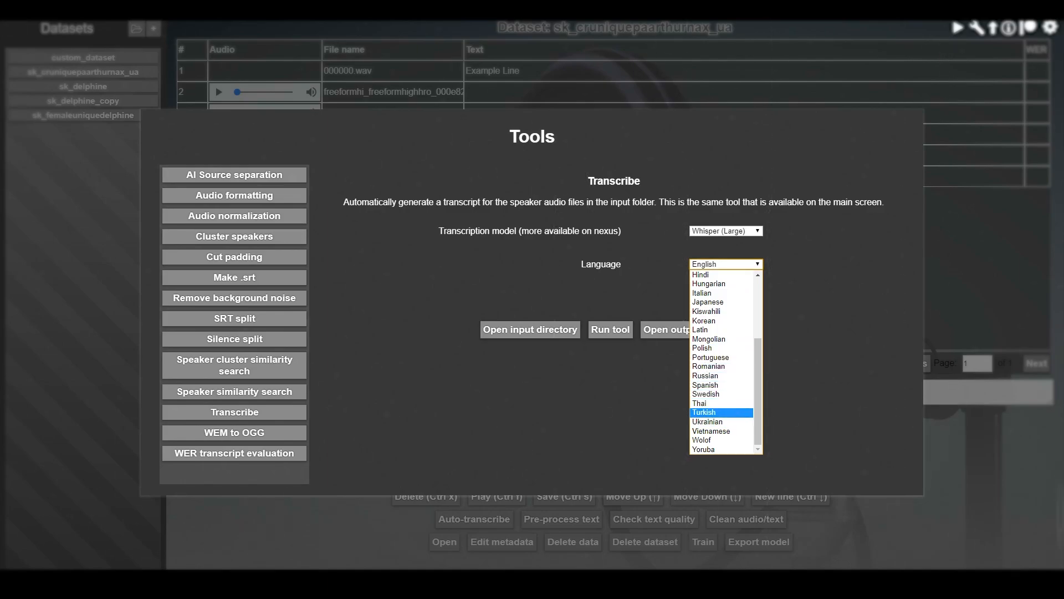
{"action": "left_click", "coordinate": [721, 375]}
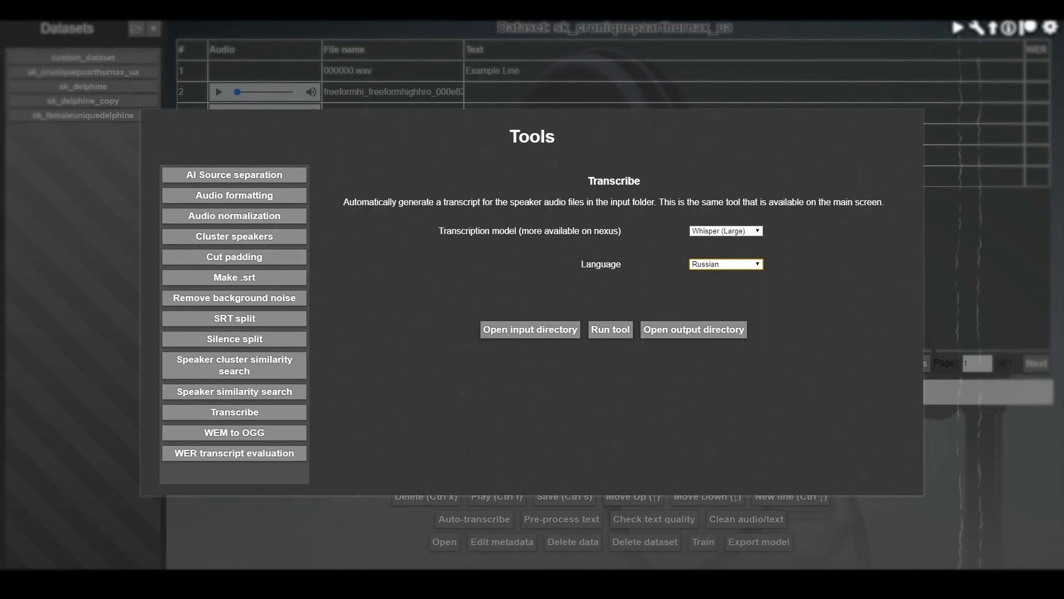
{"action": "left_click", "coordinate": [725, 231]}
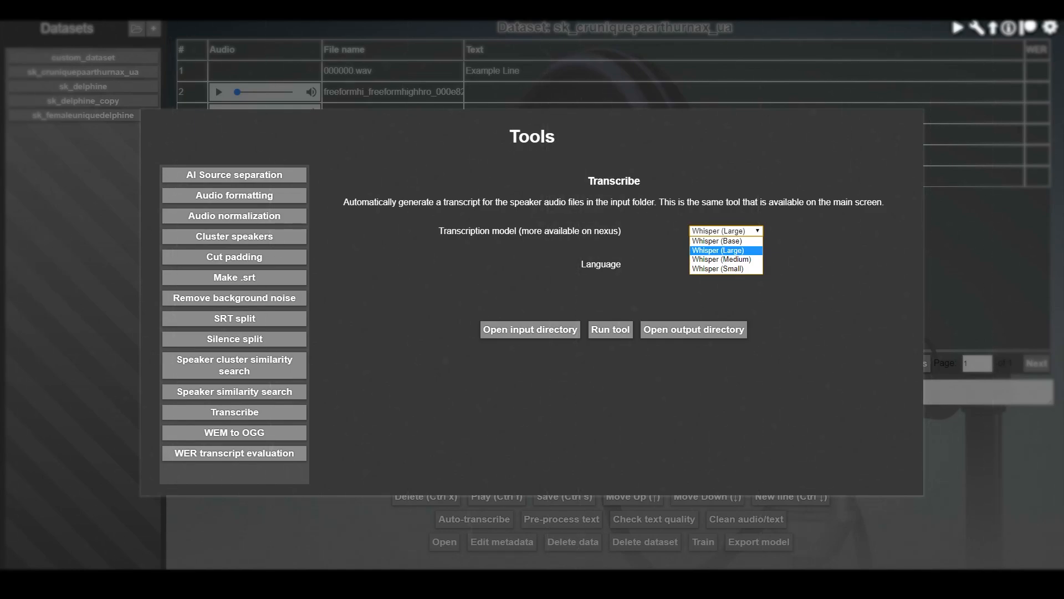
{"action": "key", "text": "Escape"}
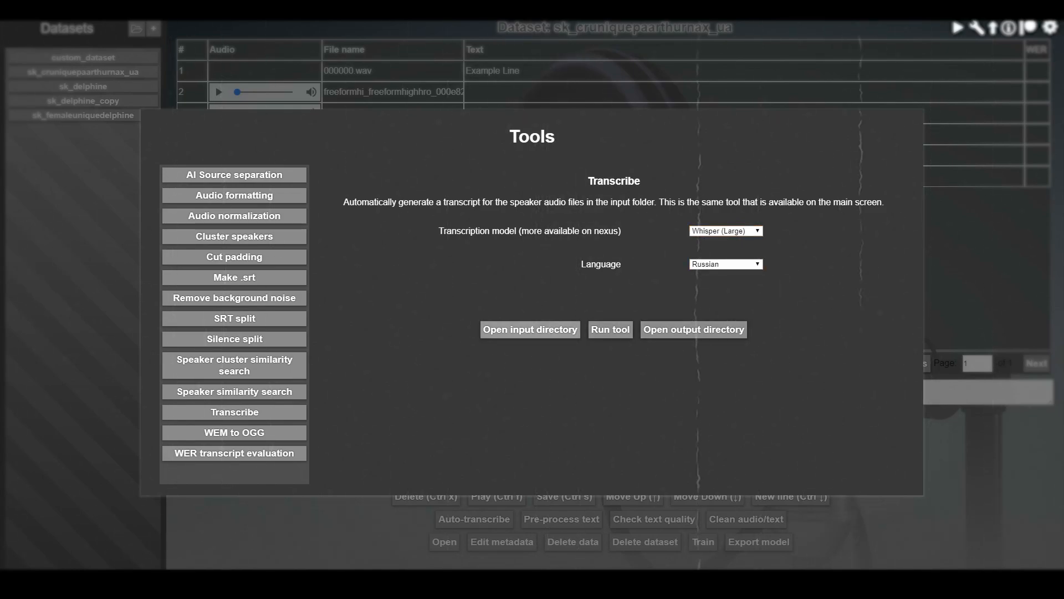
Step: Open the Transcribe tool's input folder and delete the two old dialoguefo WAV files from it
{"action": "left_click", "coordinate": [530, 330]}
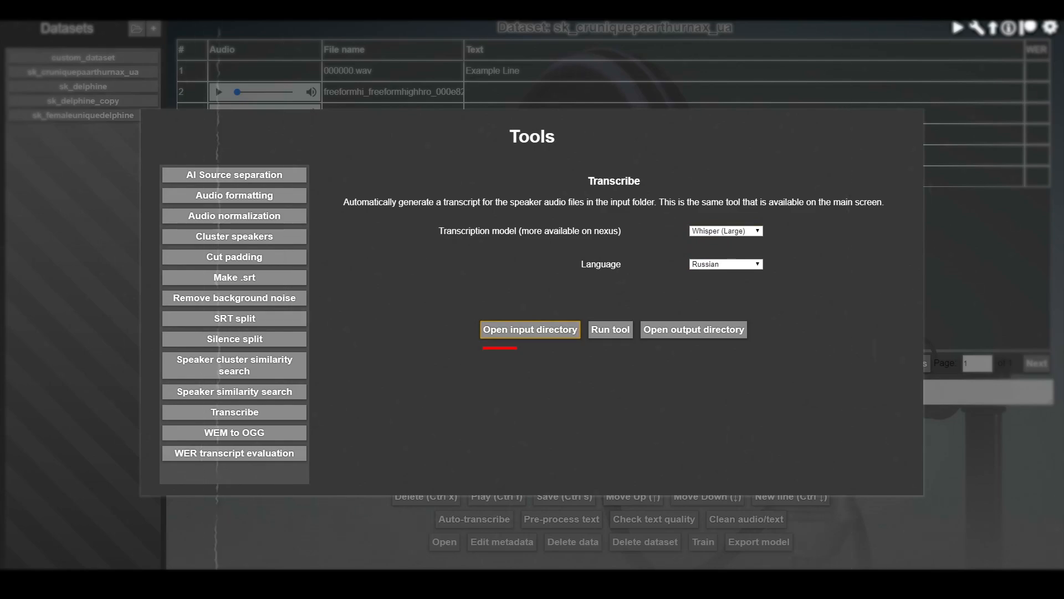
{"action": "mouse_move", "coordinate": [336, 584]}
{"action": "left_click", "coordinate": [516, 541]}
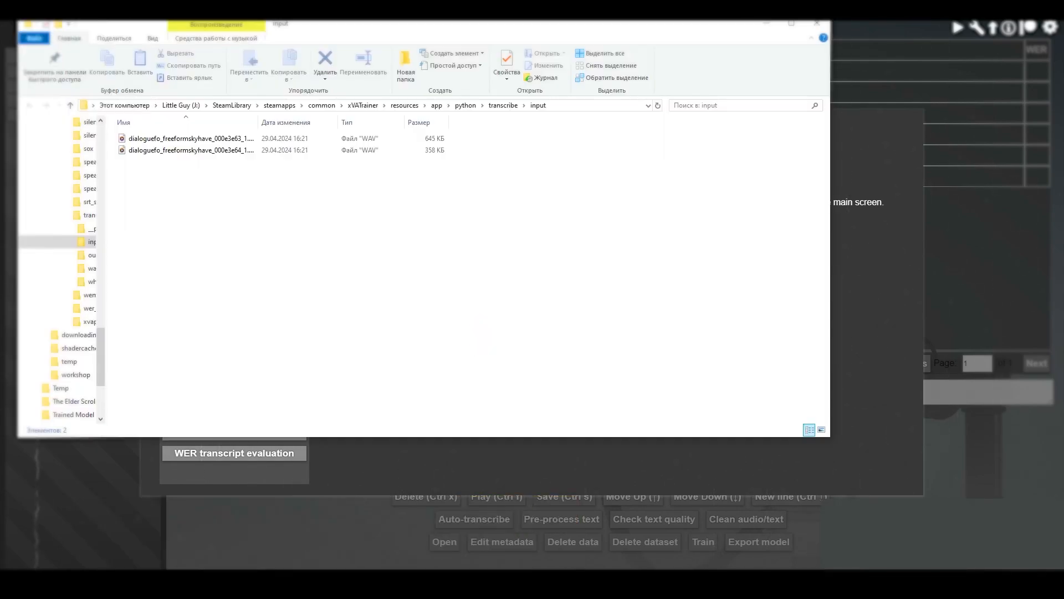
{"action": "left_click_drag", "start_coordinate": [342, 219], "coordinate": [292, 138]}
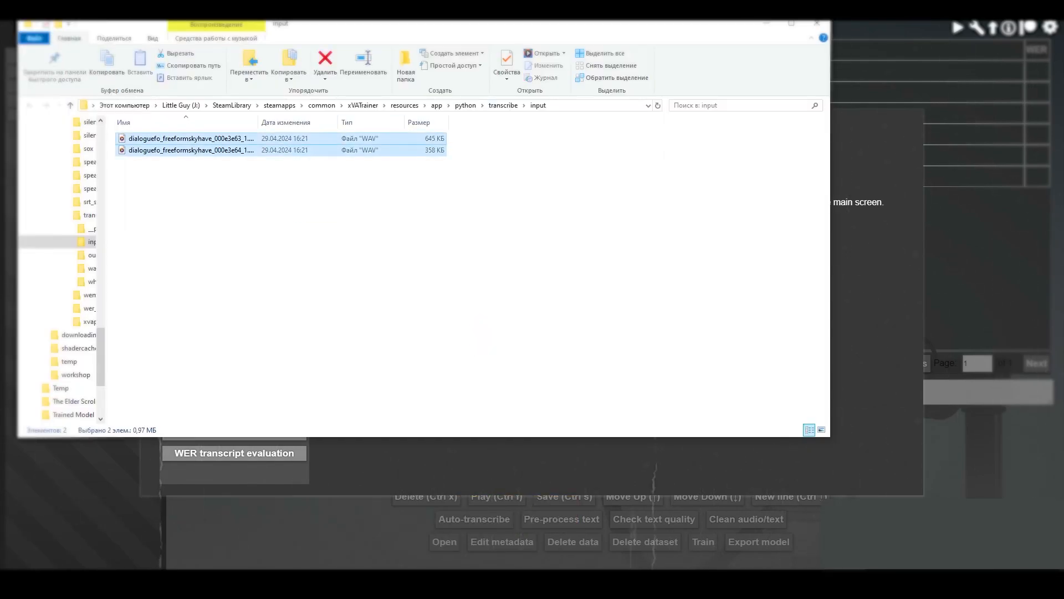
{"action": "key", "text": "Delete"}
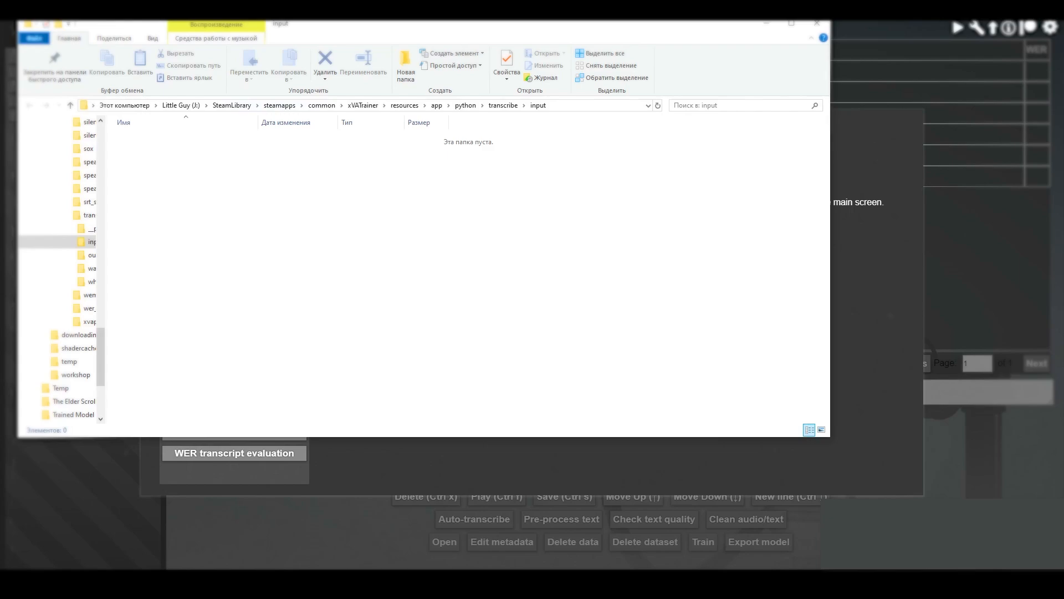
Step: Copy all five WAV files from the sk_cruniquepaarthurnax_ua dataset's wavs folder into the Transcribe input folder
{"action": "left_click_drag", "start_coordinate": [130, 29], "coordinate": [609, 137]}
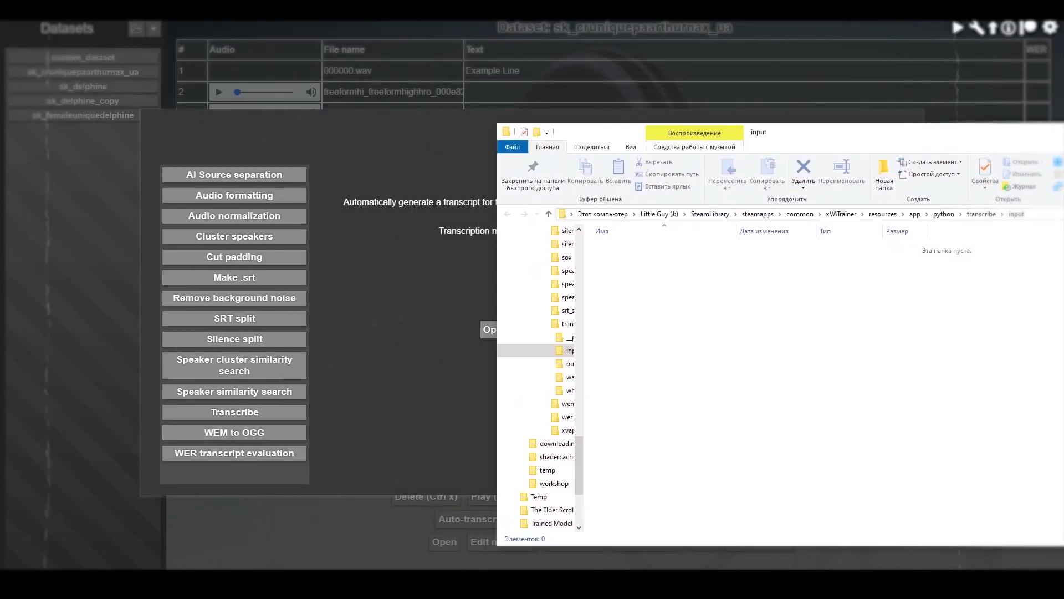
{"action": "left_click", "coordinate": [336, 582]}
{"action": "left_click", "coordinate": [396, 535]}
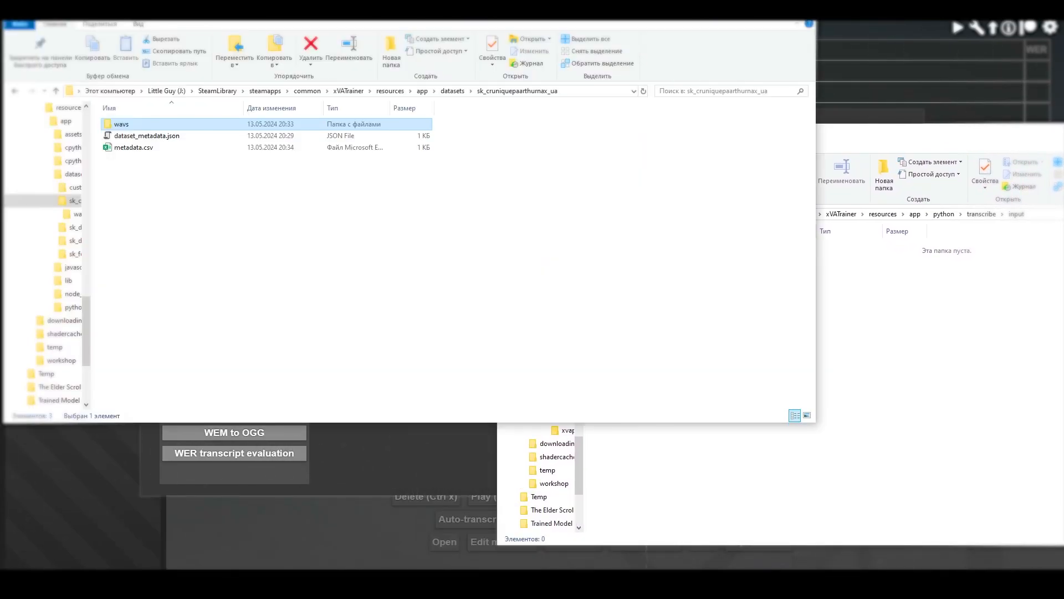
{"action": "double_click", "coordinate": [121, 125]}
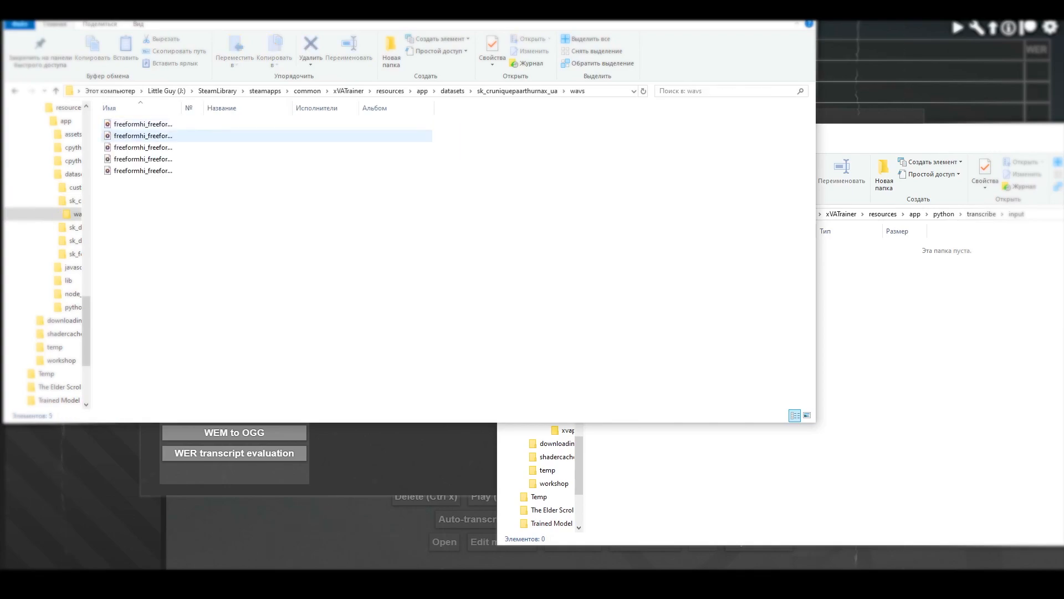
{"action": "key", "text": "alt+Tab"}
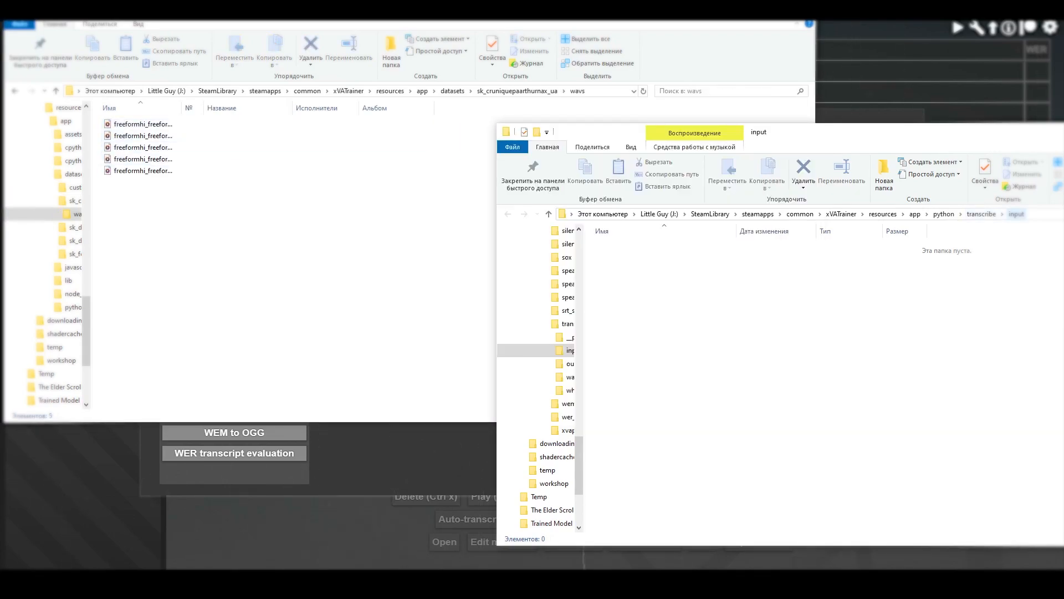
{"action": "left_click_drag", "start_coordinate": [205, 233], "coordinate": [216, 100]}
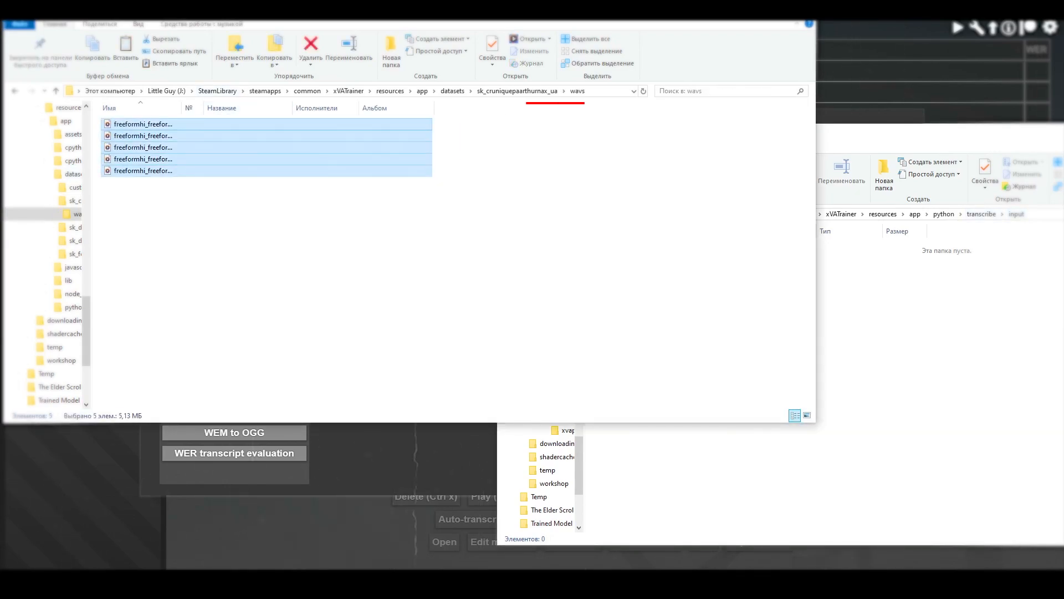
{"action": "key", "text": "alt+Tab"}
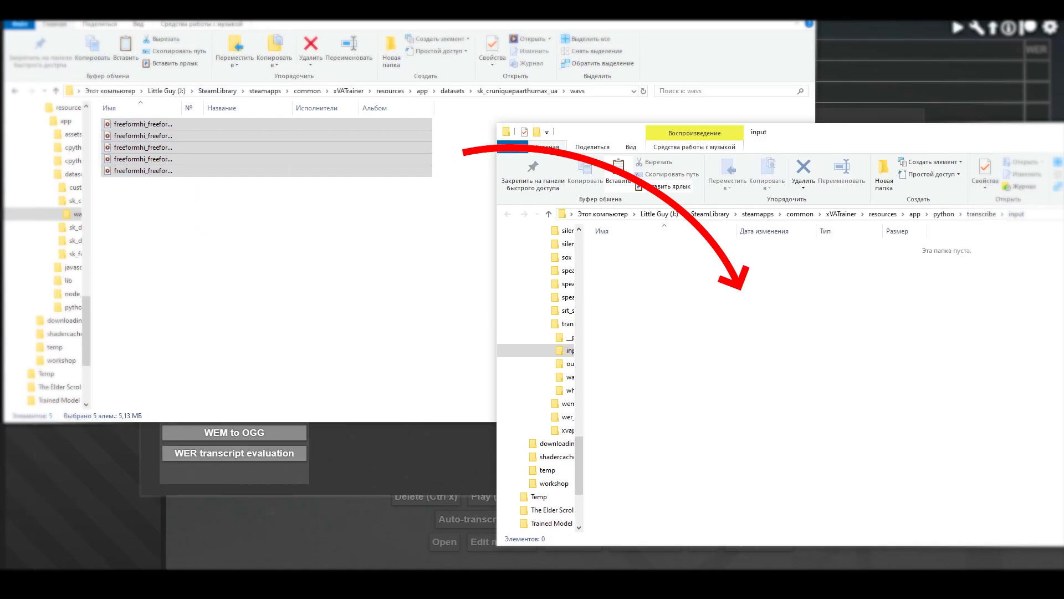
{"action": "key", "text": "ctrl+v"}
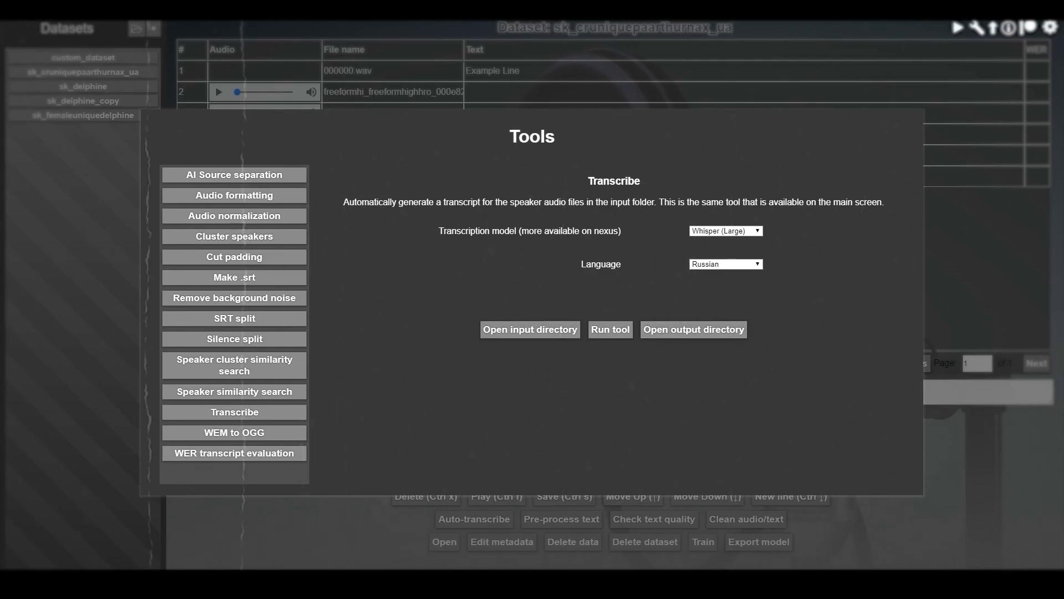
Step: Run the Transcribe tool on the copied WAV files, then close the input folder and bring up the output folder
{"action": "left_click", "coordinate": [611, 329]}
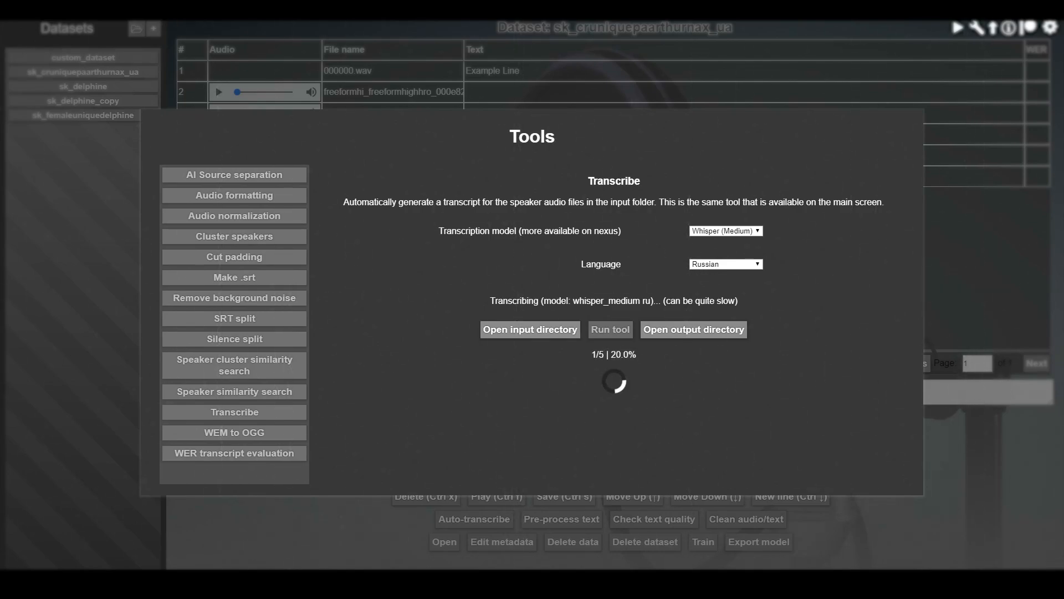
{"action": "mouse_move", "coordinate": [591, 355]}
{"action": "left_mouse_down"}
{"action": "mouse_move", "coordinate": [637, 354]}
{"action": "mouse_move", "coordinate": [592, 355]}
{"action": "left_mouse_up"}
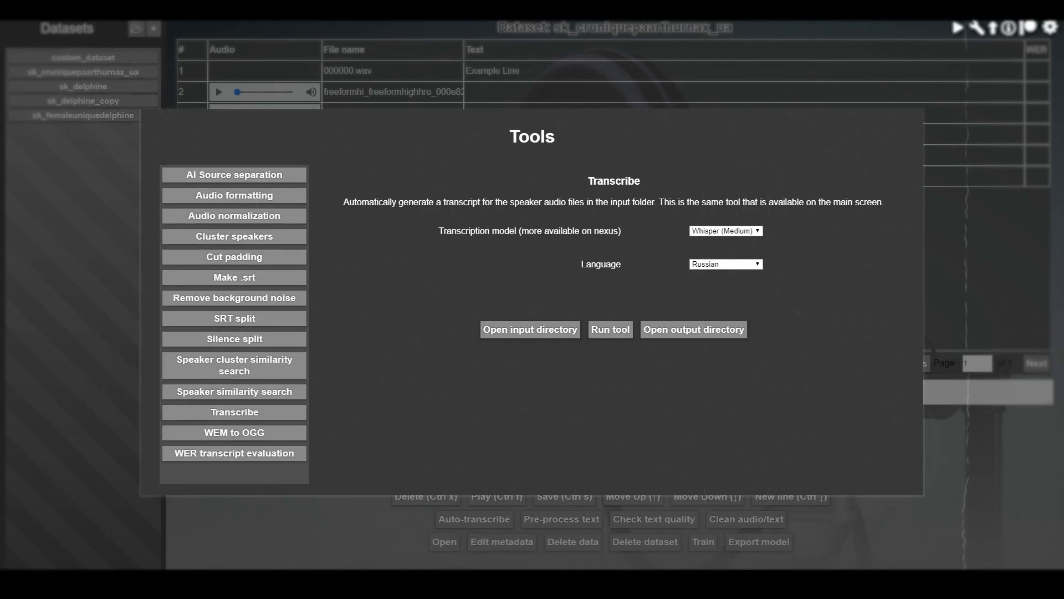
{"action": "left_click", "coordinate": [693, 329]}
{"action": "mouse_move", "coordinate": [337, 582]}
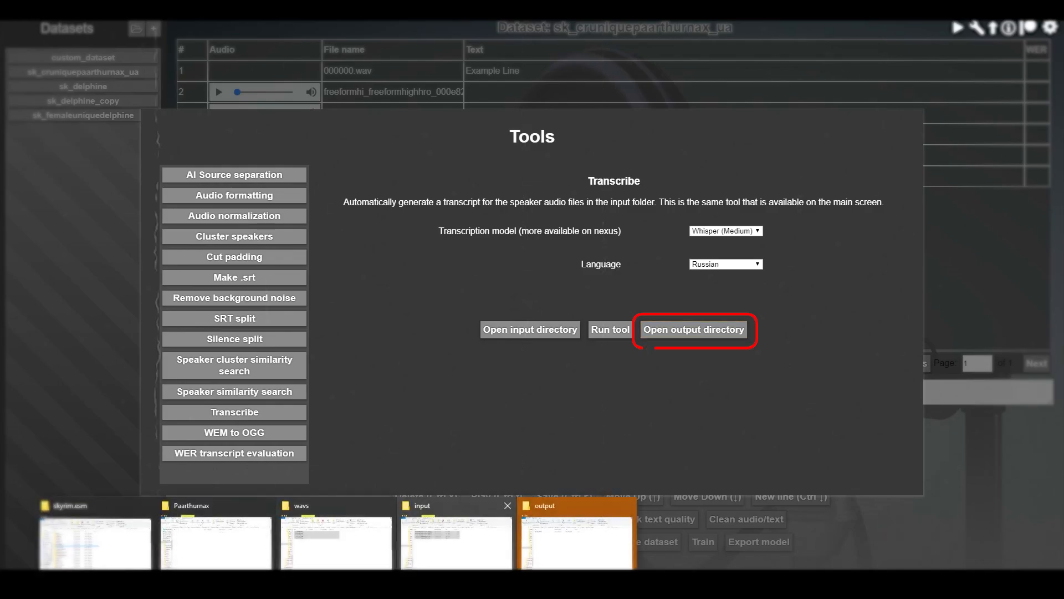
{"action": "left_click", "coordinate": [506, 504]}
{"action": "left_click", "coordinate": [529, 536]}
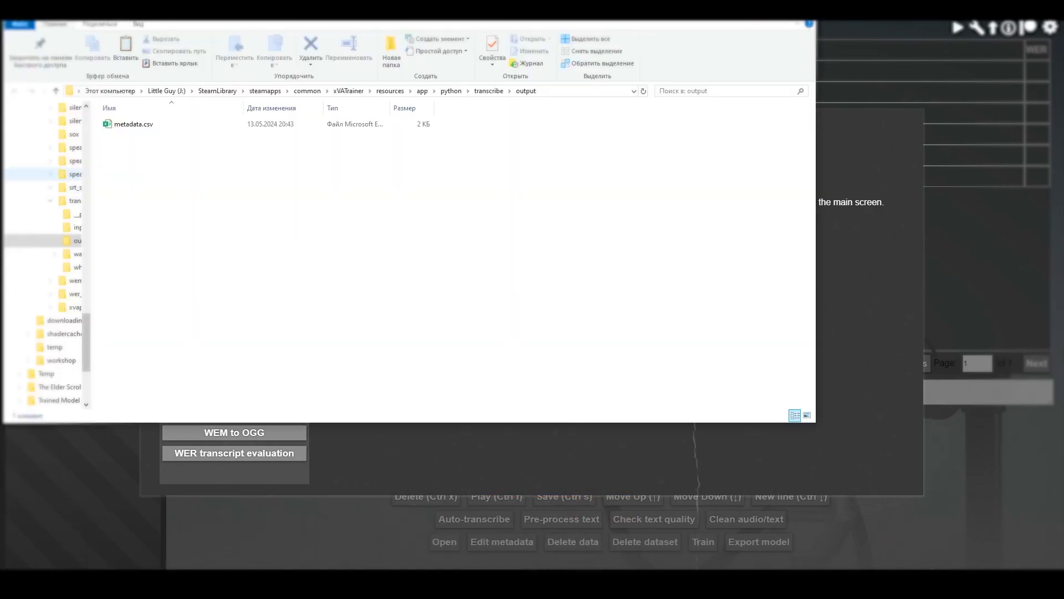
Step: Open the output metadata.csv in Excel, inspect the transcript text of the first line, and close it without saving
{"action": "double_click", "coordinate": [146, 125]}
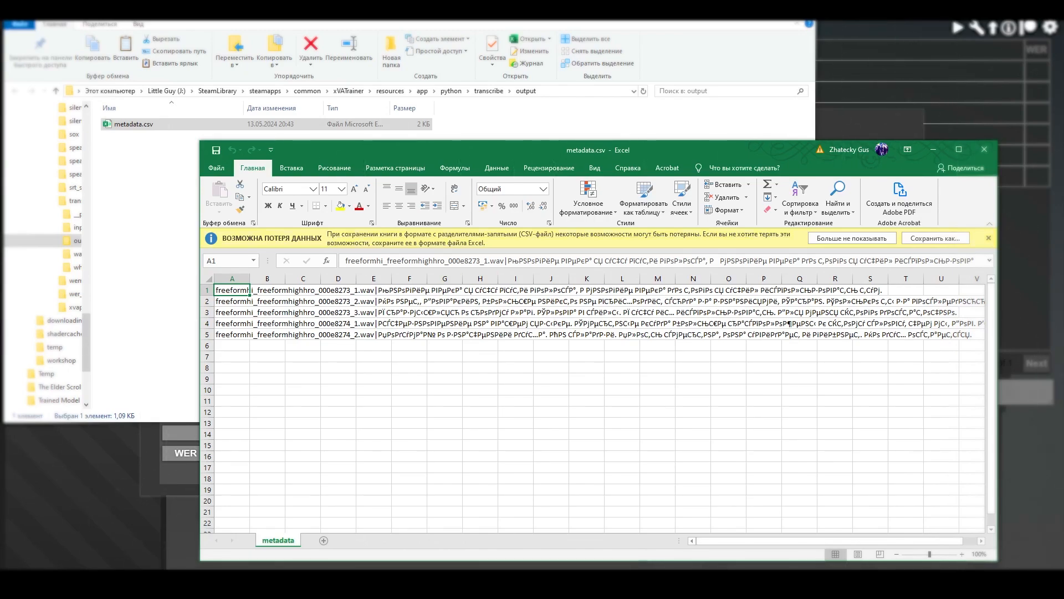
{"action": "left_click_drag", "start_coordinate": [506, 260], "coordinate": [985, 261]}
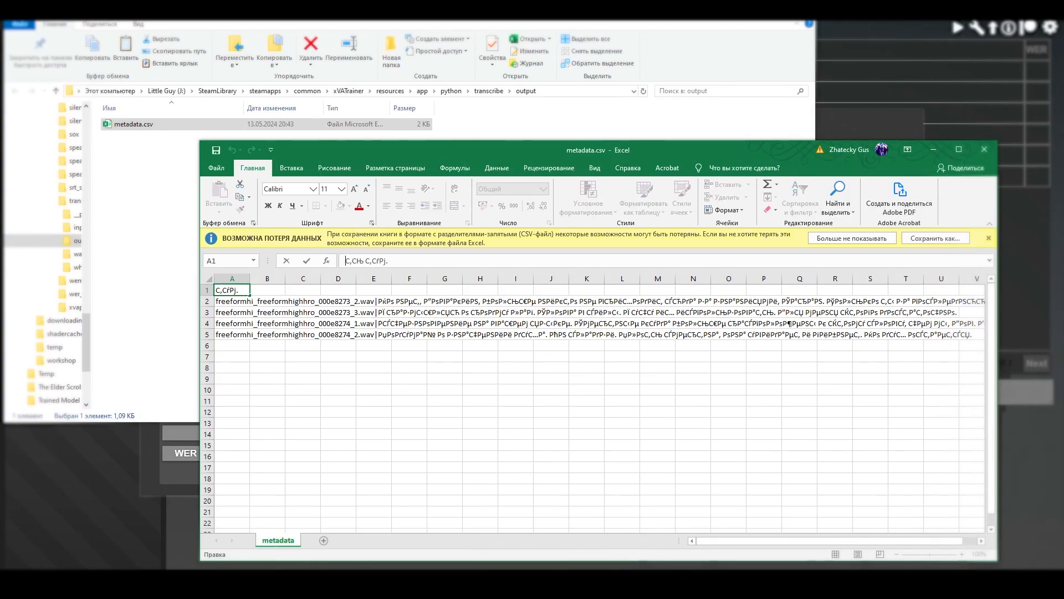
{"action": "left_click", "coordinate": [985, 149]}
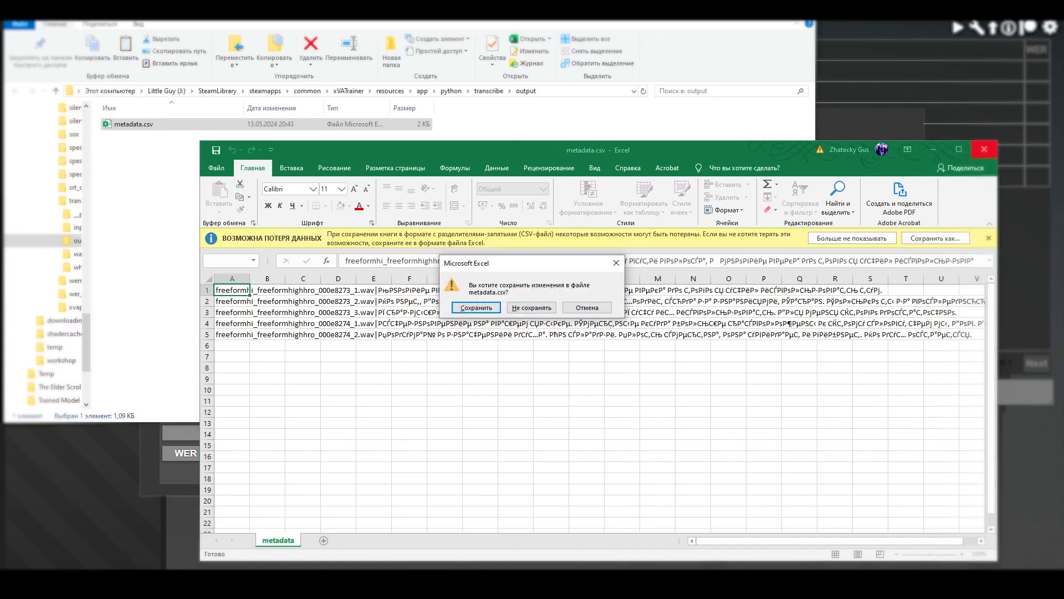
{"action": "left_click", "coordinate": [531, 308]}
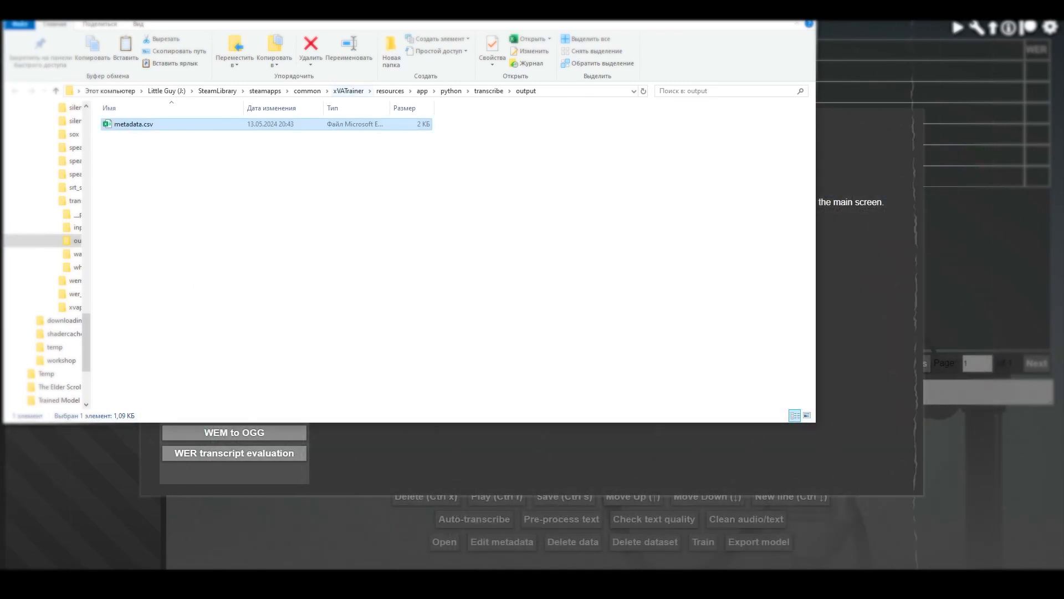
Step: Reselect the sk_cruniquepaarthurnax_ua dataset in xVATrainer and open its folder in File Explorer
{"action": "left_click_drag", "start_coordinate": [223, 8], "coordinate": [679, 169]}
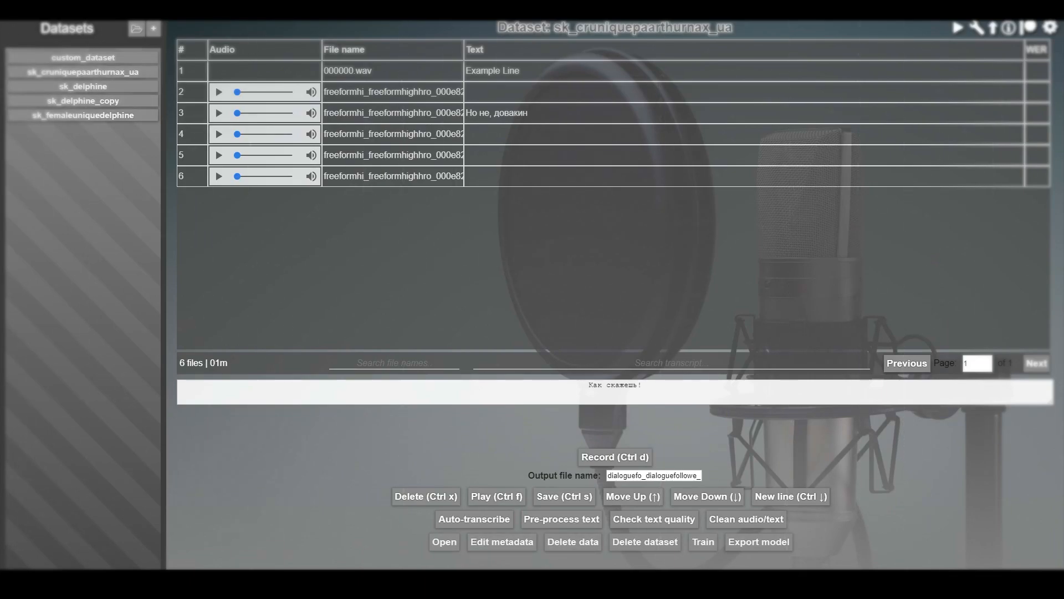
{"action": "left_click", "coordinate": [83, 114]}
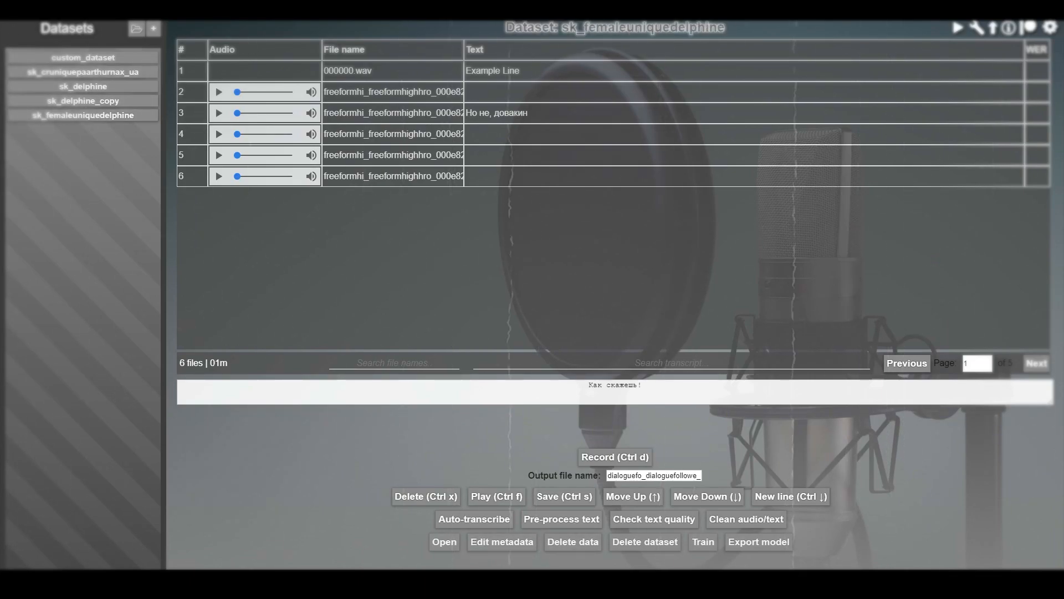
{"action": "left_click", "coordinate": [83, 100]}
{"action": "left_click", "coordinate": [83, 71]}
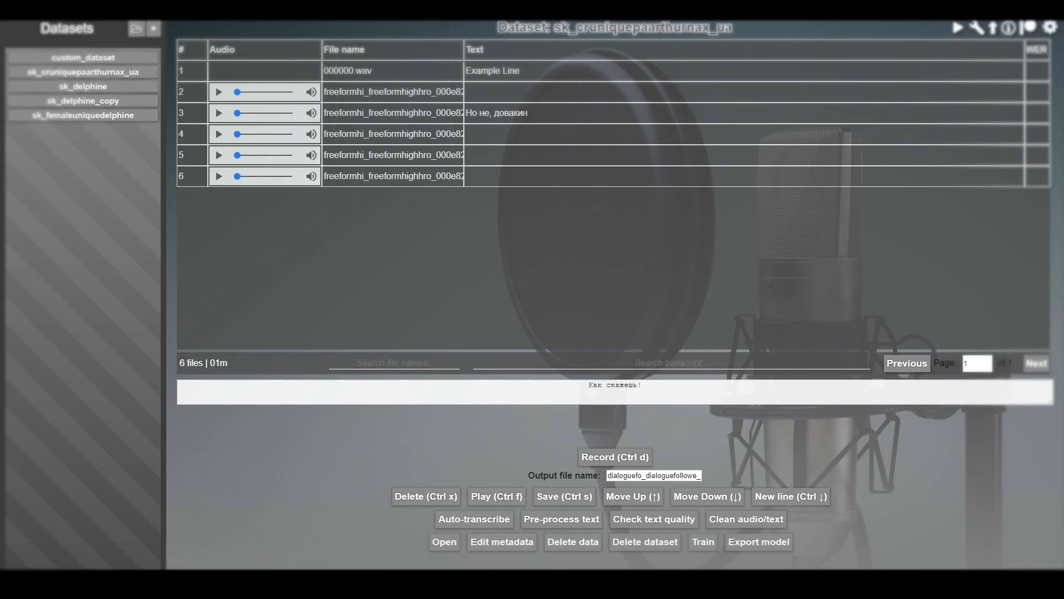
{"action": "left_click", "coordinate": [444, 542]}
{"action": "mouse_move", "coordinate": [338, 582]}
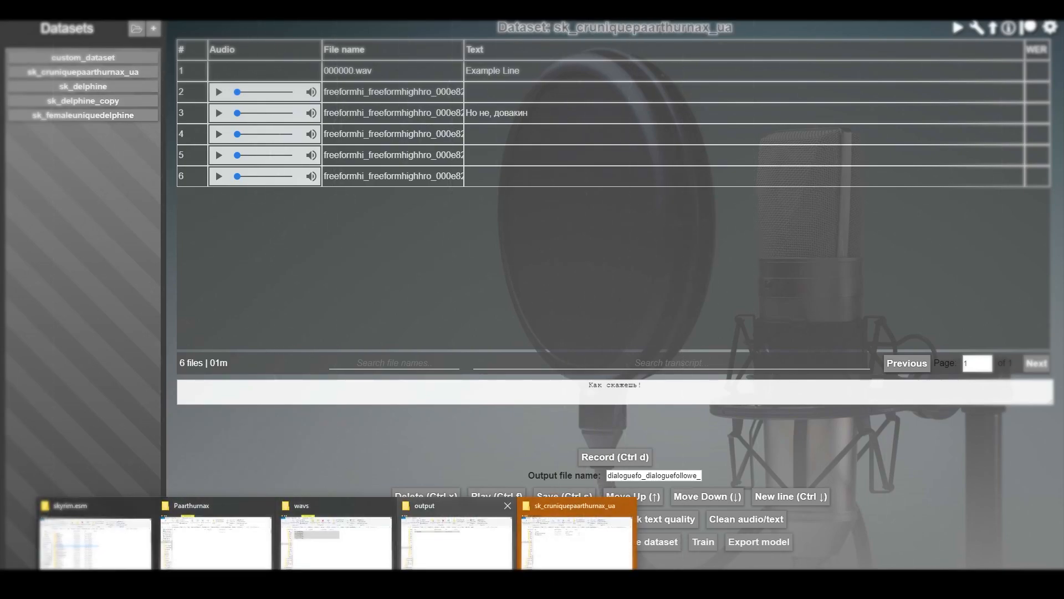
{"action": "left_click", "coordinate": [571, 526]}
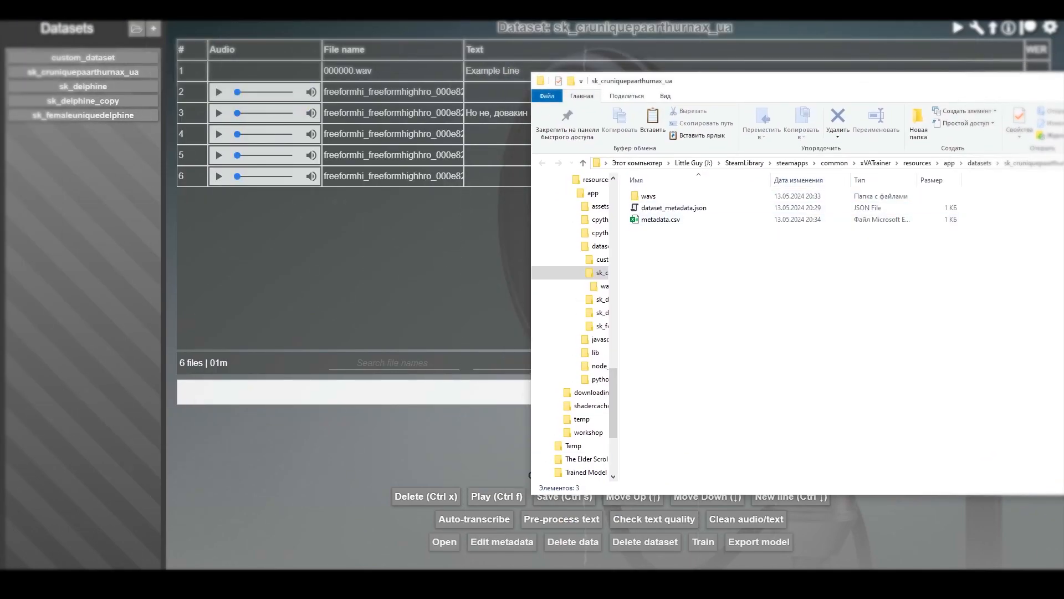
Step: Move metadata.csv from the Transcribe output folder into the sk_cruniquepaarthurnax_ua folder, replacing the existing file
{"action": "left_click", "coordinate": [337, 582]}
{"action": "left_click", "coordinate": [577, 541]}
{"action": "left_click_drag", "start_coordinate": [639, 81], "coordinate": [763, 142]}
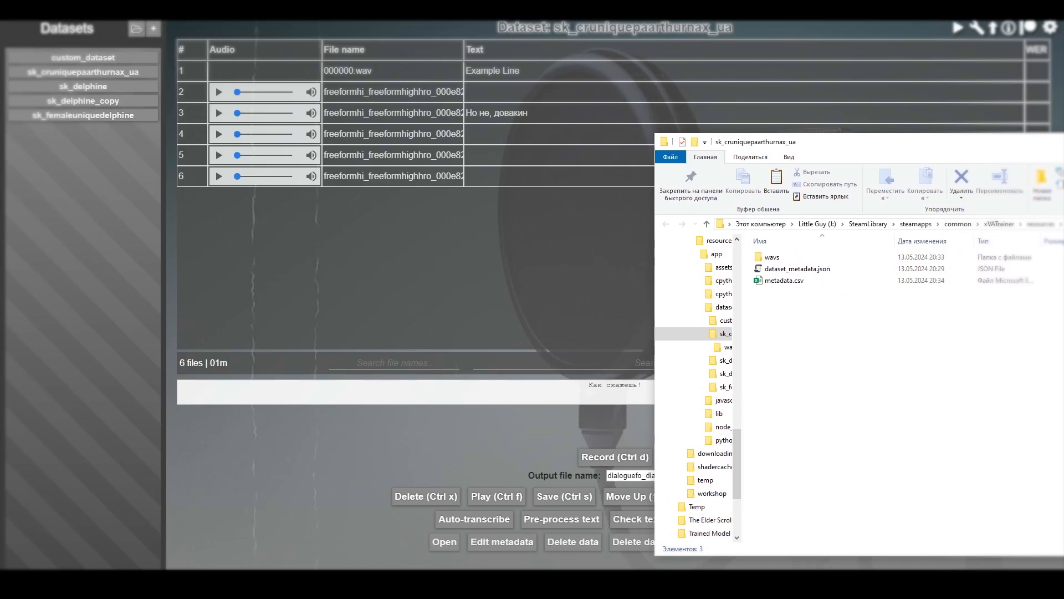
{"action": "left_click", "coordinate": [337, 582]}
{"action": "left_click", "coordinate": [460, 541]}
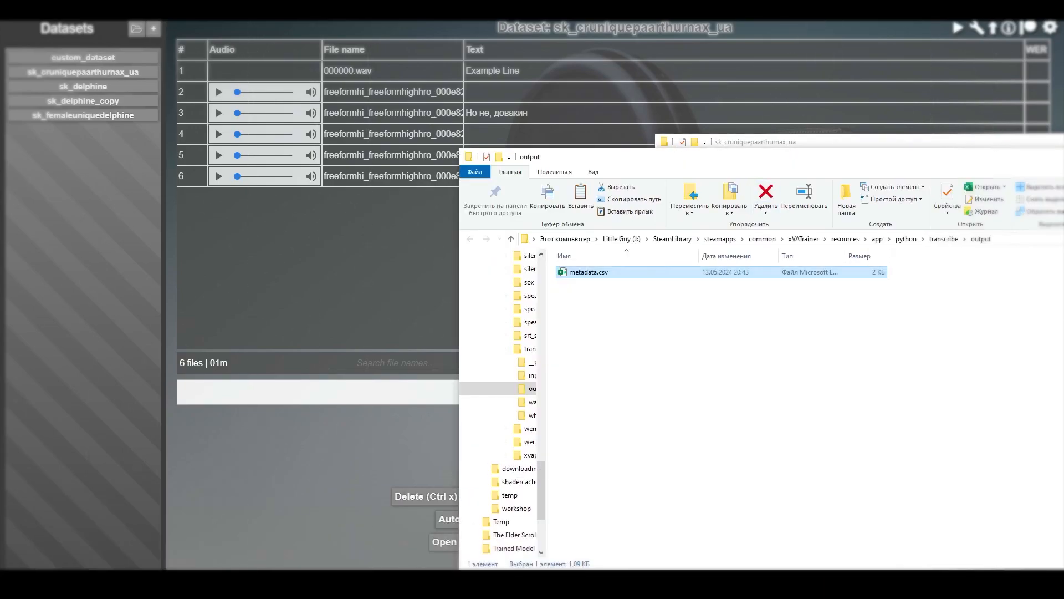
{"action": "left_click_drag", "start_coordinate": [690, 157], "coordinate": [94, 132]}
{"action": "left_click_drag", "start_coordinate": [139, 247], "coordinate": [898, 357]}
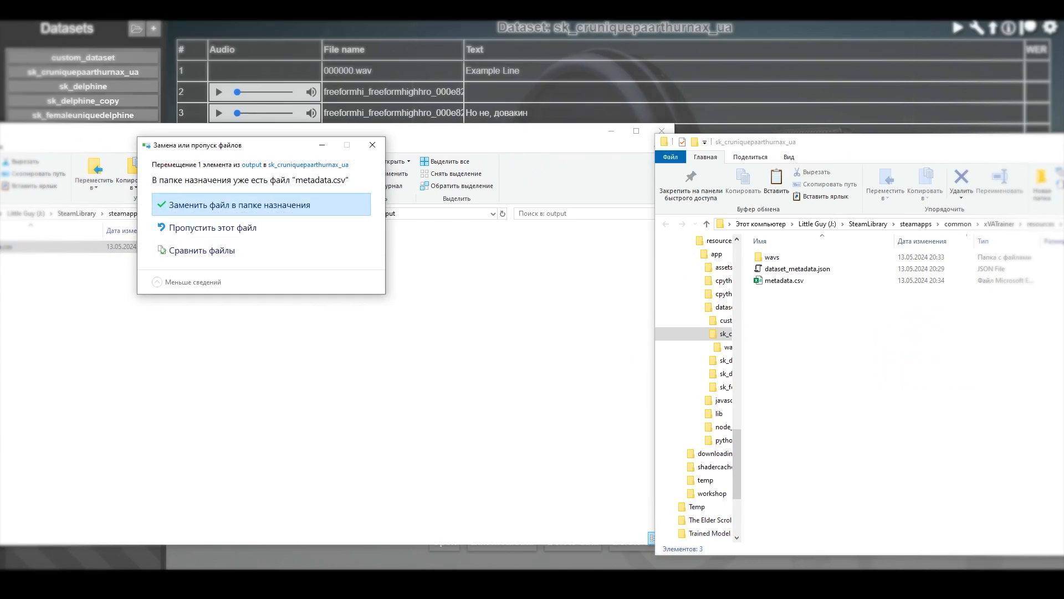
{"action": "left_click", "coordinate": [239, 205]}
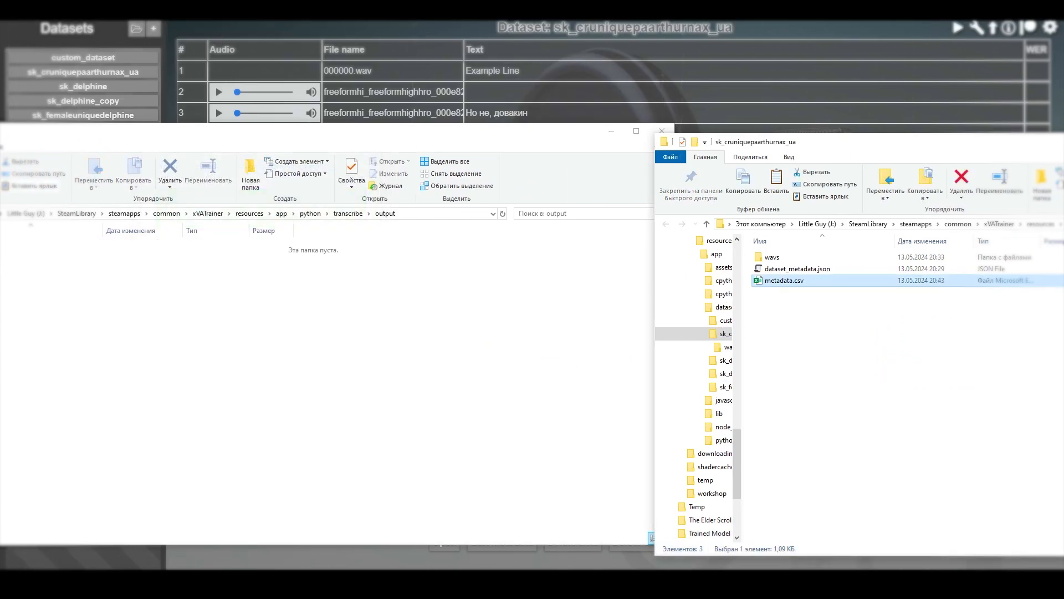
Step: Return to xVATrainer, select row 2, and switch to the sk_delphine_copy dataset
{"action": "left_click", "coordinate": [392, 92]}
{"action": "left_click", "coordinate": [83, 100]}
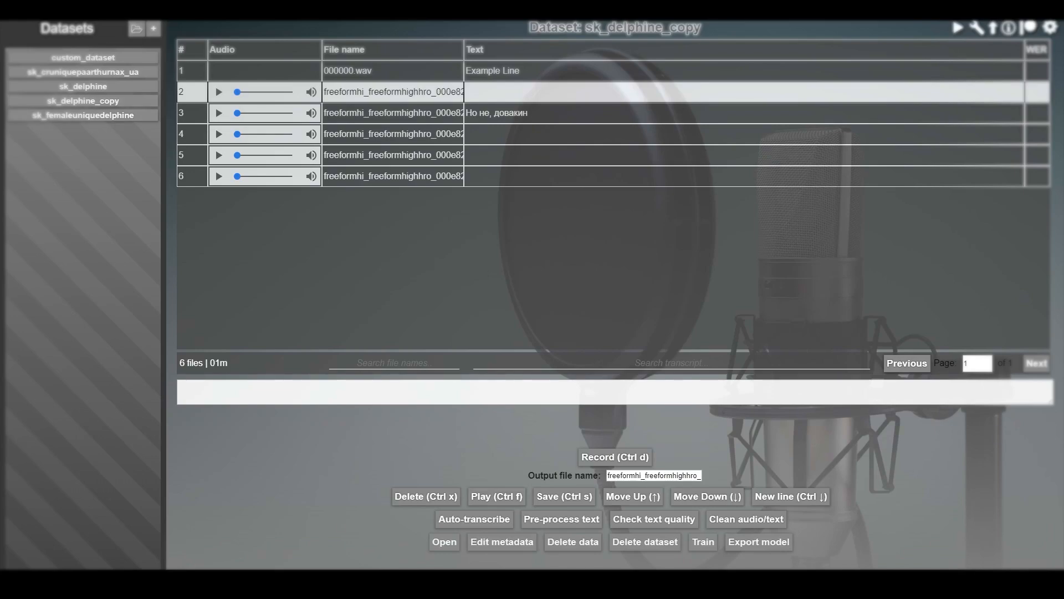
{"action": "key", "text": "alt+Tab"}
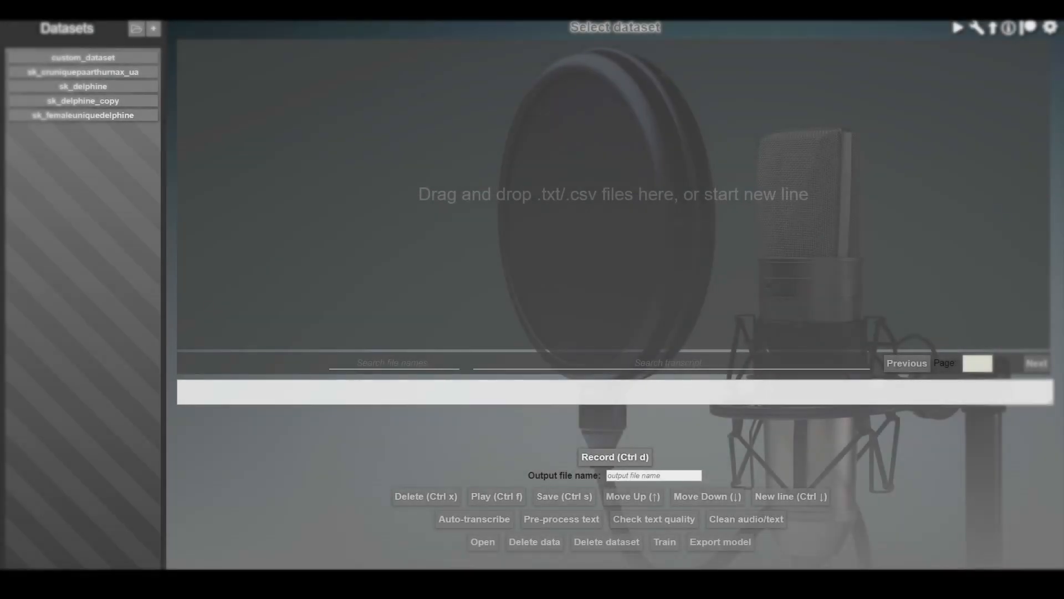
Step: Play and select the first line of sk_cruniquepaarthurnax_ua, and compare its file count and duration with the sk_femaleuniquedelphine dataset
{"action": "left_click", "coordinate": [82, 71]}
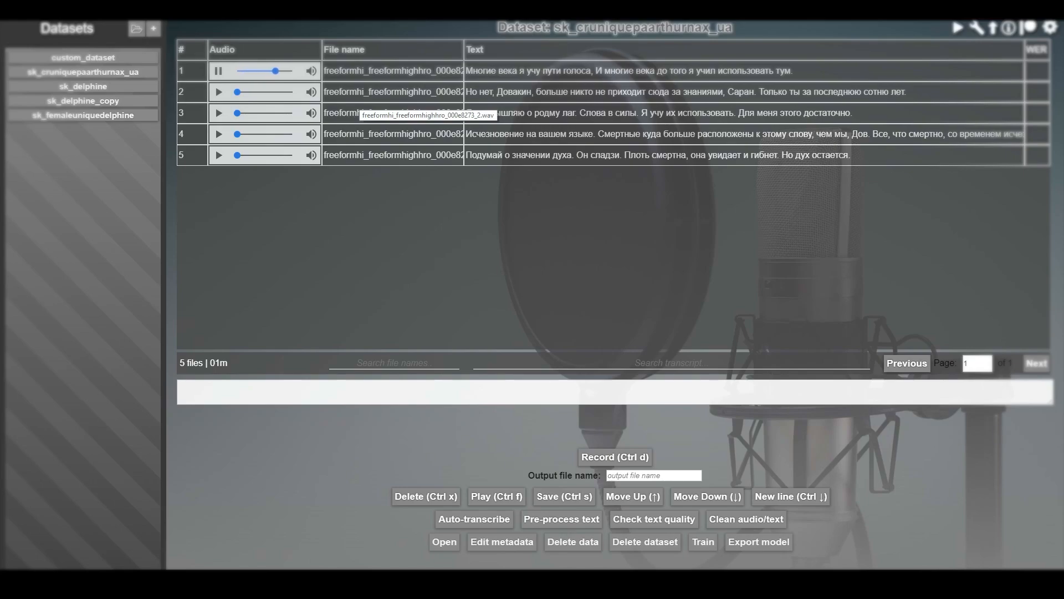
{"action": "left_click", "coordinate": [359, 70]}
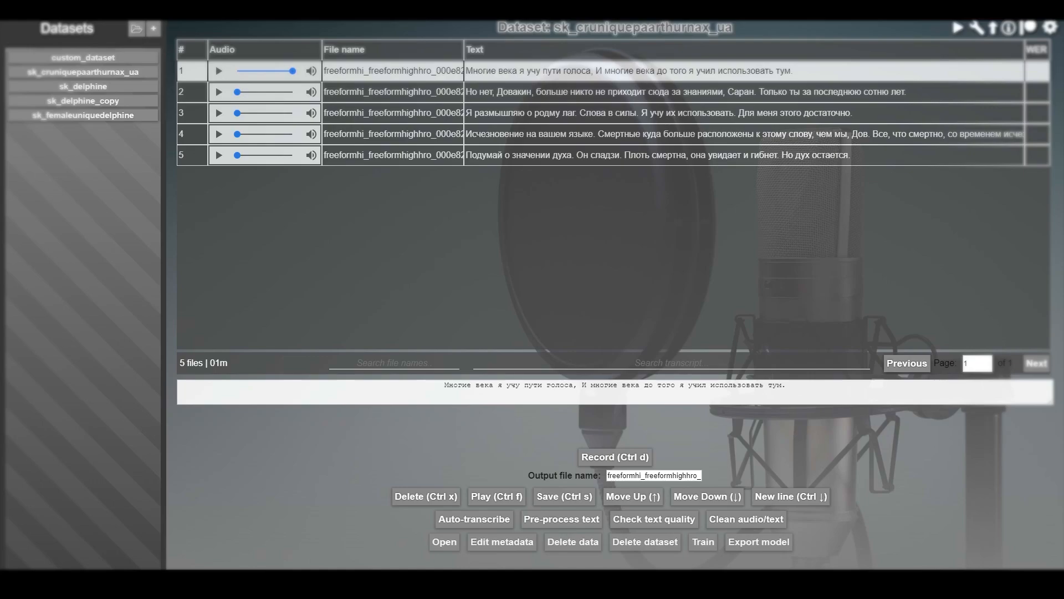
{"action": "left_click", "coordinate": [82, 115]}
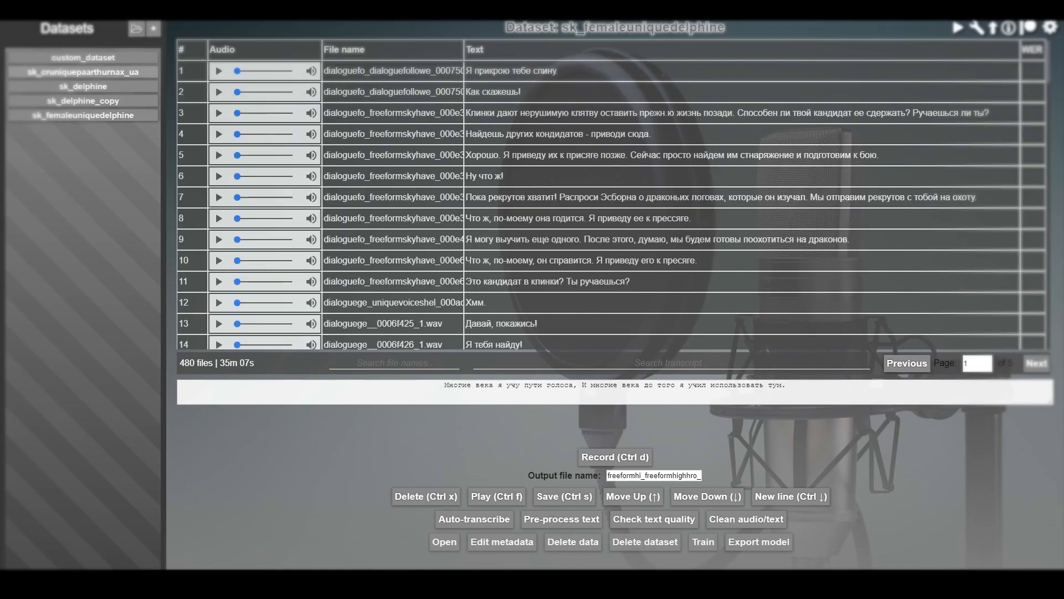
{"action": "left_click_drag", "start_coordinate": [195, 362], "coordinate": [1014, 363]}
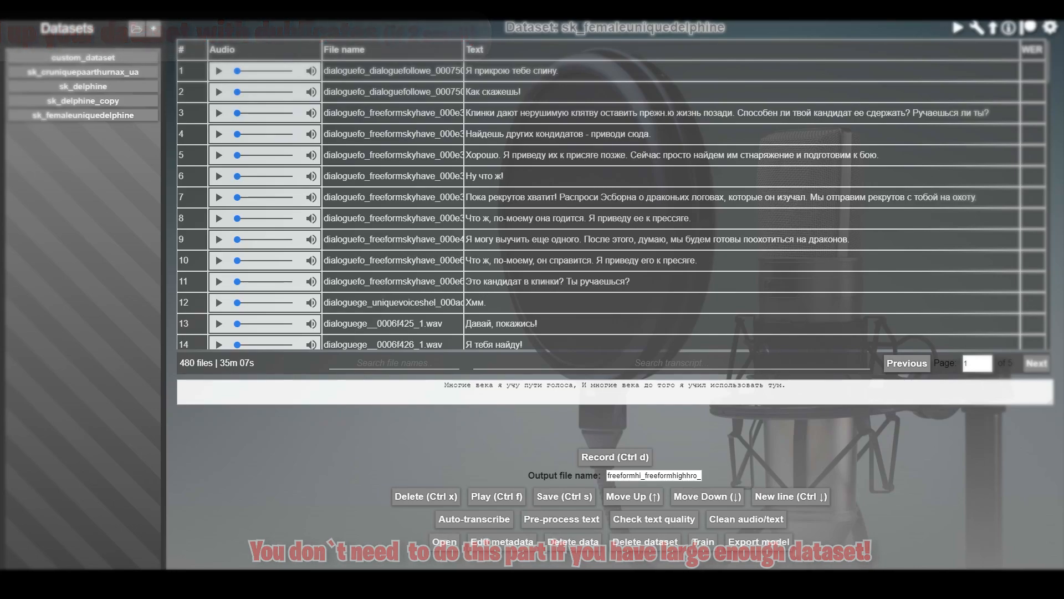
Step: Reselect the sk_cruniquepaarthurnax_ua dataset and open its wavs folder in File Explorer
{"action": "left_click", "coordinate": [83, 71]}
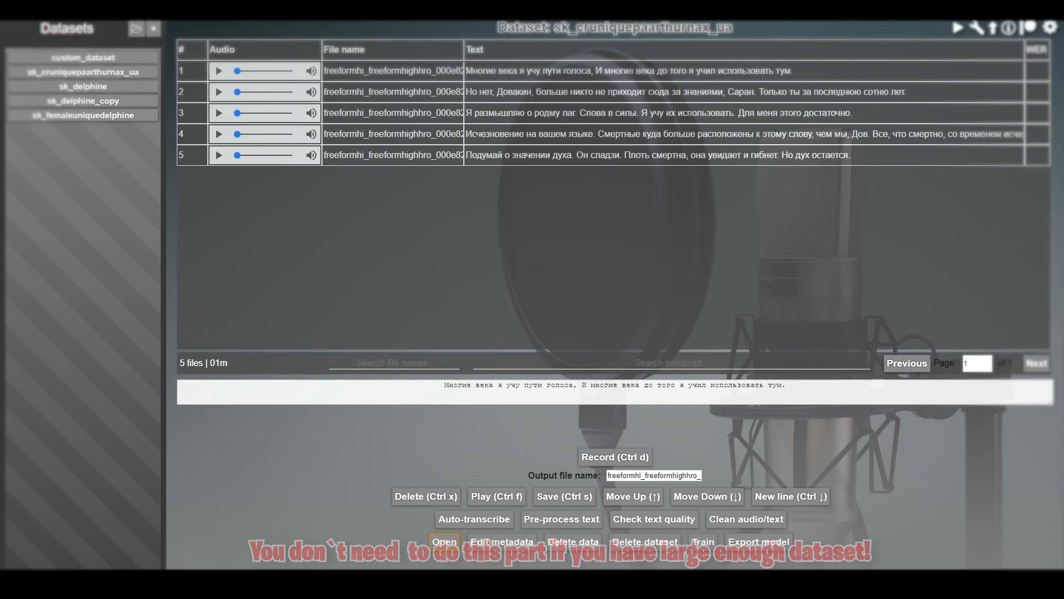
{"action": "mouse_move", "coordinate": [388, 585]}
{"action": "left_click", "coordinate": [655, 536]}
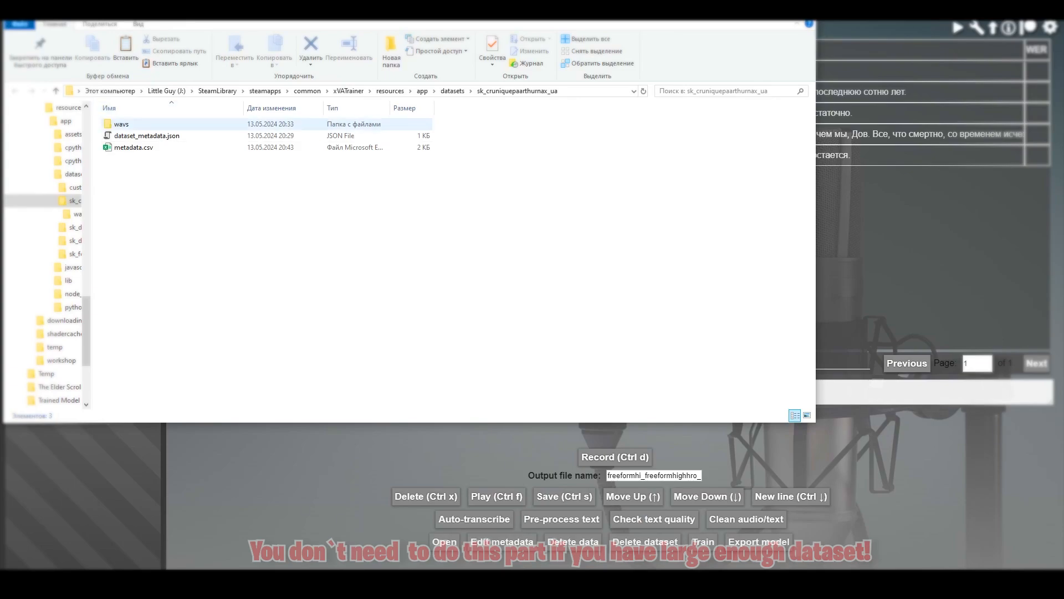
{"action": "double_click", "coordinate": [122, 123]}
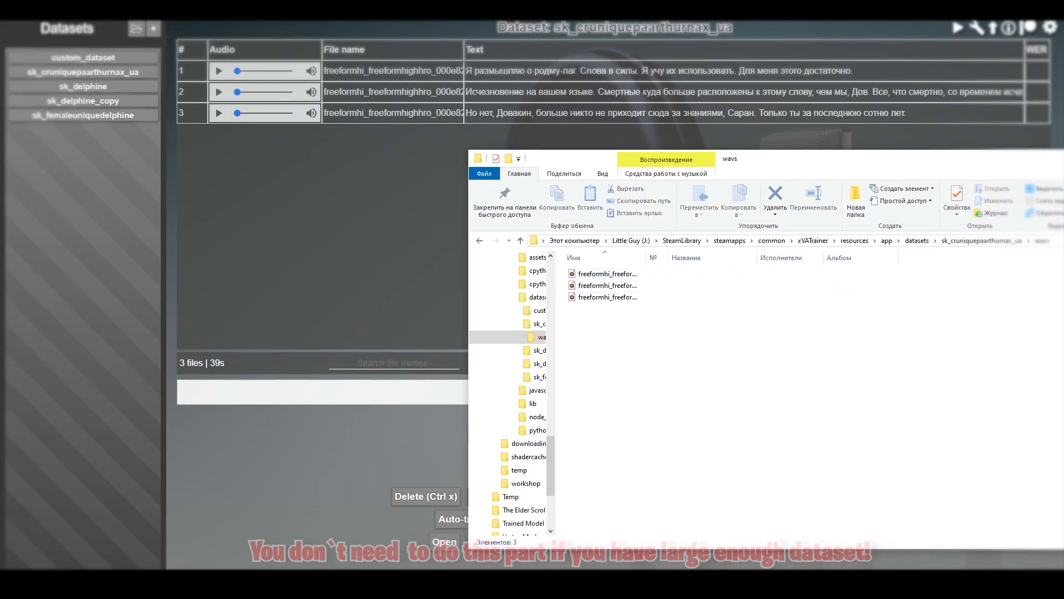
Step: Duplicate all three wav files within the wavs folder and widen the name column to show their full file names
{"action": "left_click_drag", "start_coordinate": [643, 372], "coordinate": [629, 294]}
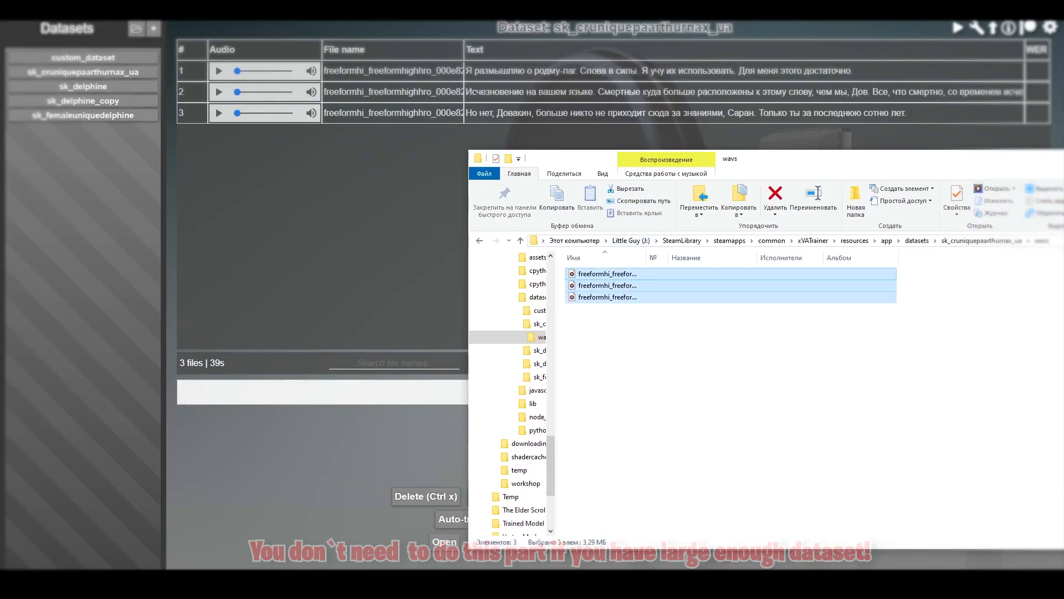
{"action": "key", "text": "ctrl+c"}
{"action": "key", "text": "ctrl+v"}
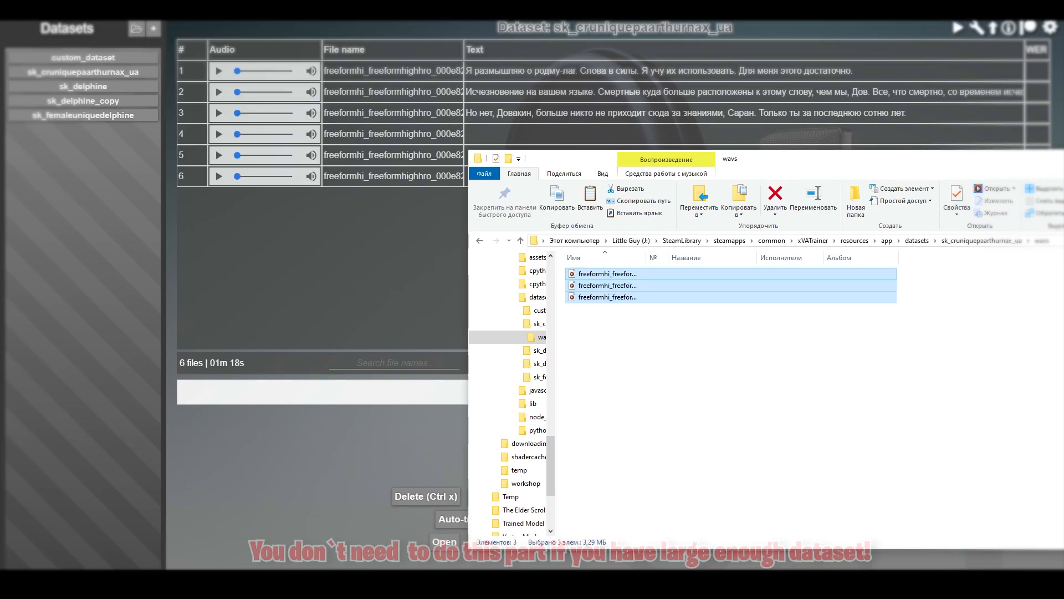
{"action": "left_click_drag", "start_coordinate": [668, 257], "coordinate": [835, 257]}
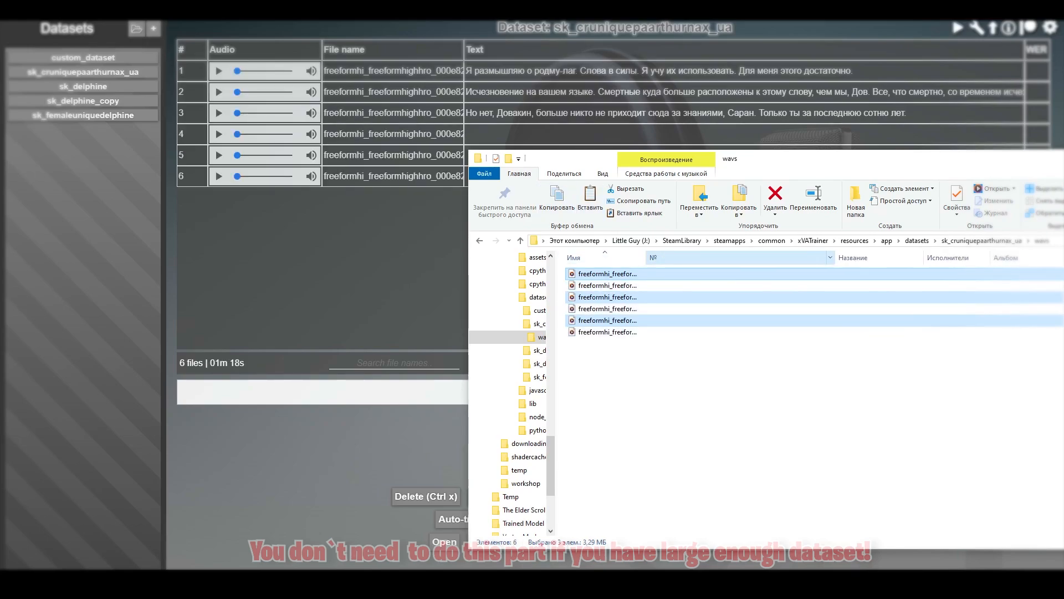
{"action": "left_click_drag", "start_coordinate": [646, 257], "coordinate": [802, 258]}
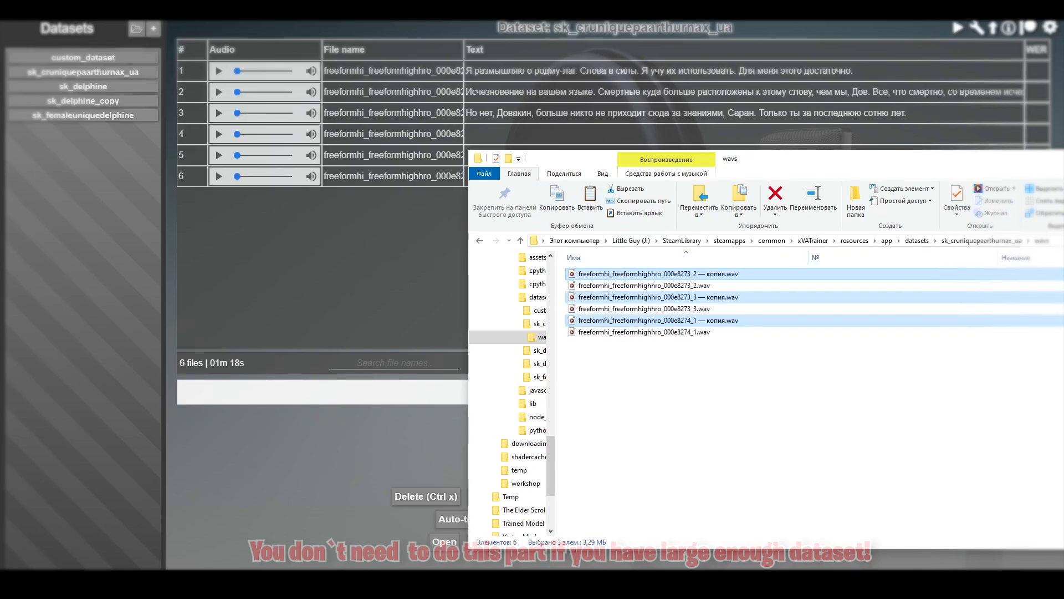
Step: Rename the duplicate of freeformhi_freeformhighhro_000e8273_2.wav as "freeformhi_freeformhighhro_000e8273_2 copy.wav"
{"action": "left_click", "coordinate": [774, 285]}
{"action": "double_click", "coordinate": [774, 274]}
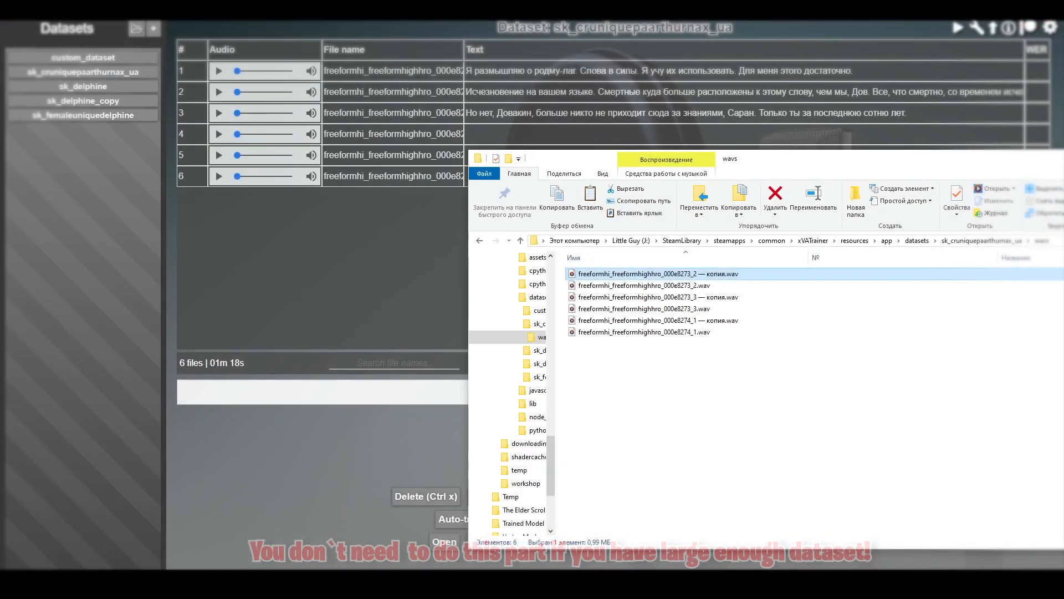
{"action": "key", "text": "F2"}
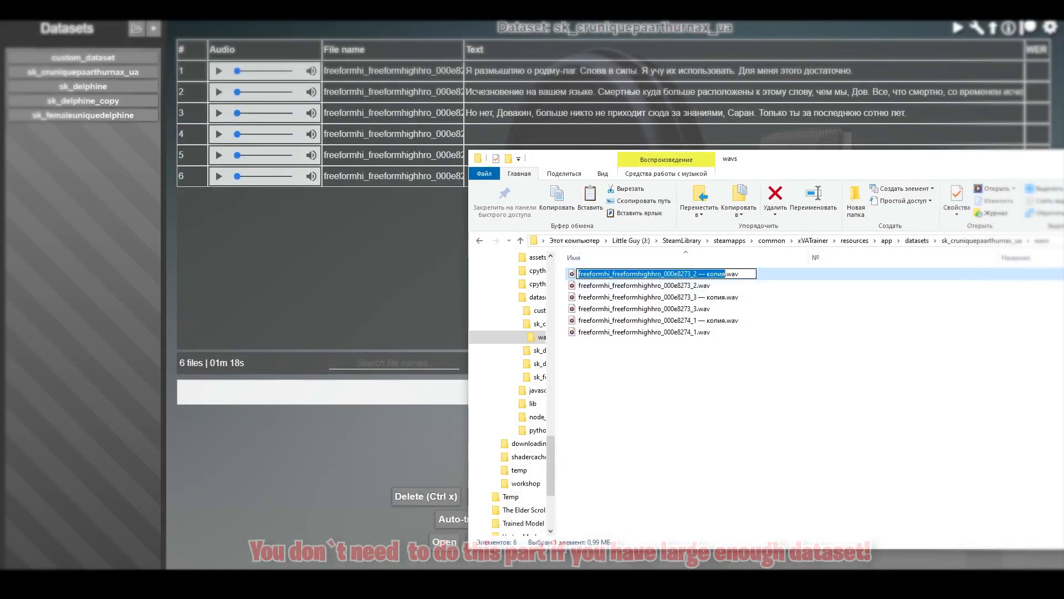
{"action": "left_click_drag", "start_coordinate": [697, 274], "coordinate": [714, 274]}
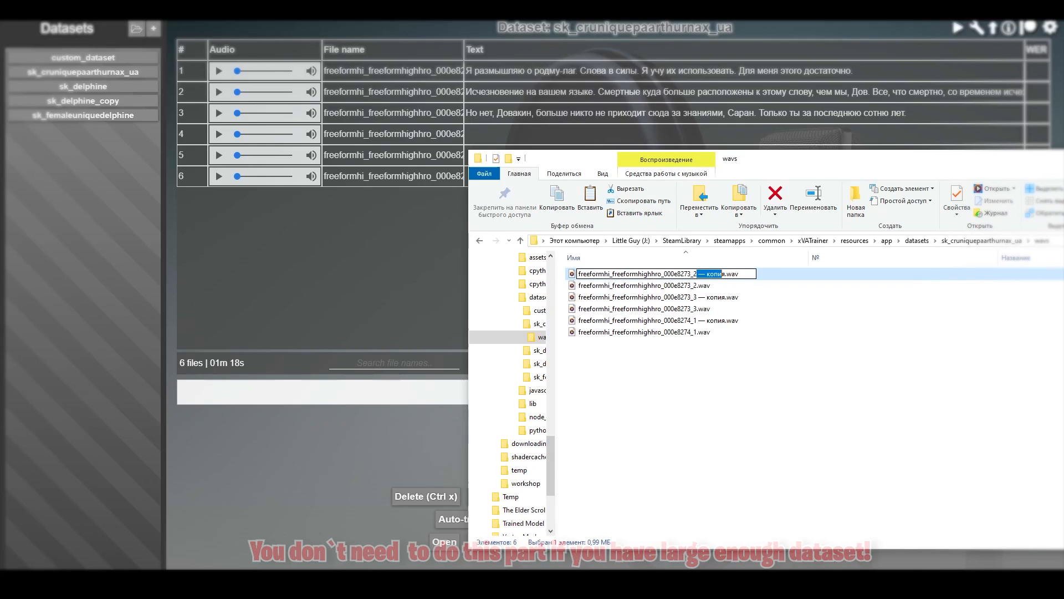
{"action": "type", "text": "ca"}
{"action": "type", "text": "py"}
{"action": "key", "text": "Left"}
{"action": "key", "text": "Left"}
{"action": "key", "text": "BackSpace"}
{"action": "type", "text": "o"}
Step: Rename the duplicate of freeformhi_freeformhighhro_000e8273_3.wav as "freeformhi_freeformhighhro_000e8273_3 copy.wav"
{"action": "left_click", "coordinate": [658, 297]}
{"action": "key", "text": "F2"}
{"action": "type", "text": "copy"}
{"action": "left_click_drag", "start_coordinate": [697, 297], "coordinate": [724, 320]}
{"action": "key", "text": "Delete"}
Step: Rename the duplicate of freeformhi_freeformhighhro_000e8274_1.wav as "freeformhi_freeformhighhro_000e8274_1 copy.wav"
{"action": "left_click", "coordinate": [658, 320]}
{"action": "key", "text": "F2"}
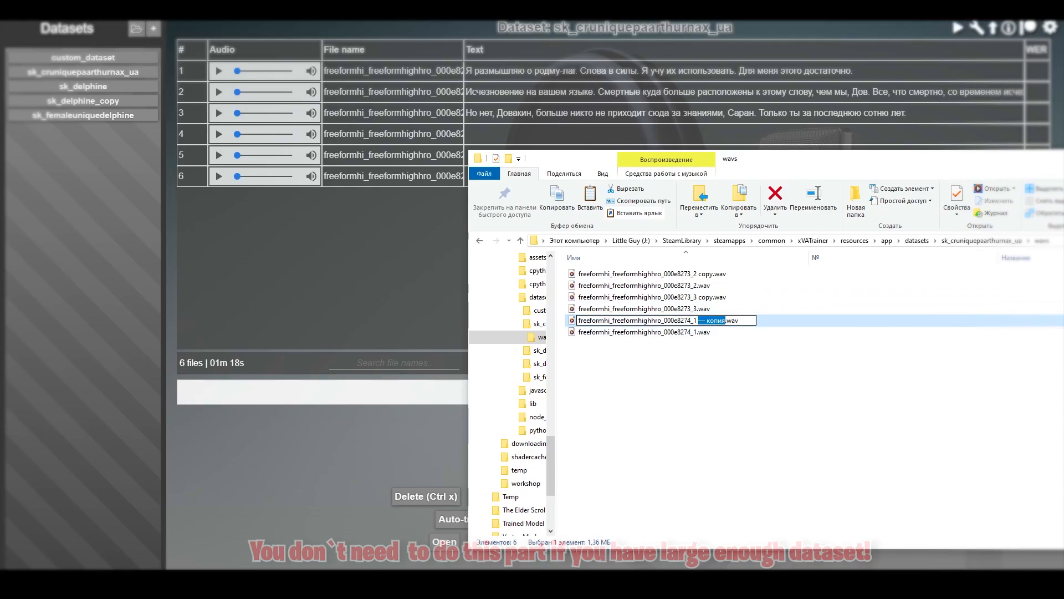
{"action": "type", "text": "copy"}
{"action": "left_click", "coordinate": [776, 309]}
Step: Open the dataset's metadata.csv in Excel and duplicate the three transcript lines from A1:A3 into A4:A6
{"action": "key", "text": "alt+Left"}
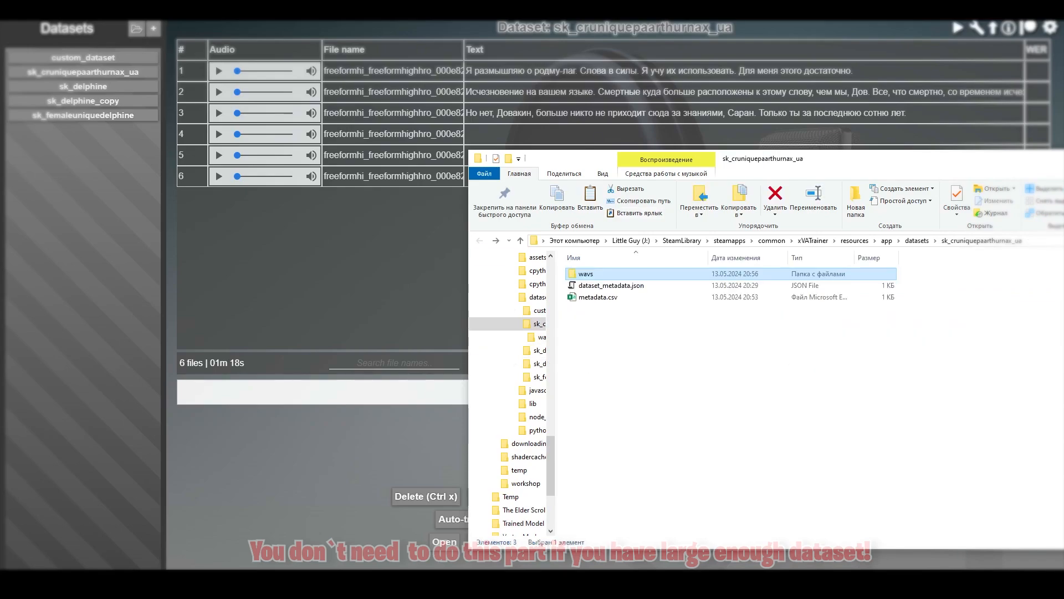
{"action": "left_click", "coordinate": [598, 297]}
{"action": "double_click", "coordinate": [597, 298]}
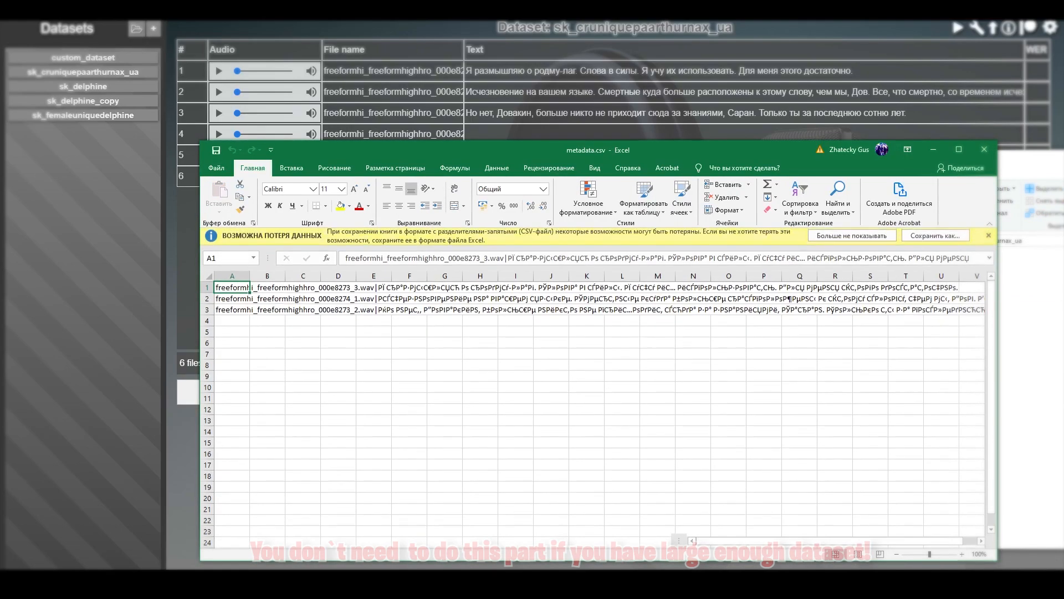
{"action": "left_click_drag", "start_coordinate": [251, 290], "coordinate": [251, 312]}
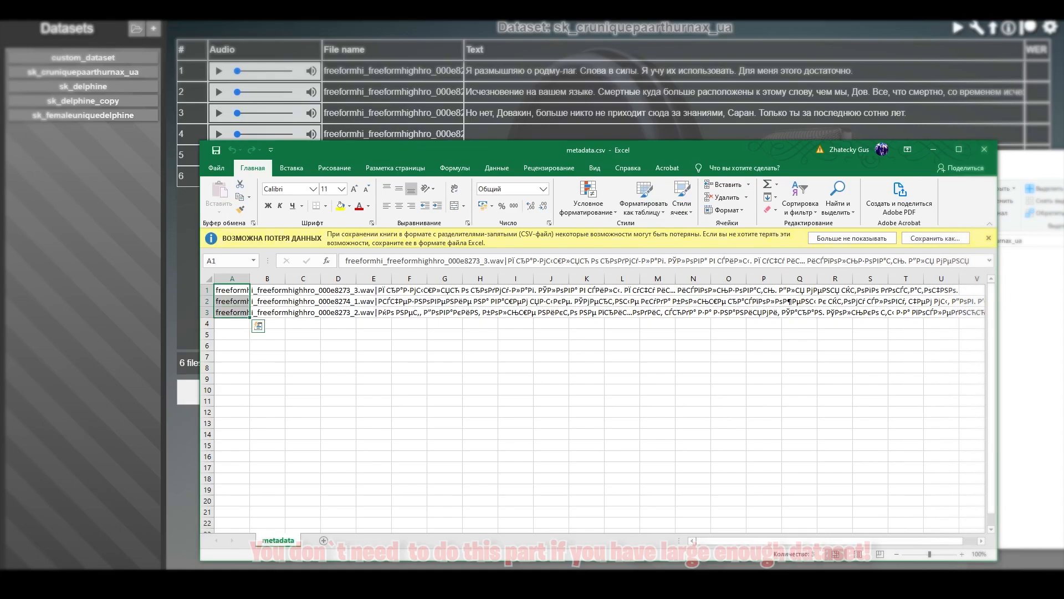
{"action": "key", "text": "ctrl+c"}
{"action": "left_click", "coordinate": [244, 323]}
{"action": "key", "text": "ctrl+v"}
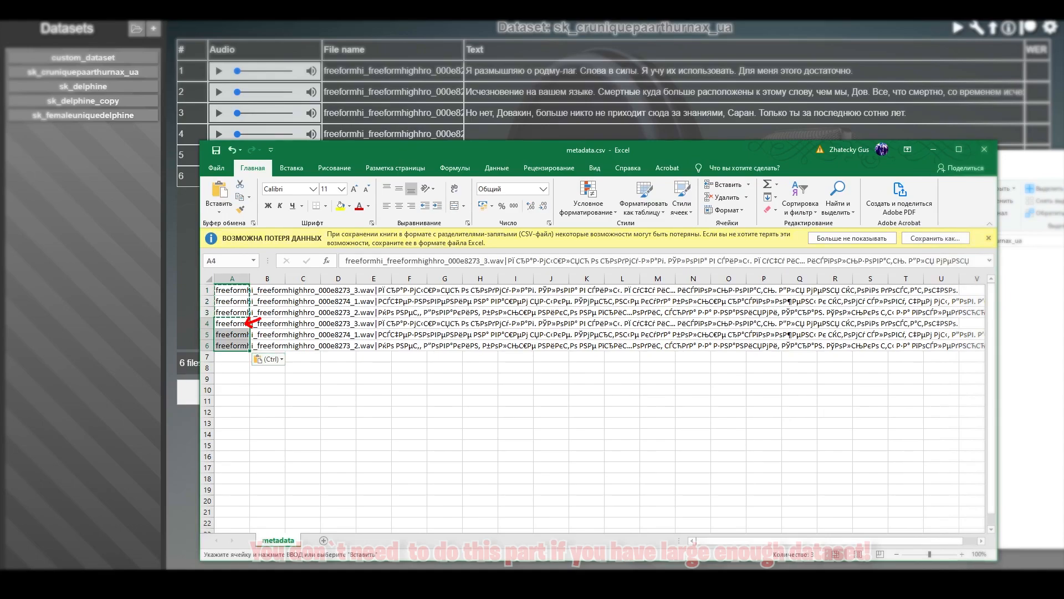
Step: Change the file name in cell A4 to "freeformhi_freeformhighhro_000e8273_3 copy.wav", checking the " copy" suffix against the files in the wavs folder
{"action": "left_click", "coordinate": [232, 324]}
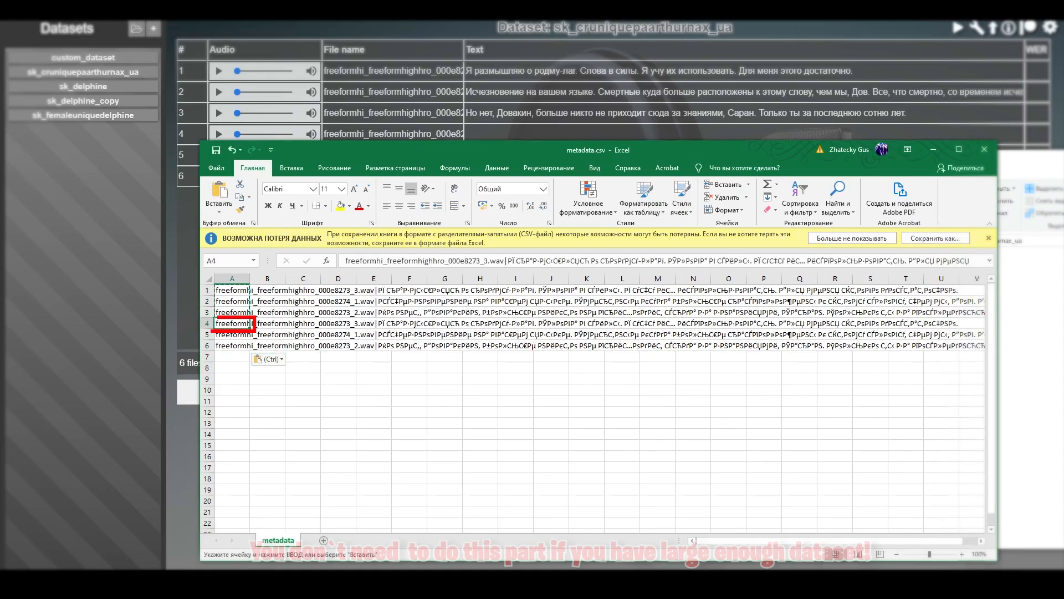
{"action": "left_click", "coordinate": [488, 260]}
{"action": "key", "text": "alt+Tab"}
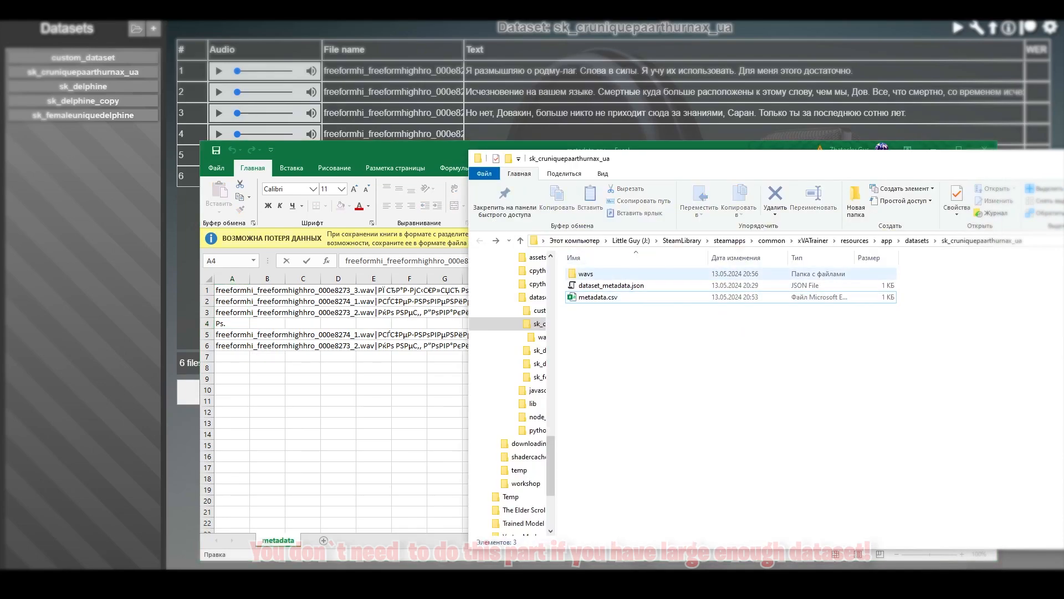
{"action": "double_click", "coordinate": [589, 273]}
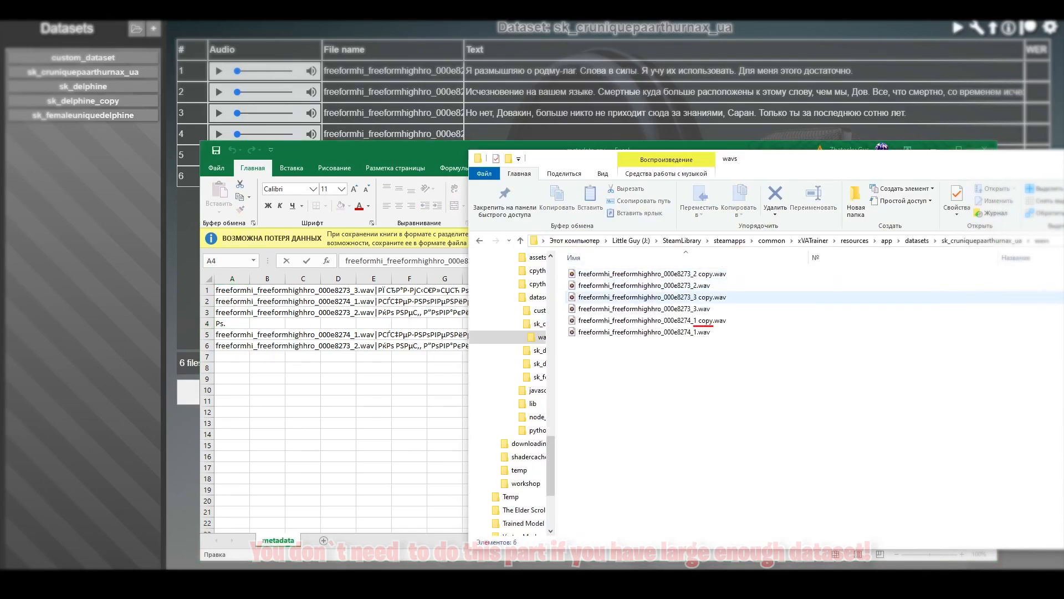
{"action": "left_click", "coordinate": [656, 320]}
{"action": "key", "text": "F2"}
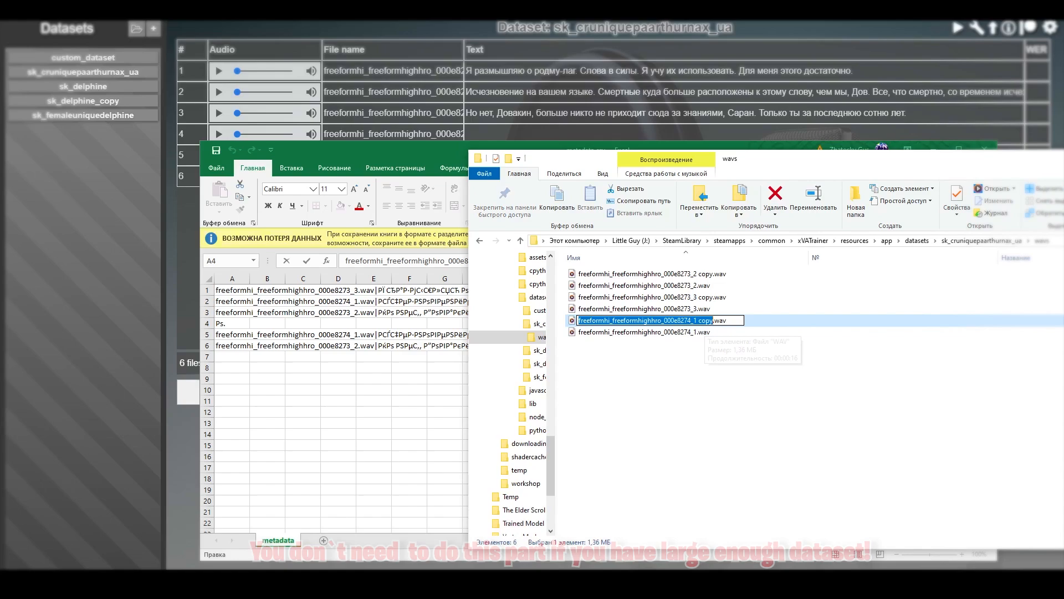
{"action": "left_click", "coordinate": [697, 320]}
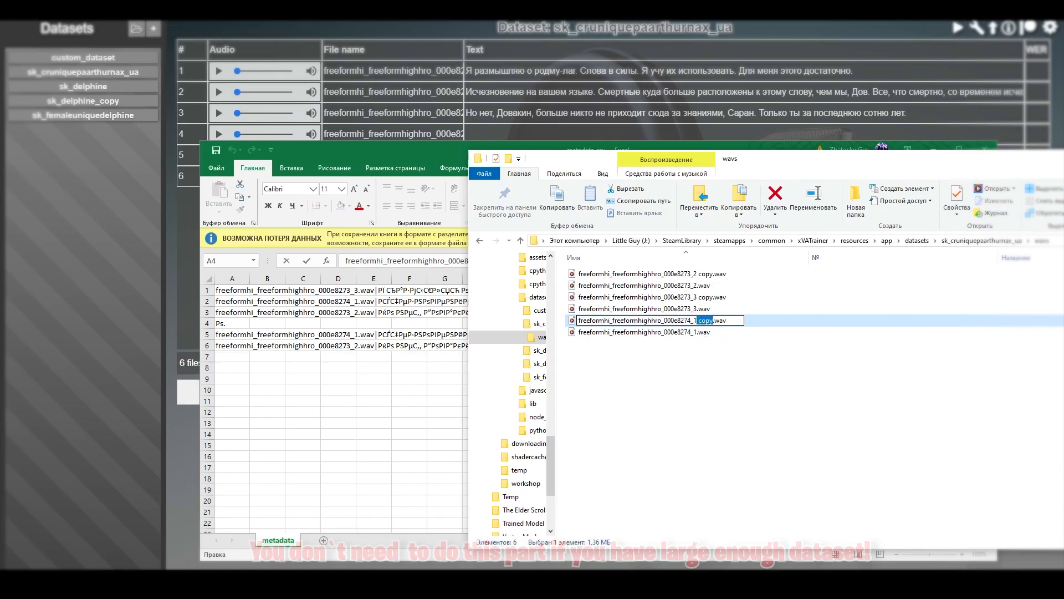
{"action": "key", "text": "alt+Tab"}
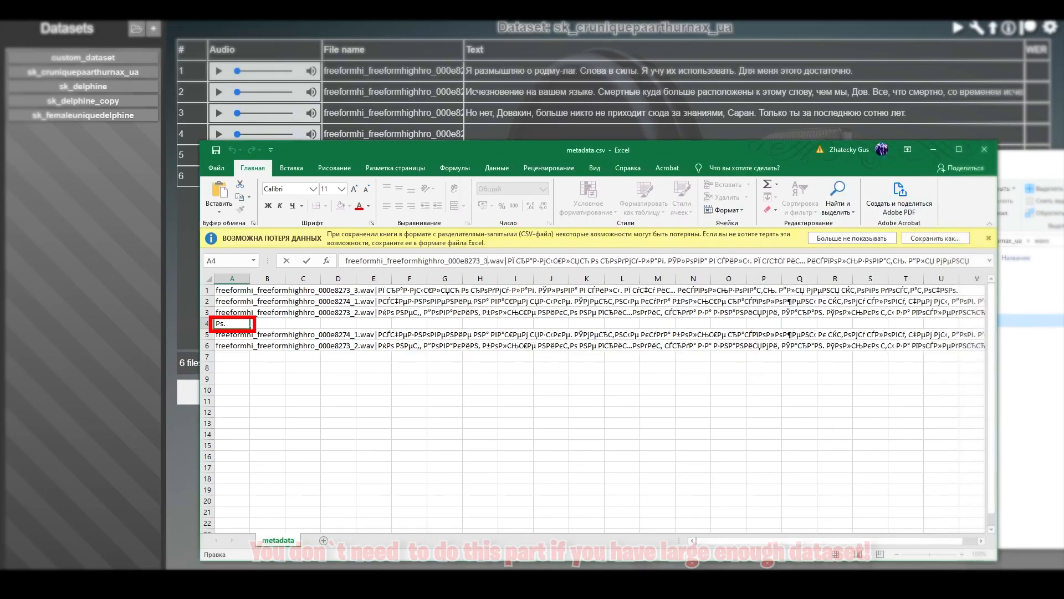
{"action": "type", "text": "copy"}
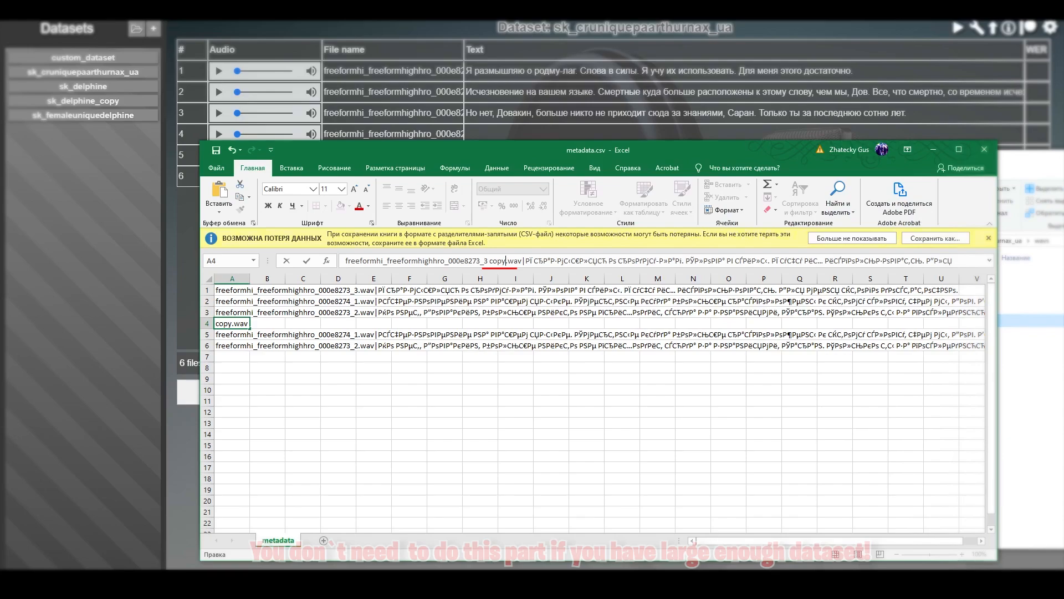
{"action": "key", "text": "Return"}
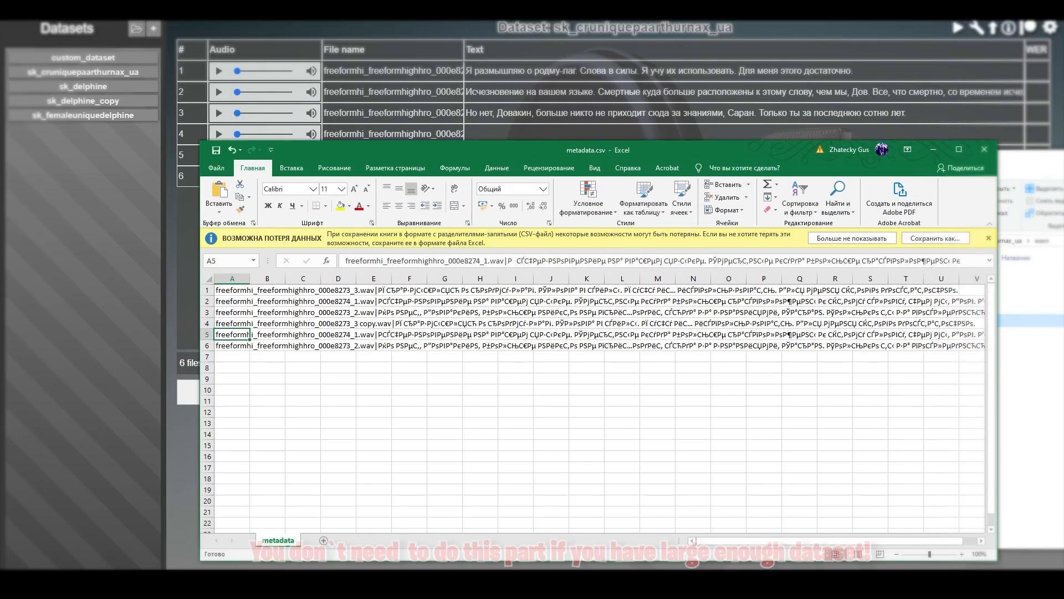
Step: Change the file name in cell A5 to "freeformhi_freeformhighhro_000e8274_1 copy.wav"
{"action": "left_click", "coordinate": [488, 261]}
{"action": "type", "text": "copy"}
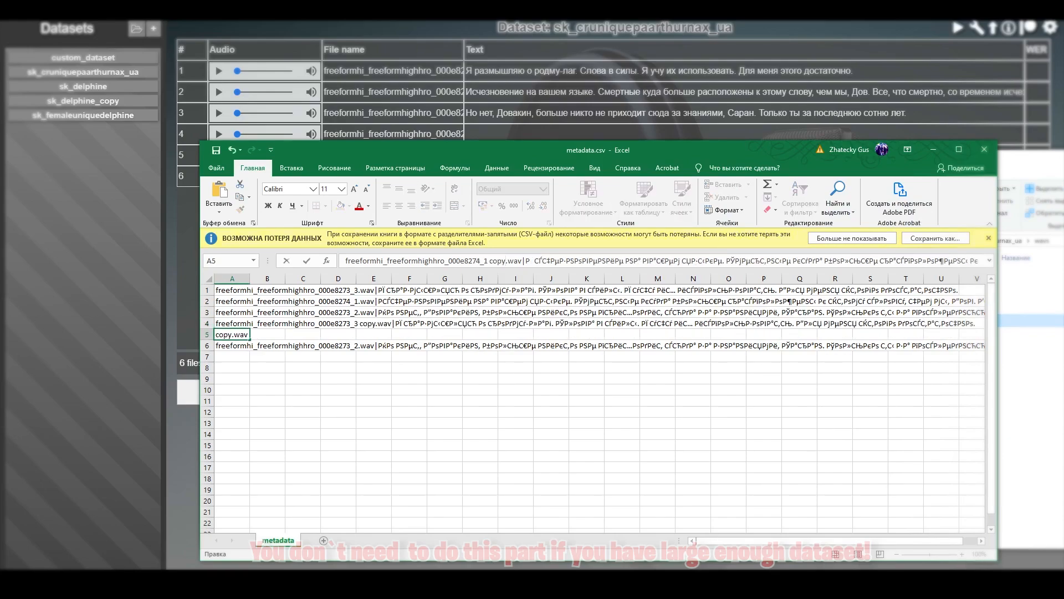
{"action": "key", "text": "Return"}
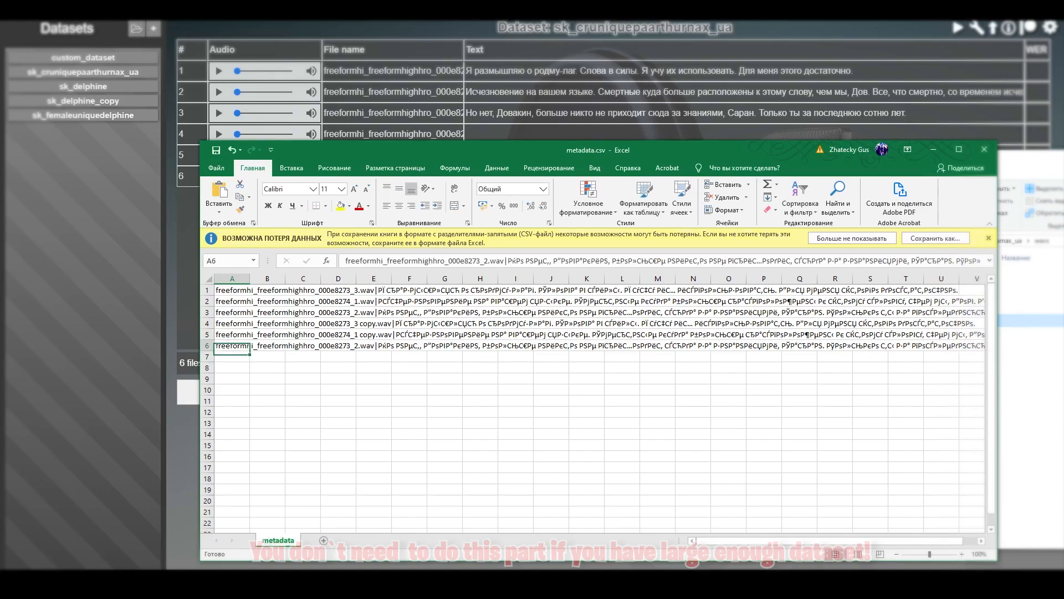
Step: Change the file name in cell A6 to "freeformhi_freeformhighhro_000e8273_2 copy.wav", then save and close metadata.csv
{"action": "type", "text": "РµС,."}
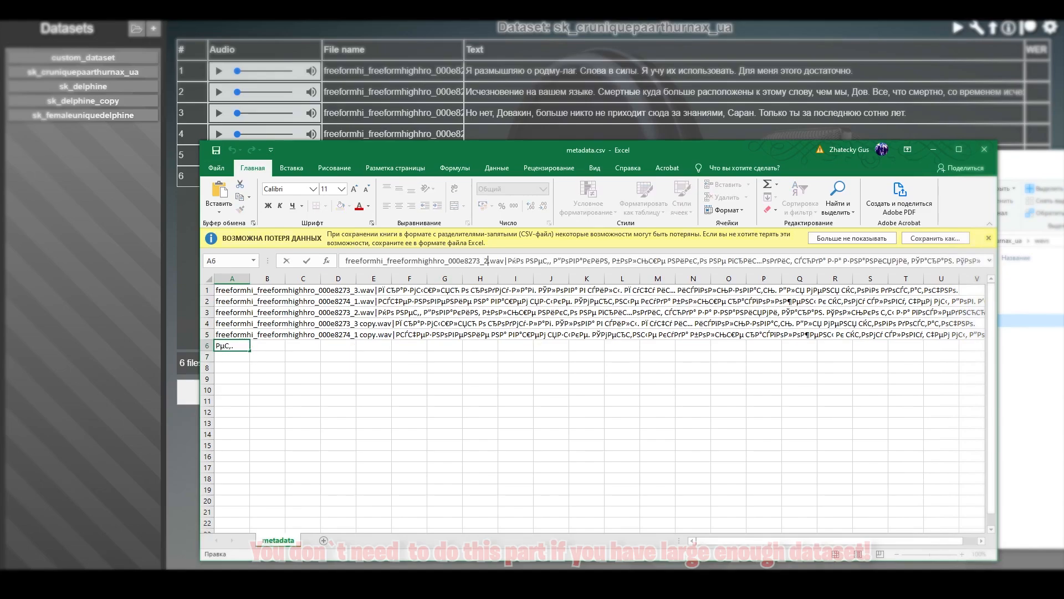
{"action": "type", "text": " copy"}
{"action": "left_click", "coordinate": [444, 367]}
{"action": "left_click", "coordinate": [231, 323]}
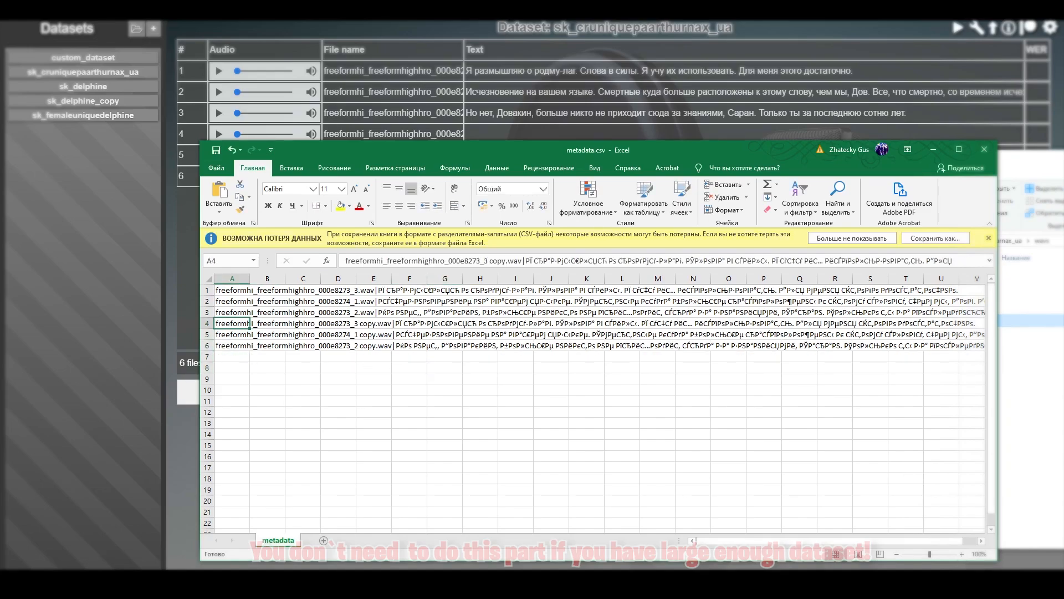
{"action": "left_click", "coordinate": [232, 312]}
{"action": "left_click", "coordinate": [984, 149]}
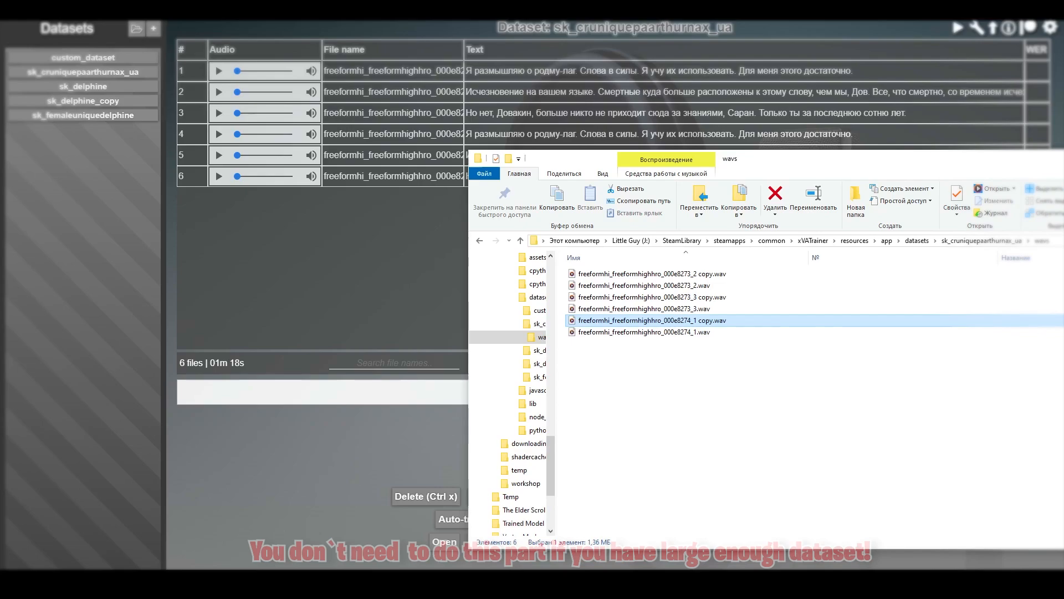
Step: Return to xVATrainer, play a short part of row 3's audio, and select that row to show its transcript
{"action": "key", "text": "alt+Tab"}
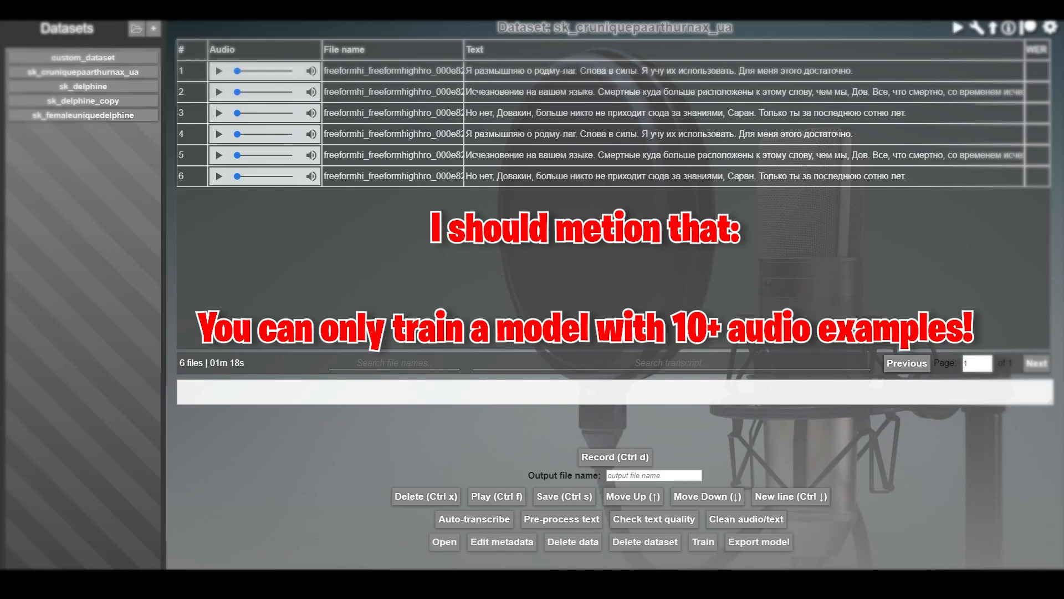
{"action": "key", "text": "ctrl+f"}
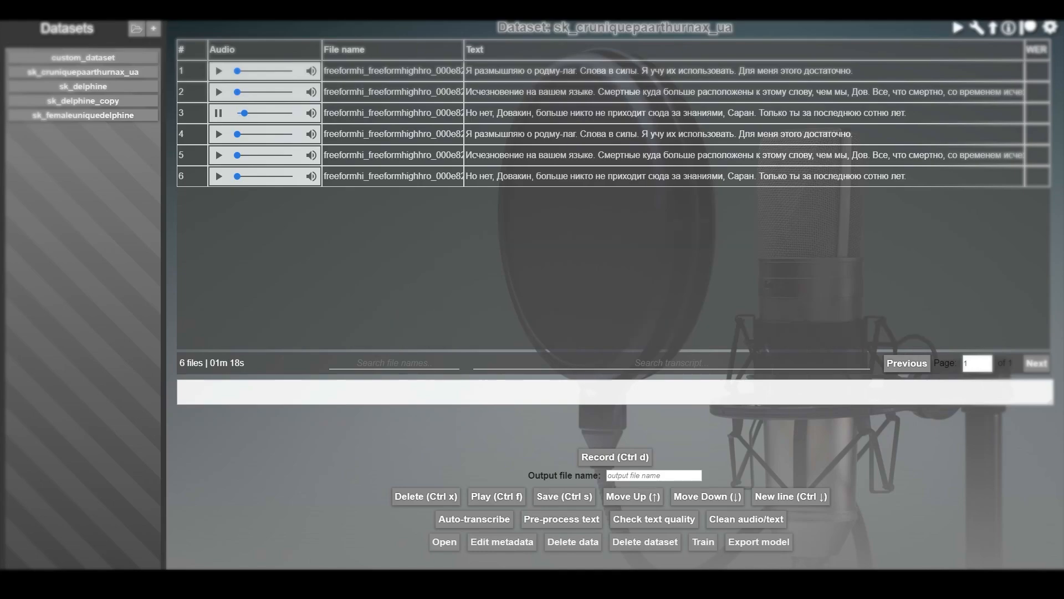
{"action": "key", "text": "space"}
{"action": "left_click", "coordinate": [685, 113]}
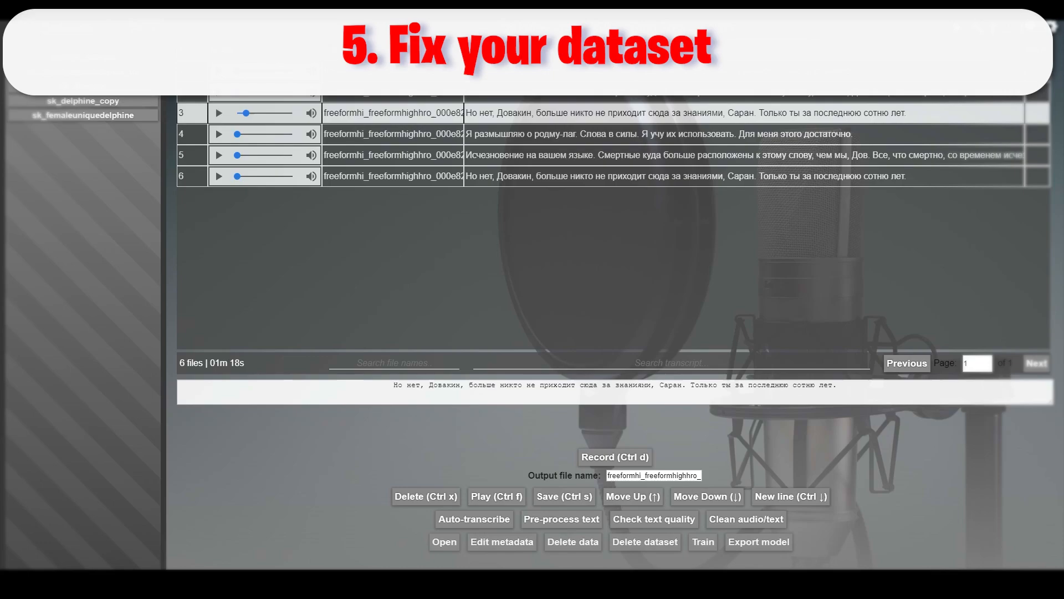
Step: Play row 3's audio briefly, replace the comma after "знаниями" in its transcript with a period, and save the line
{"action": "key", "text": "ctrl+f"}
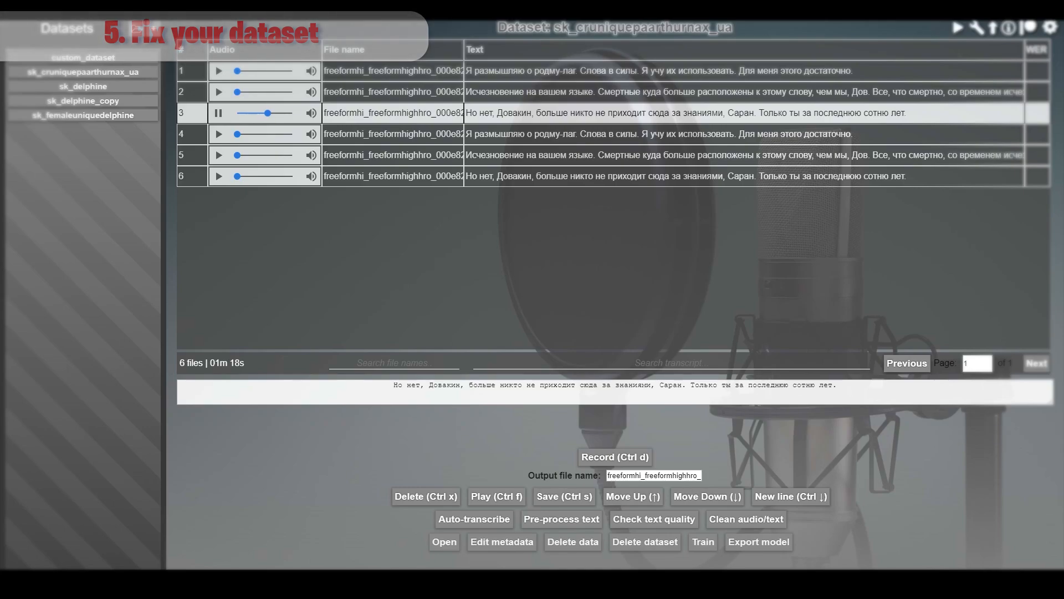
{"action": "key", "text": "ctrl+f"}
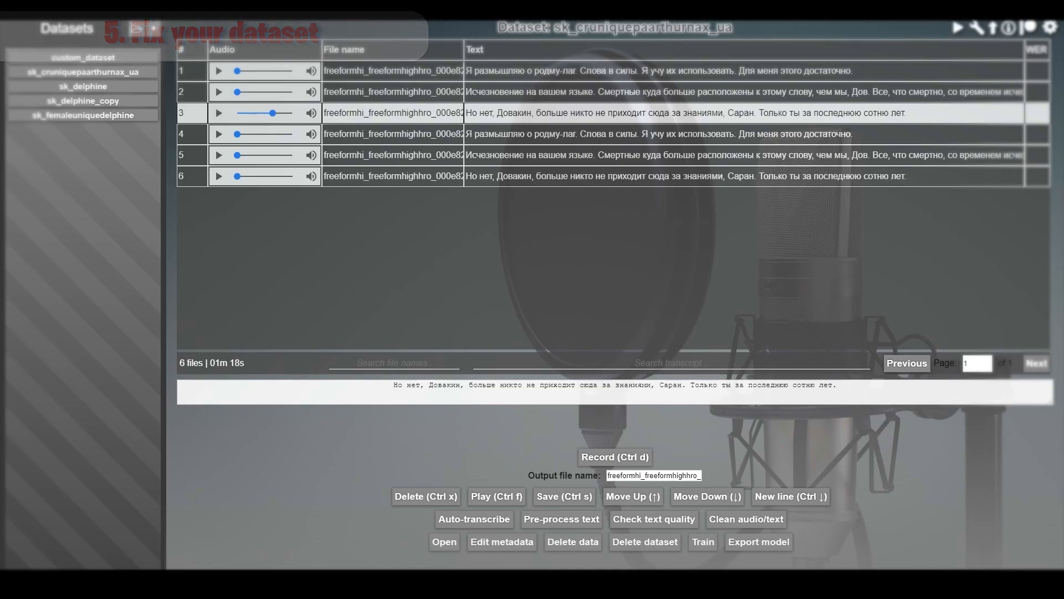
{"action": "left_click", "coordinate": [655, 384]}
{"action": "key", "text": "BackSpace"}
{"action": "type", "text": "."}
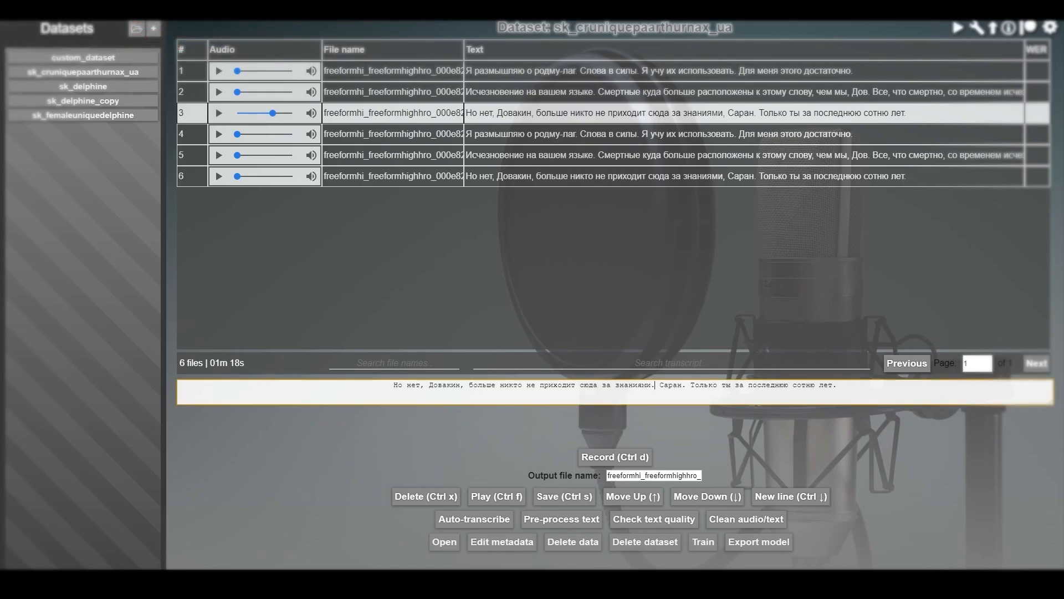
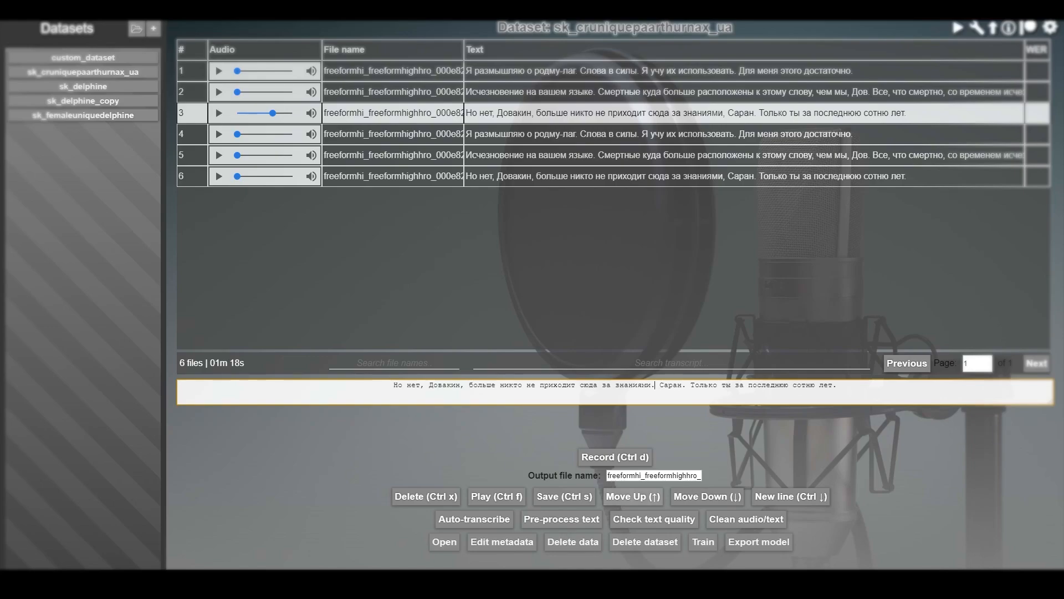
{"action": "left_click", "coordinate": [564, 496]}
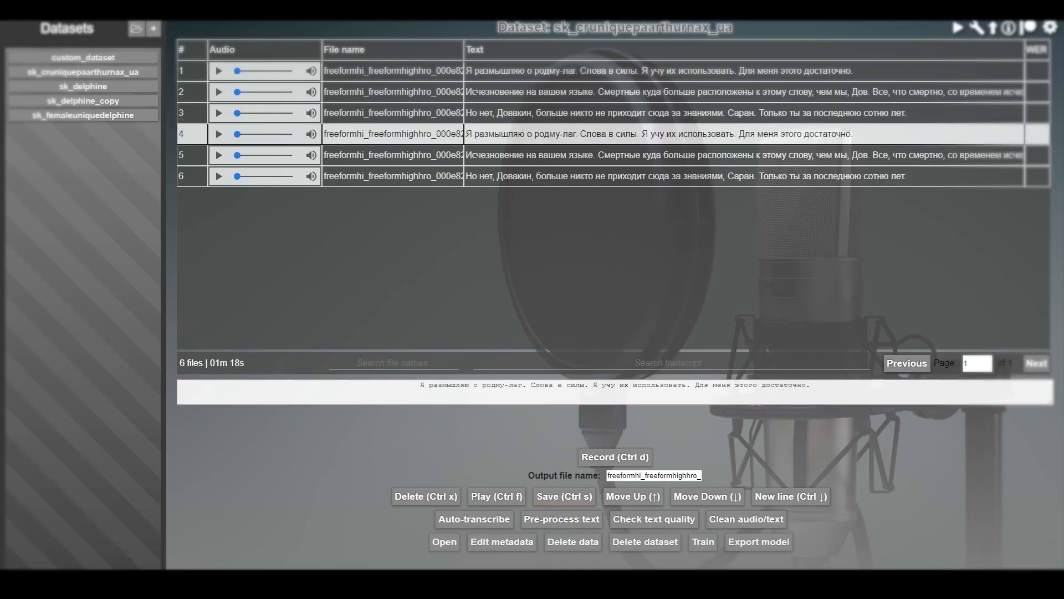
Step: Add the filler text "jkhhjkhjkhjhk" to row 4's transcript, try to leave the row unsaved, and discard the change
{"action": "left_click_drag", "start_coordinate": [811, 385], "coordinate": [522, 385]}
{"action": "left_click", "coordinate": [811, 385]}
{"action": "key", "text": "Return"}
{"action": "type", "text": "jkhhjkhjkhjhk"}
{"action": "key", "text": "Down"}
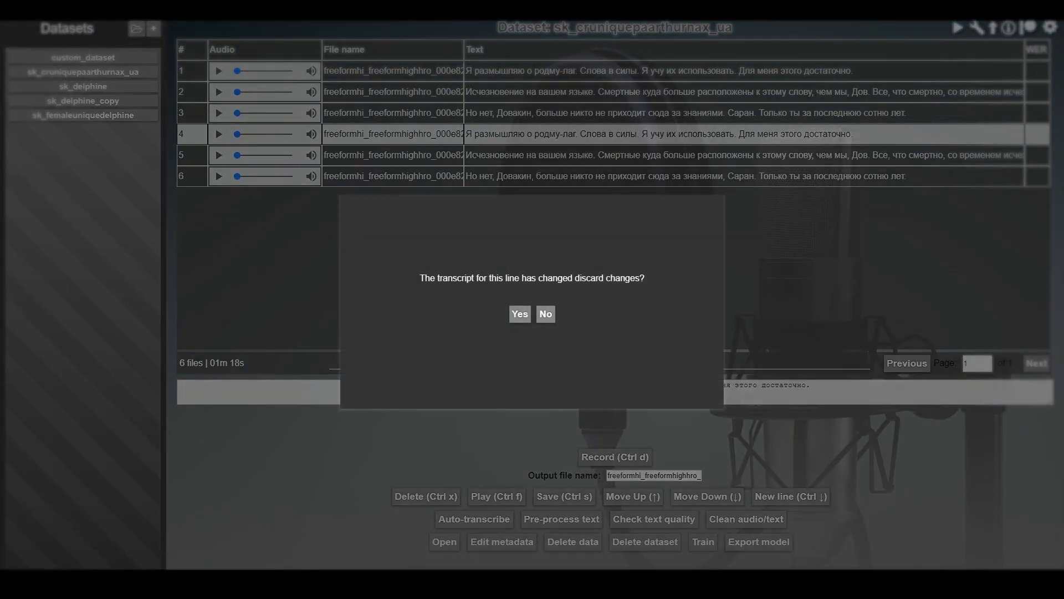
{"action": "left_click", "coordinate": [520, 313]}
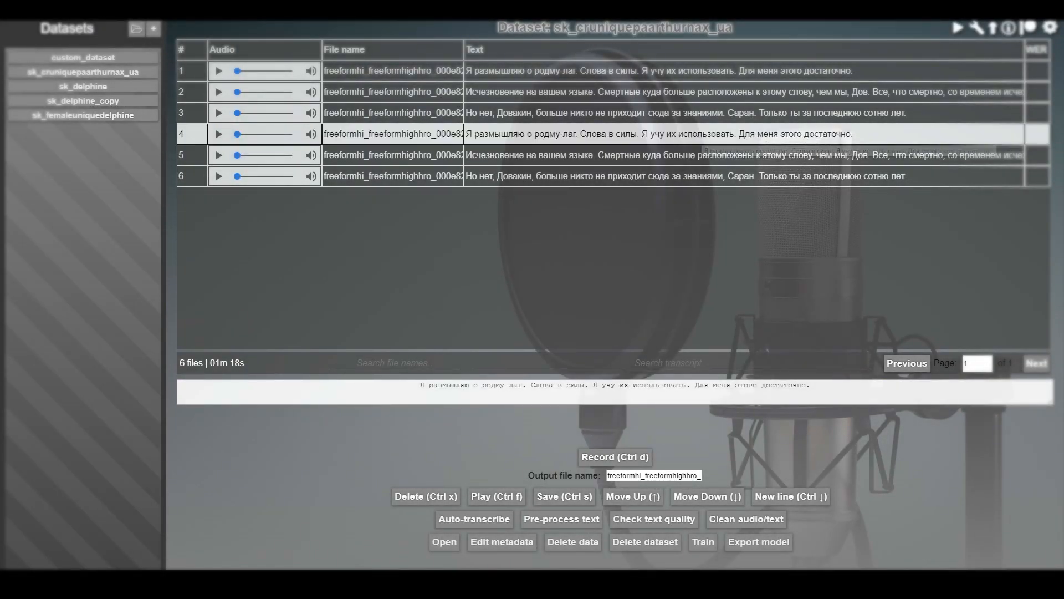
Step: Step through the transcripts of rows 4 to 6 and return to row 3's transcript
{"action": "key", "text": "Down"}
{"action": "key", "text": "Down"}
{"action": "key", "text": "Up"}
{"action": "key", "text": "Up"}
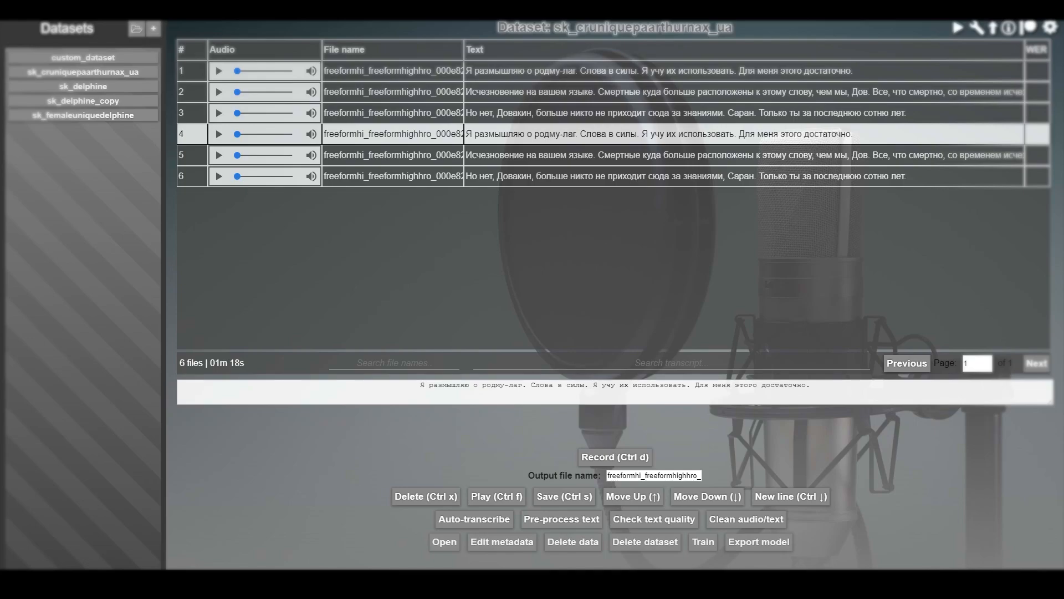
{"action": "key", "text": "Up"}
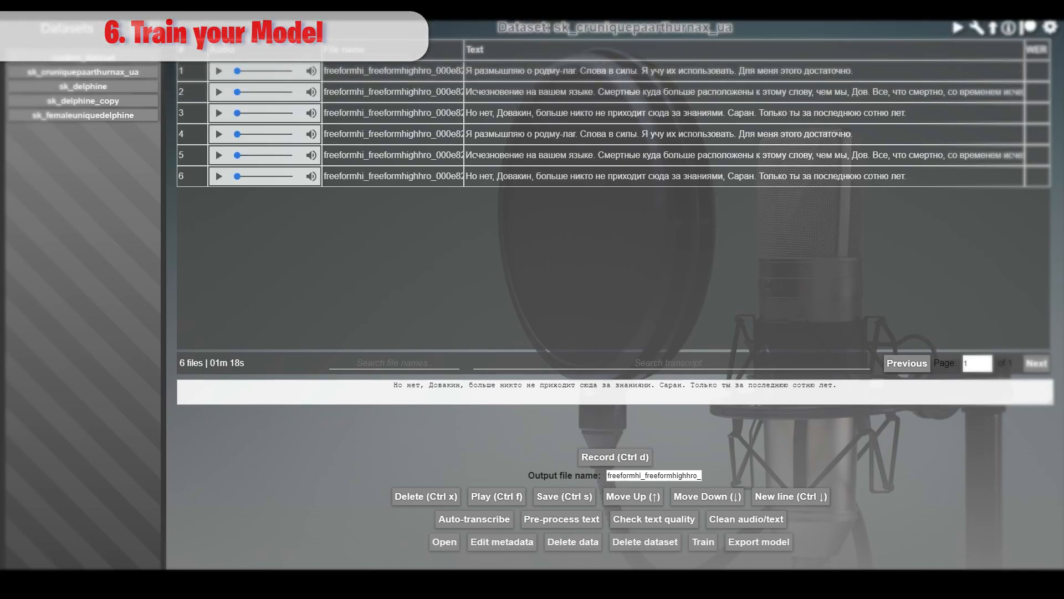
Step: Open the training configuration for the dataset and set the output path to J:/Trained Model/Delphyne_ru
{"action": "left_click", "coordinate": [703, 542]}
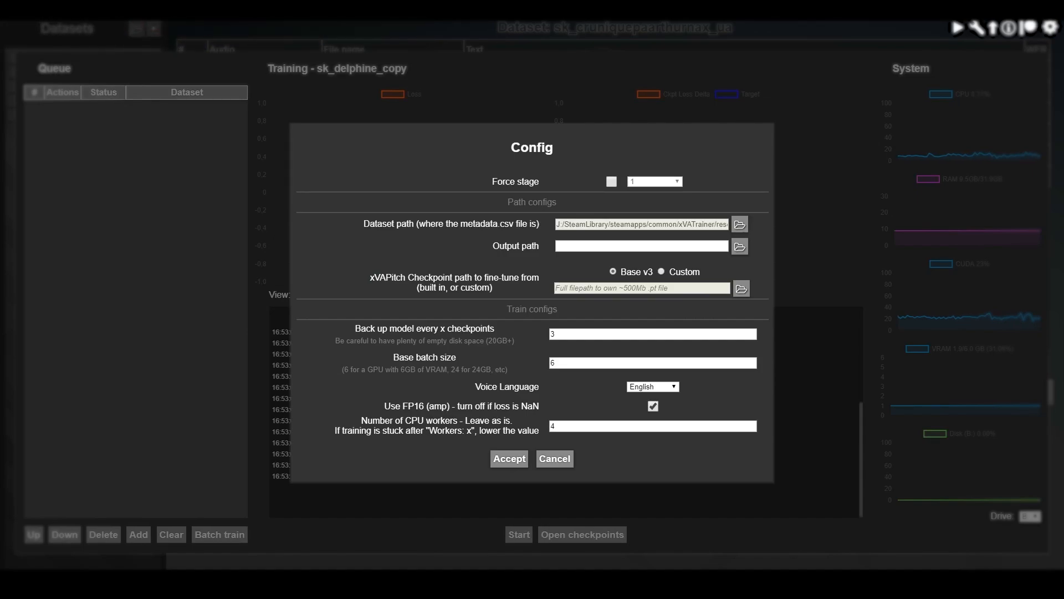
{"action": "left_click", "coordinate": [739, 246]}
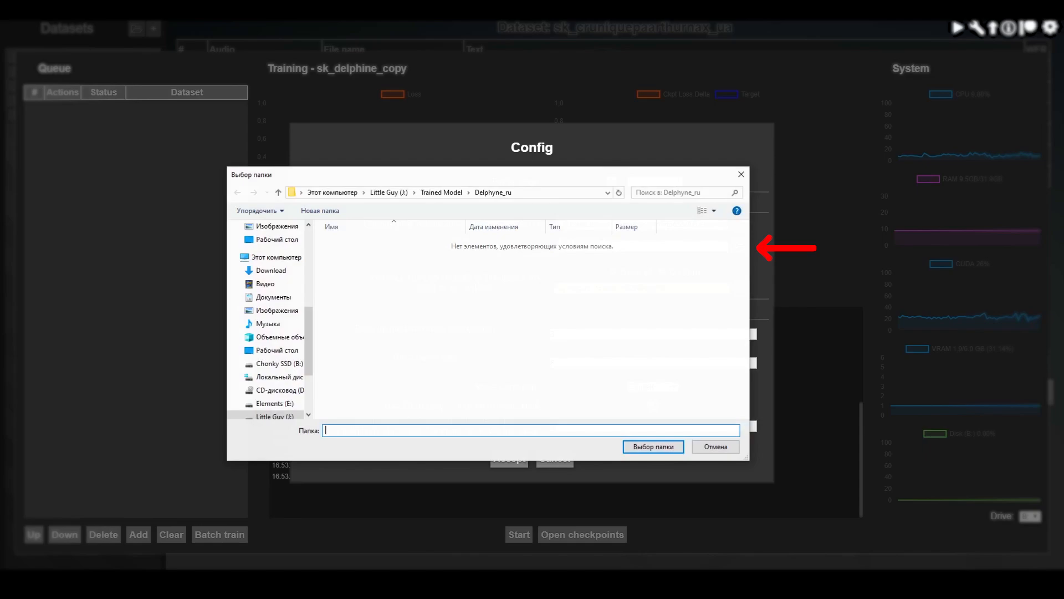
{"action": "left_click_drag", "start_coordinate": [490, 180], "coordinate": [379, 171]}
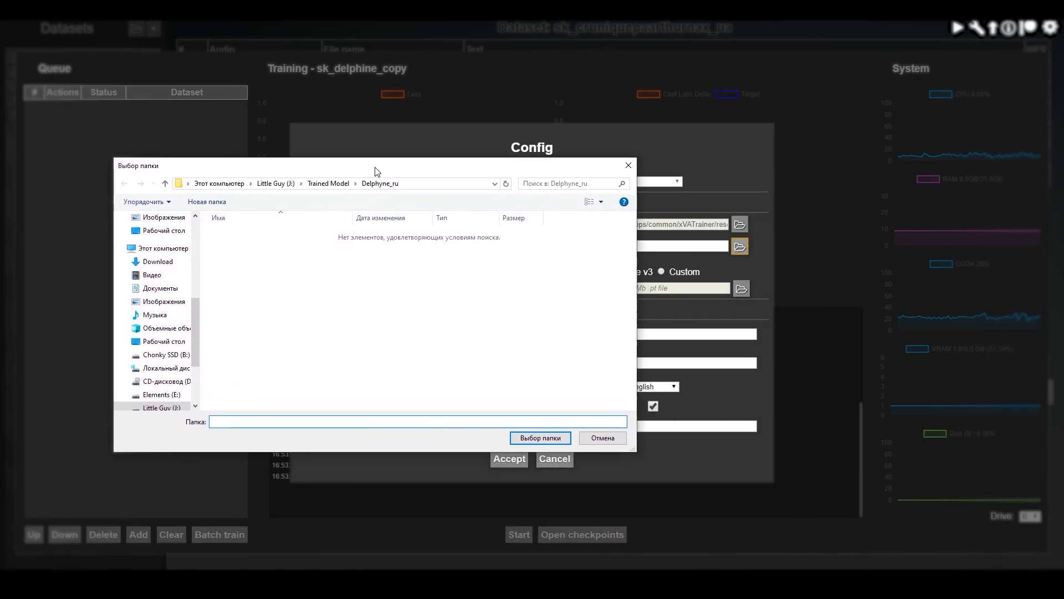
{"action": "key", "text": "Return"}
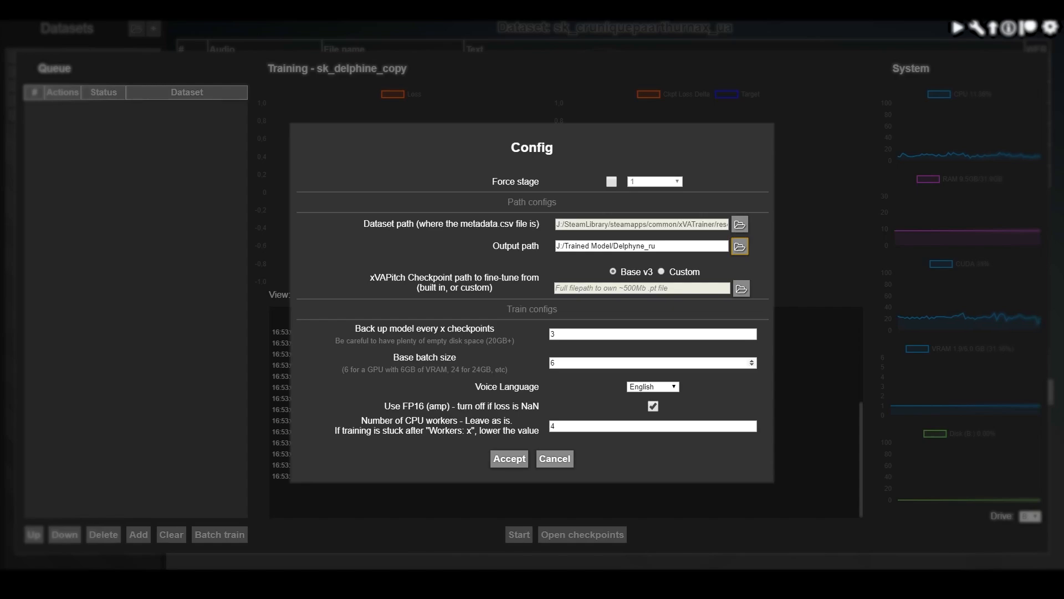
Step: Set the voice language in the training configuration to Ukrainian
{"action": "left_click_drag", "start_coordinate": [493, 386], "coordinate": [539, 386]}
{"action": "left_click", "coordinate": [652, 387]}
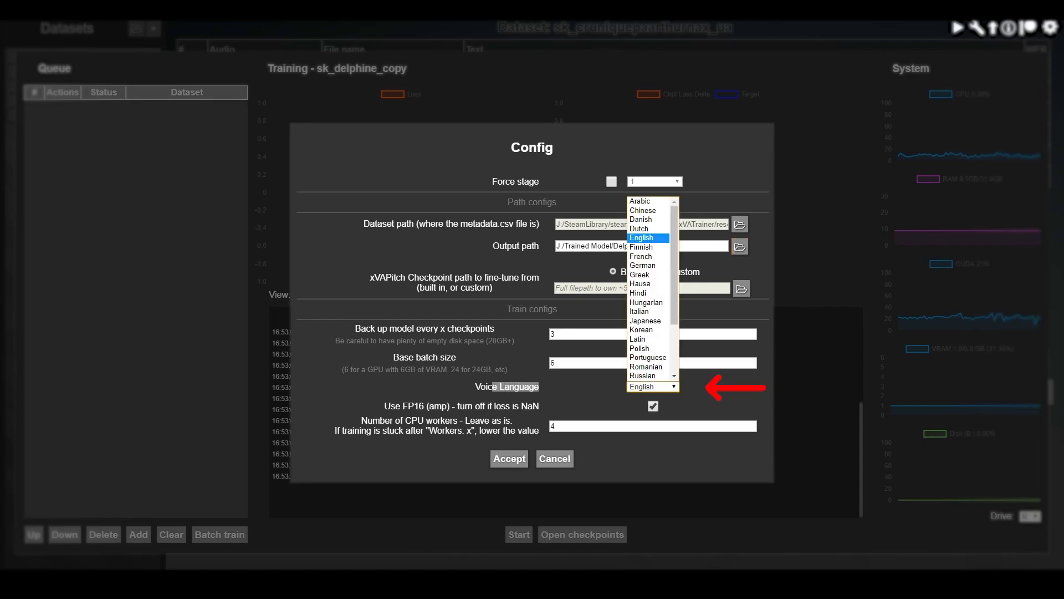
{"action": "key", "text": "Down"}
{"action": "key", "text": "Down"}
{"action": "key", "text": "Down"}
{"action": "key", "text": "Down"}
{"action": "key", "text": "Down"}
{"action": "key", "text": "Down"}
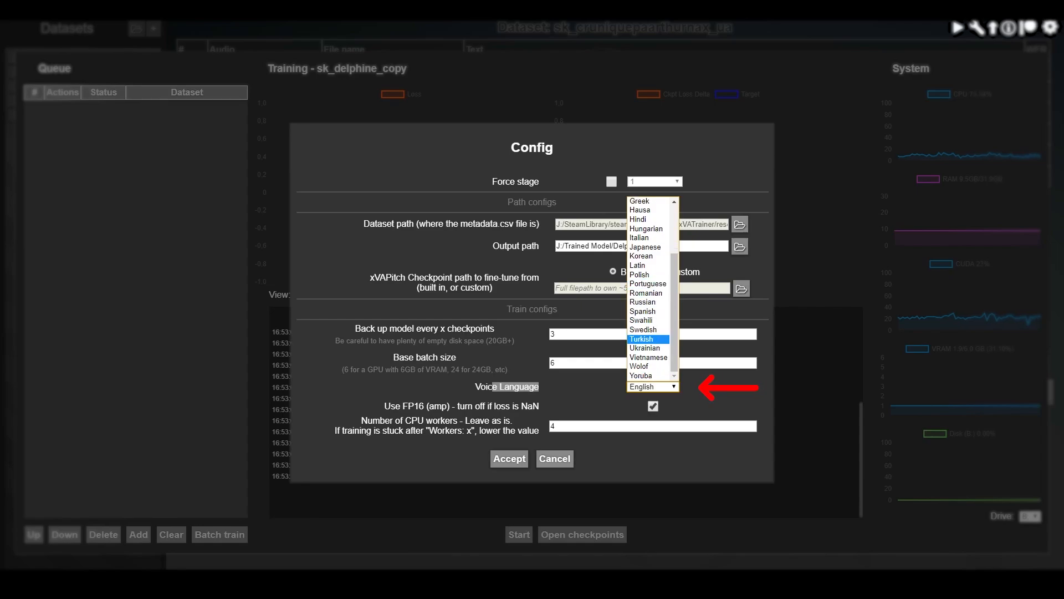
{"action": "left_click", "coordinate": [645, 348]}
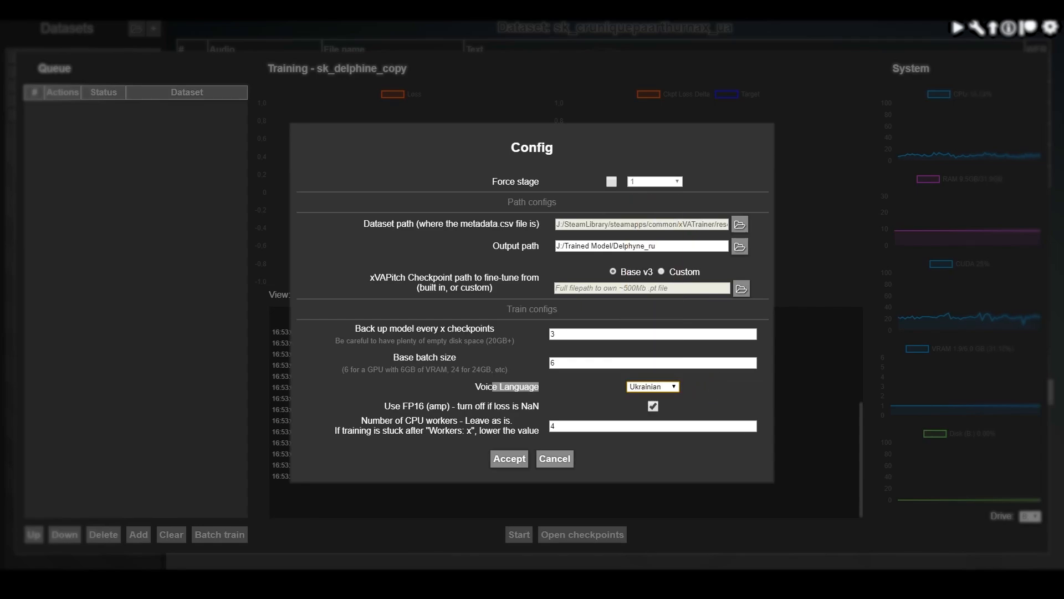
Step: Try 3 as the number of CPU workers, and restore the value to 4
{"action": "double_click", "coordinate": [553, 425]}
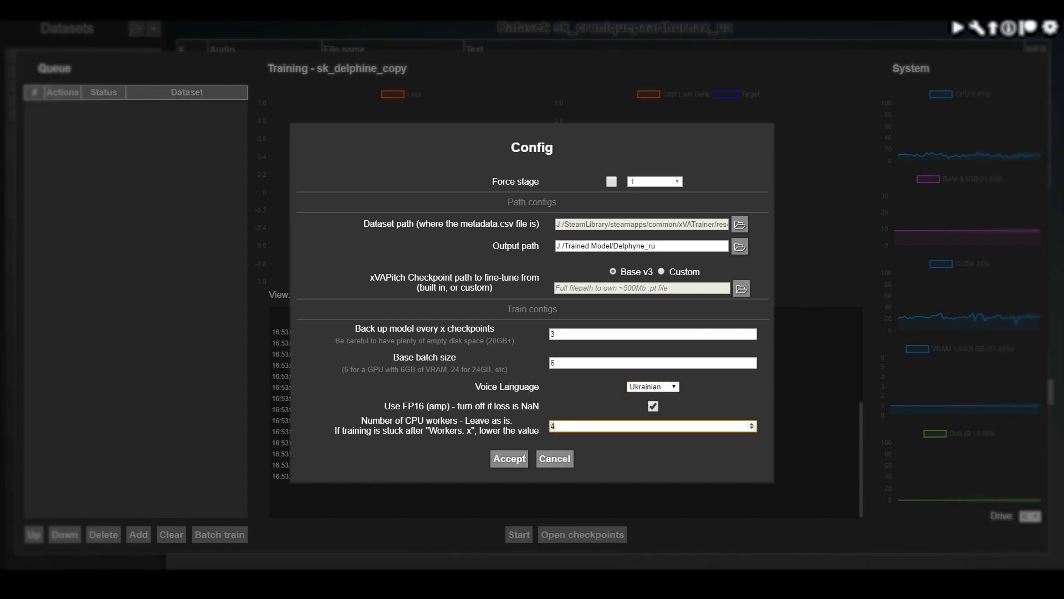
{"action": "type", "text": "3"}
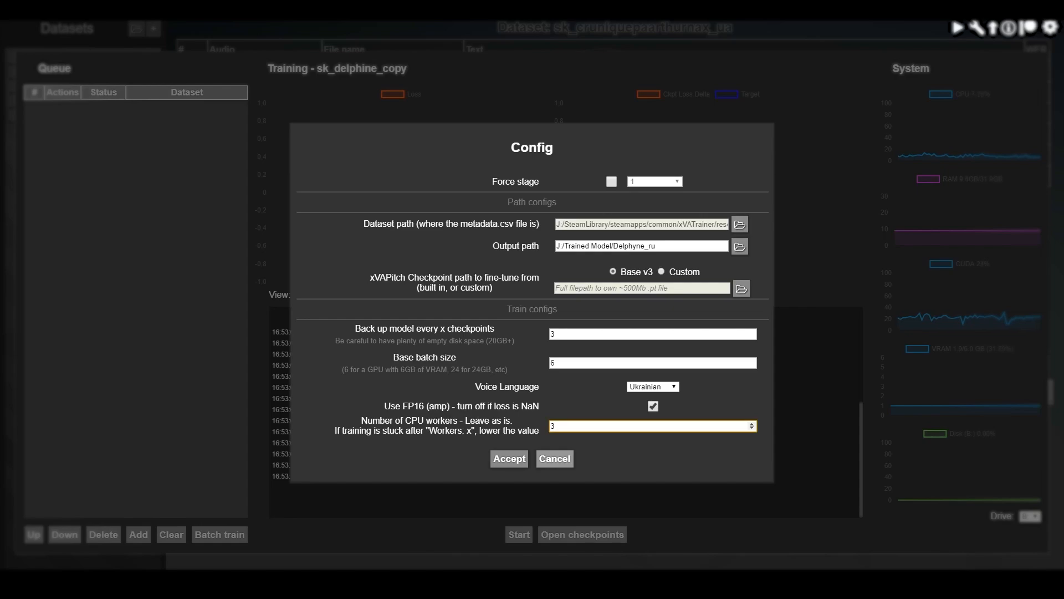
{"action": "key", "text": "BackSpace"}
{"action": "type", "text": "4"}
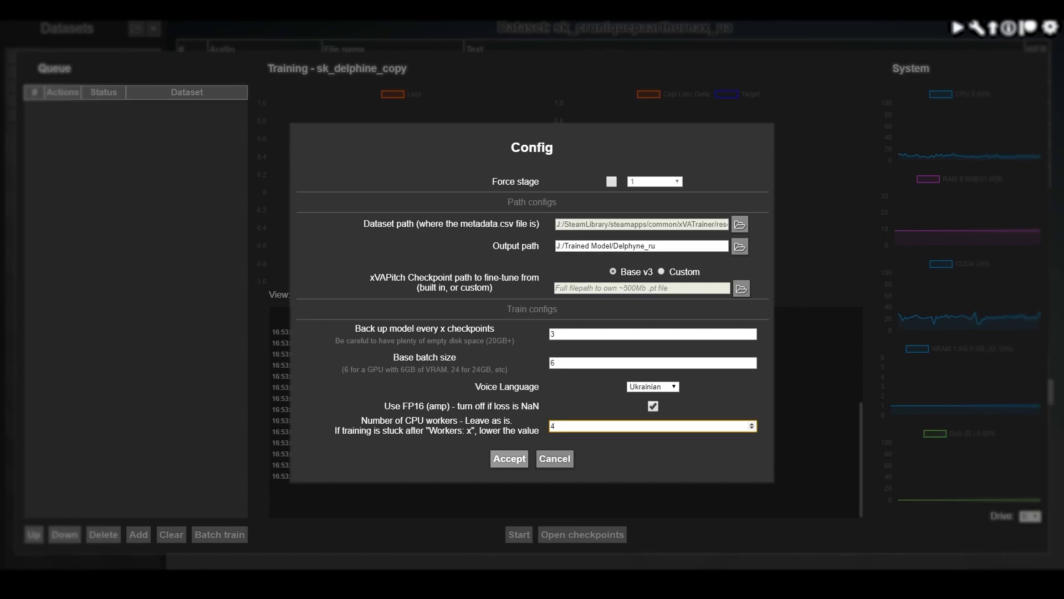
Step: Accept the configuration to queue sk_cruniquepaarthurnax_ua, look through the training log, and start the training
{"action": "left_click", "coordinate": [507, 460]}
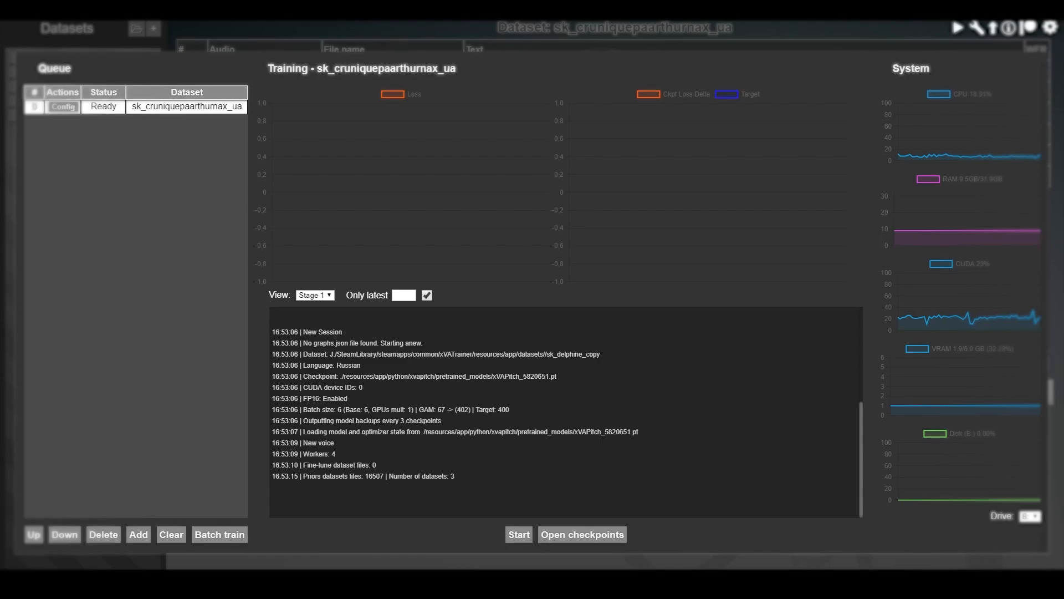
{"action": "scroll", "coordinate": [565, 412], "scroll_direction": "up", "scroll_amount": 3}
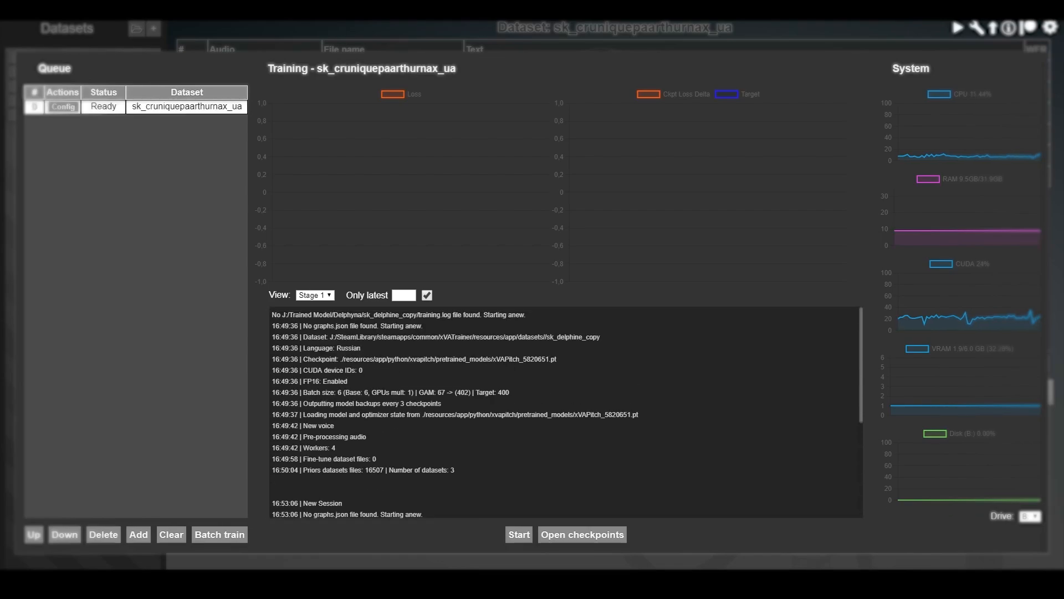
{"action": "scroll", "coordinate": [565, 412], "scroll_direction": "down", "scroll_amount": 3}
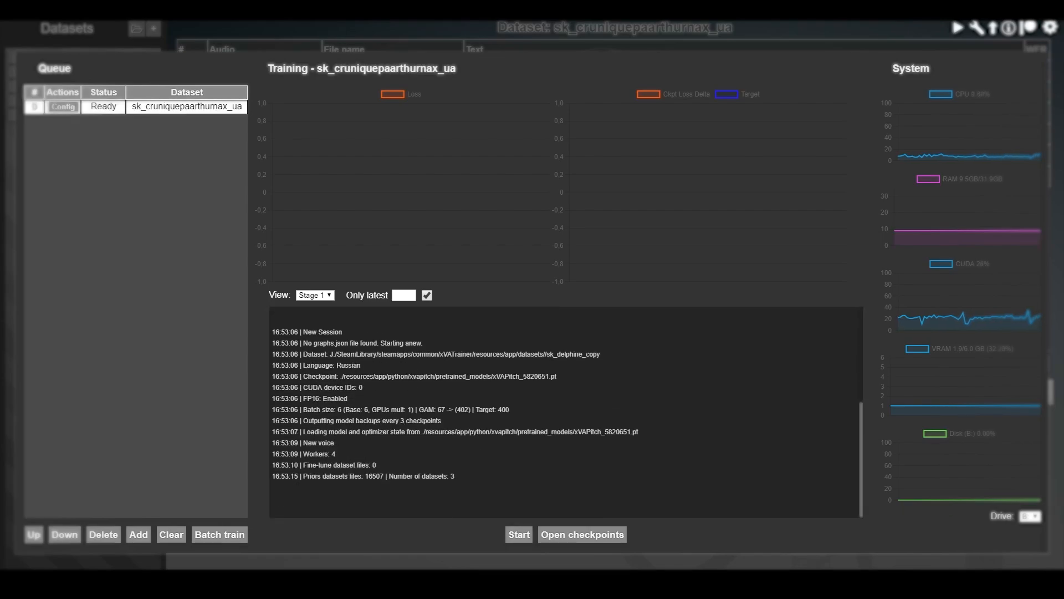
{"action": "left_click", "coordinate": [518, 534]}
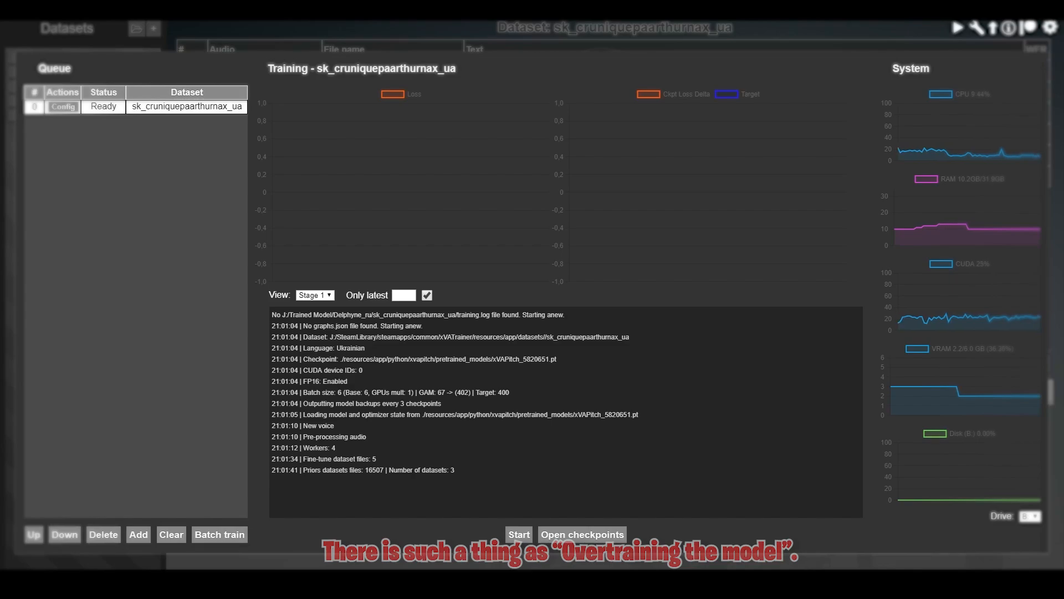
{"action": "left_click", "coordinate": [315, 295]}
{"action": "key", "text": "Escape"}
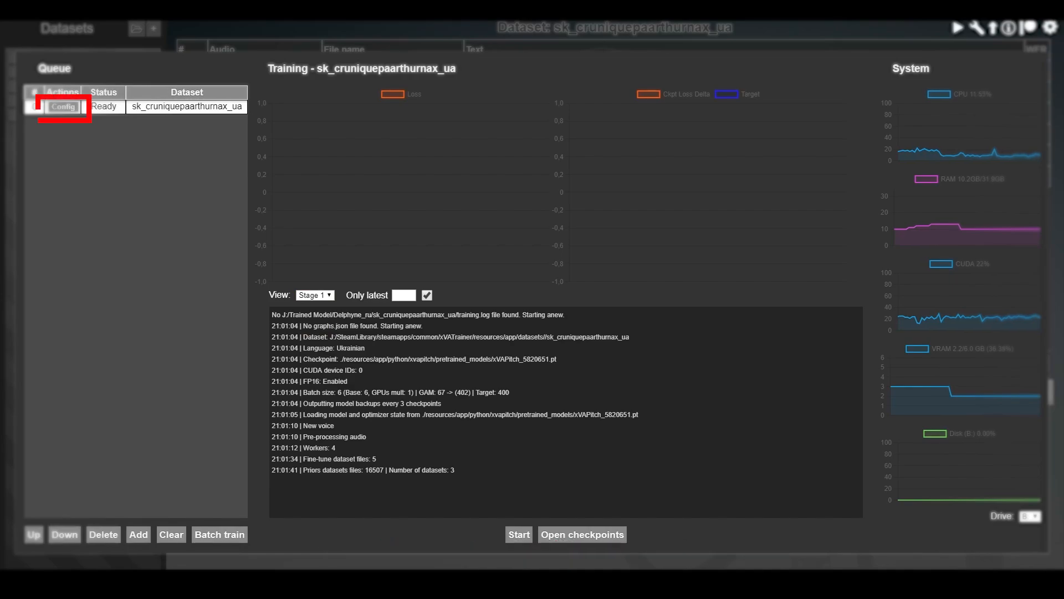
{"action": "left_click", "coordinate": [63, 106]}
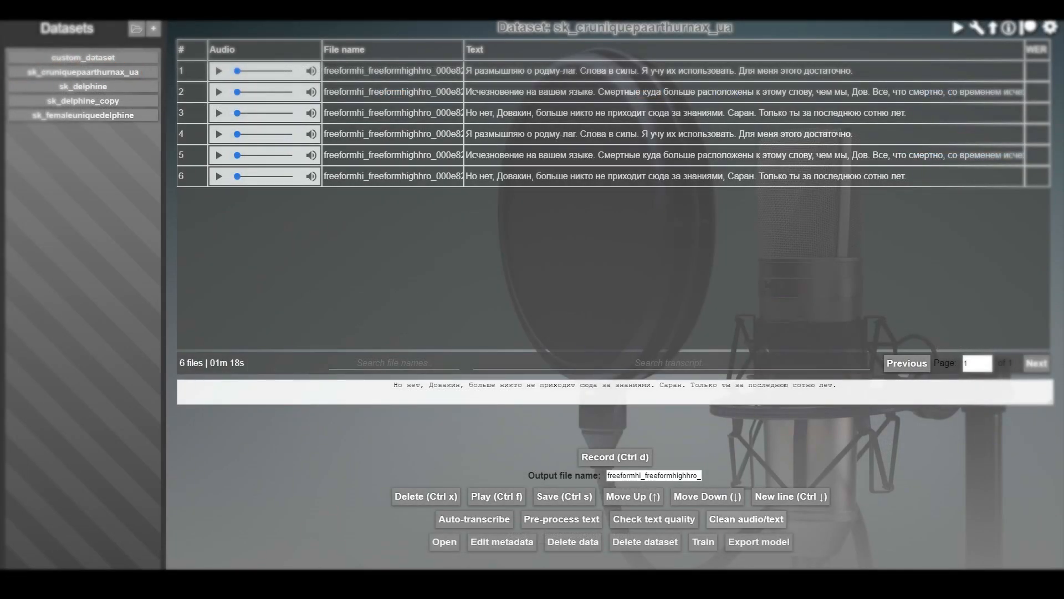
Step: Reopen the training configuration of the queued sk_cruniquepaarthurnax_ua dataset and force stage 2
{"action": "left_click", "coordinate": [703, 541]}
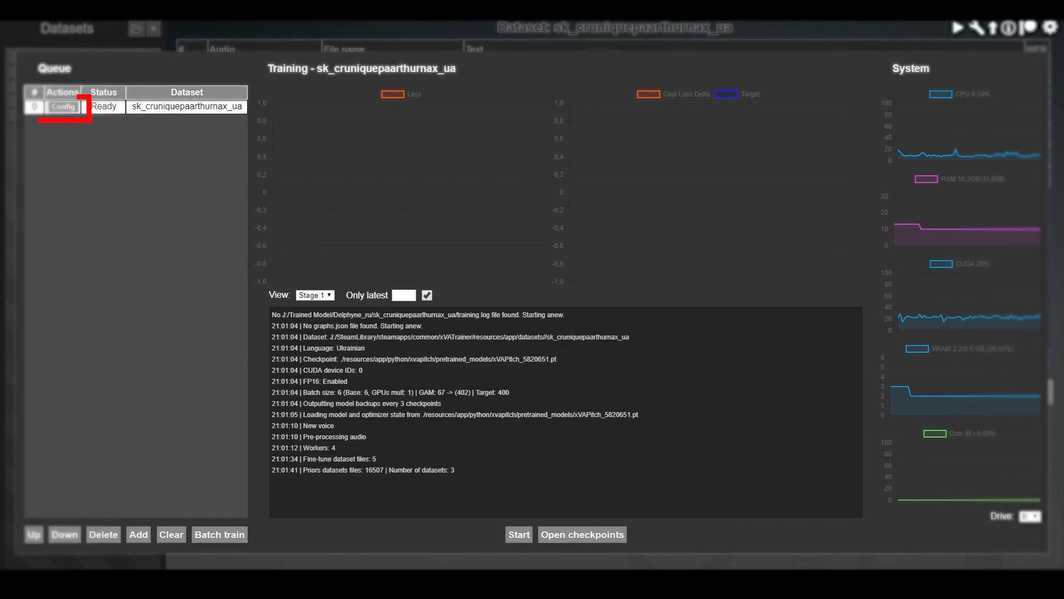
{"action": "left_click", "coordinate": [63, 106]}
{"action": "left_click", "coordinate": [611, 182]}
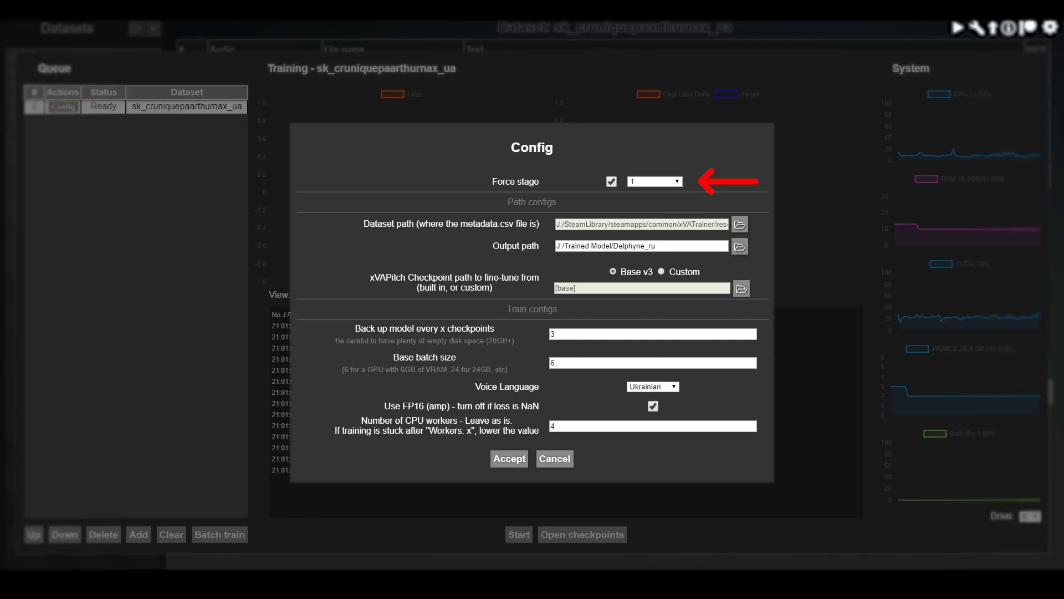
{"action": "left_click", "coordinate": [655, 181]}
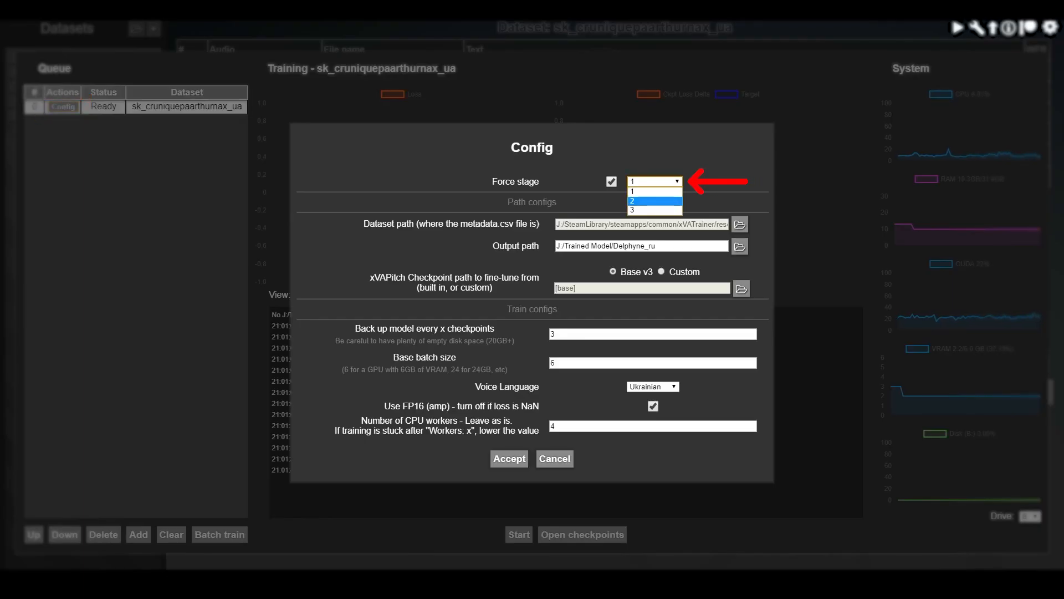
{"action": "left_click", "coordinate": [655, 202]}
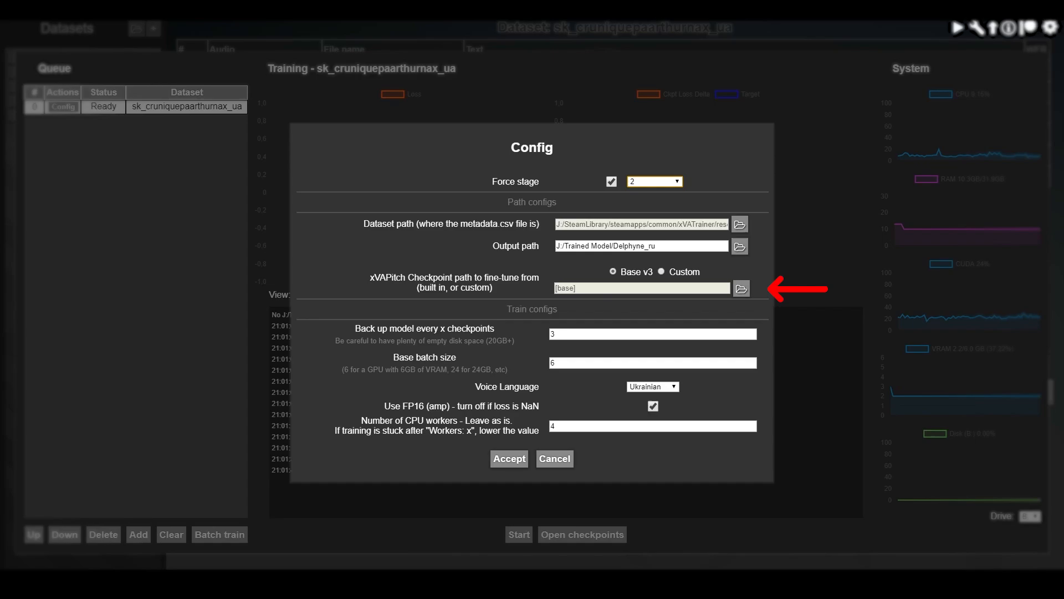
Step: Switch the xVAPitch checkpoint to a custom one and choose J:/Trained Model/Delphyna/sk_delphina_ru.pt to fine-tune from
{"action": "left_click", "coordinate": [661, 271]}
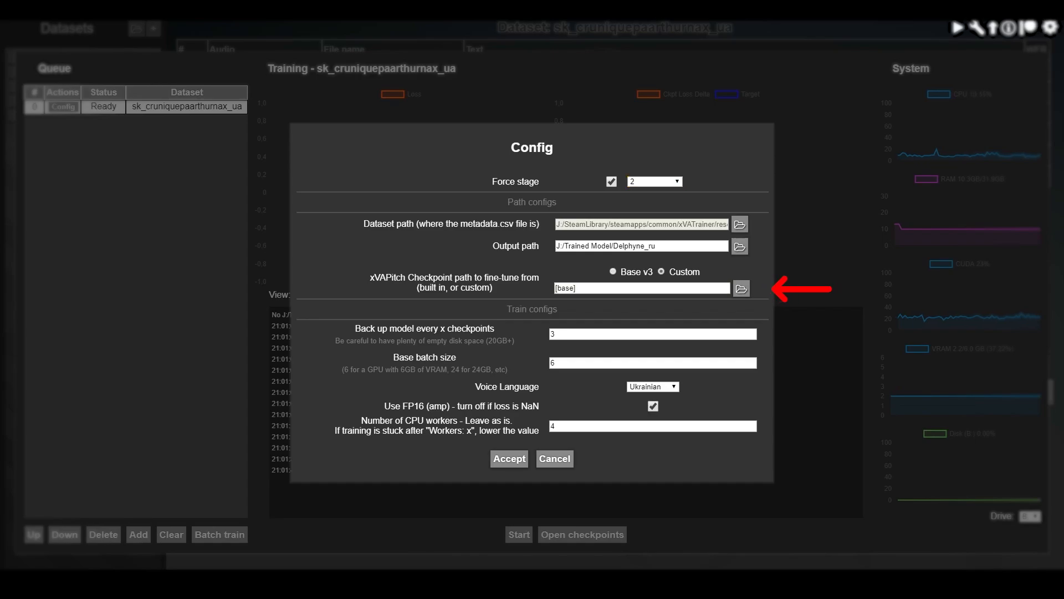
{"action": "left_click", "coordinate": [741, 288]}
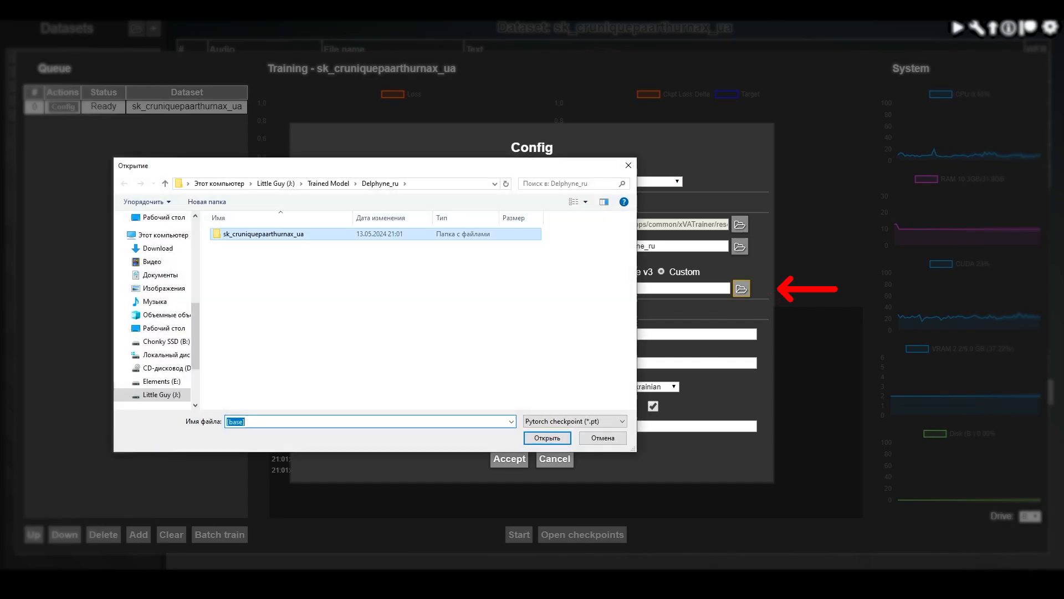
{"action": "double_click", "coordinate": [262, 233]}
{"action": "key", "text": "alt+Left"}
{"action": "left_click", "coordinate": [327, 183]}
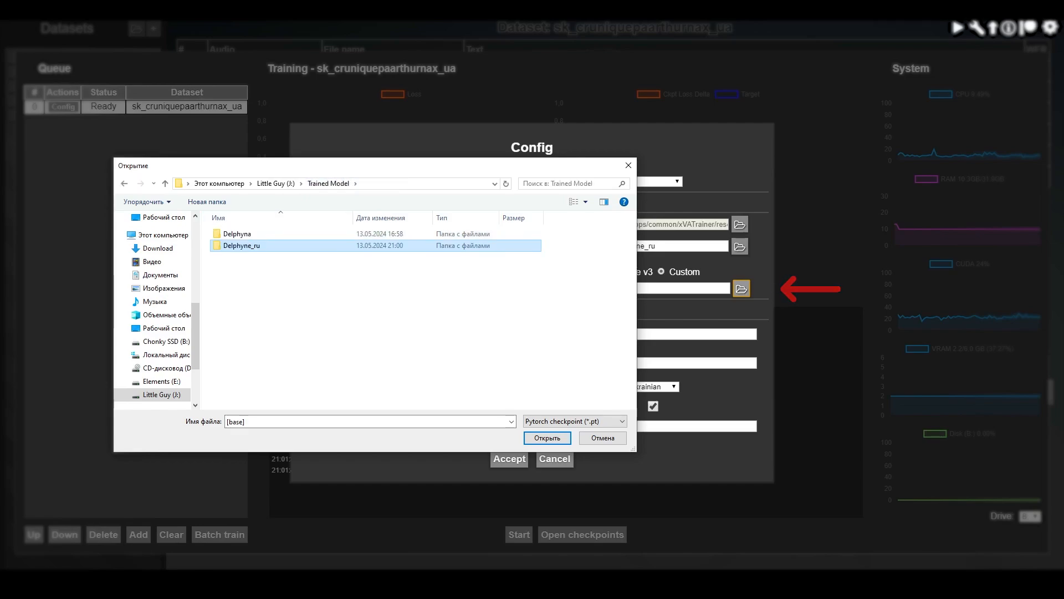
{"action": "double_click", "coordinate": [263, 233]}
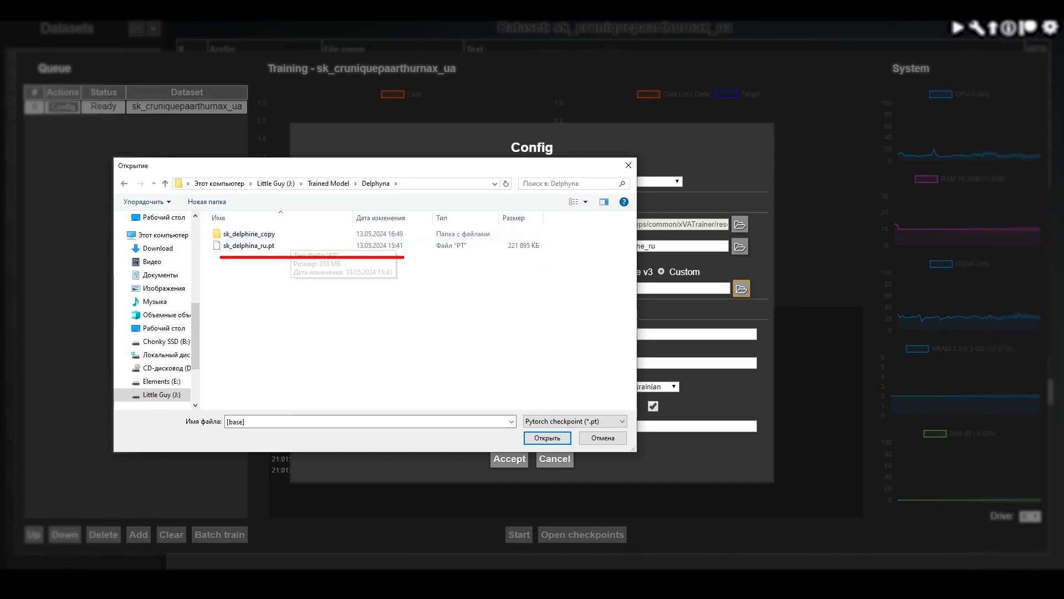
{"action": "left_click", "coordinate": [289, 245]}
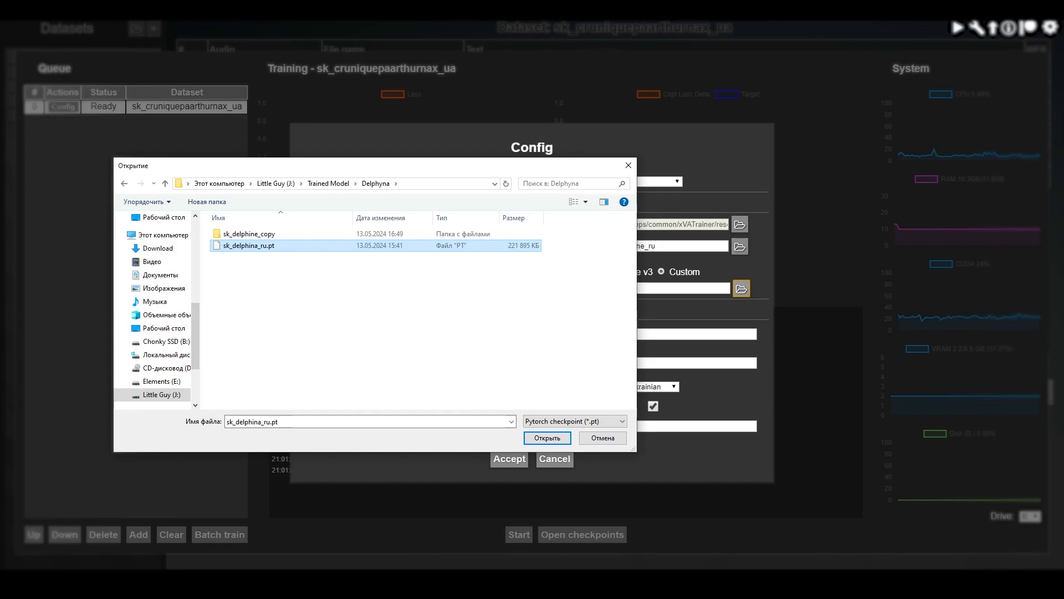
{"action": "key", "text": "Return"}
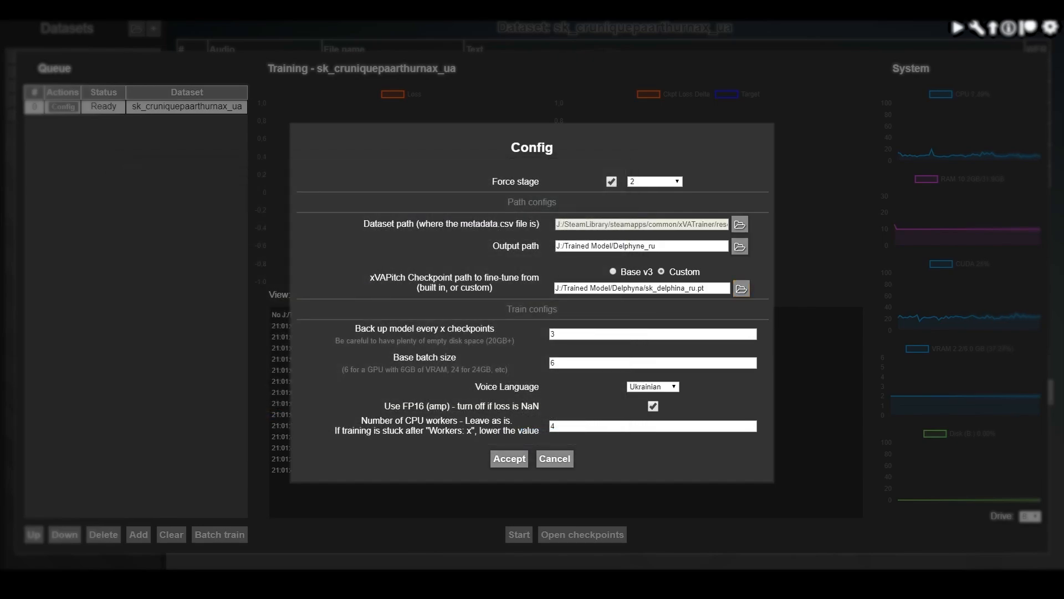
Step: Accept the current configuration, reopen it for the queued sk_cruniquepaarthurnax_ua dataset, and force stage 2
{"action": "key", "text": "Return"}
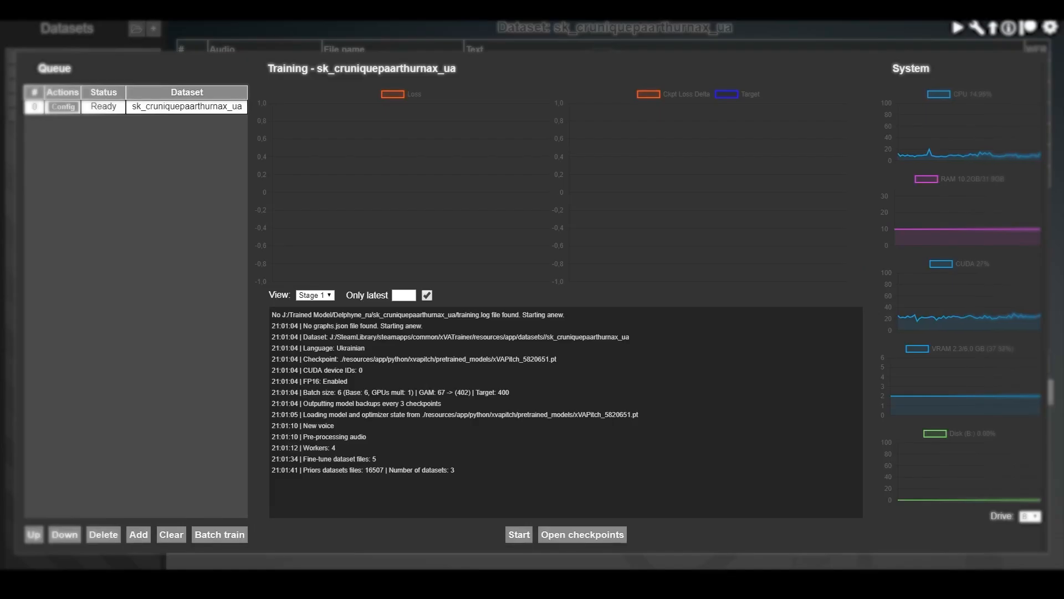
{"action": "left_click", "coordinate": [62, 106]}
{"action": "left_click", "coordinate": [611, 181]}
{"action": "left_click", "coordinate": [654, 181]}
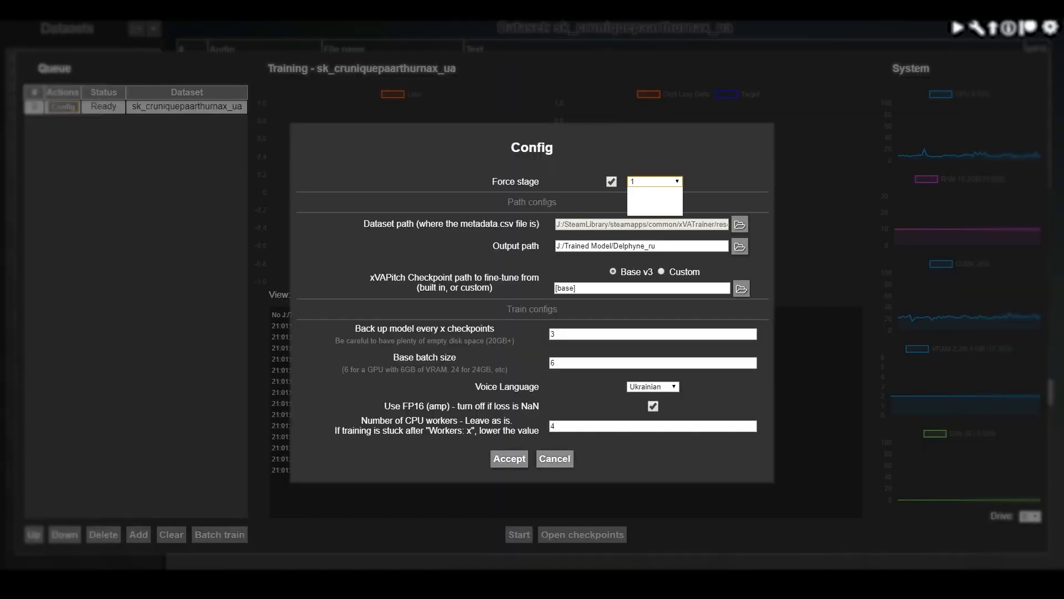
{"action": "left_click", "coordinate": [655, 199]}
Step: Use a custom xVAPitch checkpoint and choose sk_delphina_ru.pt from J:/Trained Model/Delphyna to fine-tune from
{"action": "left_click_drag", "start_coordinate": [654, 272], "coordinate": [533, 261]}
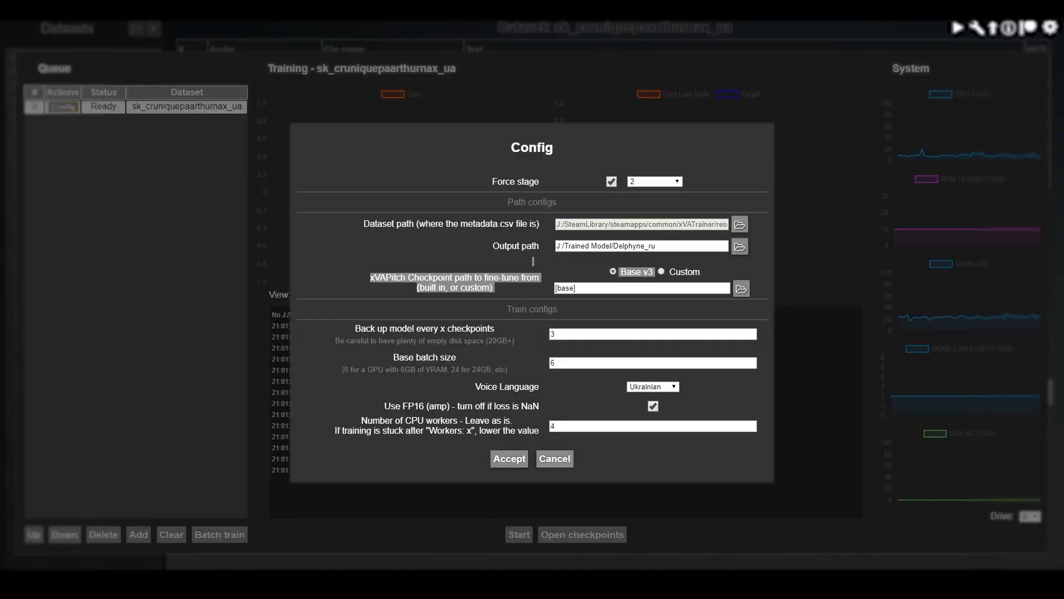
{"action": "left_click", "coordinate": [742, 287]}
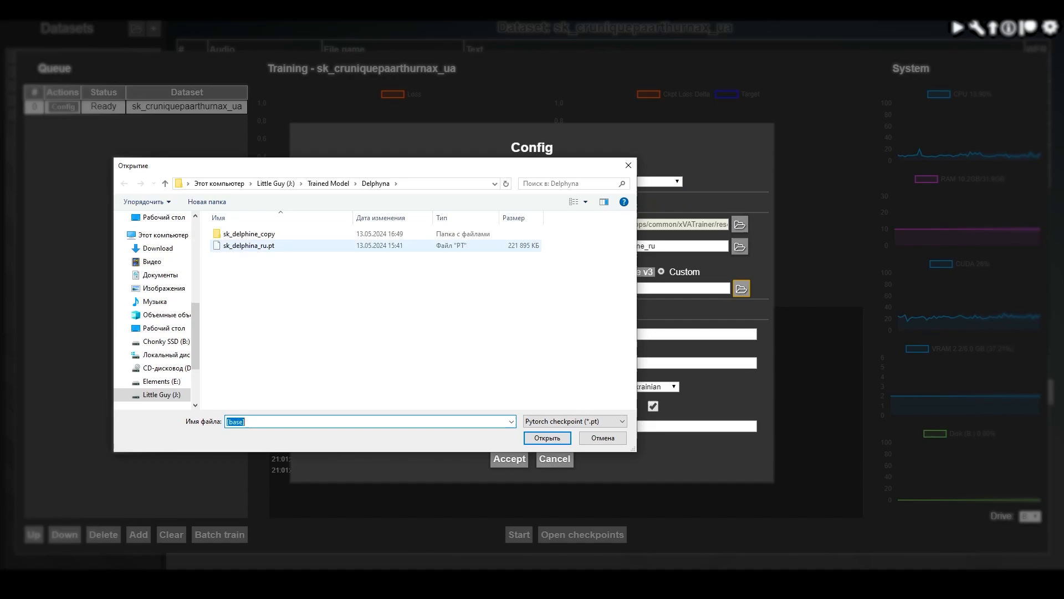
{"action": "left_click", "coordinate": [249, 245]}
{"action": "double_click", "coordinate": [249, 245]}
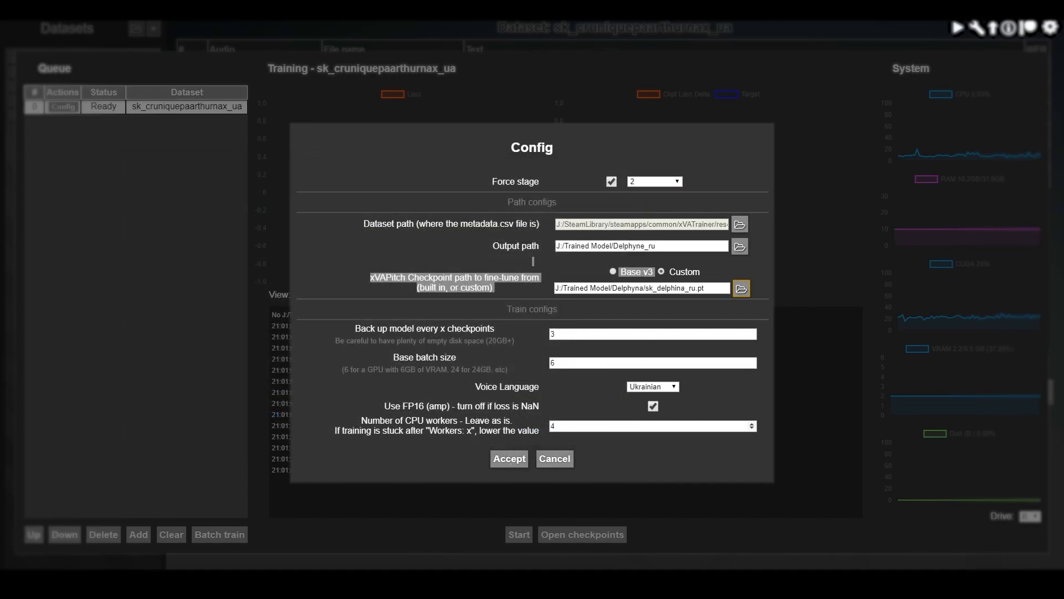
Step: Accept the configuration, start training sk_cruniquepaarthurnax_ua, and look through its training log
{"action": "left_click", "coordinate": [510, 458]}
{"action": "left_click", "coordinate": [519, 534]}
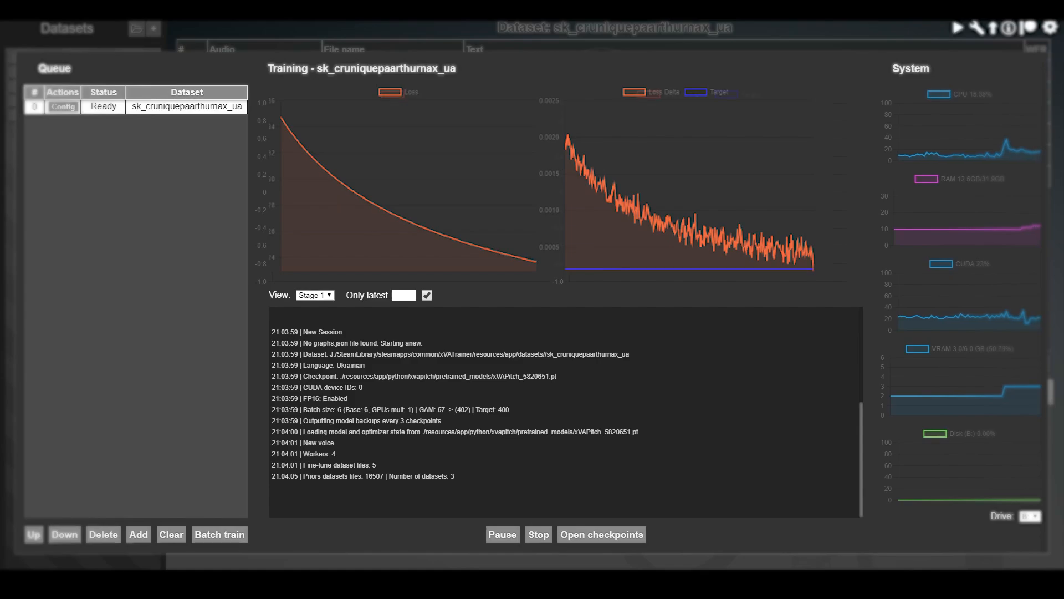
{"action": "left_click", "coordinate": [315, 295]}
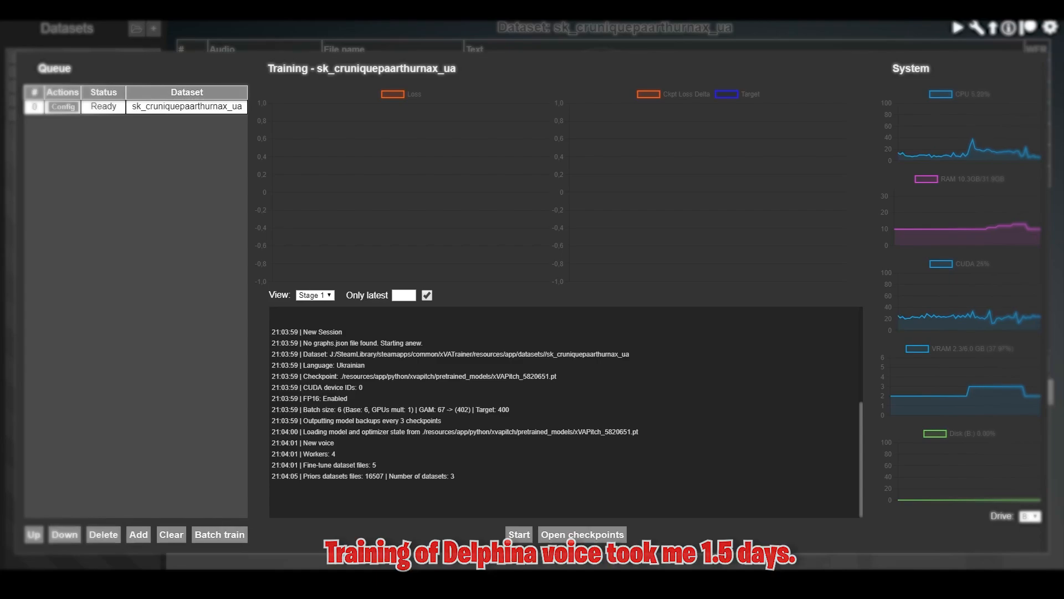
{"action": "left_click_drag", "start_coordinate": [456, 476], "coordinate": [379, 464]}
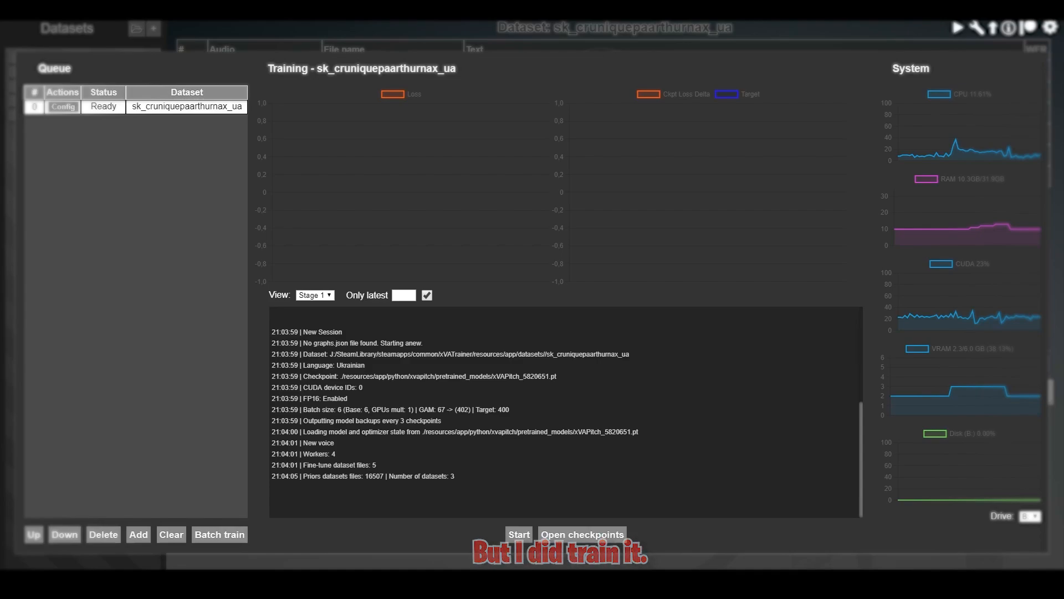
Step: Open the queued dataset's training configuration again and set the forced stage to 2
{"action": "left_click", "coordinate": [62, 106]}
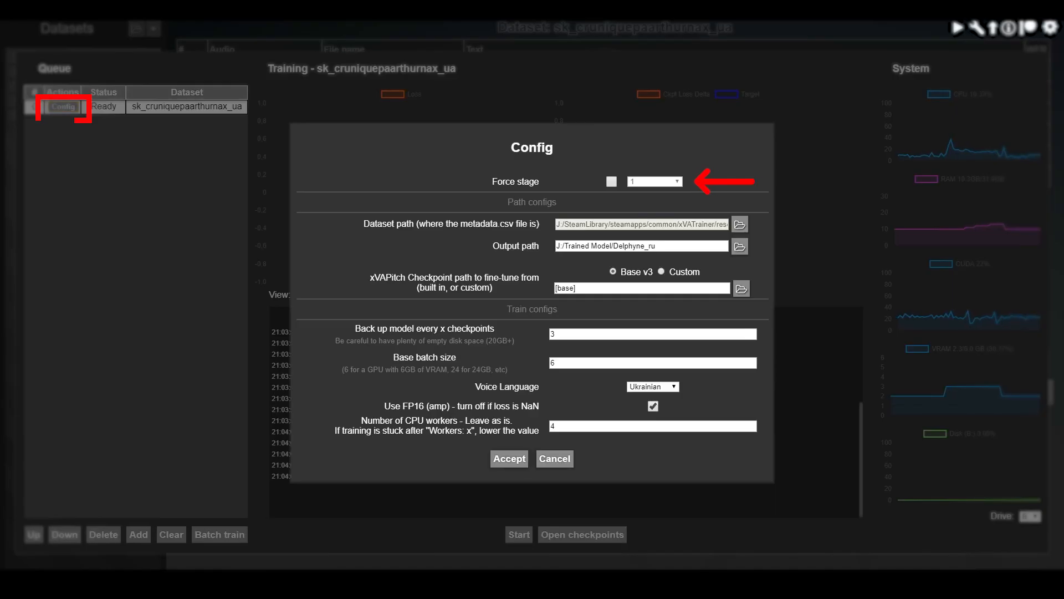
{"action": "left_click", "coordinate": [611, 181]}
{"action": "left_click", "coordinate": [654, 181]}
{"action": "left_click", "coordinate": [655, 200]}
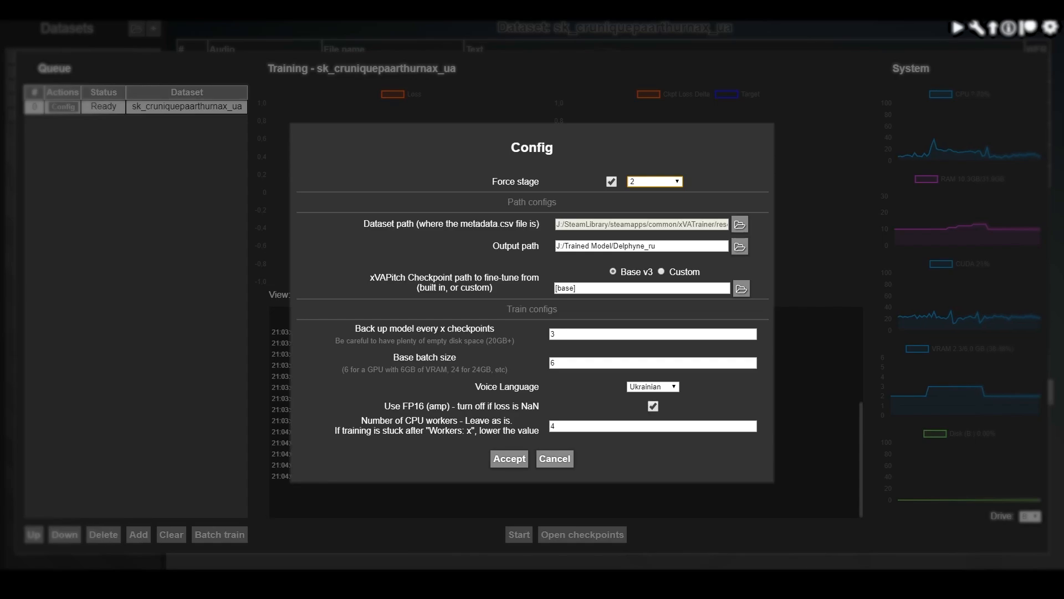
Step: Set the stage 2 run to fine-tune from the custom checkpoint sk_delphina_ru.pt and accept the configuration
{"action": "left_click", "coordinate": [661, 271]}
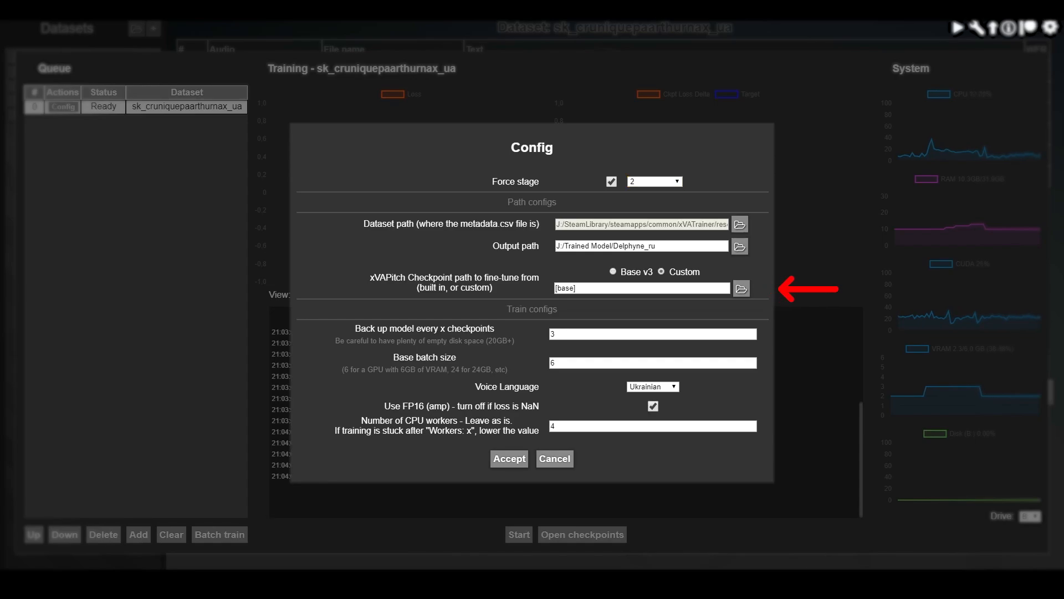
{"action": "left_click", "coordinate": [741, 288]}
{"action": "left_click", "coordinate": [250, 246]}
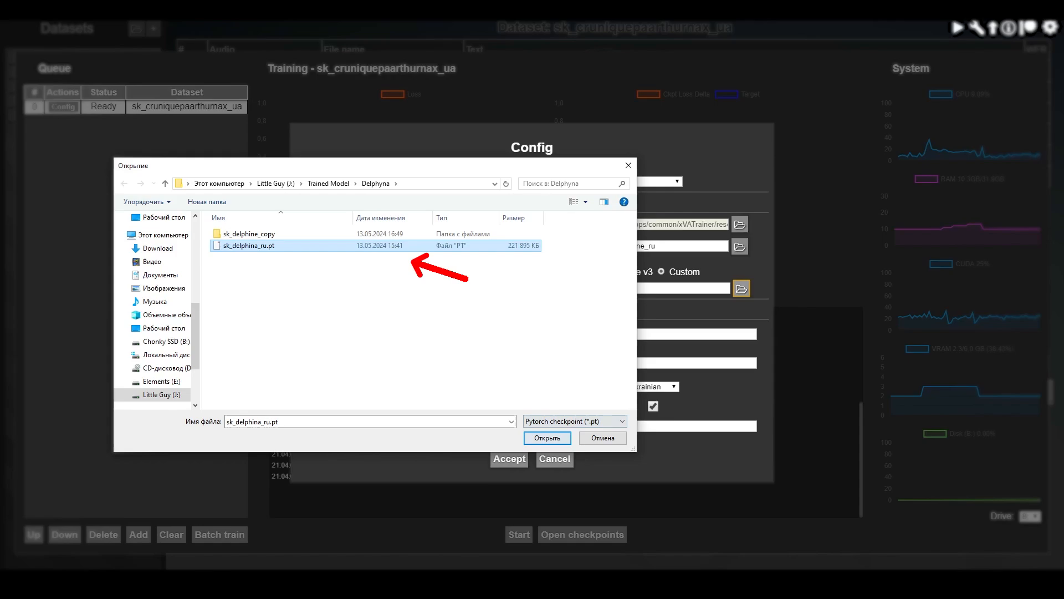
{"action": "left_click", "coordinate": [547, 437]}
{"action": "left_click", "coordinate": [509, 459]}
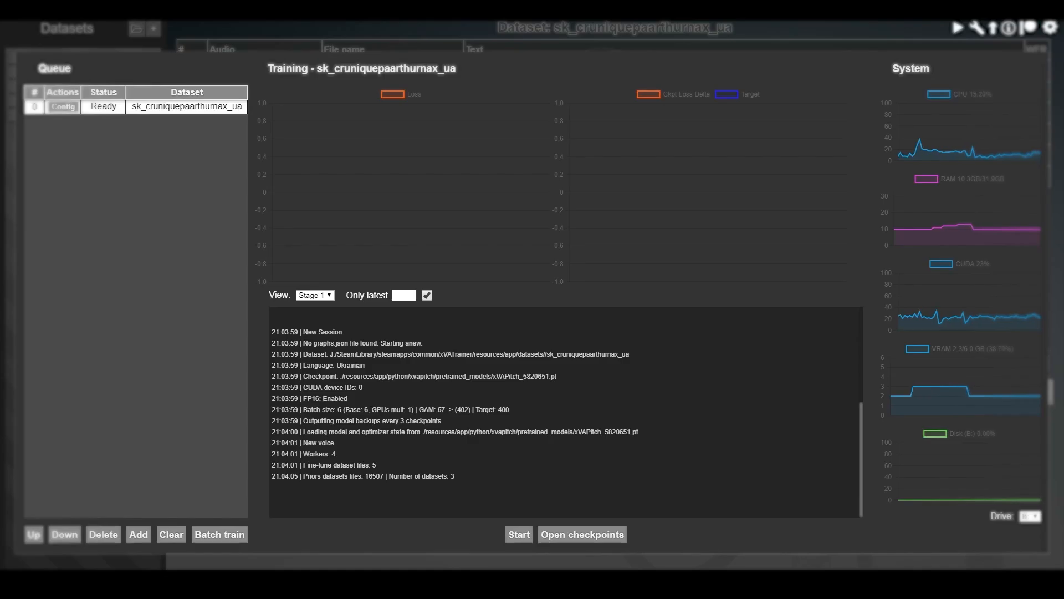
Step: Reopen the queued dataset's training configuration and force stage 3
{"action": "left_click", "coordinate": [63, 107]}
{"action": "left_click", "coordinate": [655, 181]}
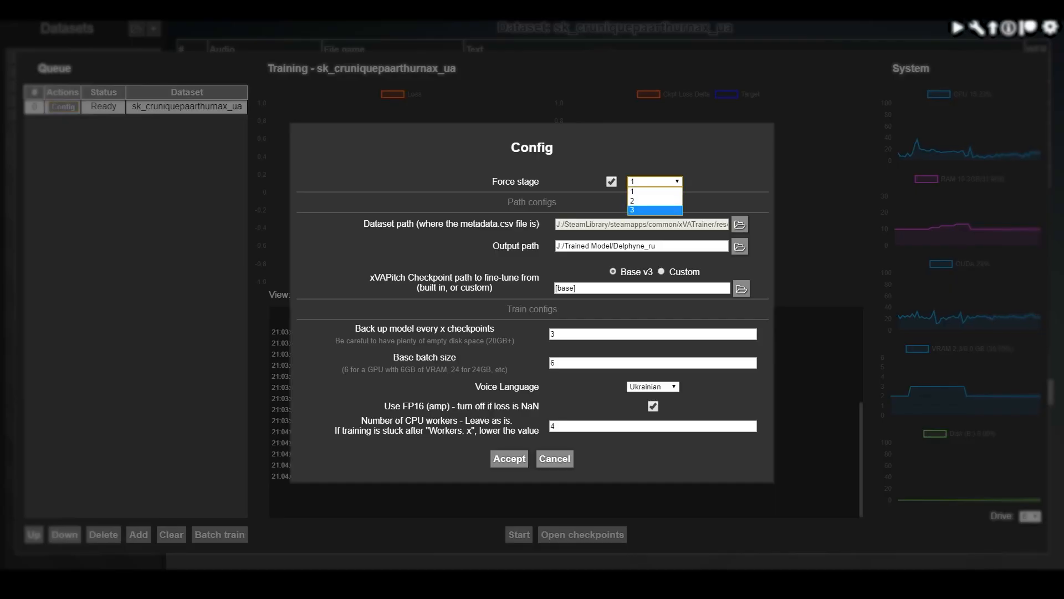
{"action": "left_click", "coordinate": [655, 211]}
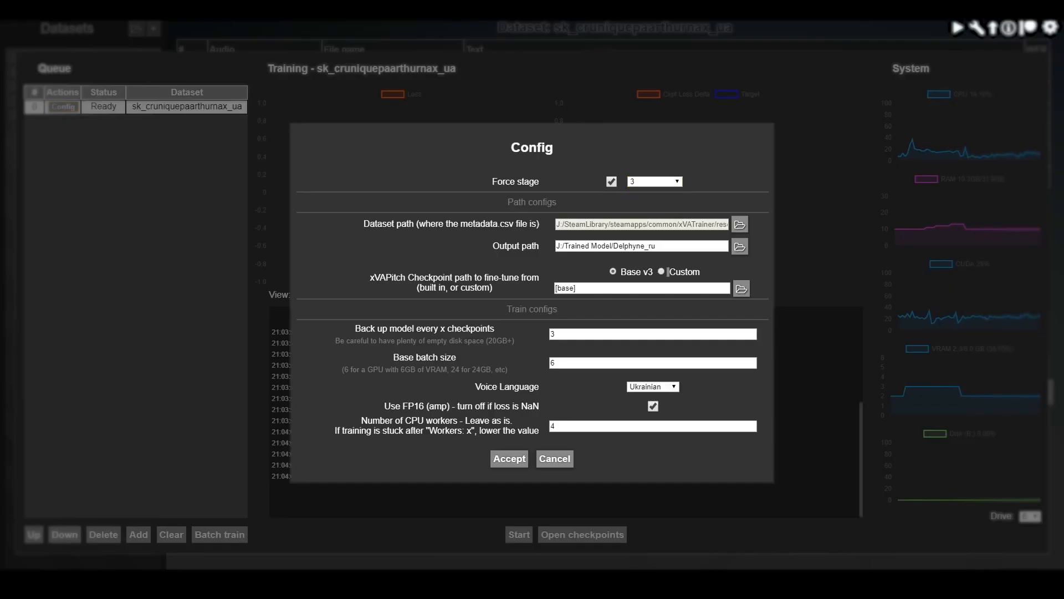
Step: Choose sk_delphina_ru.pt in J:/Trained Model/Delphyna as the custom checkpoint for stage 3, and accept the configuration
{"action": "left_click", "coordinate": [741, 288]}
{"action": "left_click", "coordinate": [244, 245]}
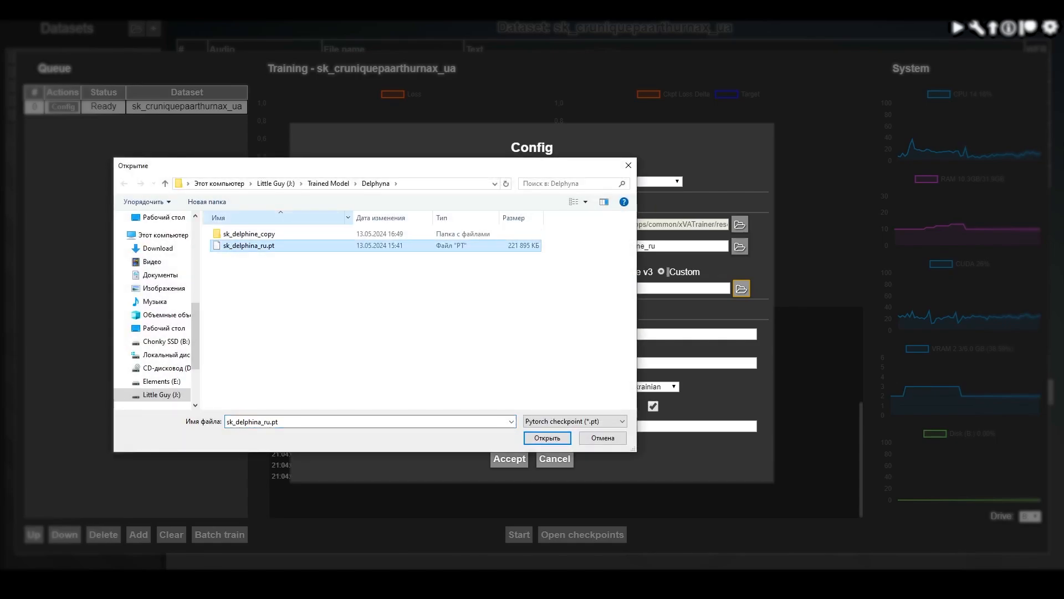
{"action": "left_click", "coordinate": [328, 183]}
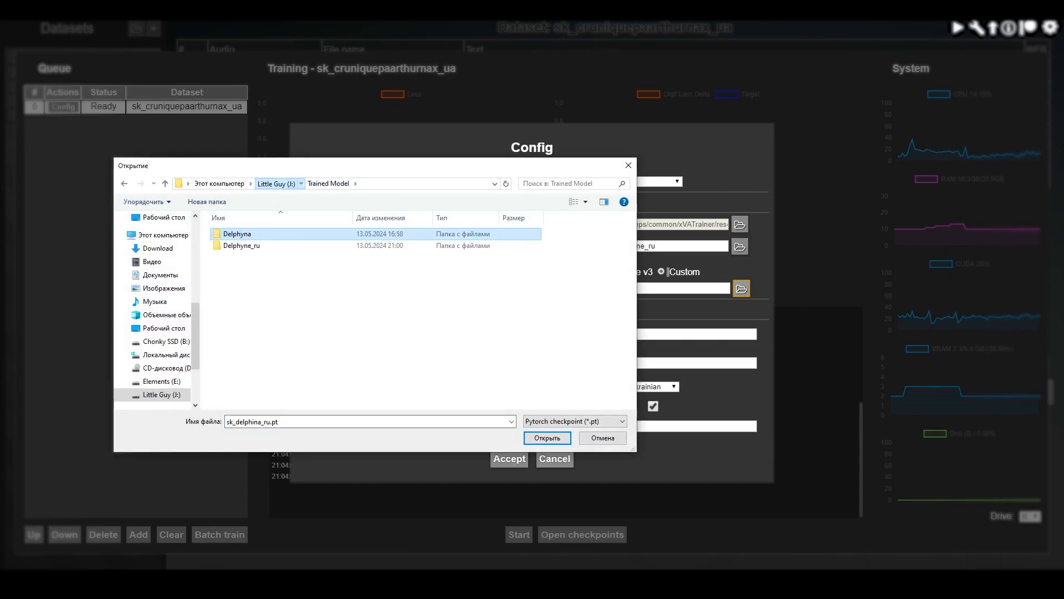
{"action": "left_click", "coordinate": [276, 183]}
{"action": "double_click", "coordinate": [298, 360]}
{"action": "double_click", "coordinate": [238, 233]}
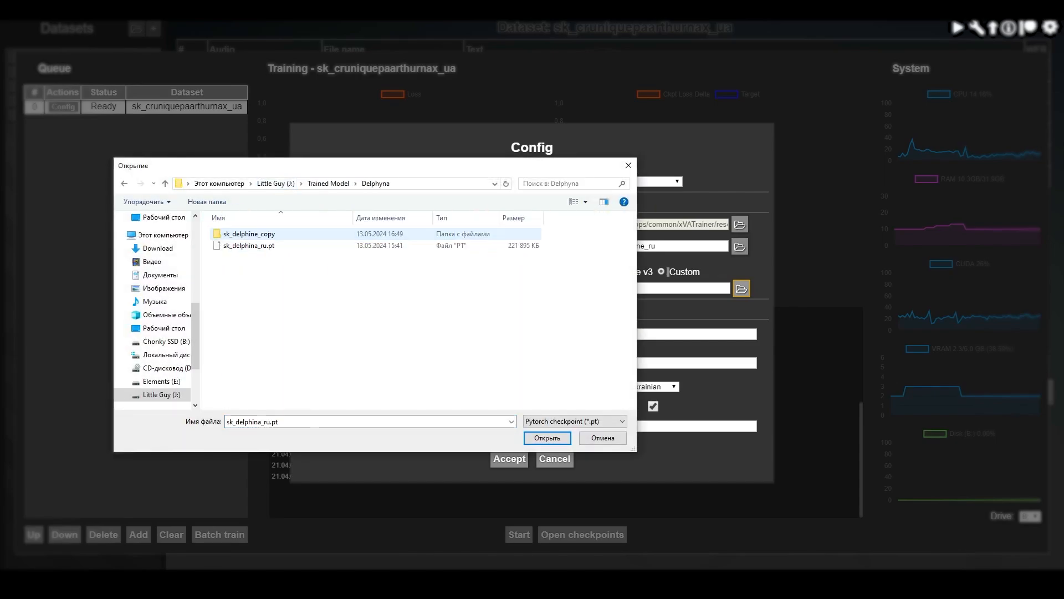
{"action": "left_click", "coordinate": [547, 438]}
{"action": "left_click", "coordinate": [509, 458]}
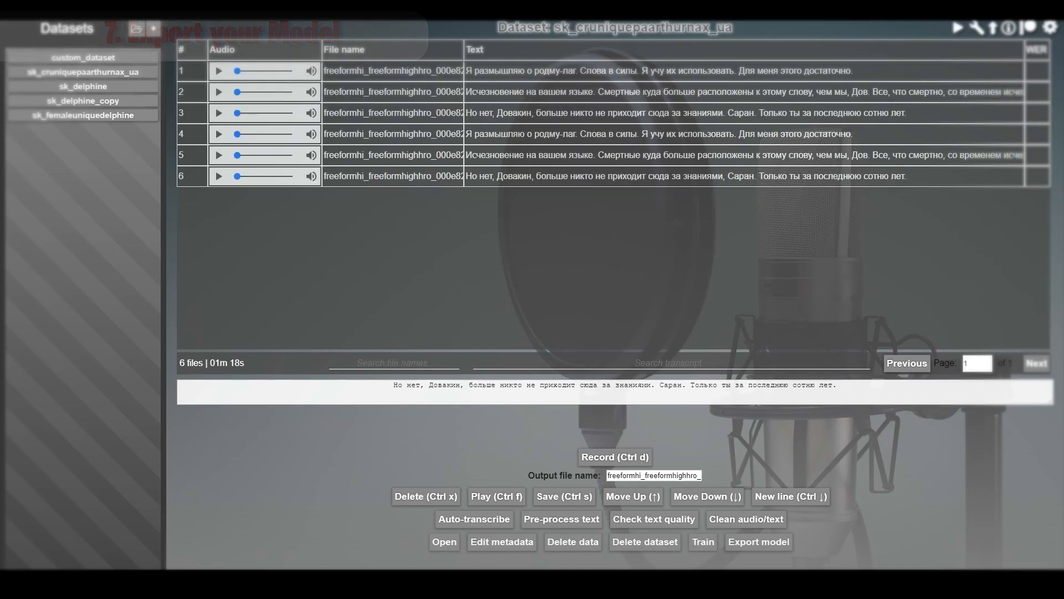
Step: Open the model export for sk_cruniquepaarthurnax_ua and set the export output directory to J:/
{"action": "left_click", "coordinate": [759, 541]}
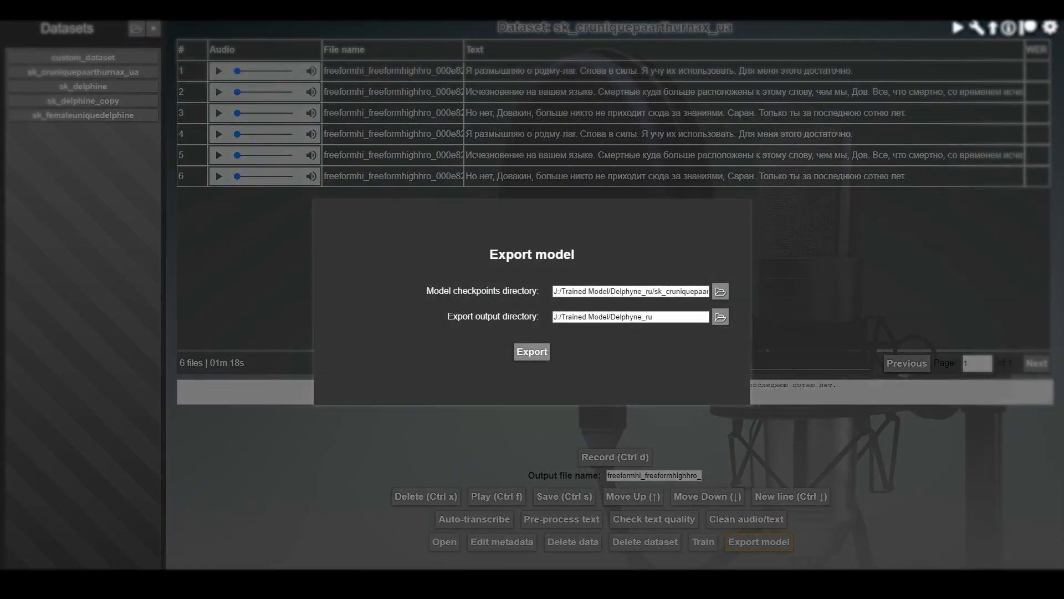
{"action": "left_click", "coordinate": [720, 317]}
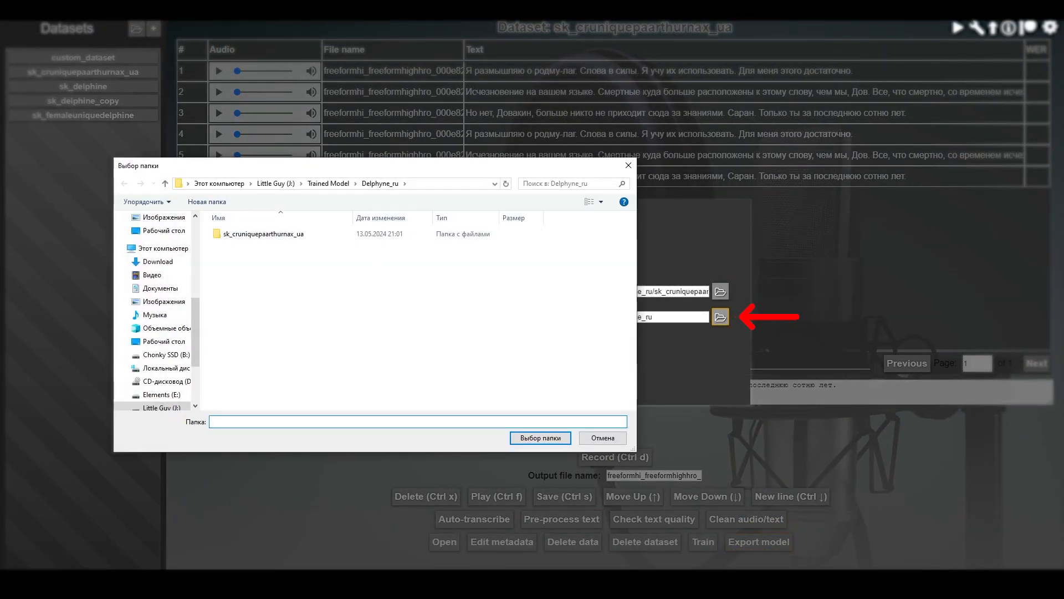
{"action": "left_click", "coordinate": [276, 183]}
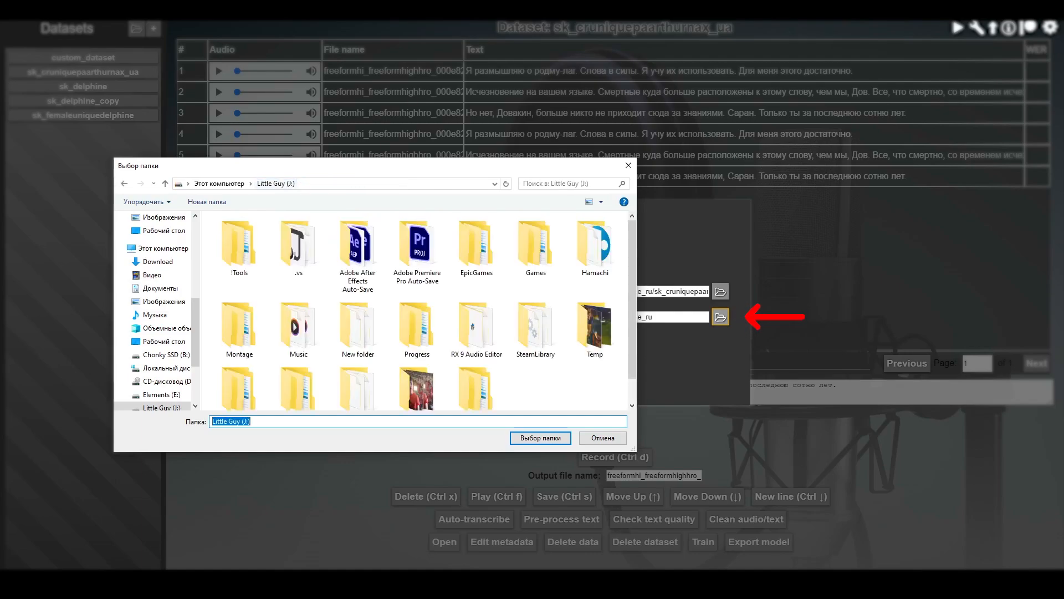
{"action": "left_click", "coordinate": [541, 438]}
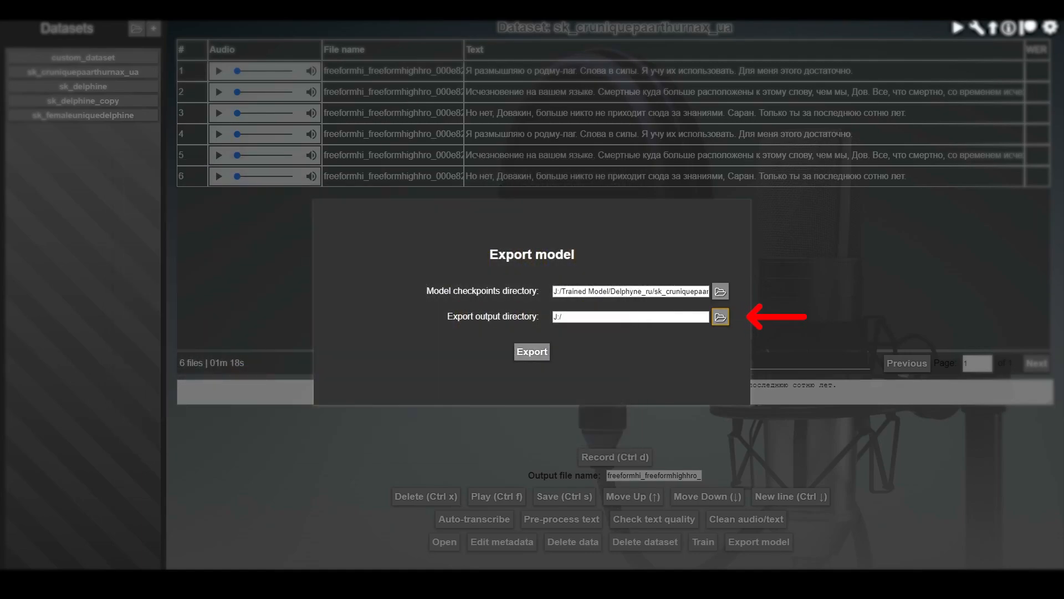
Step: Choose J:/Trained Model/Delphyne_ru/sk_cruniquepaarthurnax_ua as the model checkpoints directory and try to export the model
{"action": "left_click", "coordinate": [721, 291]}
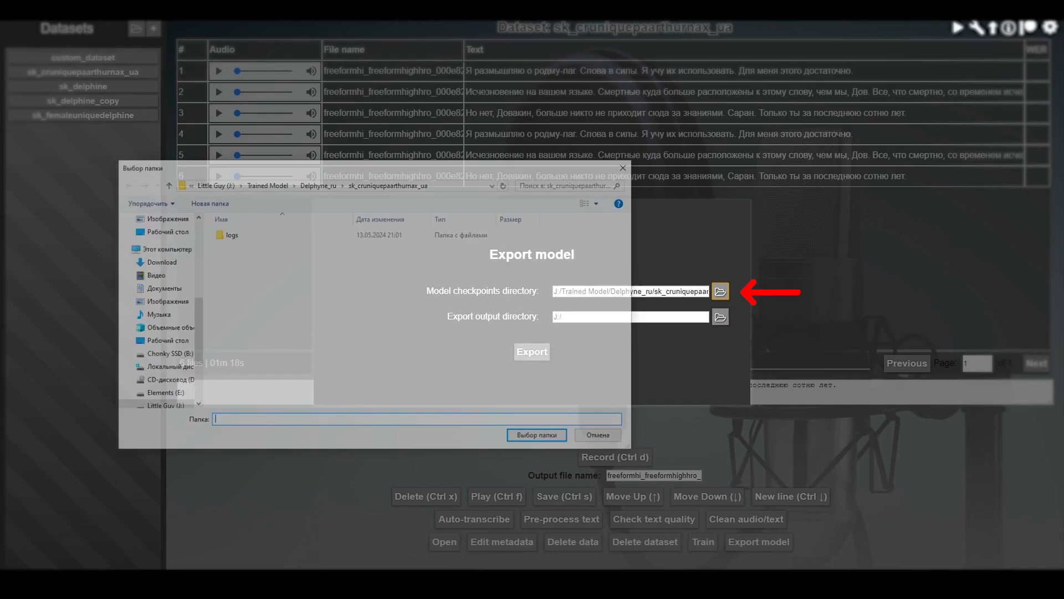
{"action": "left_click", "coordinate": [540, 437]}
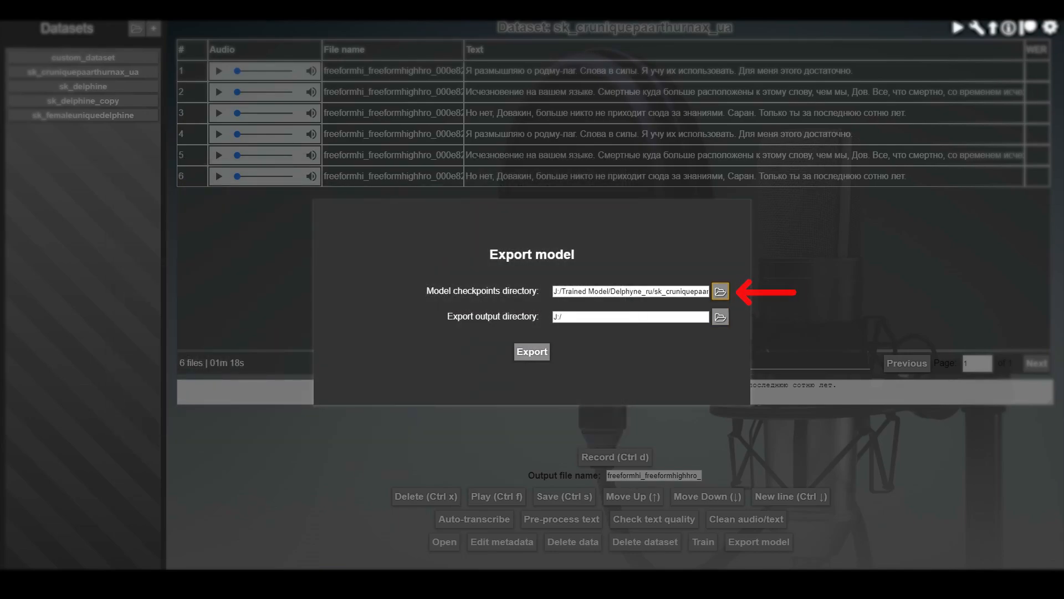
{"action": "left_click", "coordinate": [532, 352]}
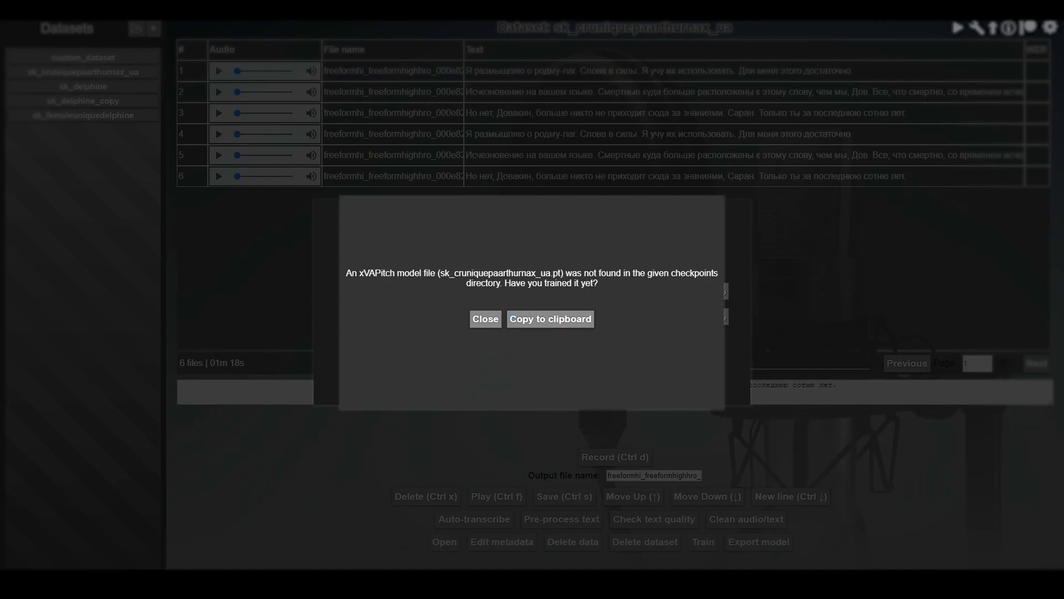
{"action": "left_click_drag", "start_coordinate": [436, 273], "coordinate": [599, 284]}
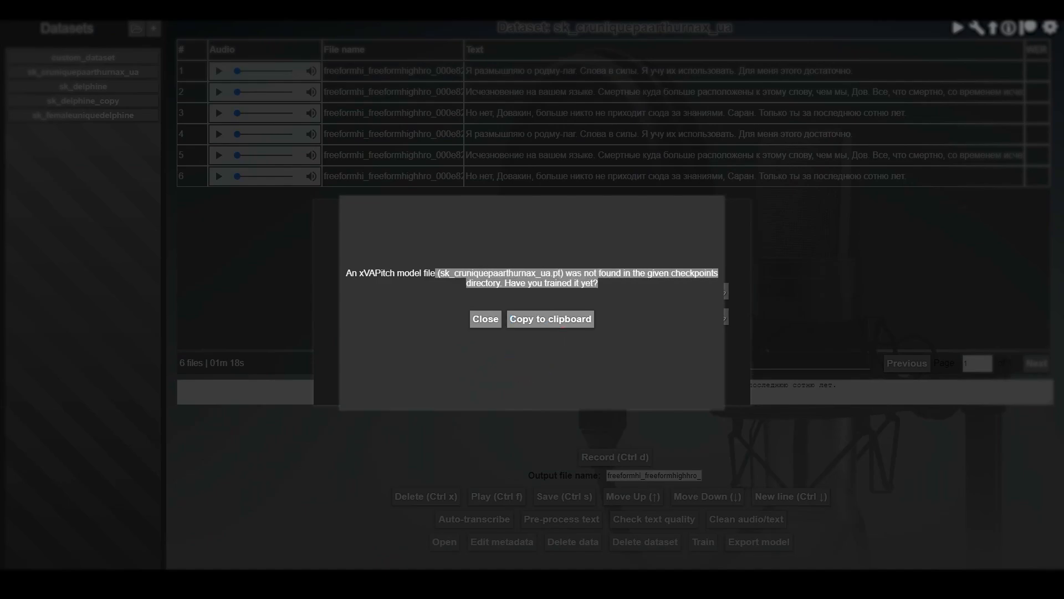
{"action": "left_click", "coordinate": [486, 319]}
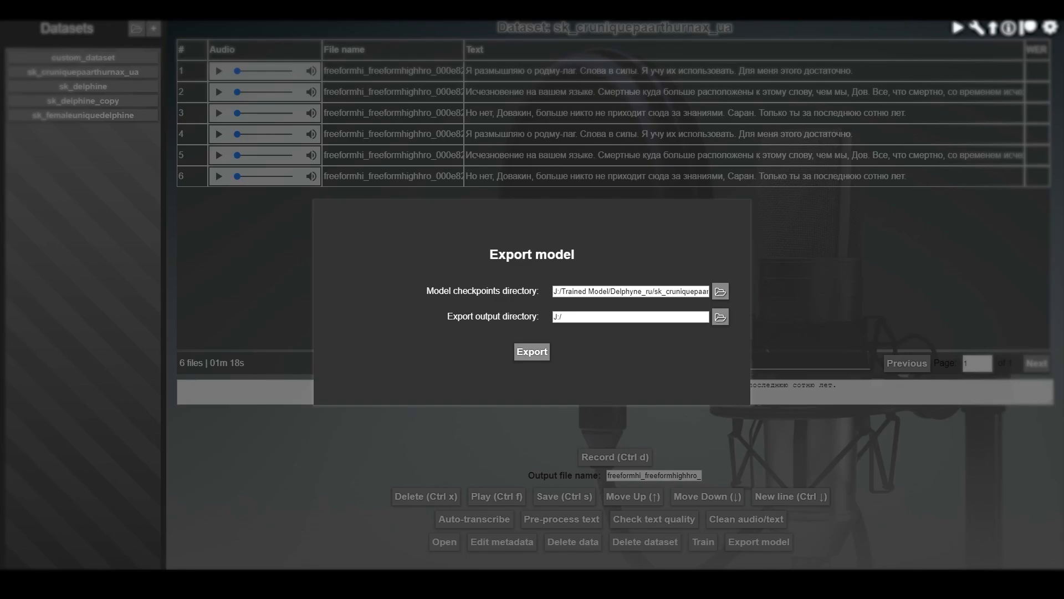
{"action": "key", "text": "Escape"}
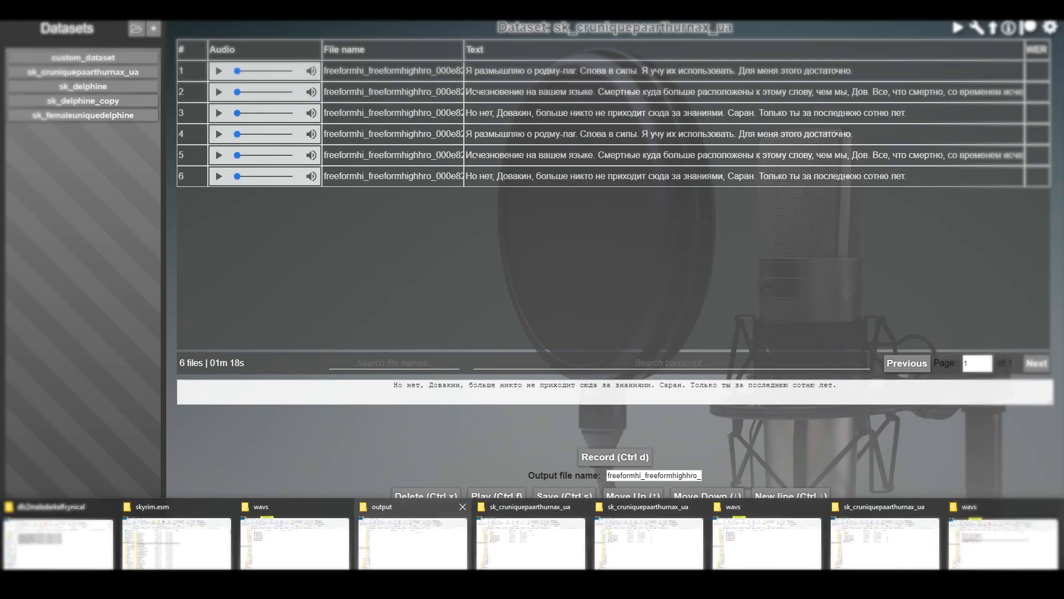
Step: Switch to File Explorer, browse to J:/Trained Model/Delphyna, and examine the sk_delphina_ru JSON, PT and WAV files, playing the WAV
{"action": "left_click", "coordinate": [58, 542]}
{"action": "scroll", "coordinate": [335, 452], "scroll_direction": "down", "scroll_amount": 1}
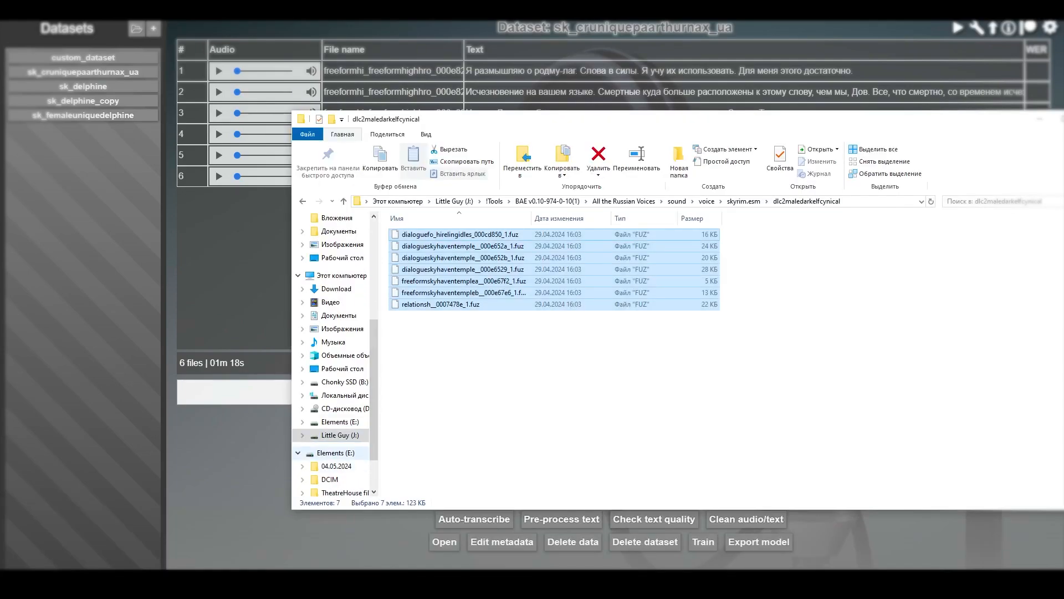
{"action": "left_click", "coordinate": [339, 435]}
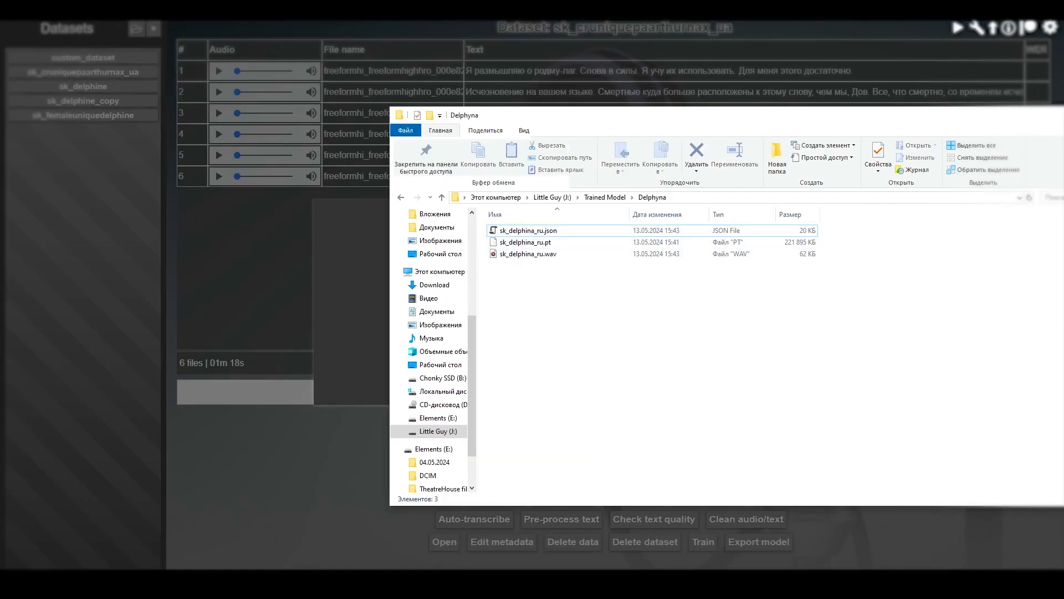
{"action": "left_click", "coordinate": [558, 231]}
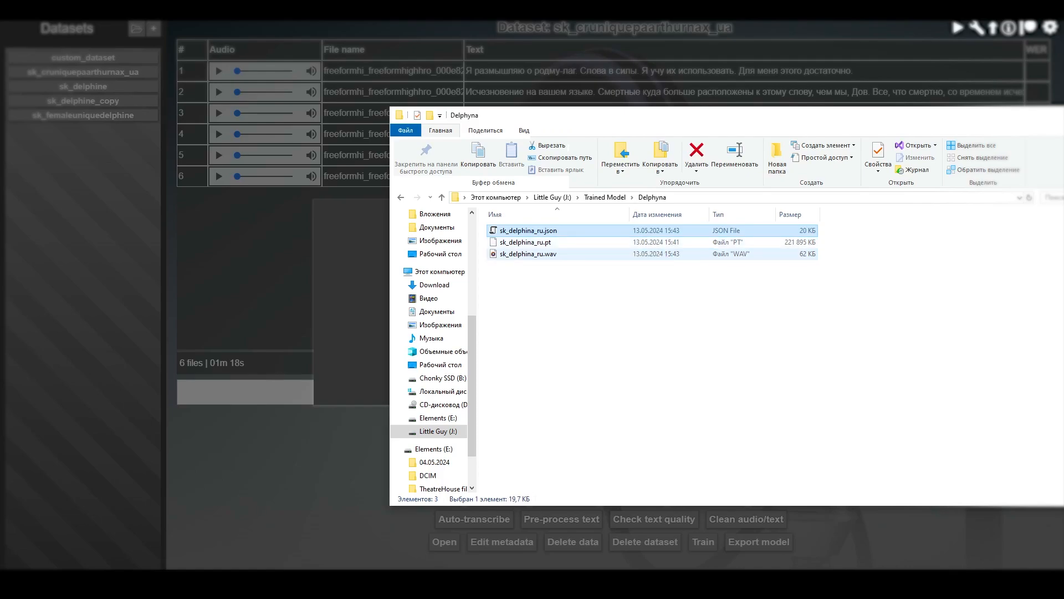
{"action": "left_click", "coordinate": [599, 243]}
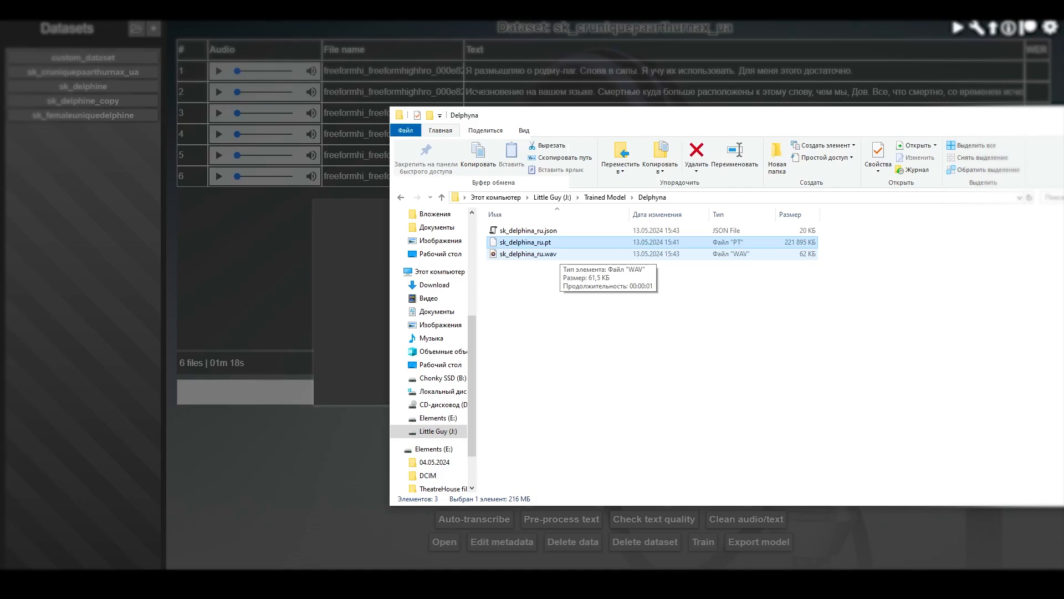
{"action": "double_click", "coordinate": [554, 254]}
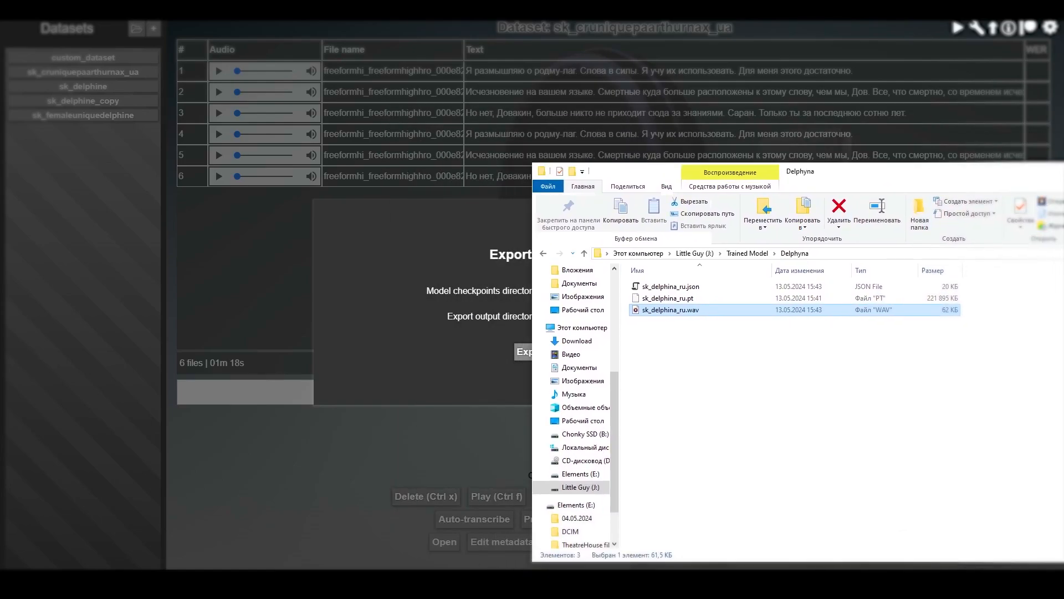
{"action": "left_click_drag", "start_coordinate": [533, 163], "coordinate": [277, 57]}
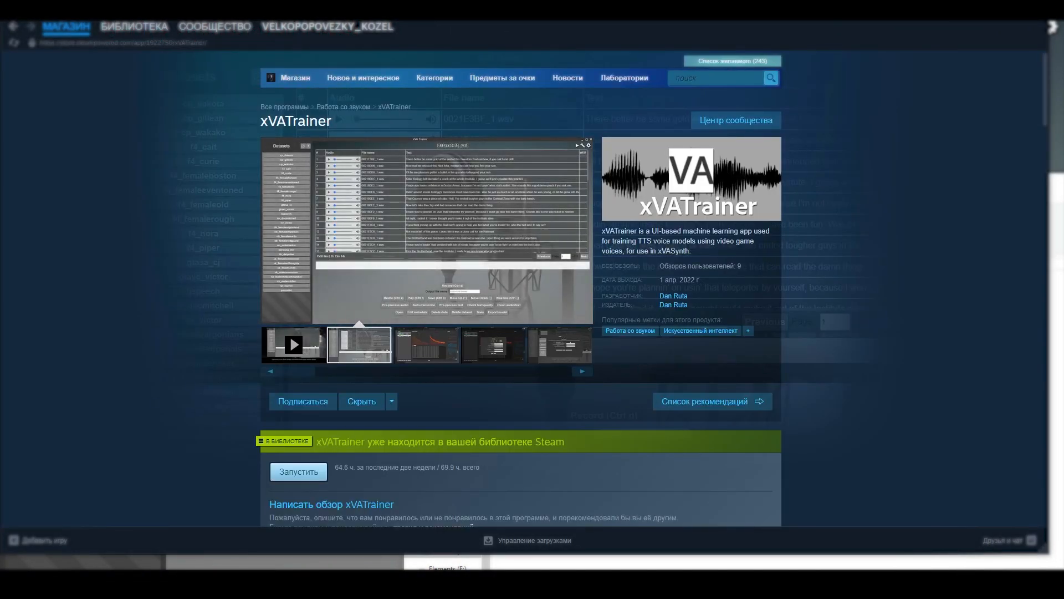
{"action": "left_click_drag", "start_coordinate": [332, 120], "coordinate": [268, 120]}
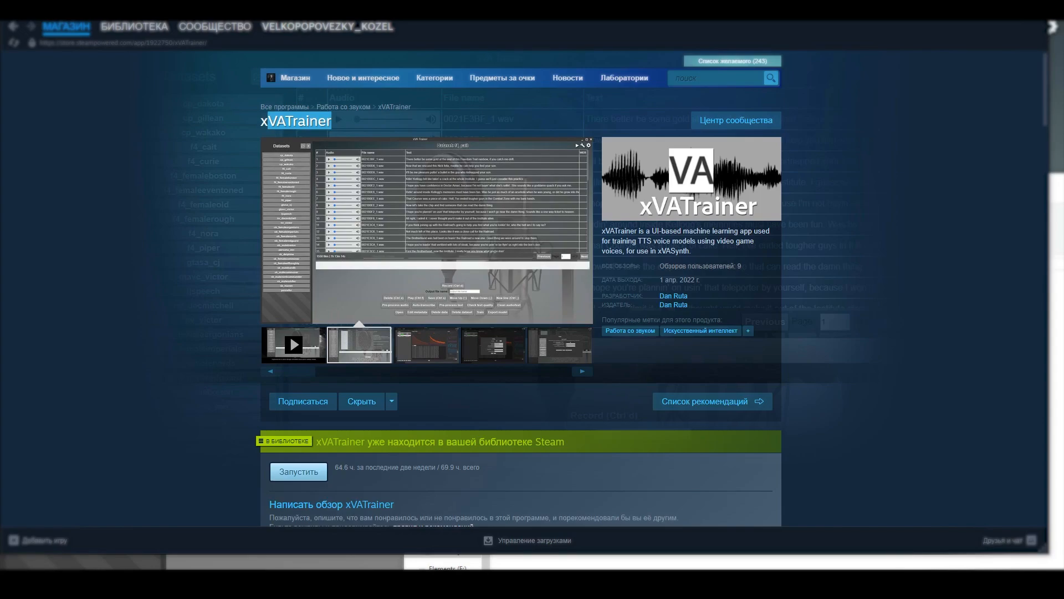